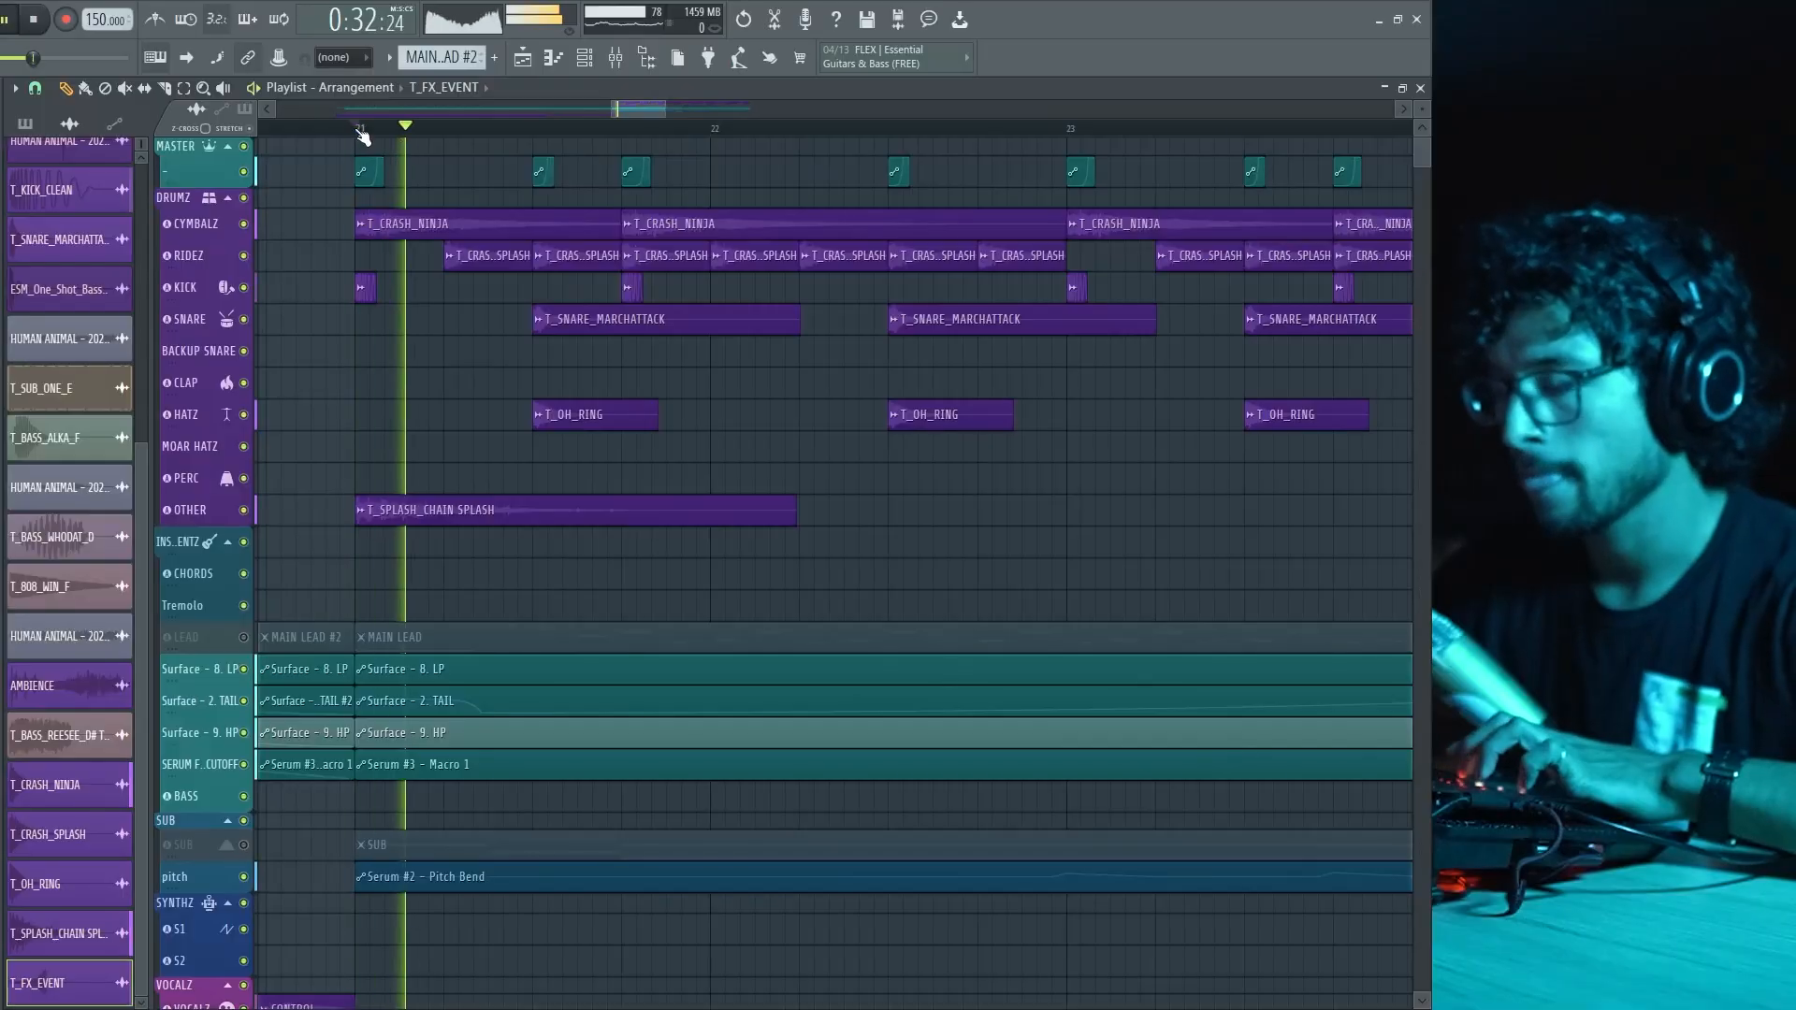
- Play back the drop from bar 21 and examine the drum clips across the arrangement, stopping after bar 25
scroll(363, 136, up, 2)
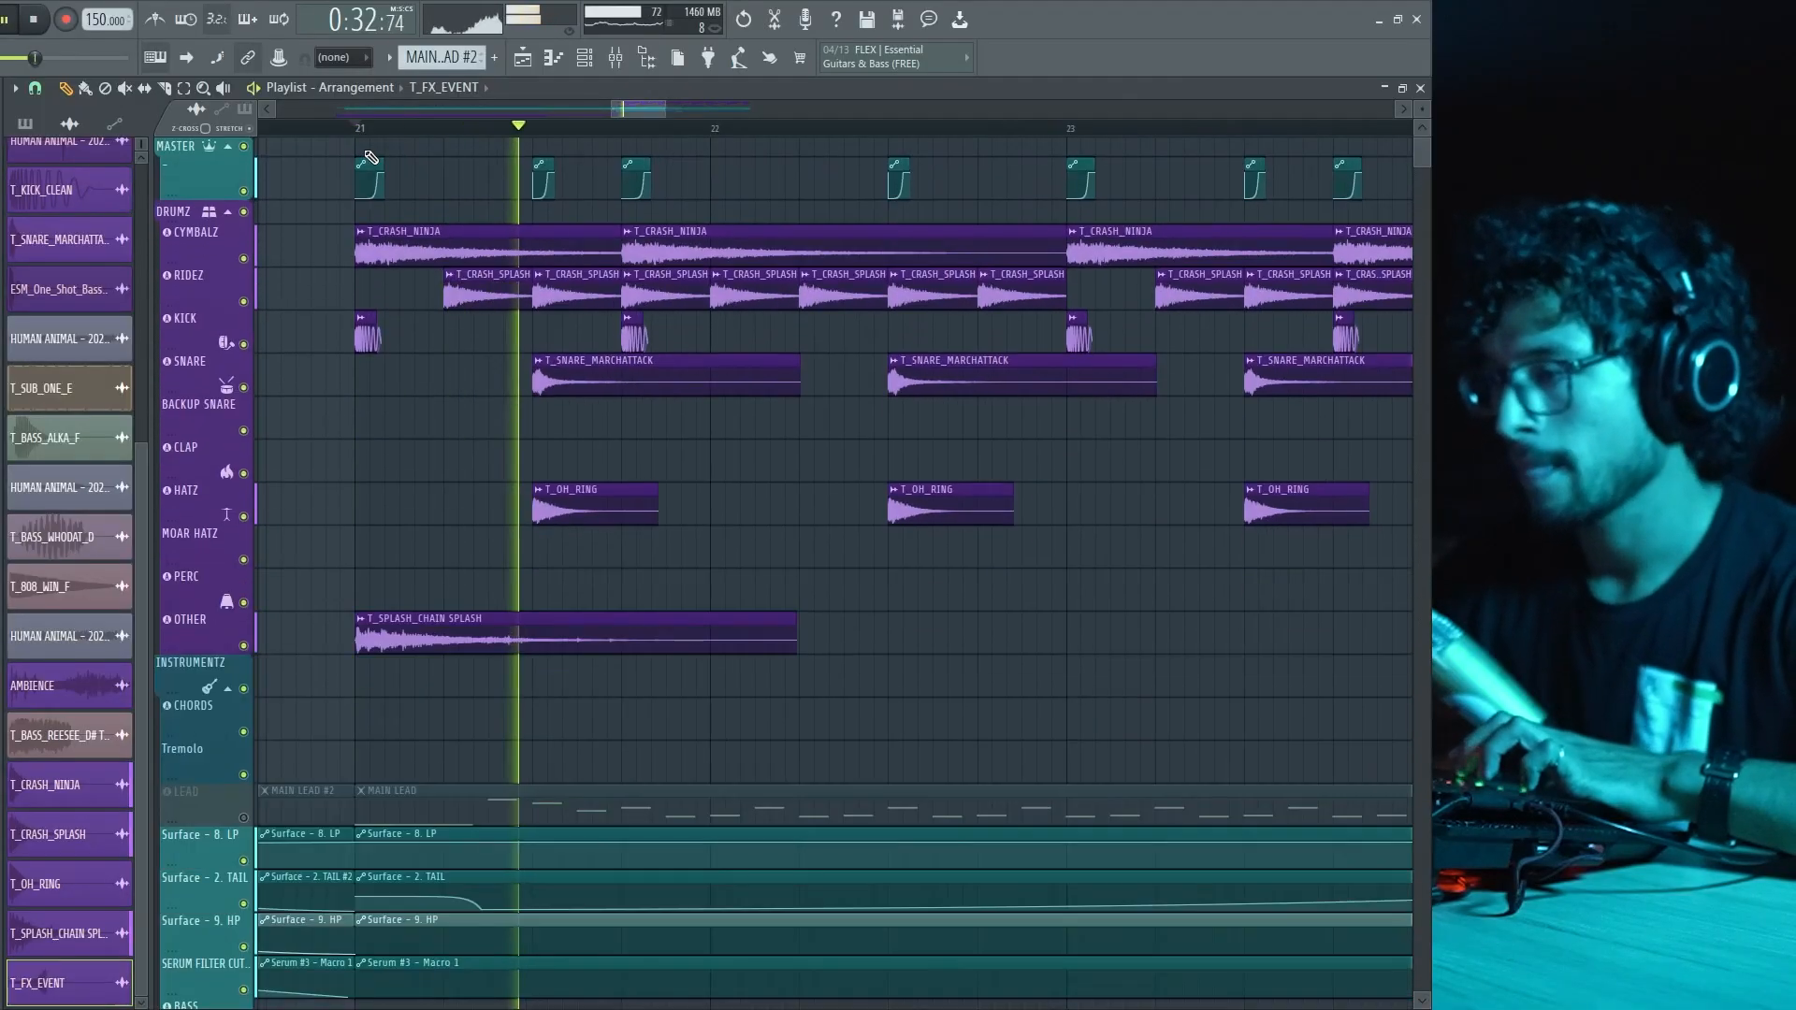
scroll(363, 136, down, 4)
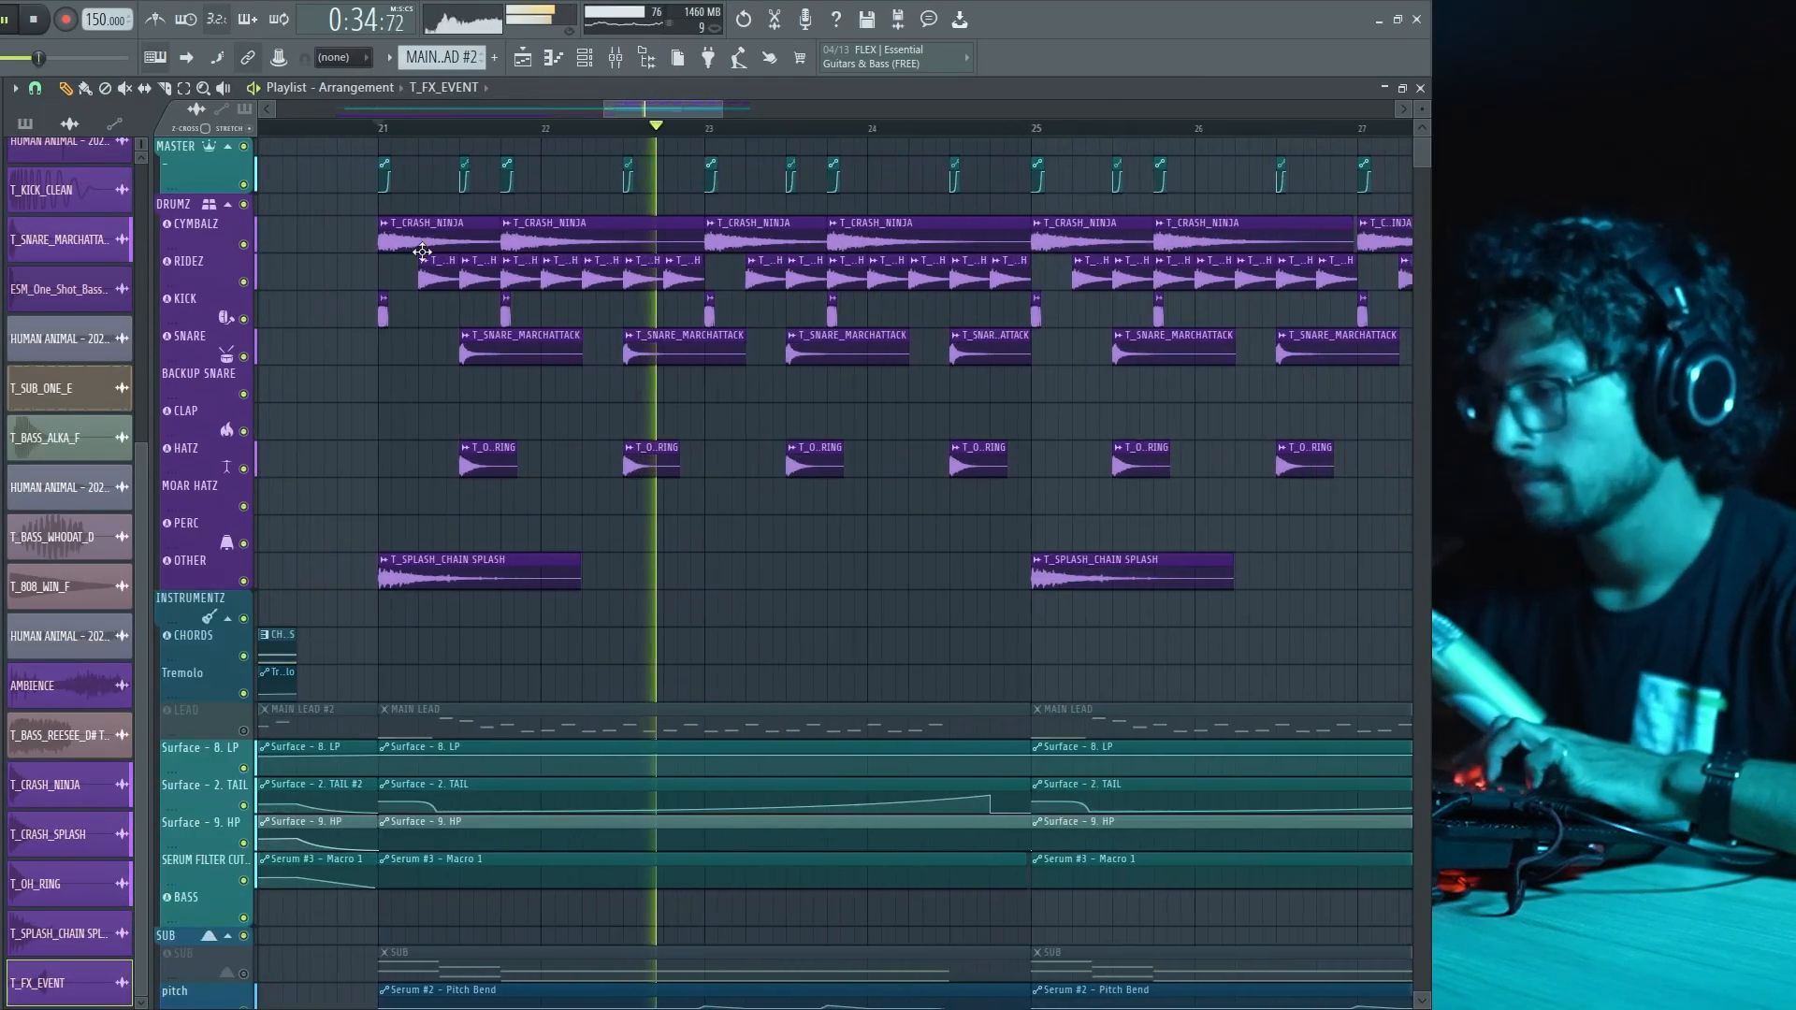
scroll(355, 281, up, 2)
scroll(363, 307, down, 2)
scroll(379, 338, down, 3)
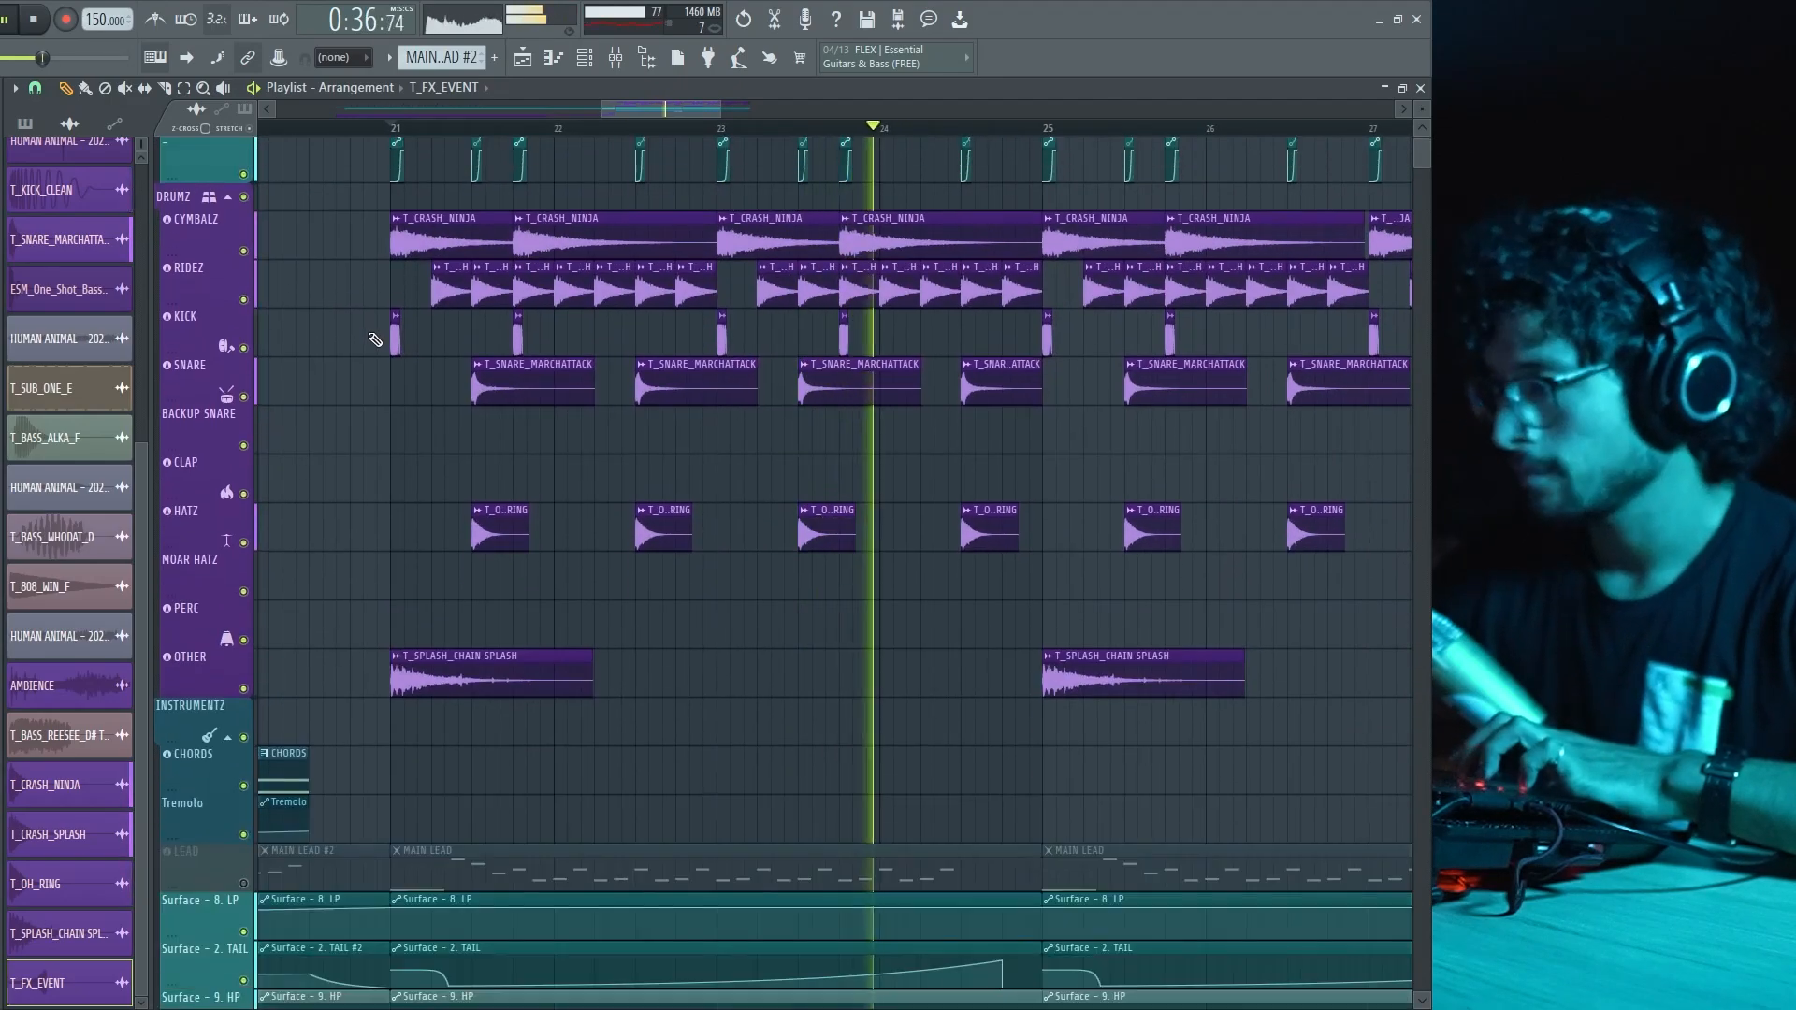
scroll(402, 374, down, 3)
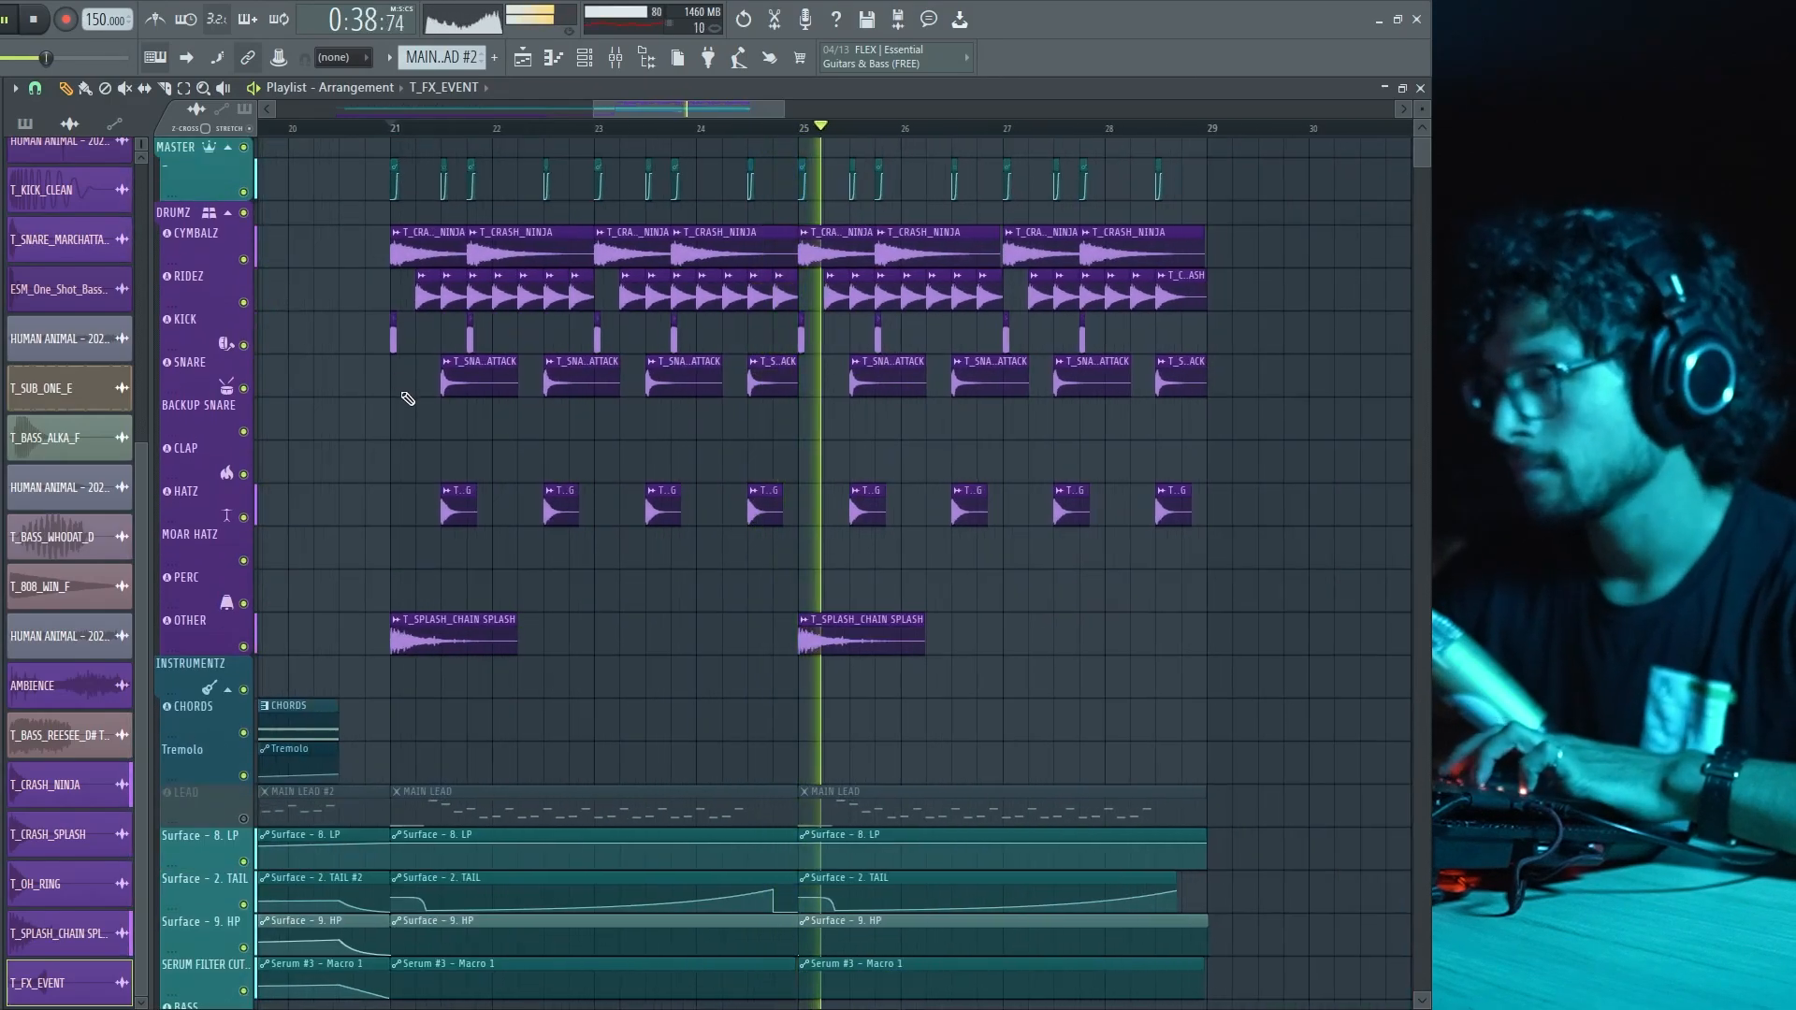
key(space)
scroll(303, 635, down, 6)
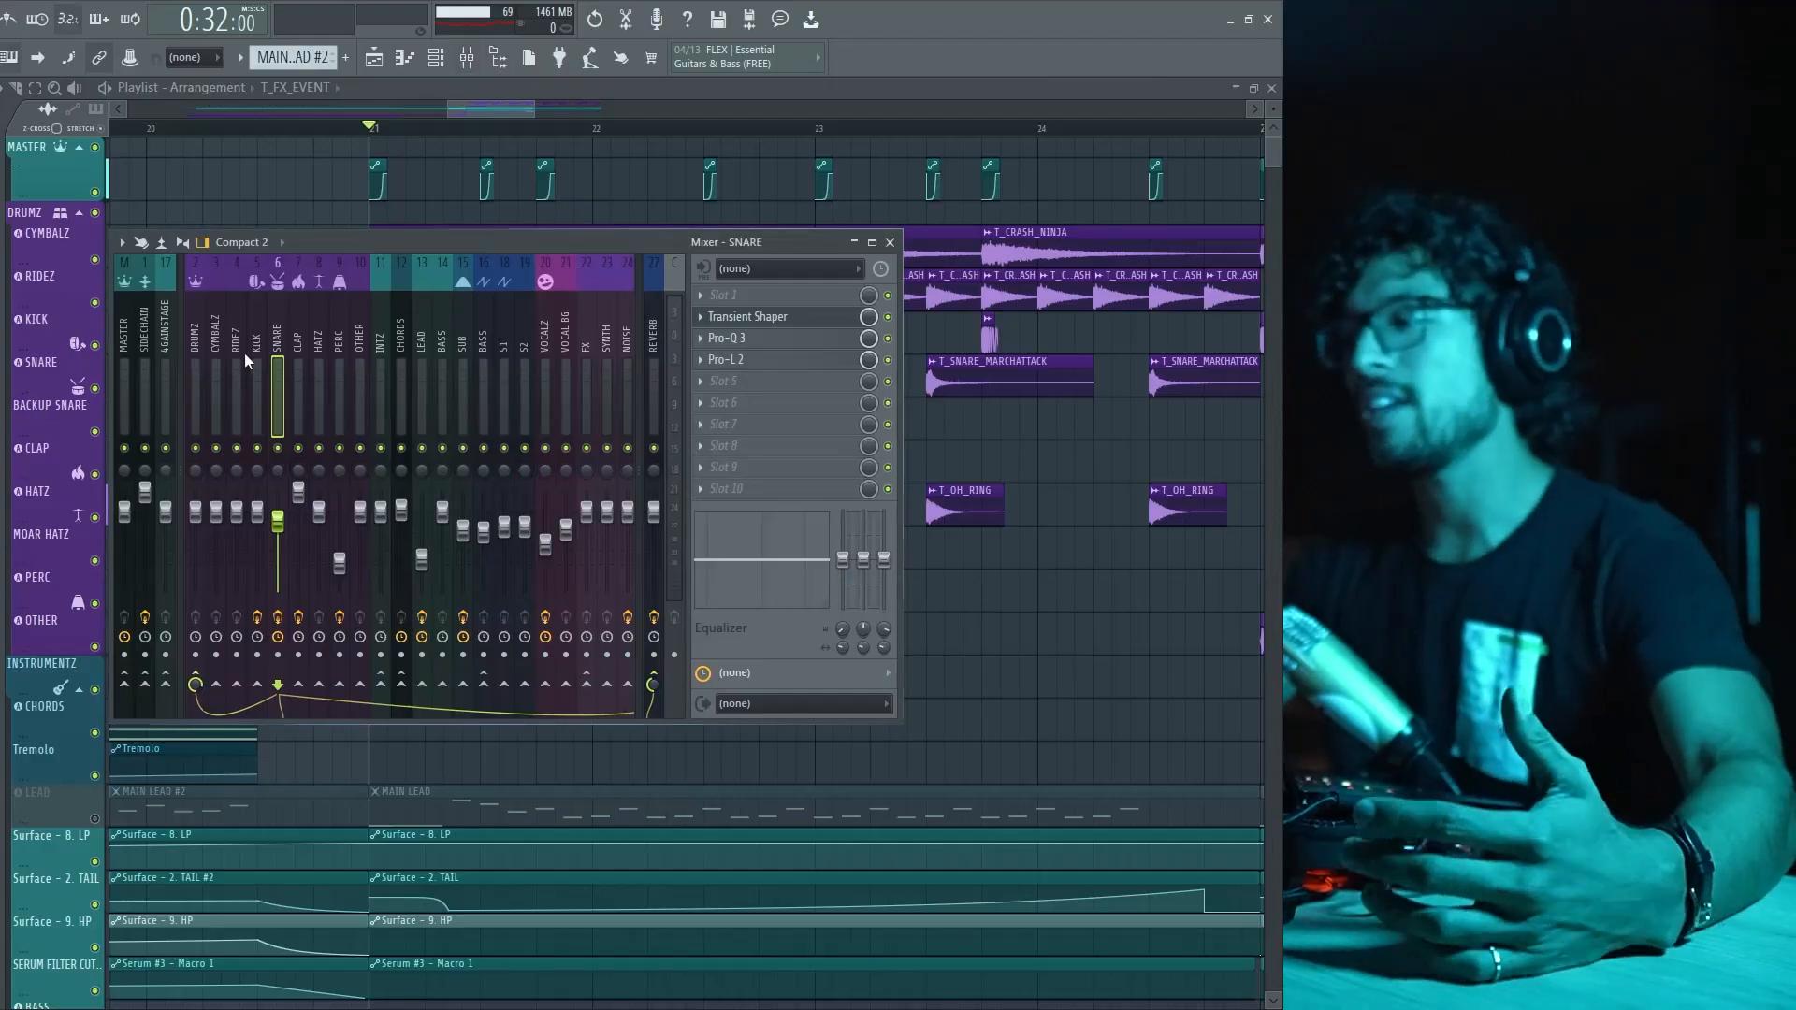
- Inspect the KICK and REVERB mixer tracks and the kick's Pro-Q 3 curve, toggling that EQ to compare the sound
click(260, 352)
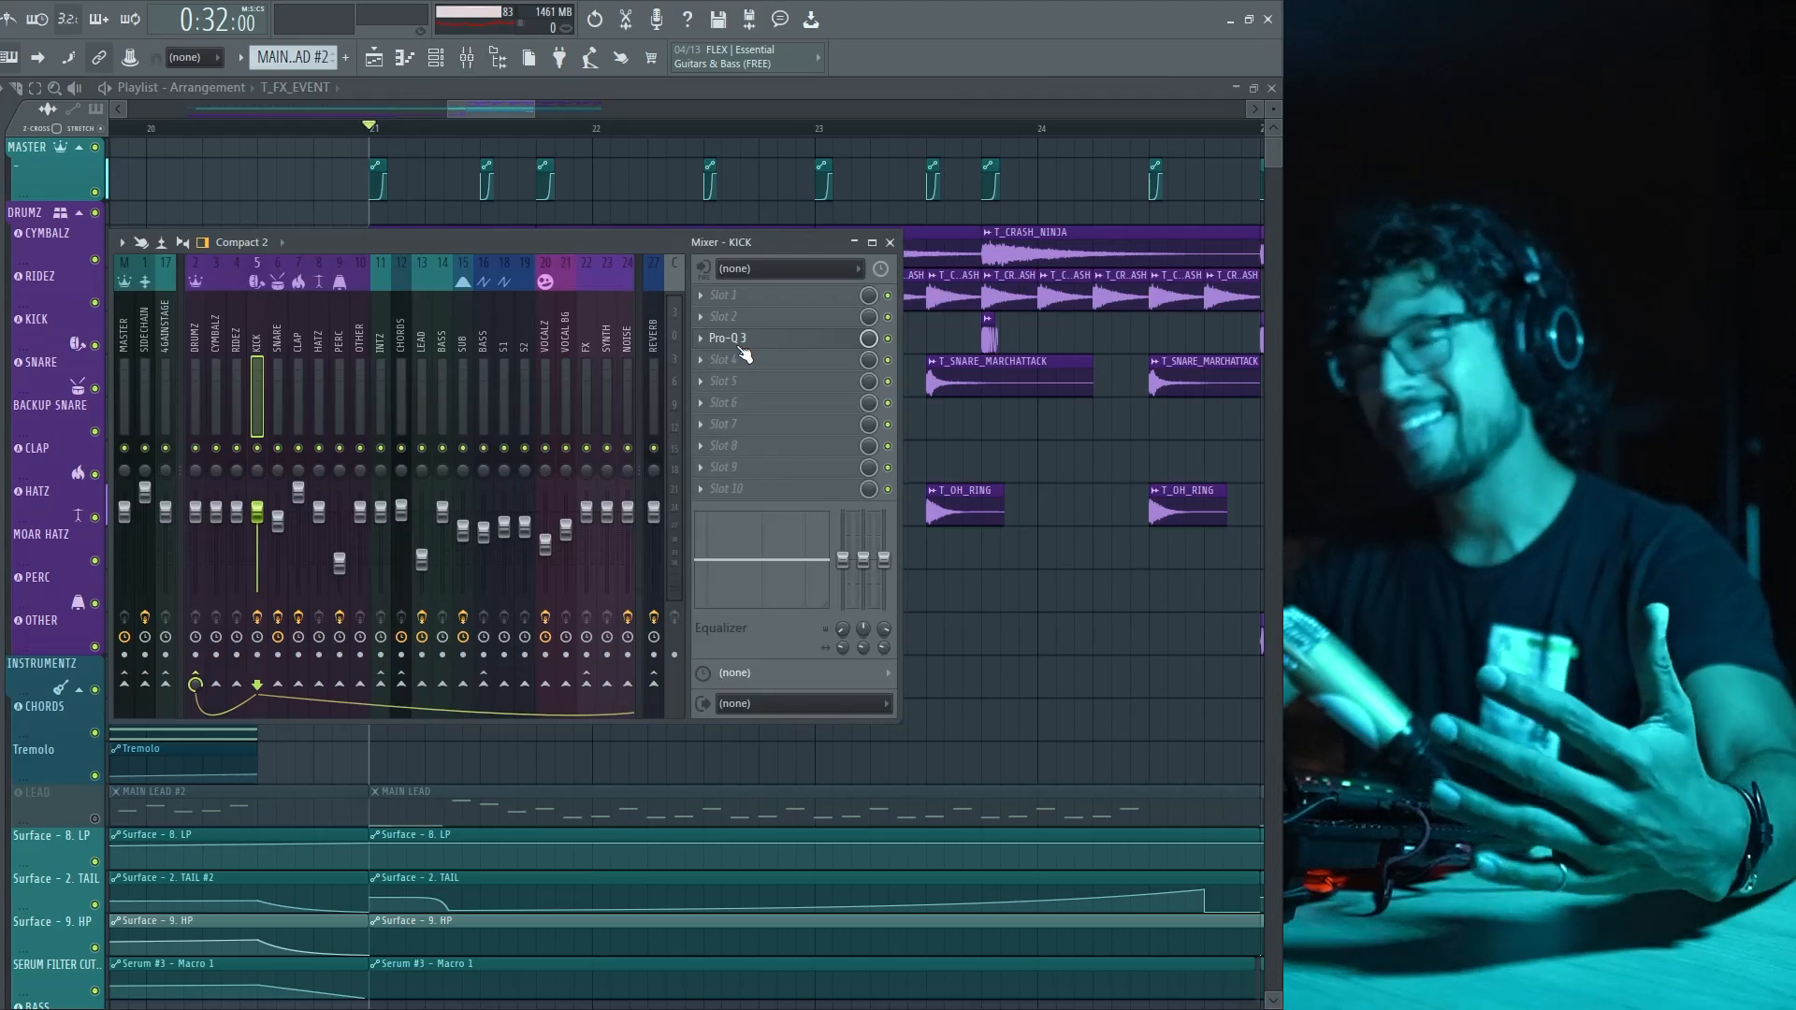
click(656, 332)
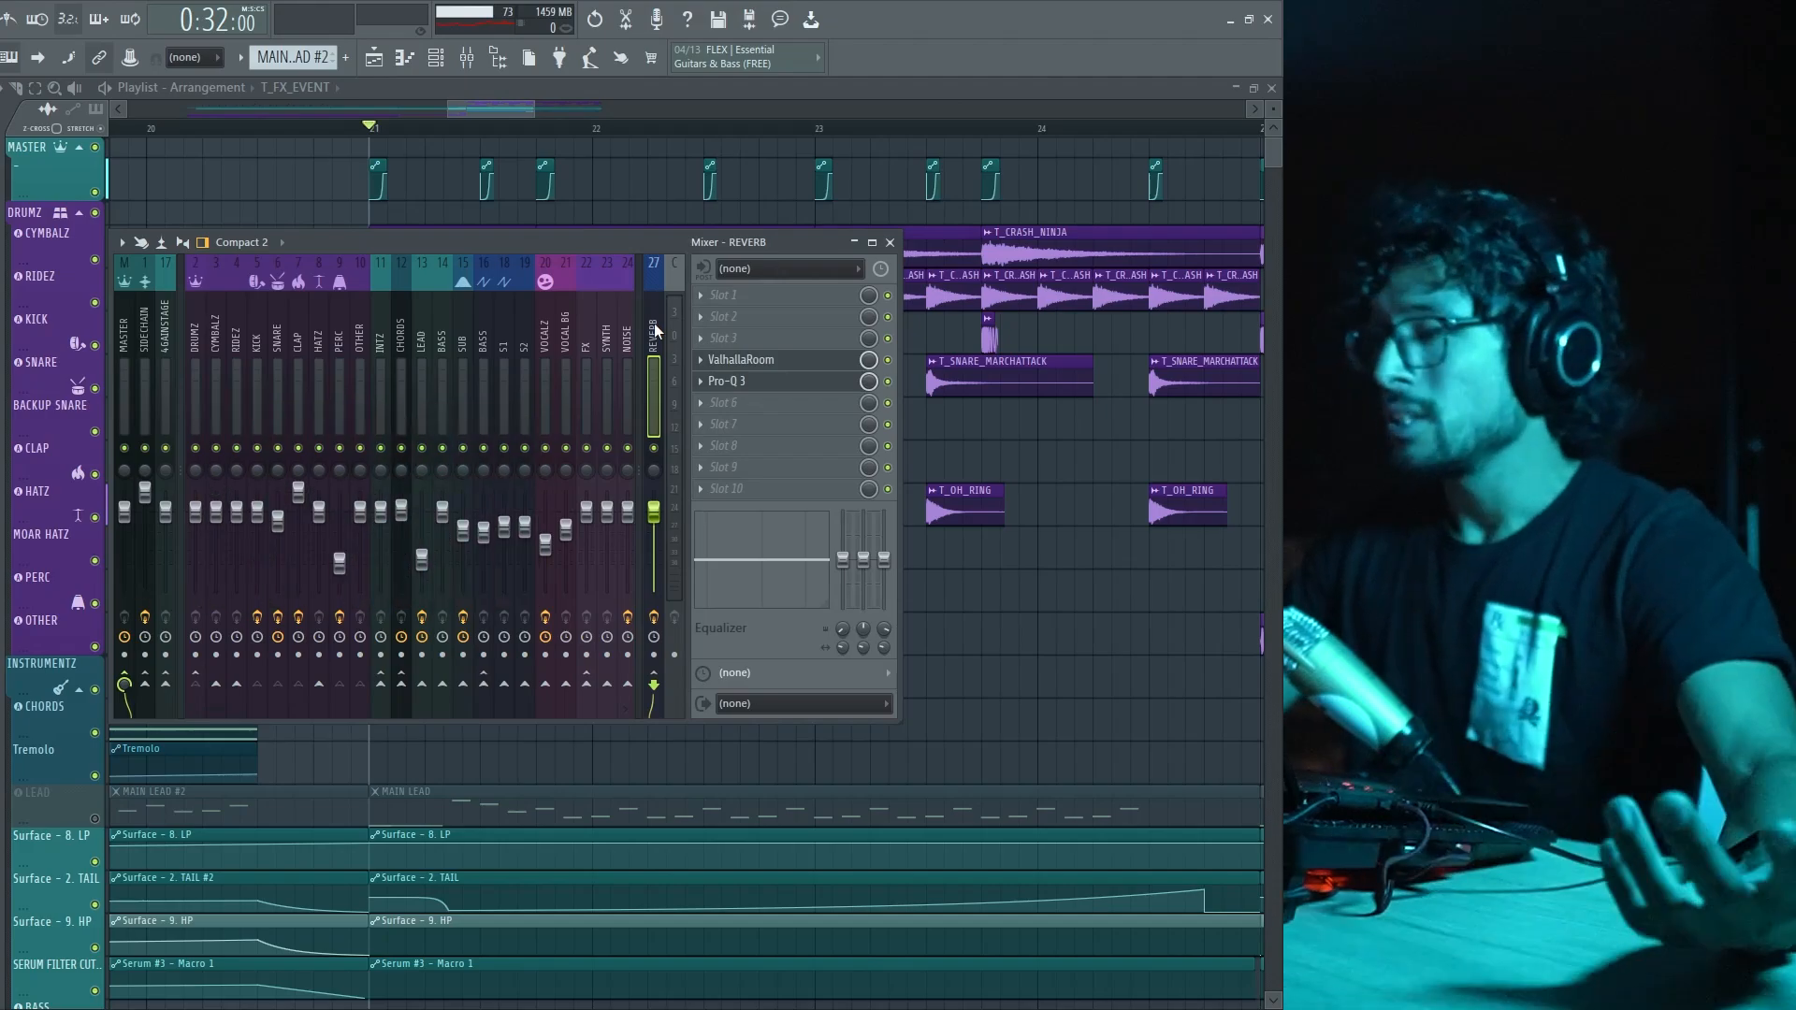
click(257, 384)
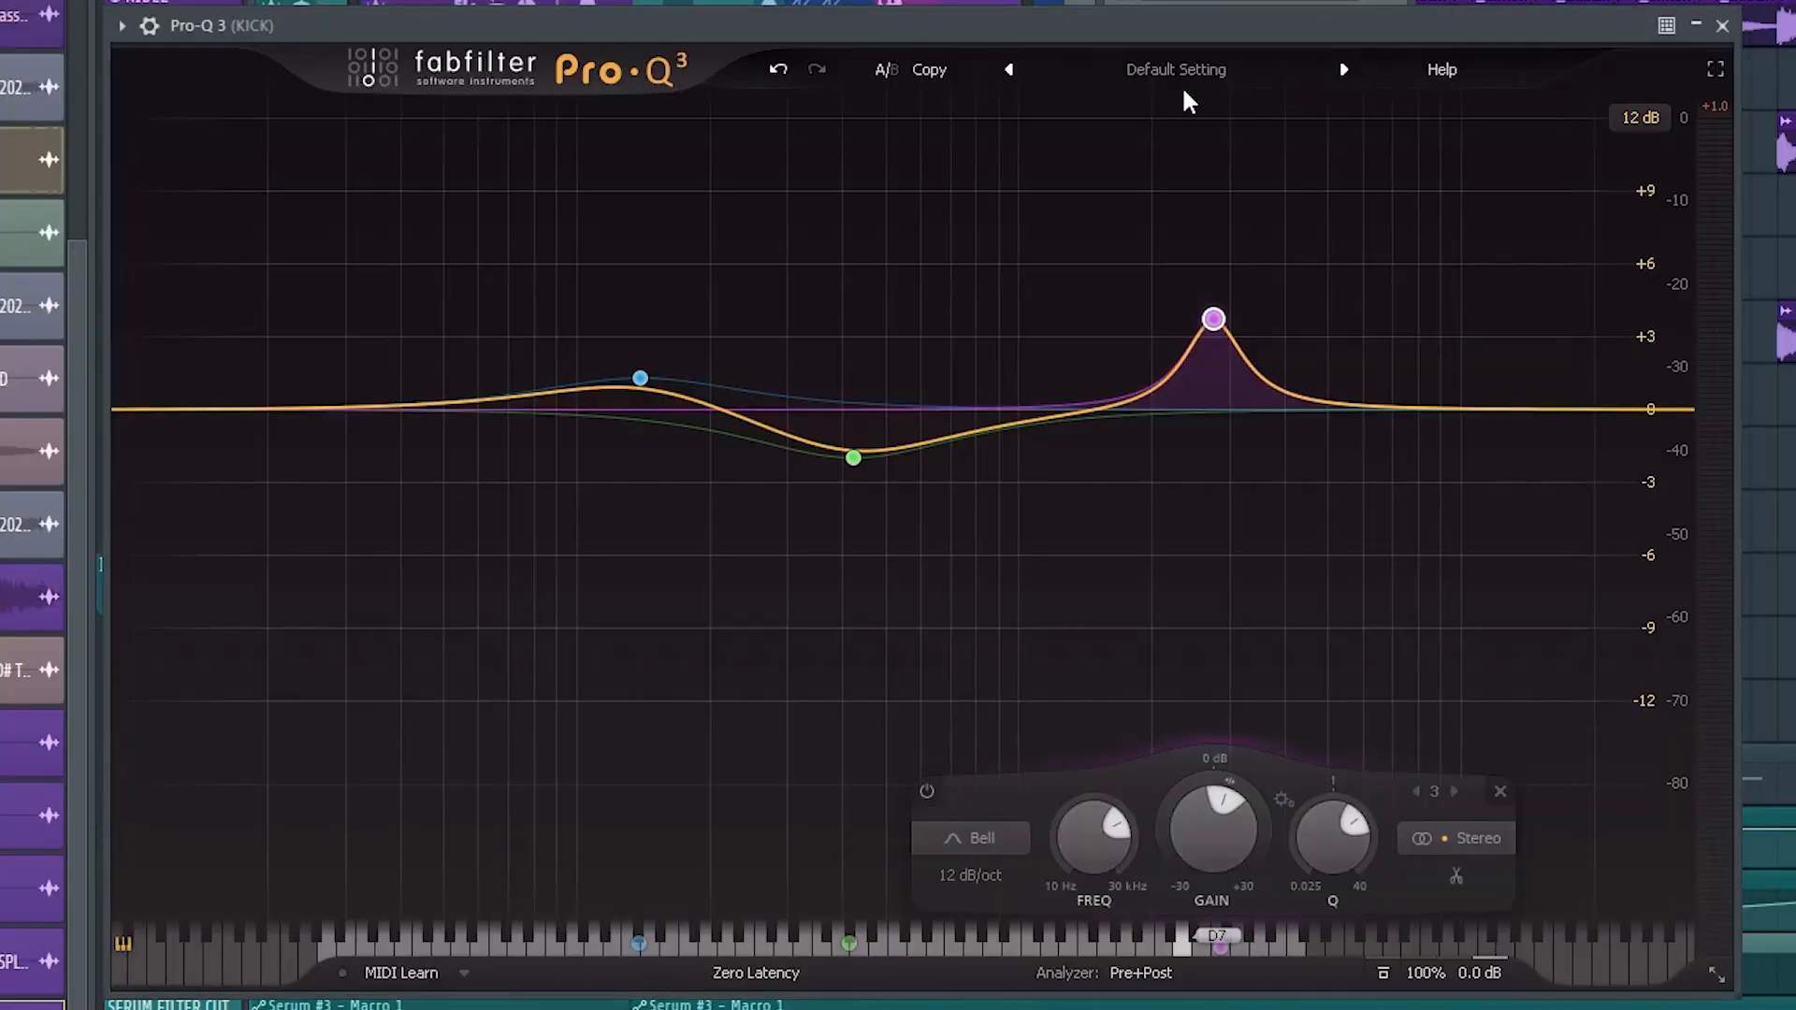
mouse_move(1219, 389)
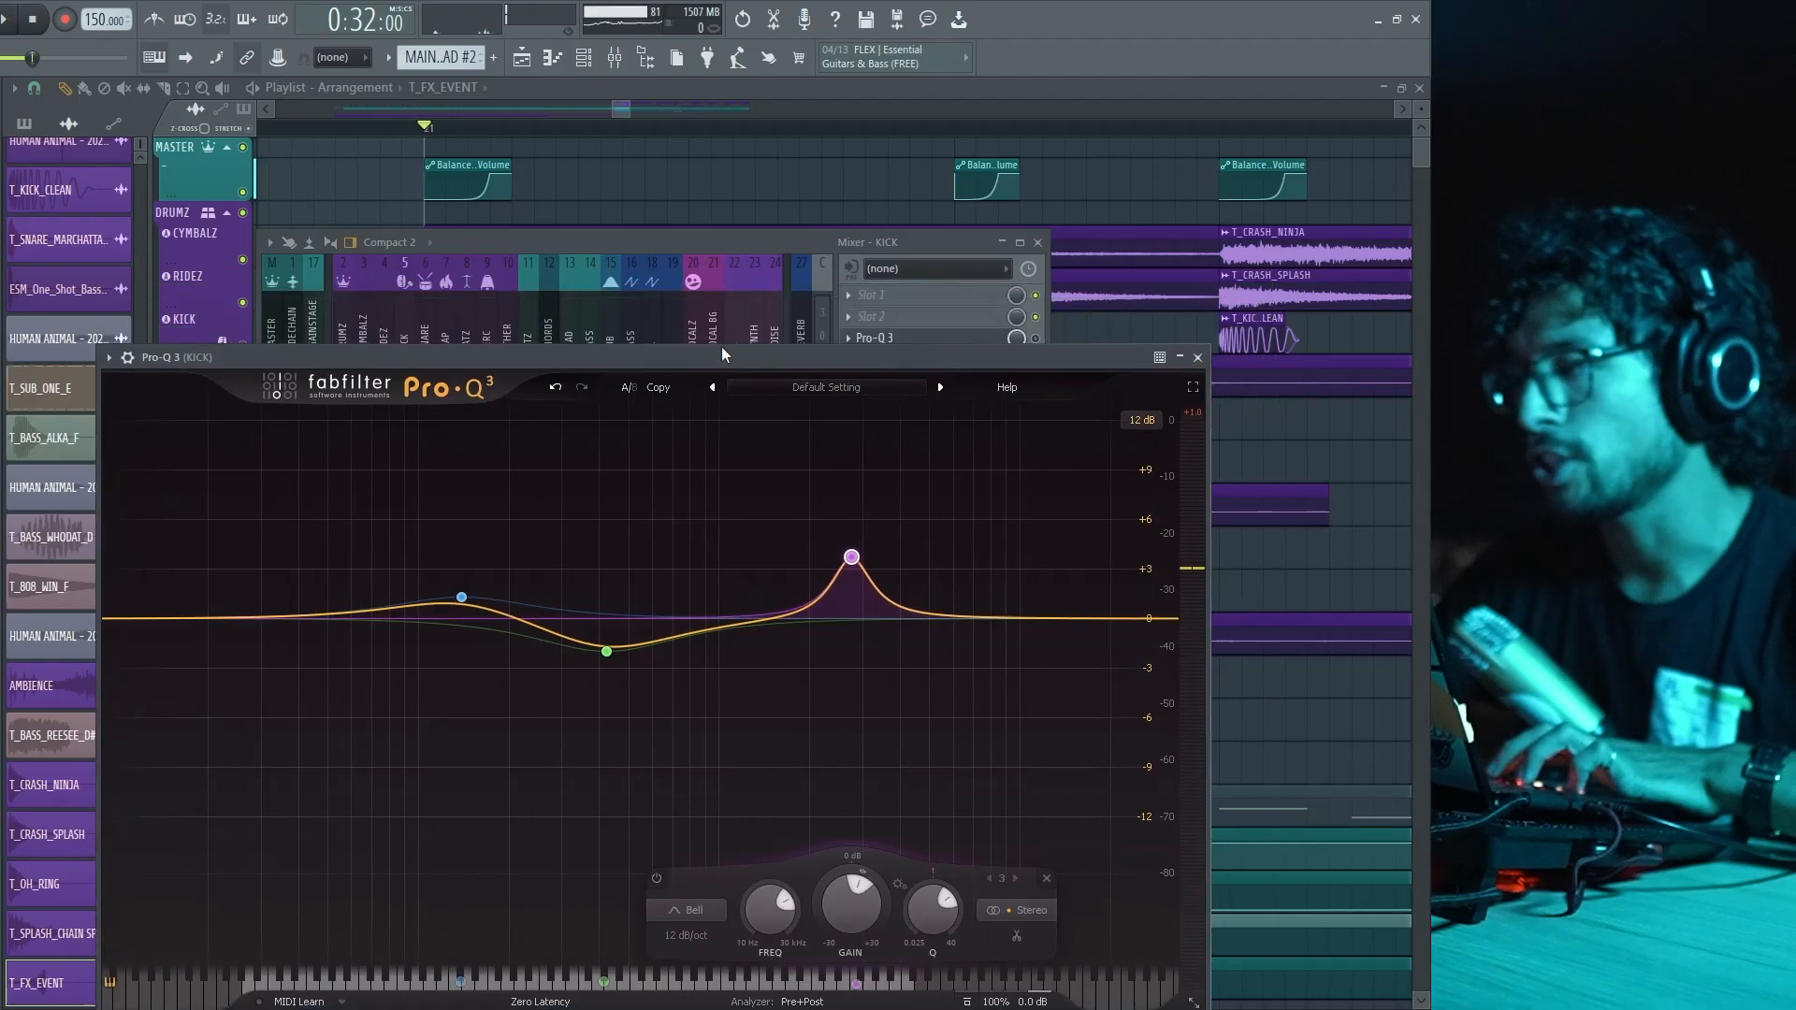
key(F9)
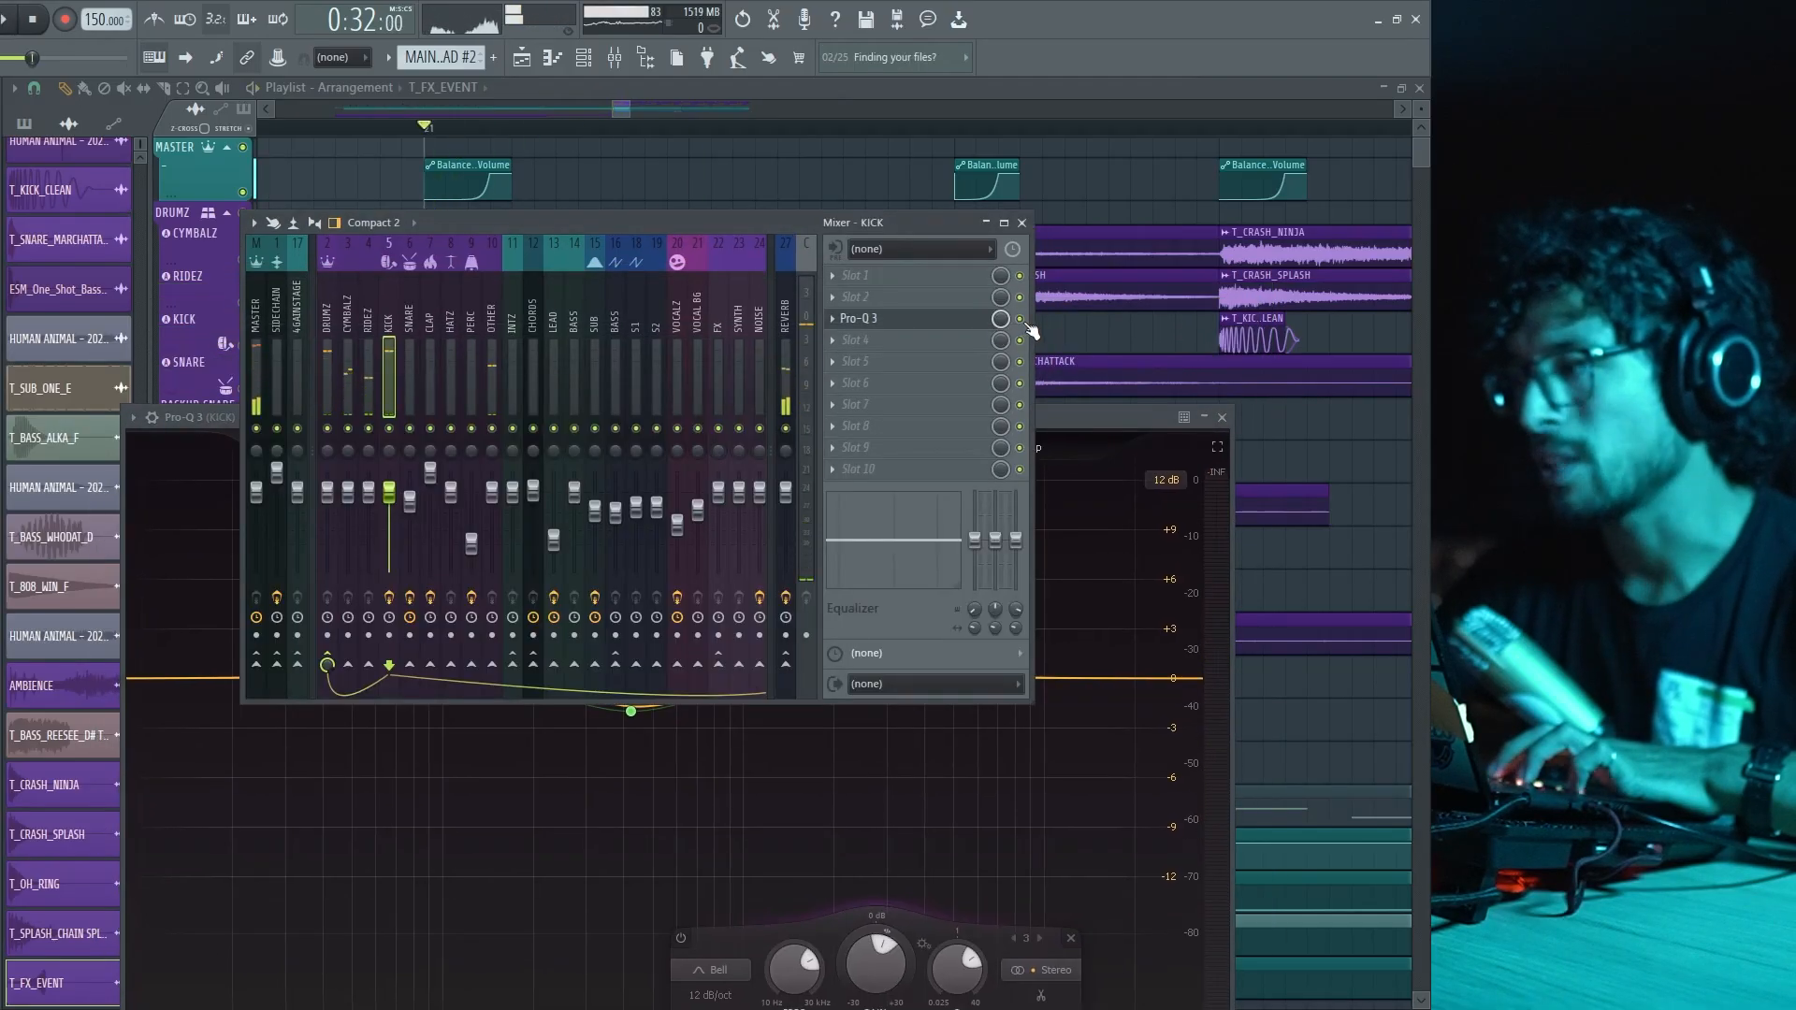
click(1019, 318)
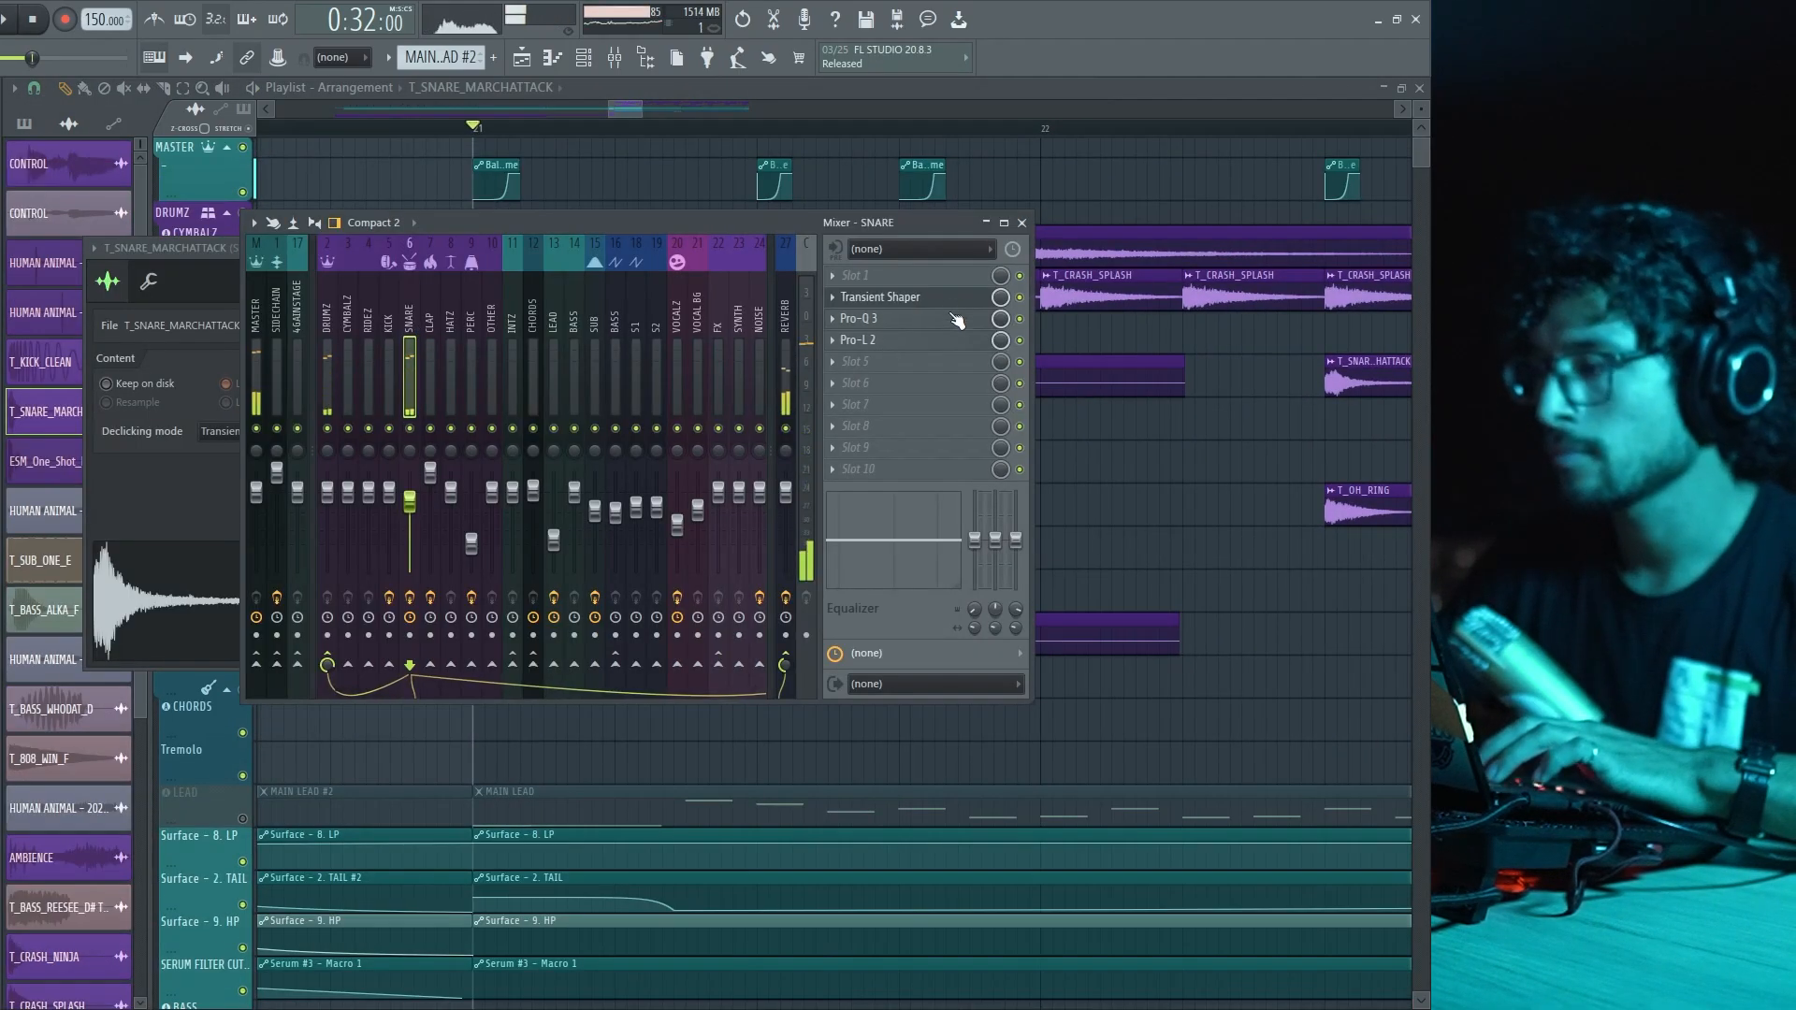
- Check the snare's Transient Shaper, and try a longer fade-in on the T_SNARE_MARCHATTACK sample before restoring its sharp attack
click(964, 304)
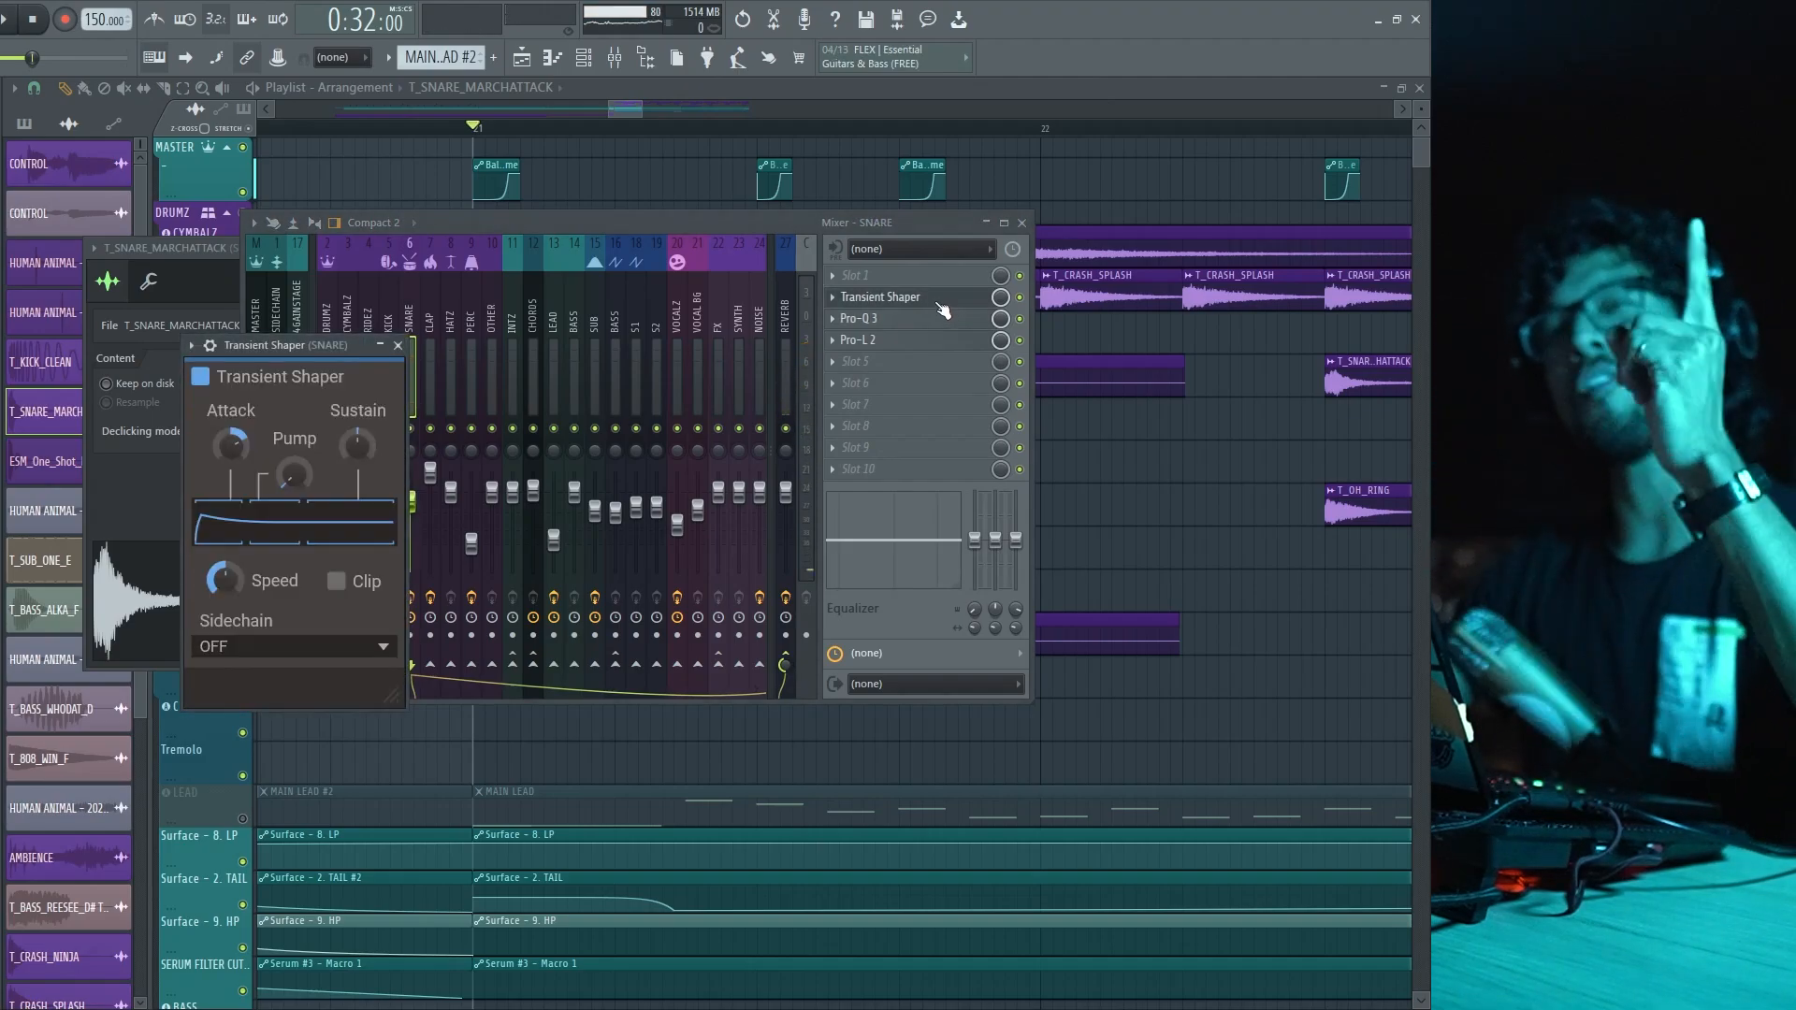
click(220, 248)
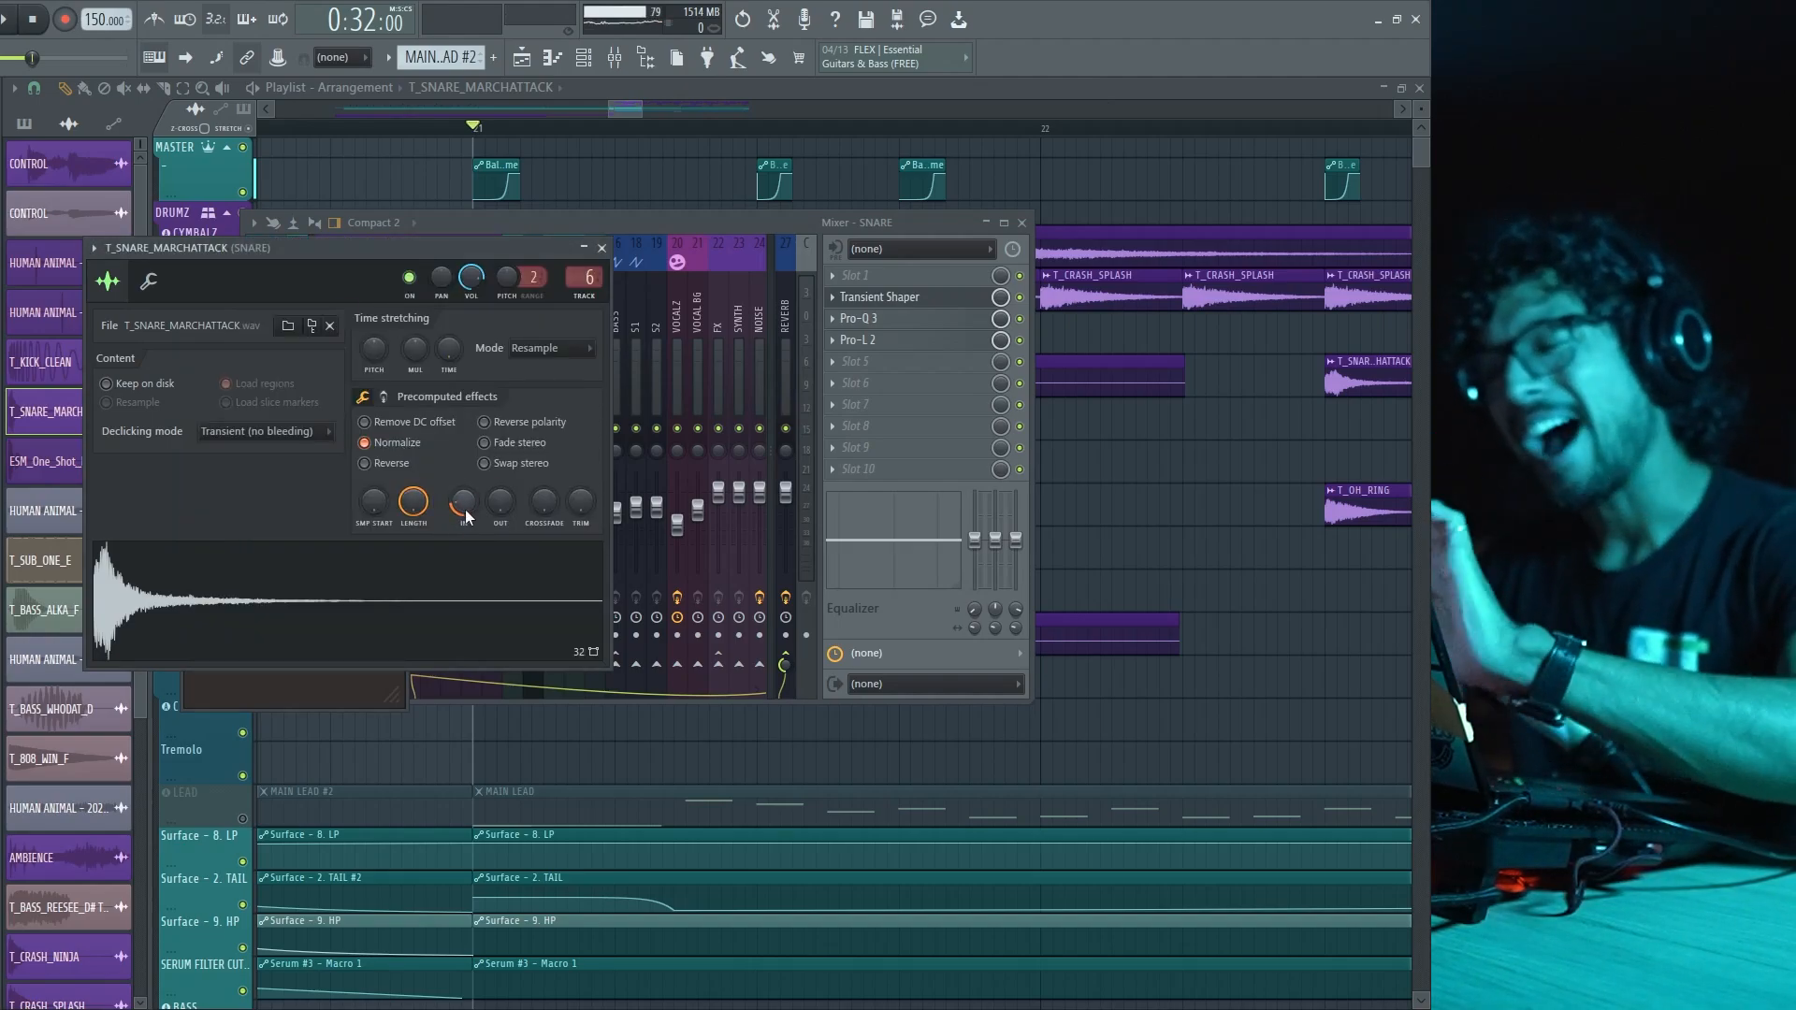
drag(463, 508, 463, 490)
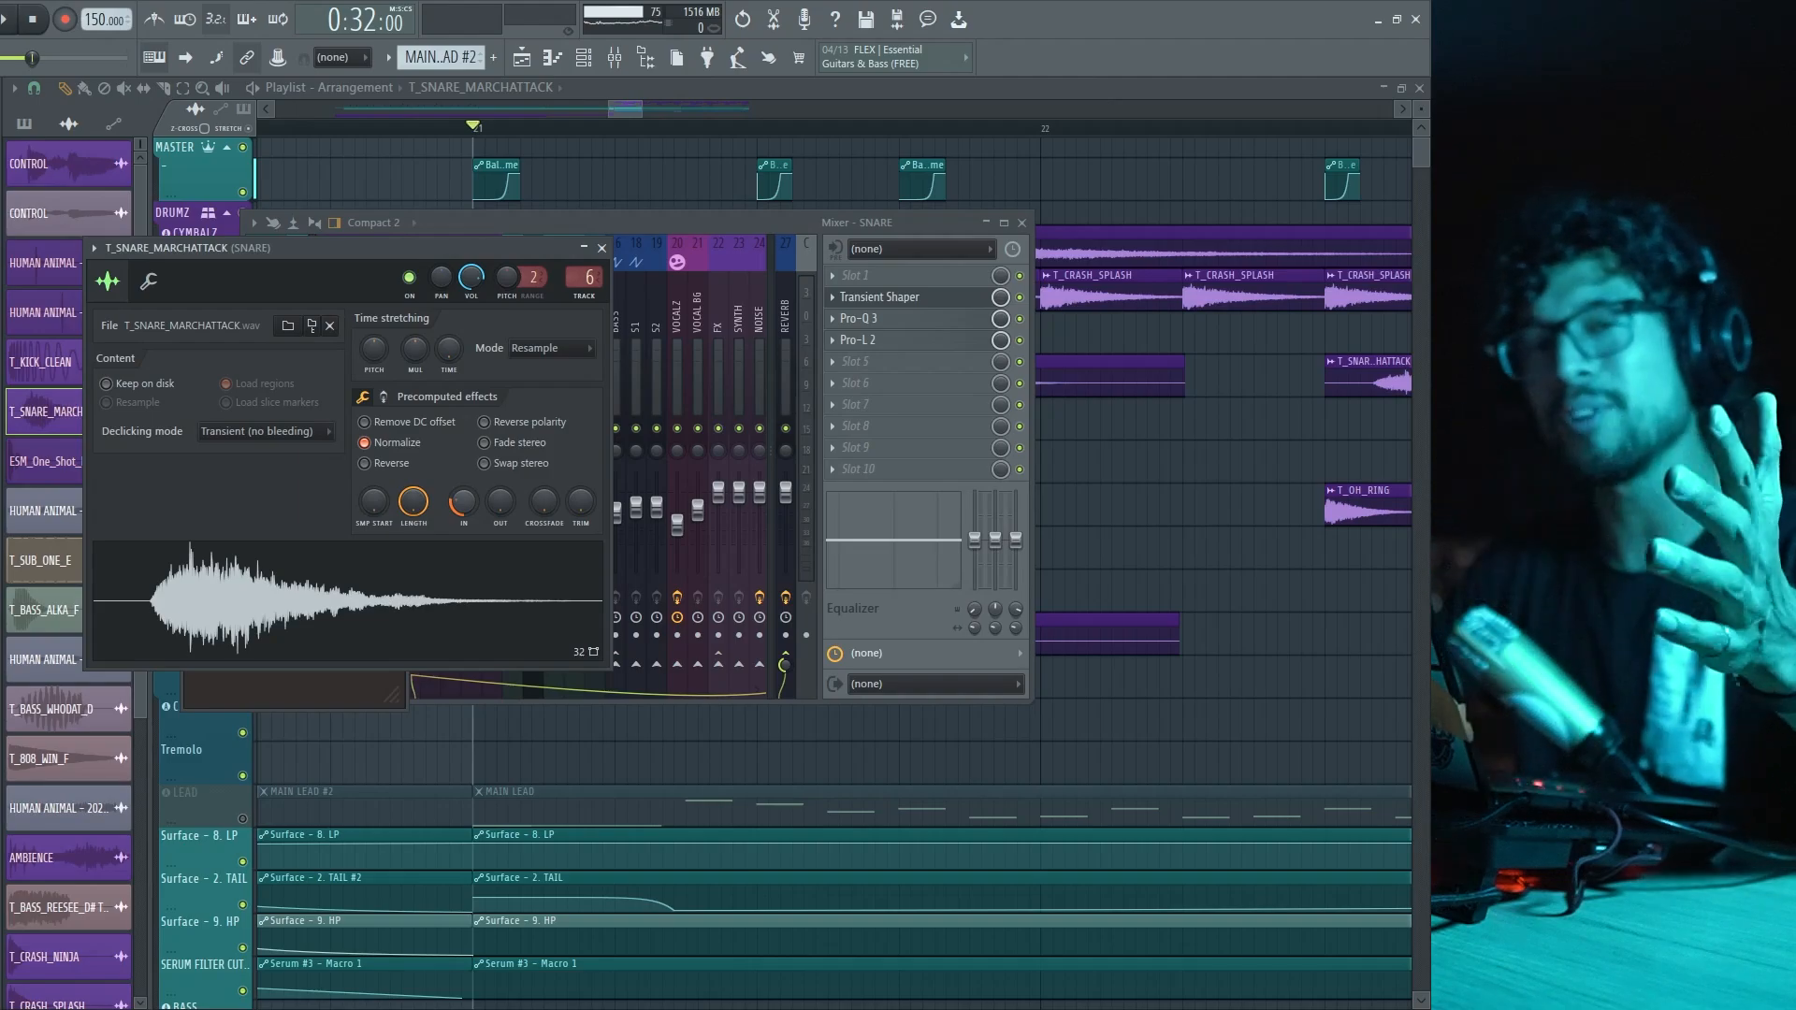
click(433, 619)
drag(463, 510, 463, 532)
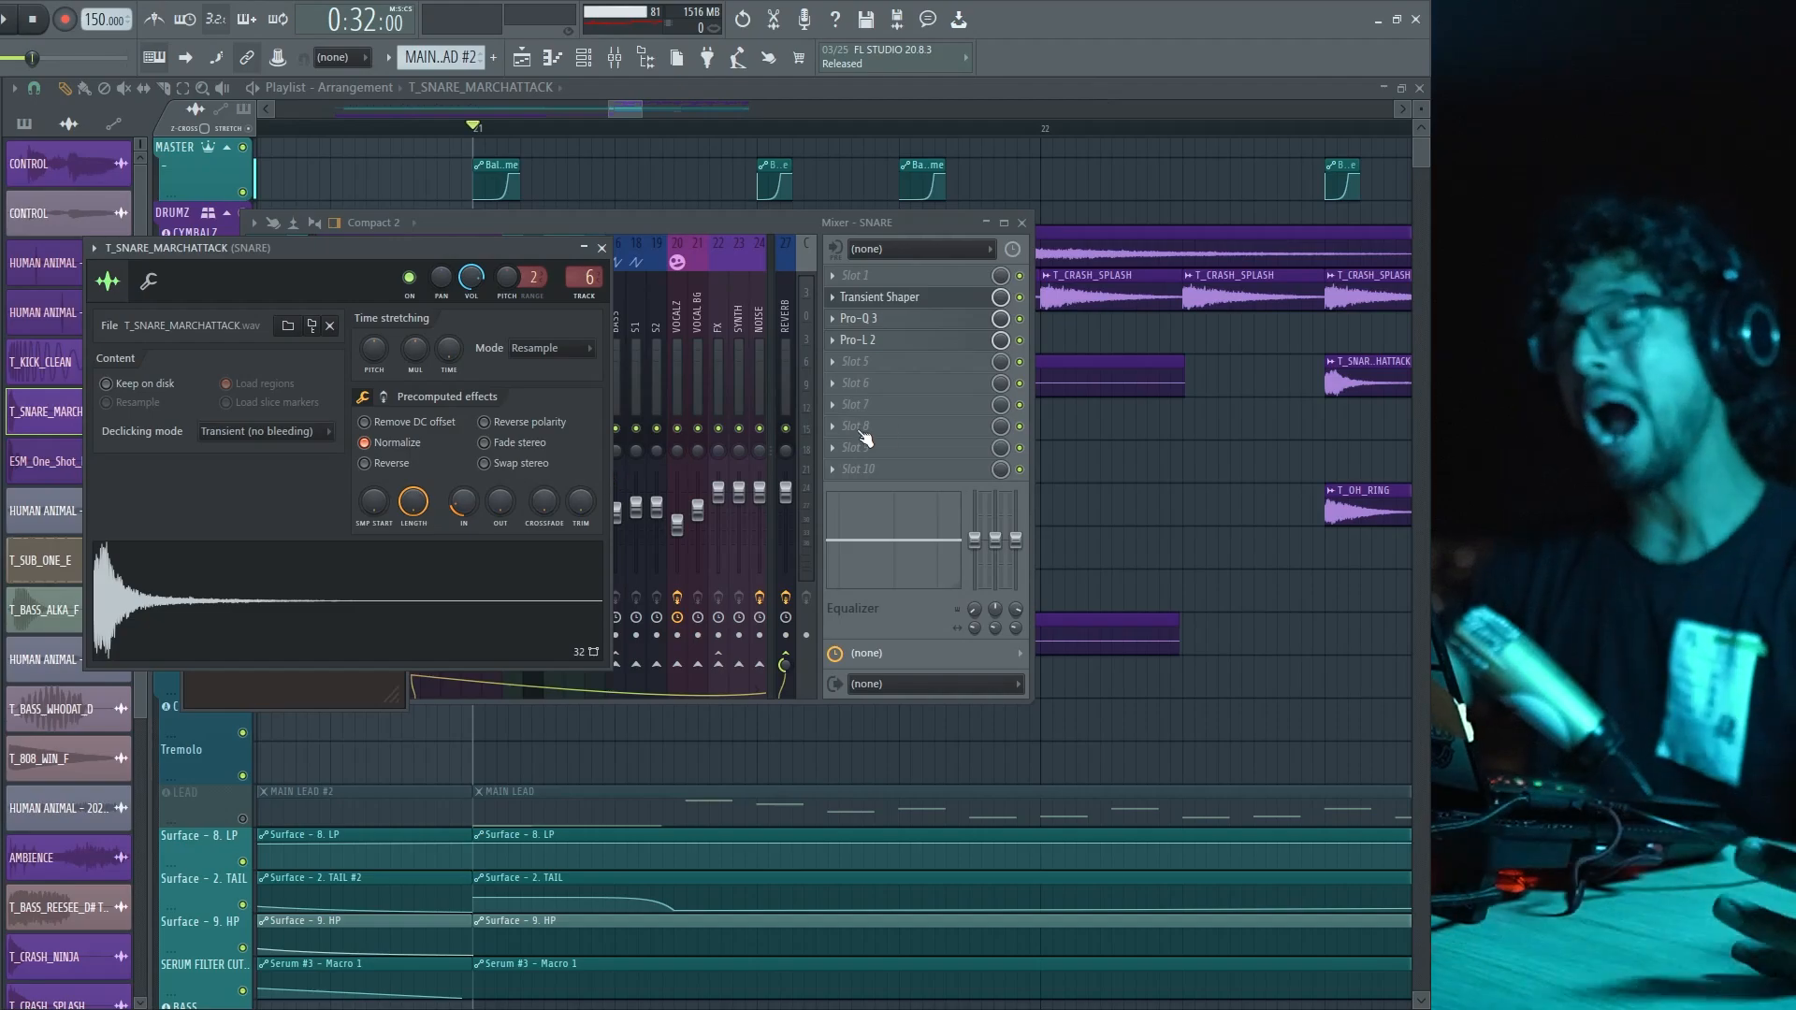
- Inspect the Pro-L 2 limiter and Pro-Q 3 equalizer settings on the SNARE mixer track, and close the equalizer
click(966, 347)
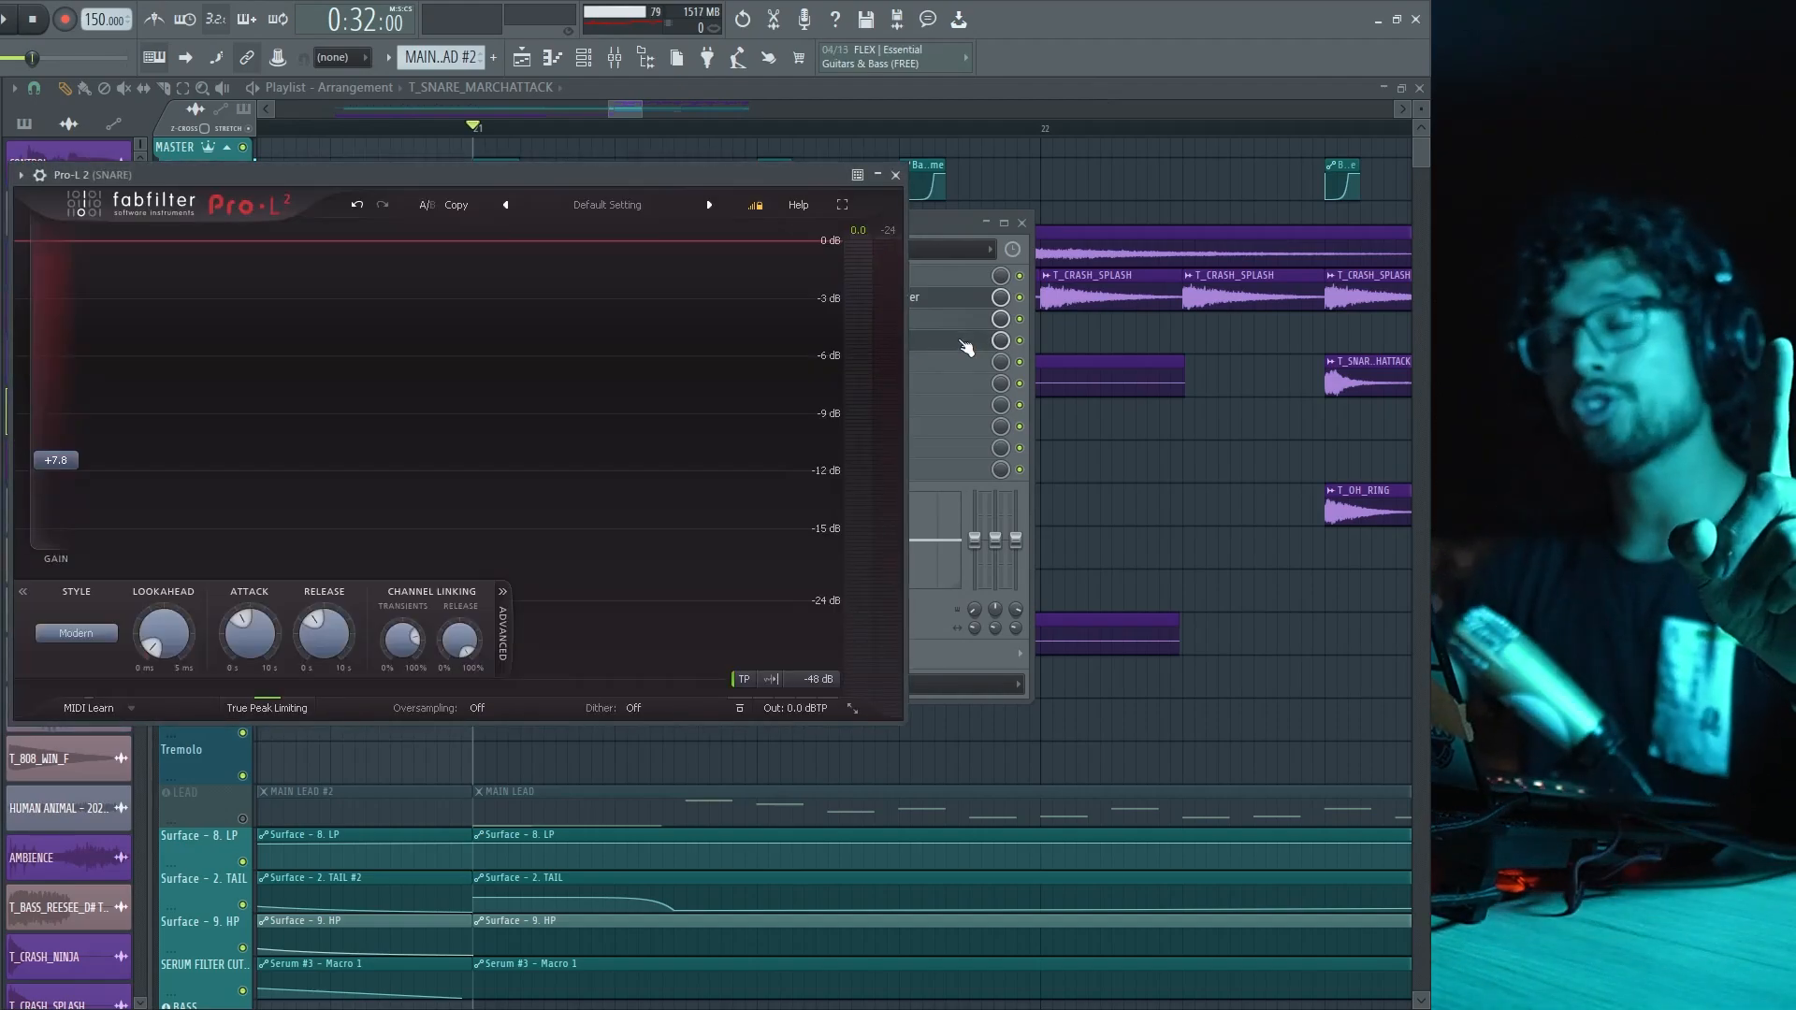
drag(396, 177, 421, 190)
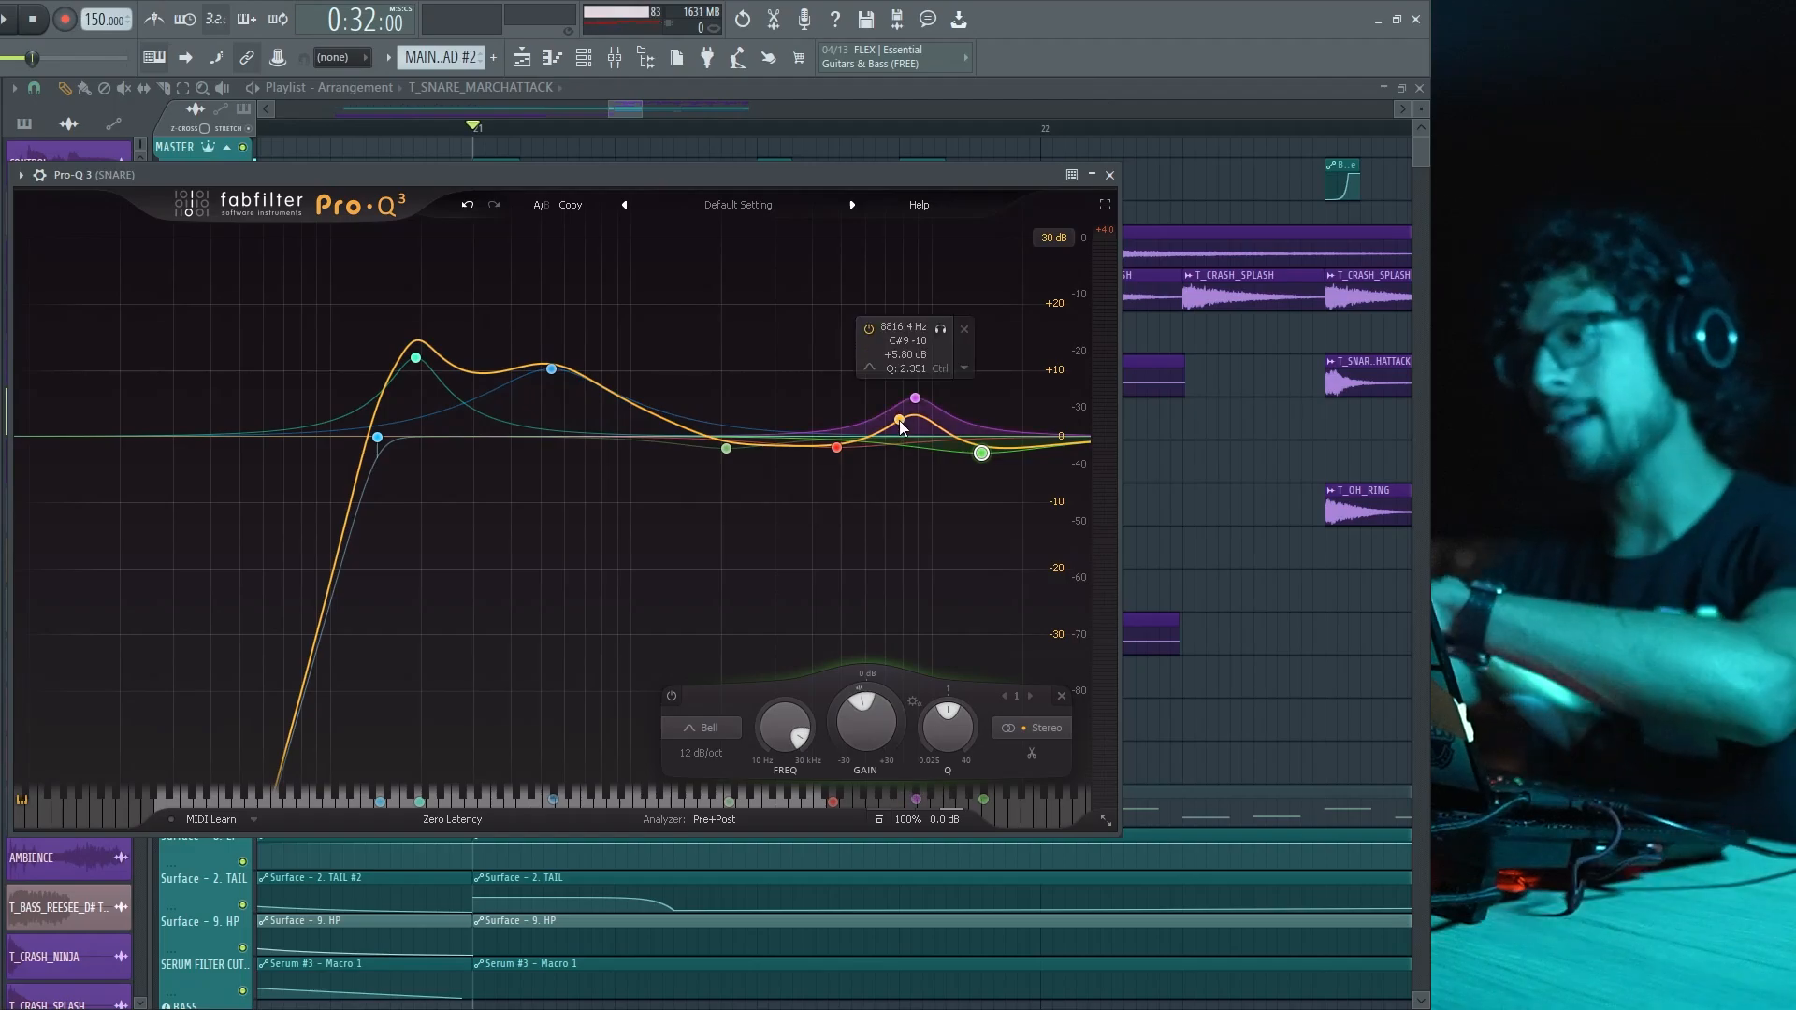
click(1112, 176)
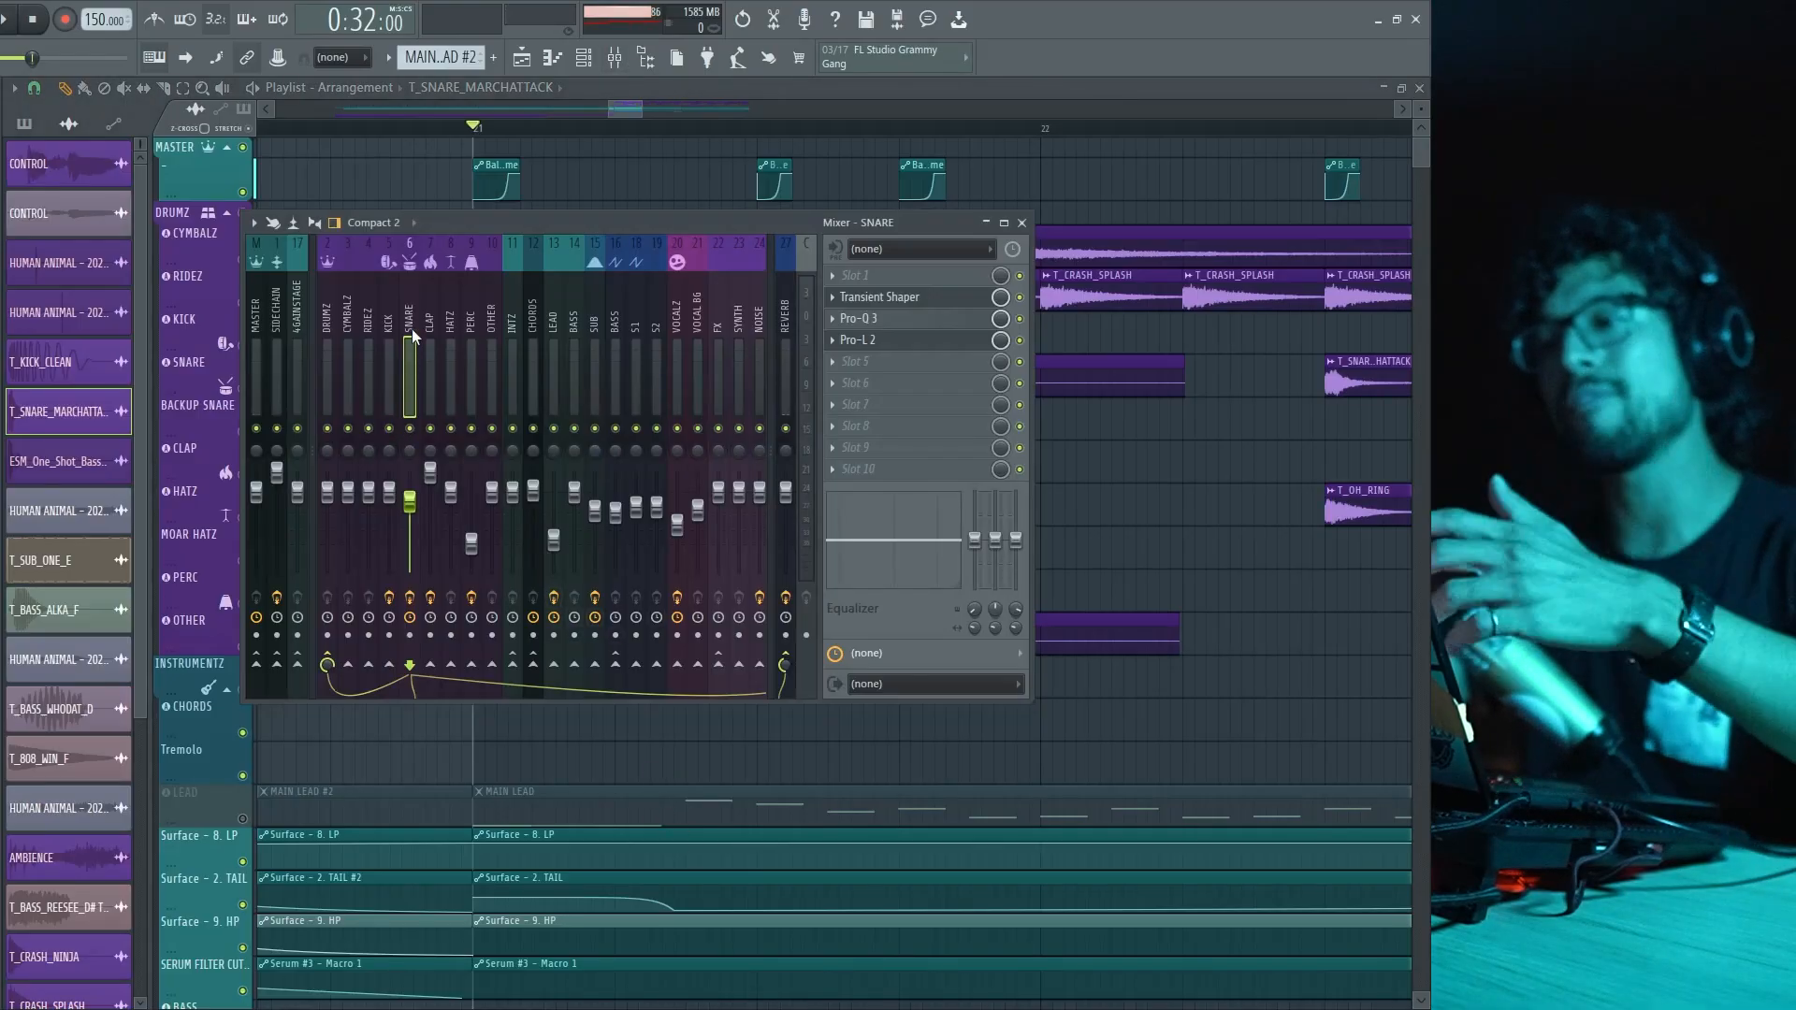
- Compare the effect chains and routing of the KICK, DRUMZ and SNARE mixer tracks
click(391, 326)
click(329, 318)
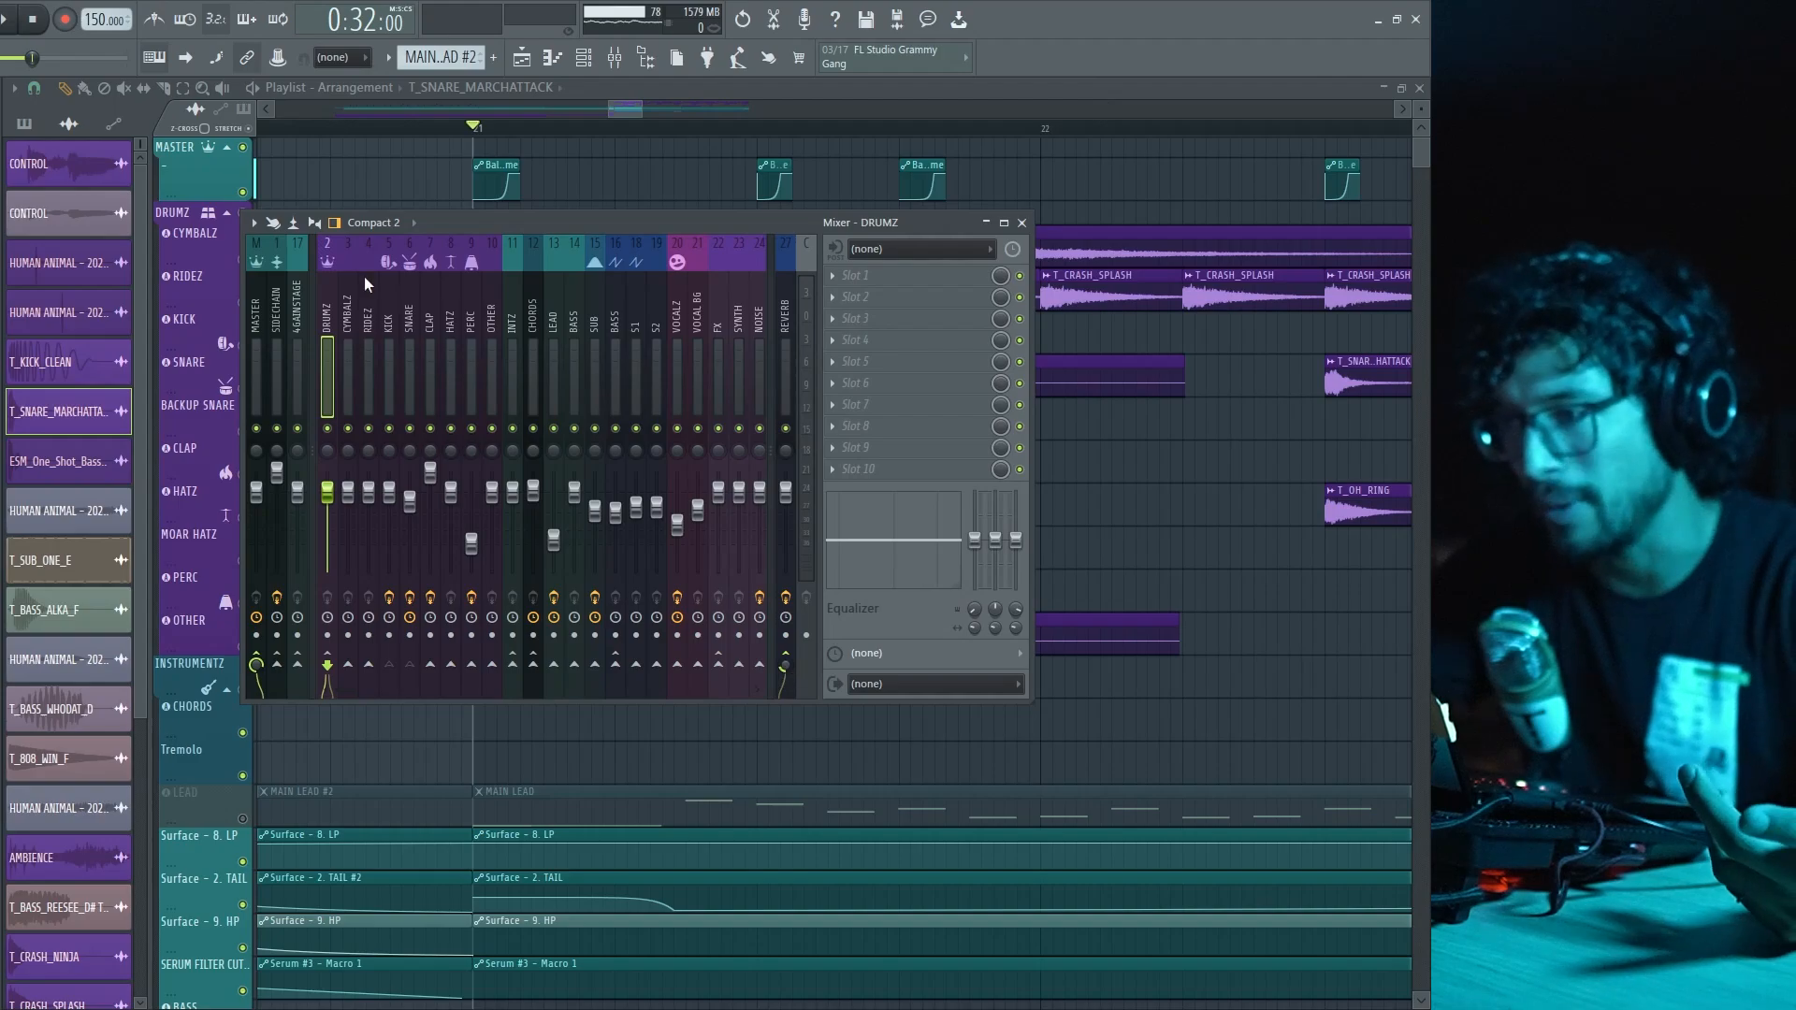
click(411, 322)
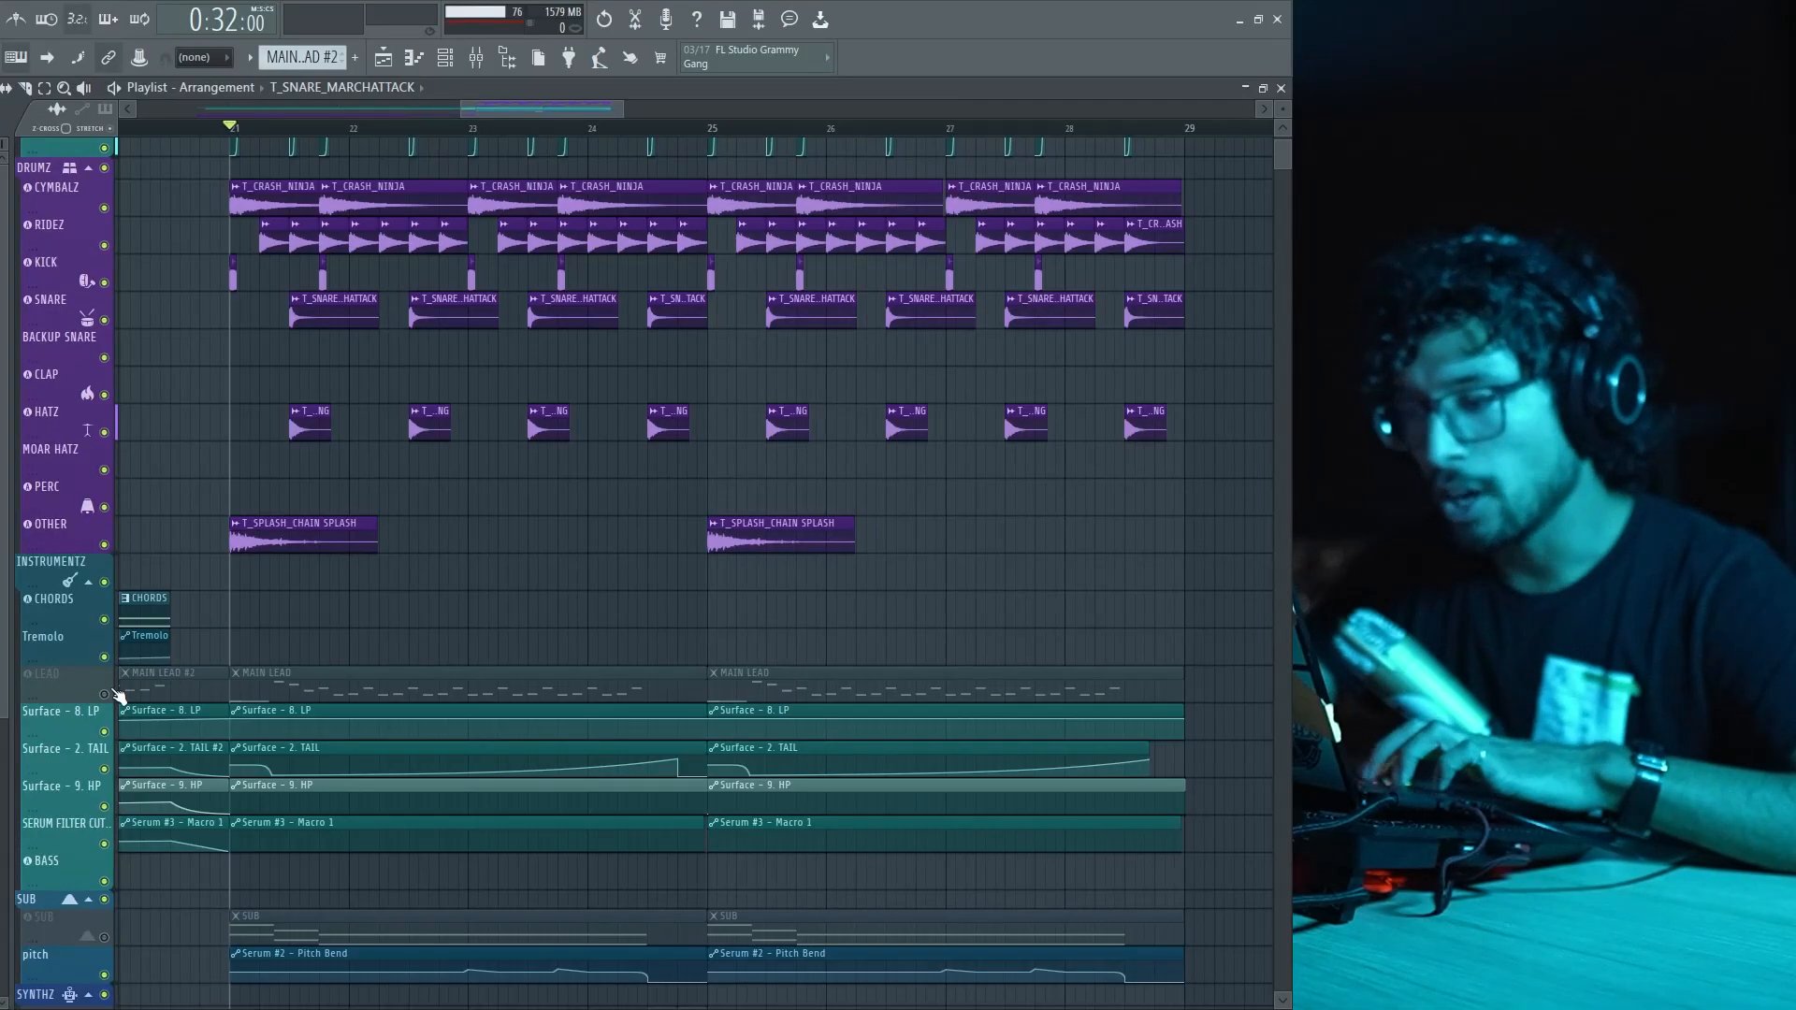
- Solo the LEAD track in the playlist and open the MAIN LEAD pattern's notes in the piano roll
click(112, 689)
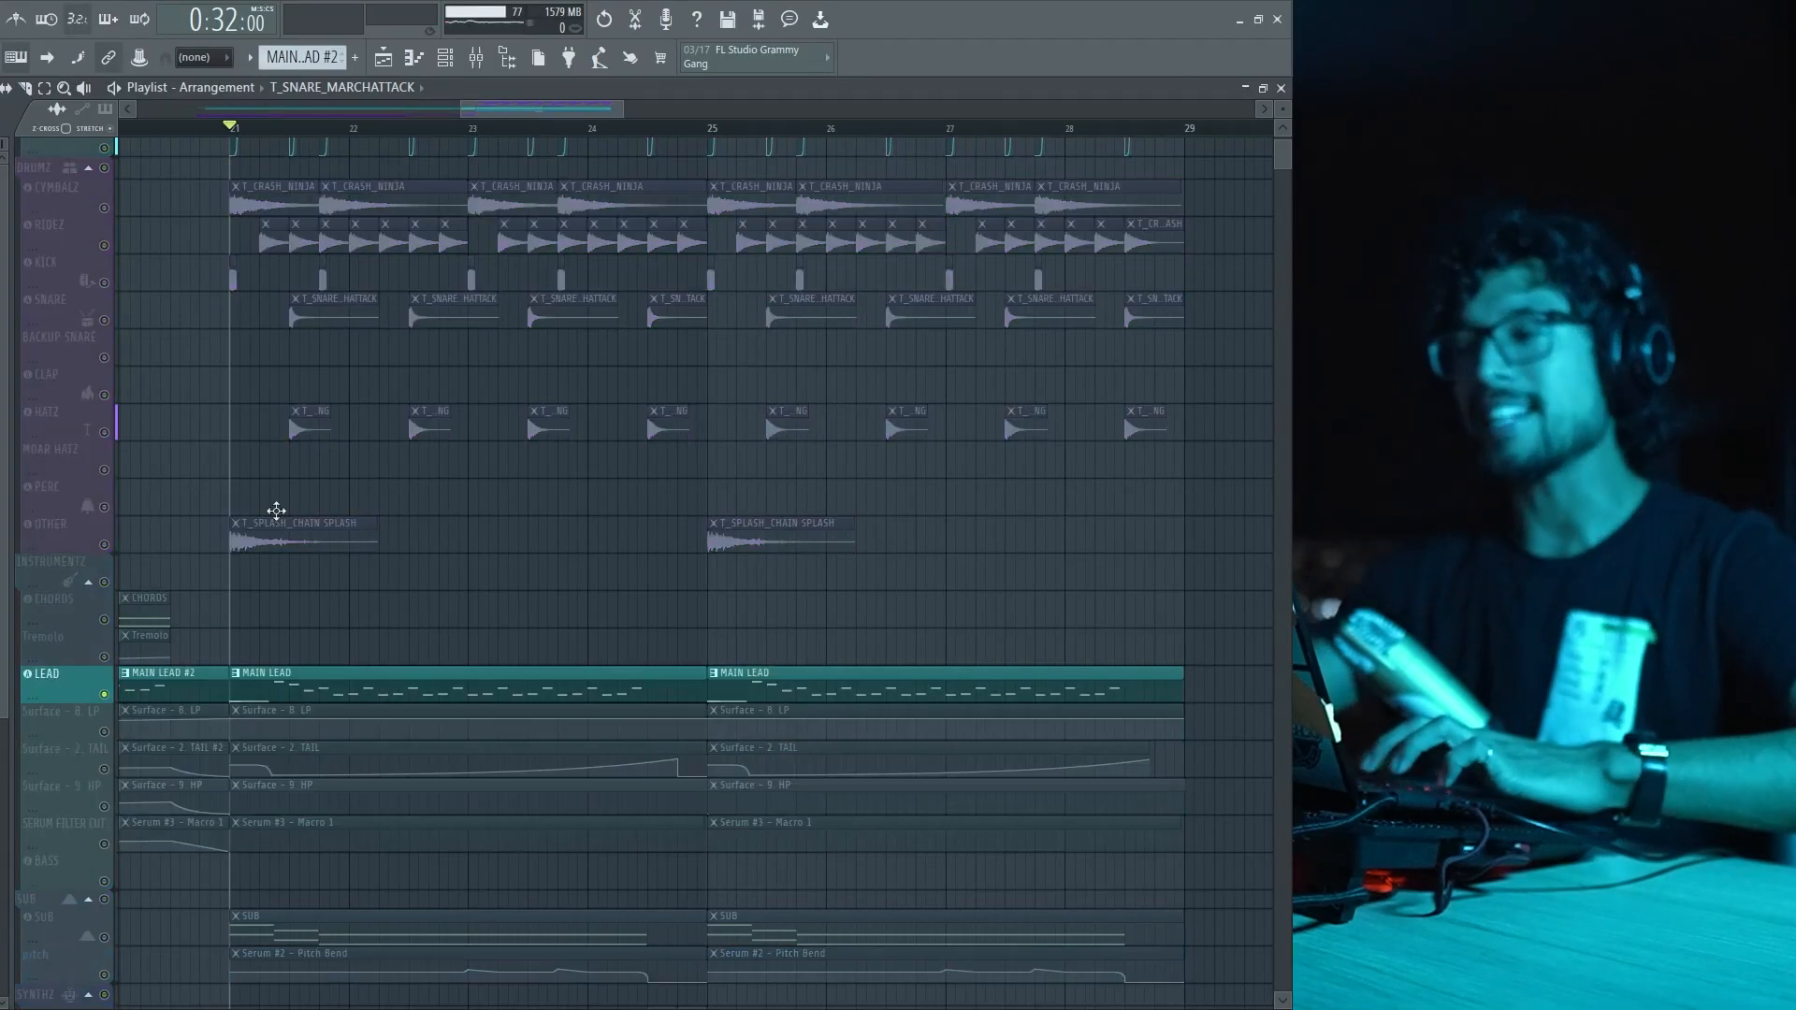
key(F6)
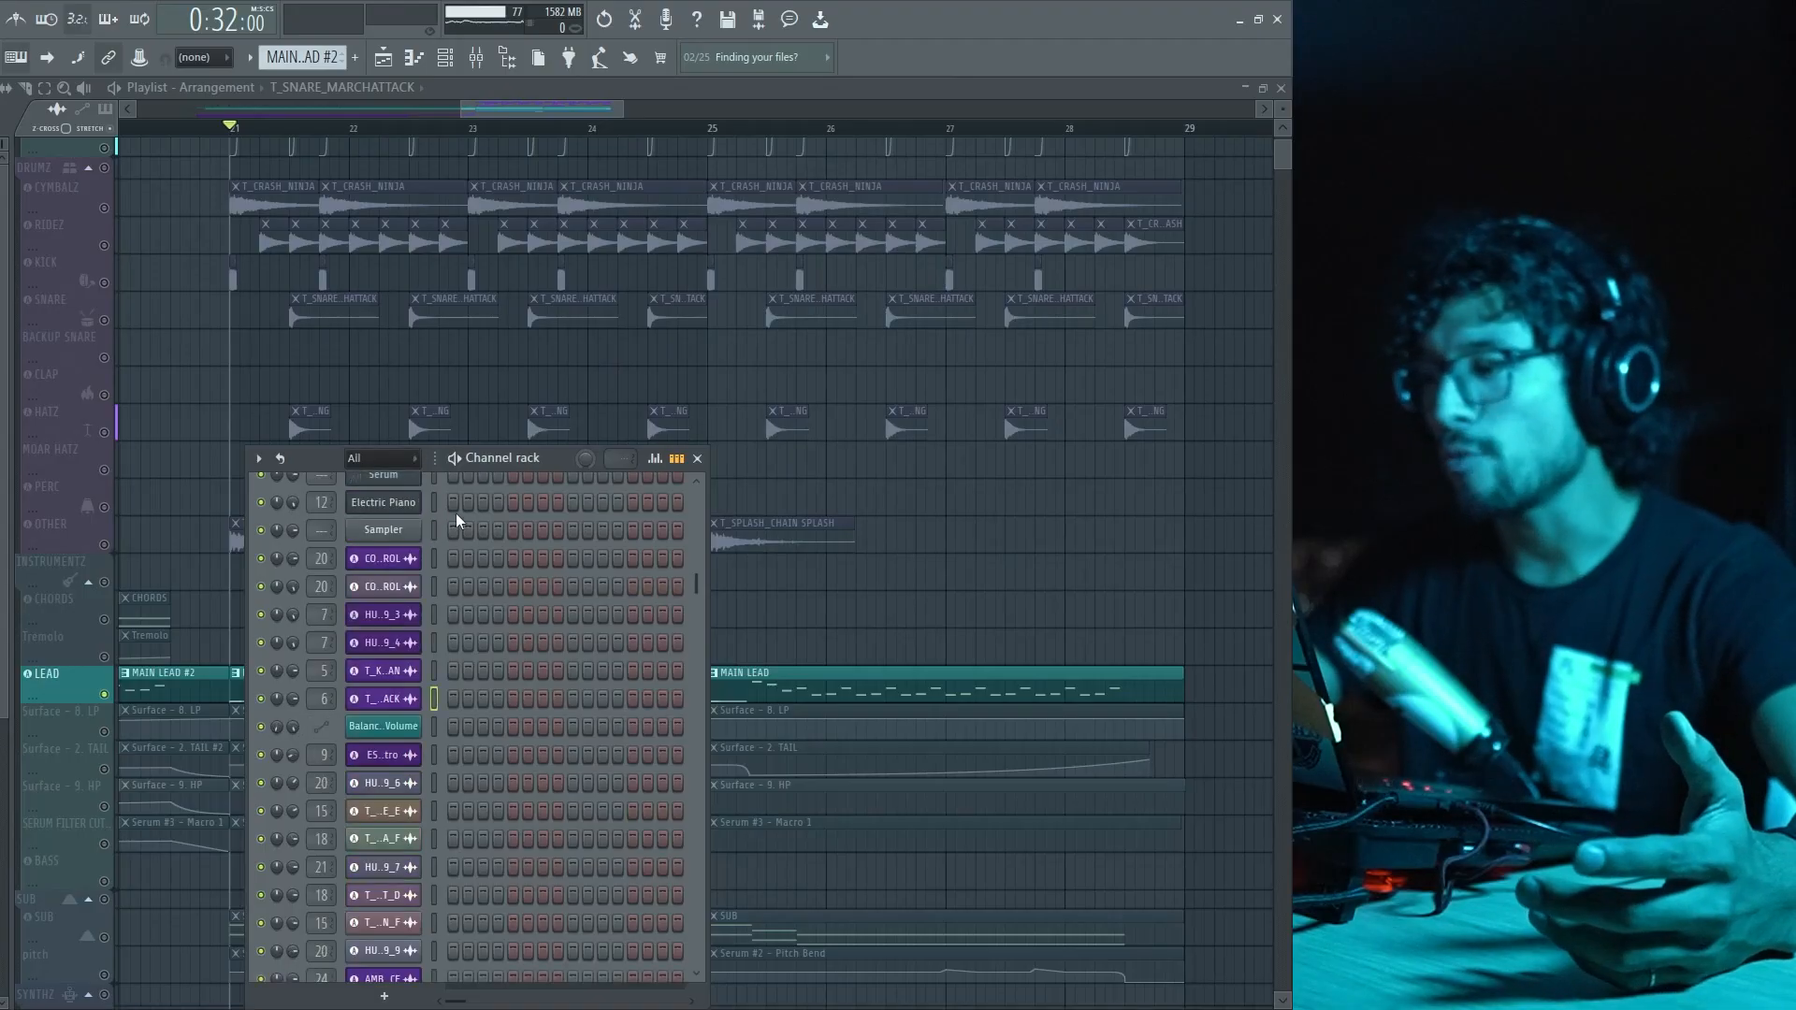
scroll(459, 521, up, 4)
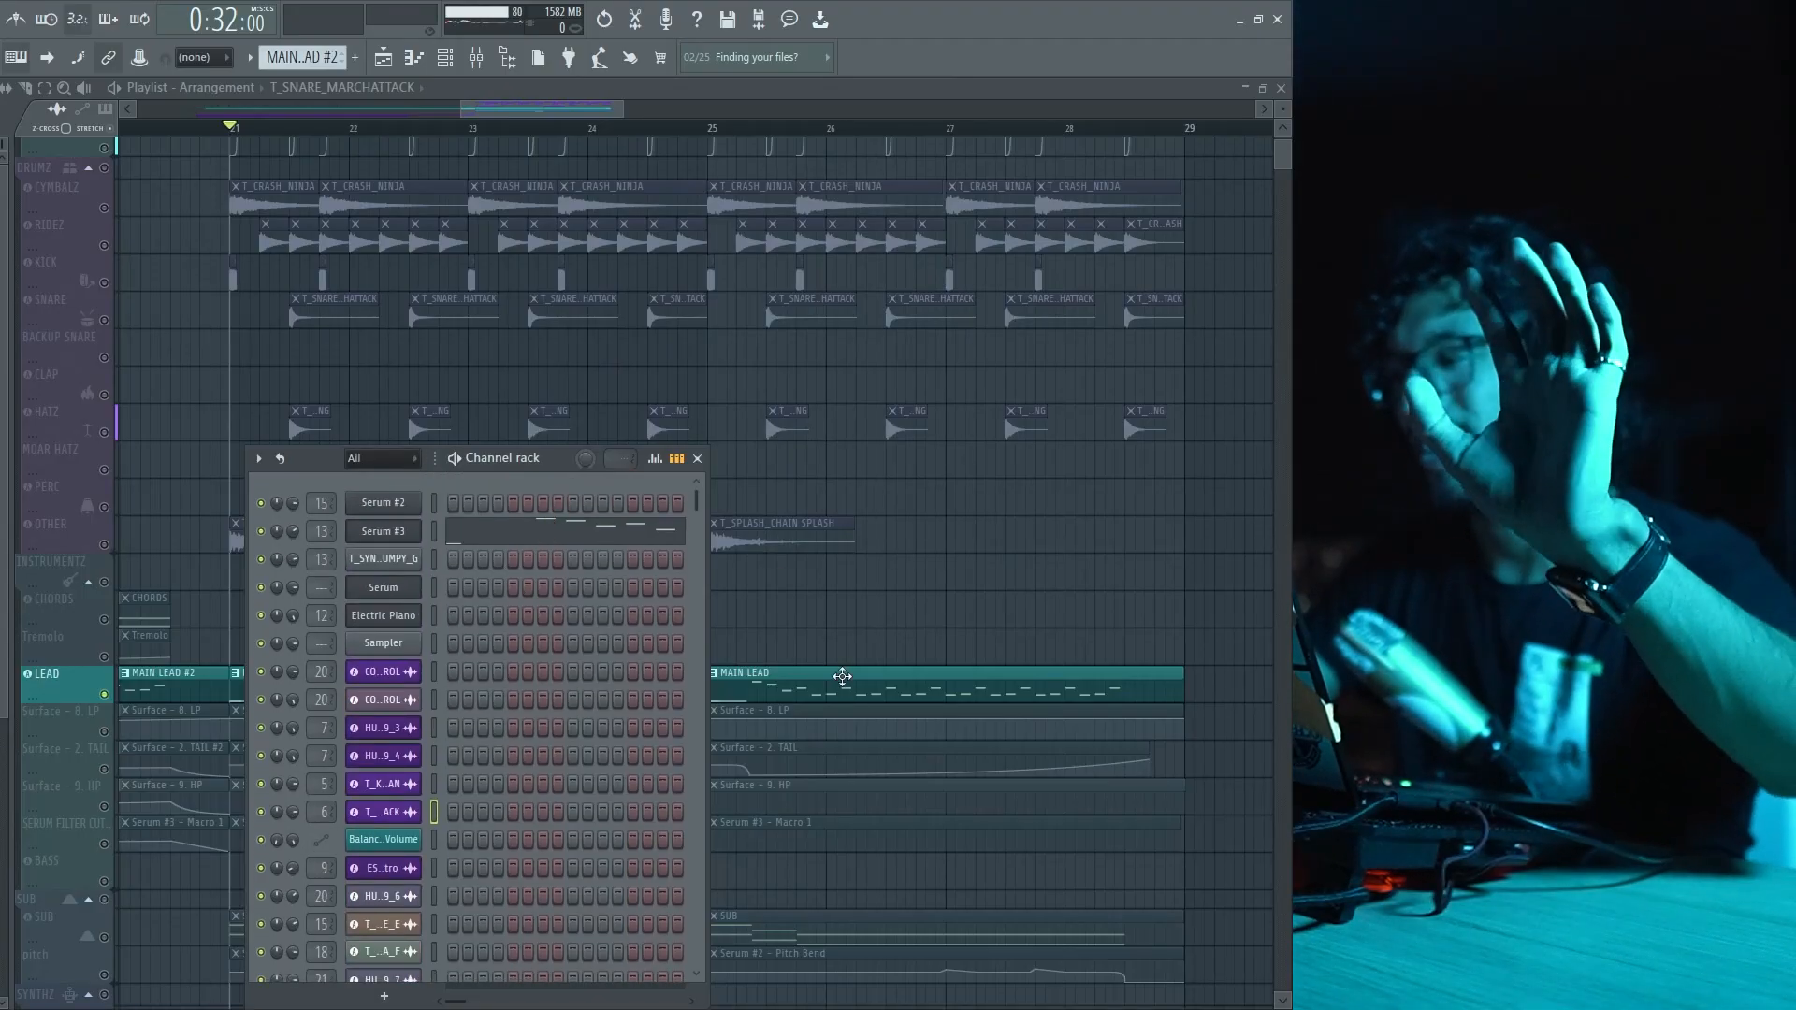
double_click(842, 677)
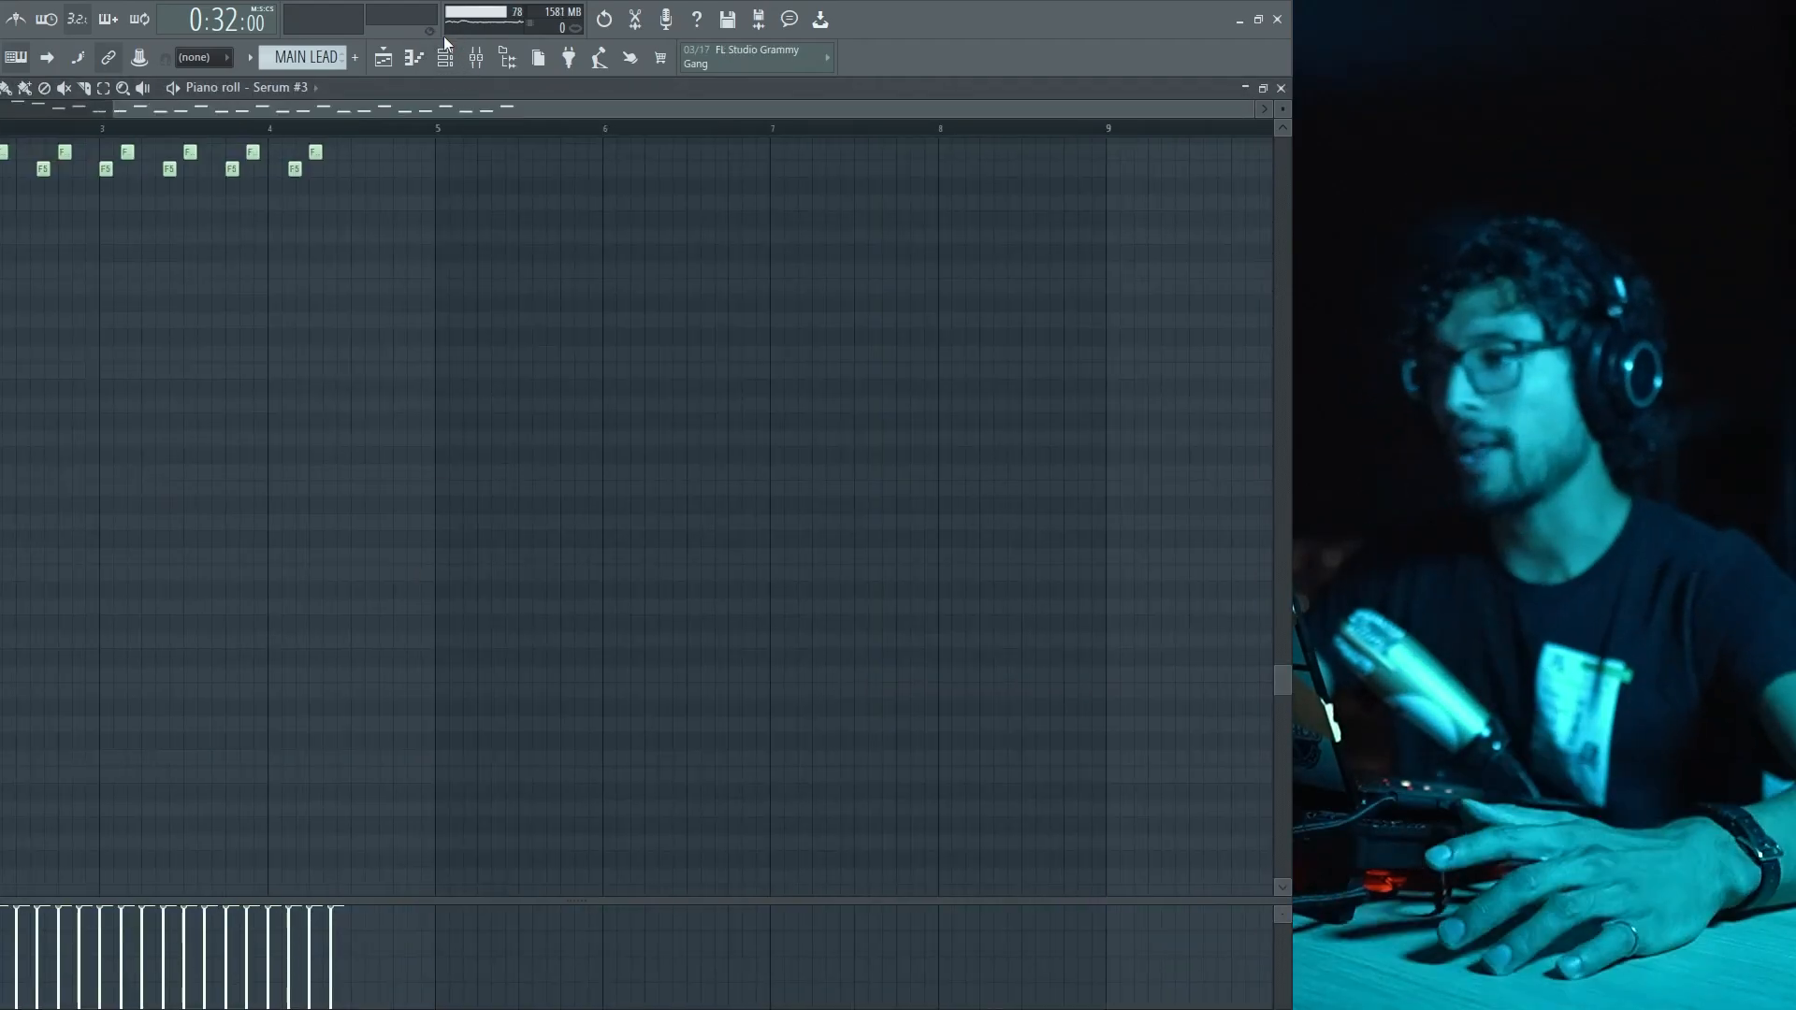
- Open the T_SYNTH_BUMPY_G channel to examine its sample waveform, and bring up its notes in the piano roll
click(445, 57)
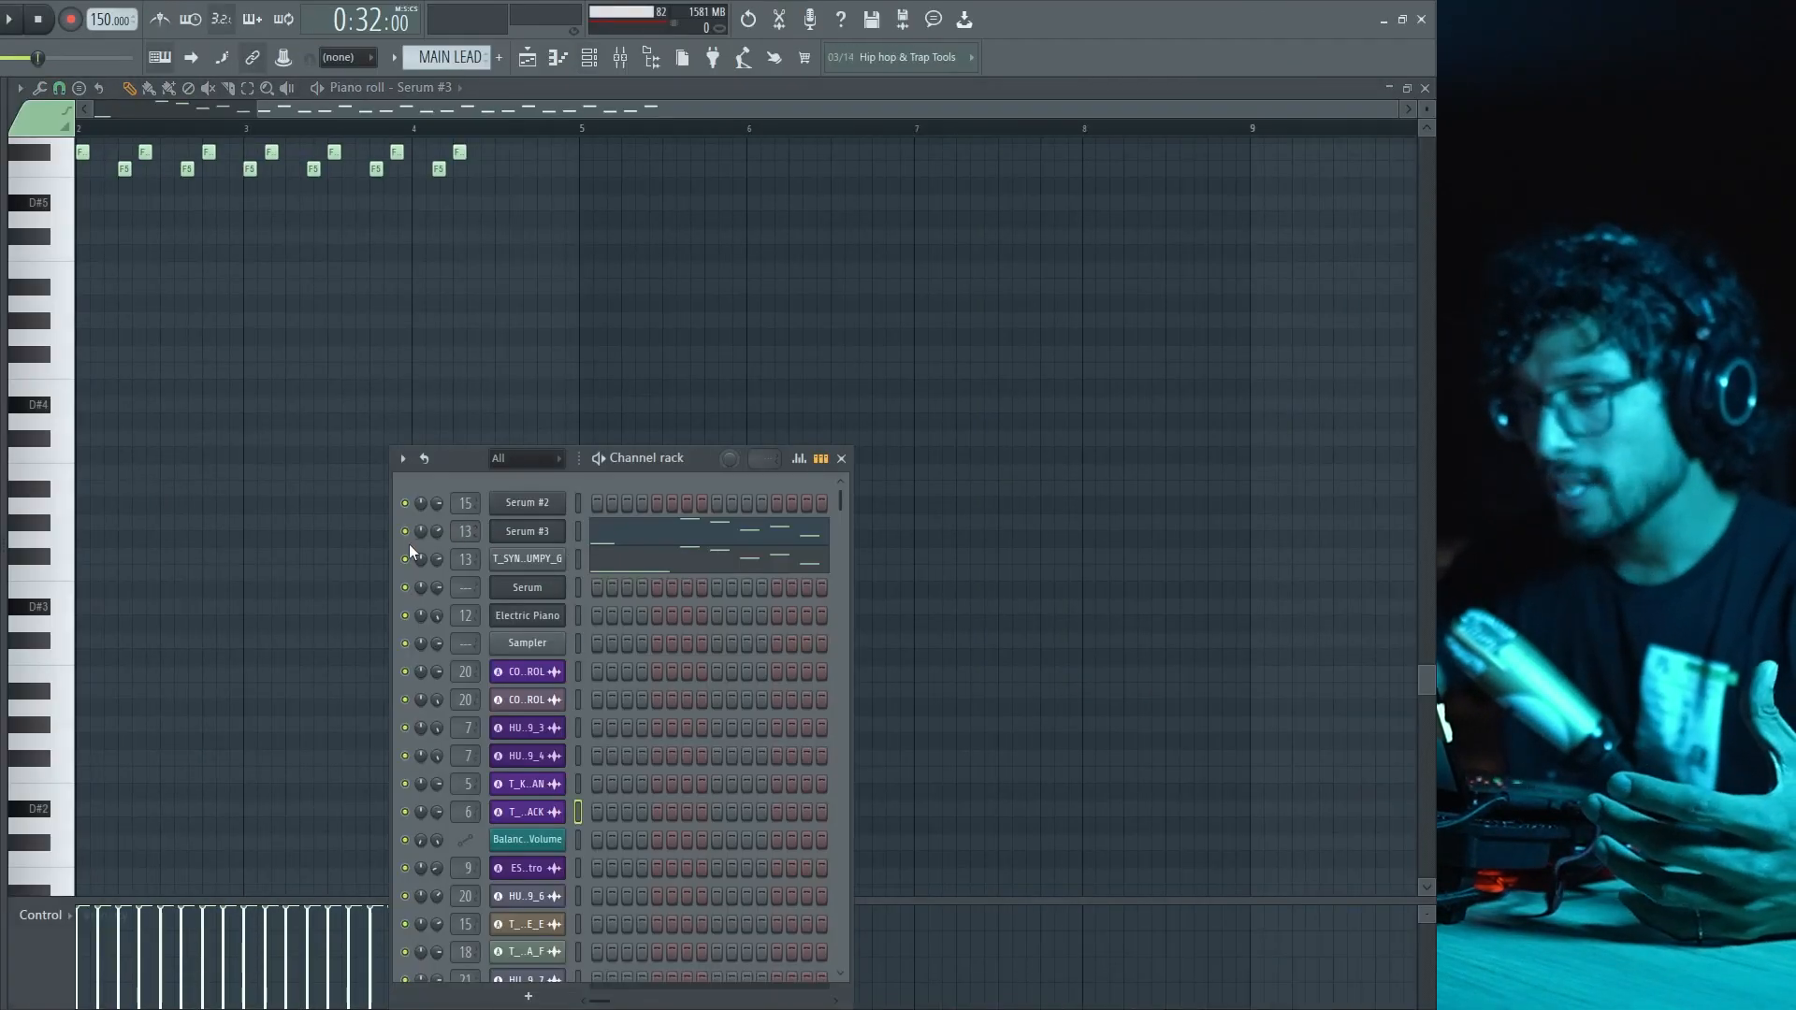
click(526, 558)
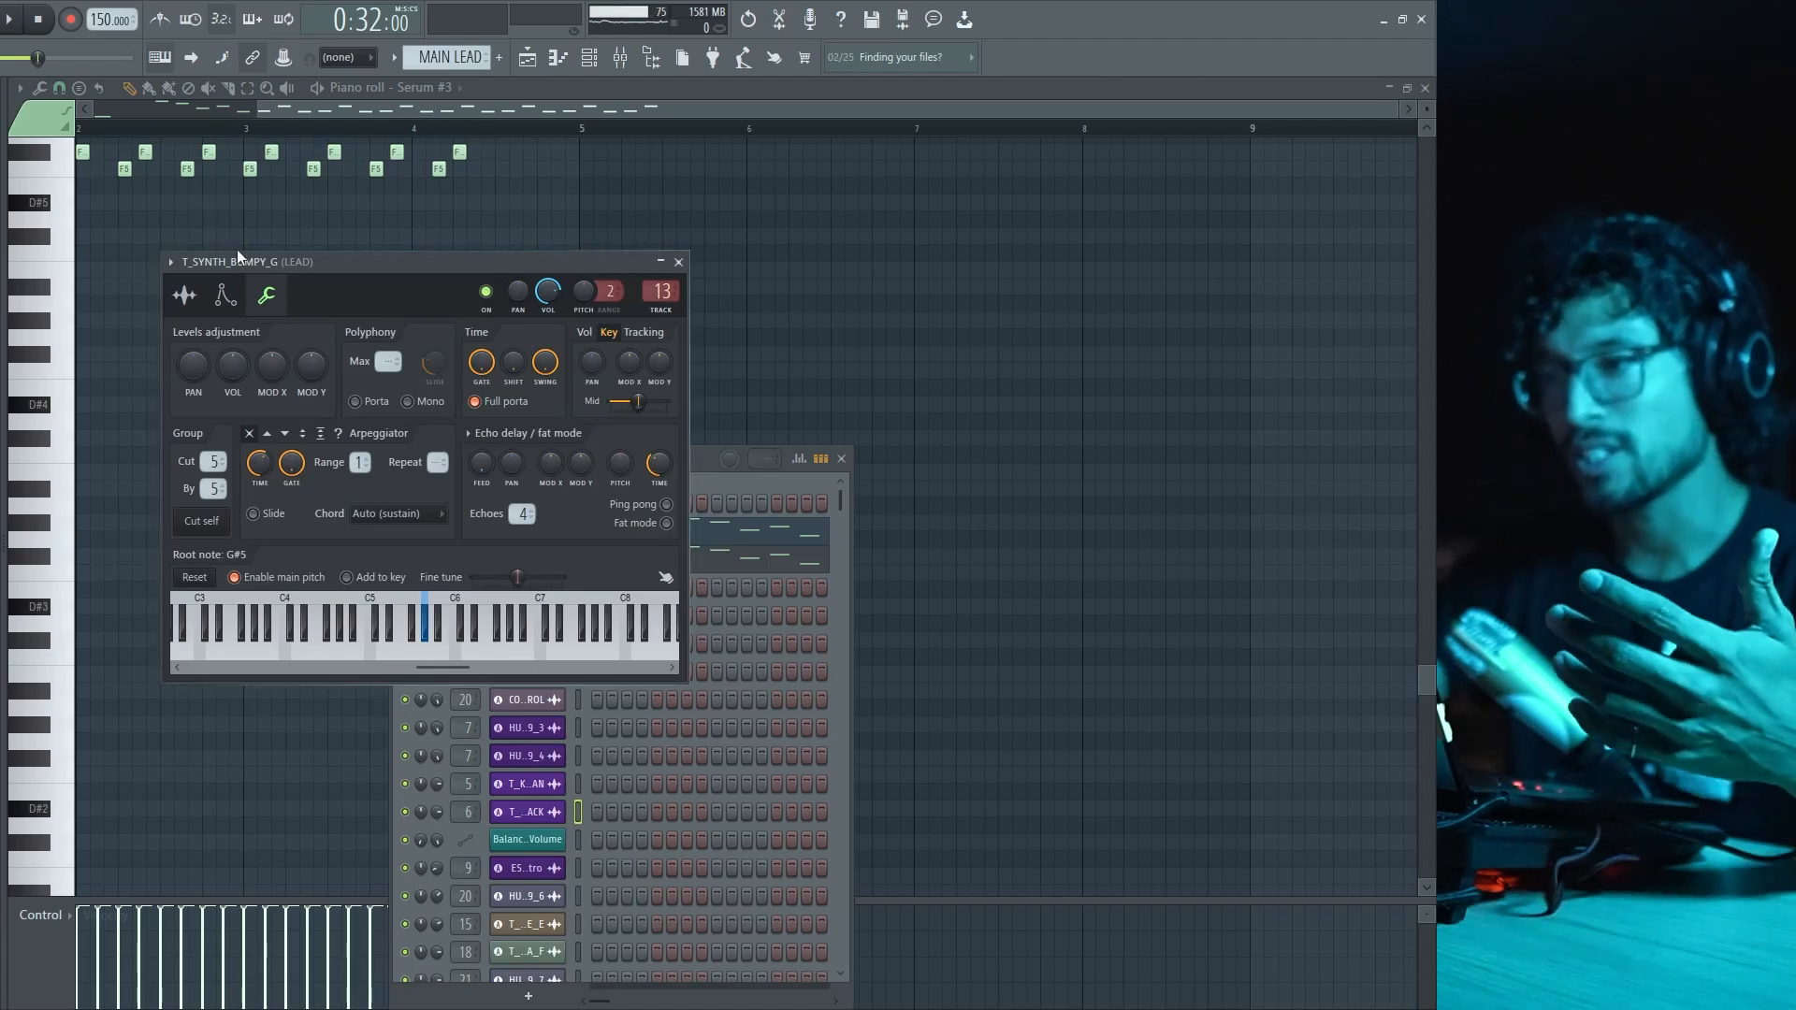
click(184, 297)
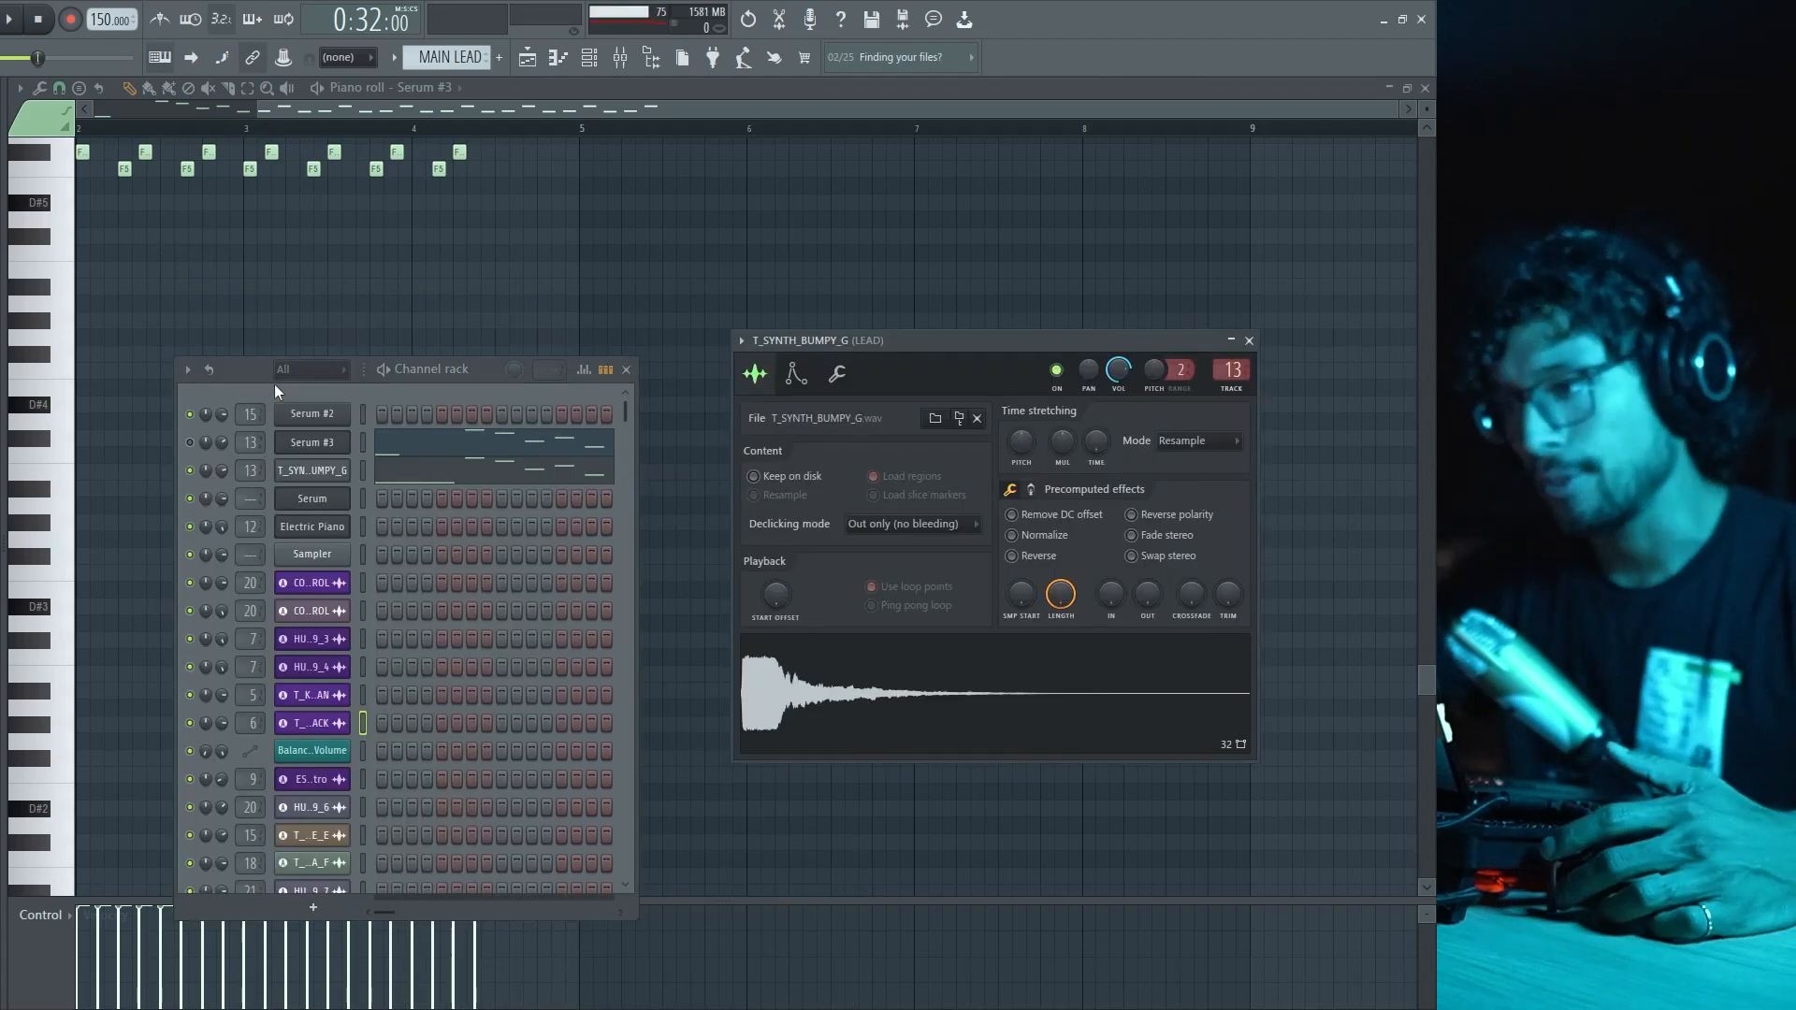
key(F7)
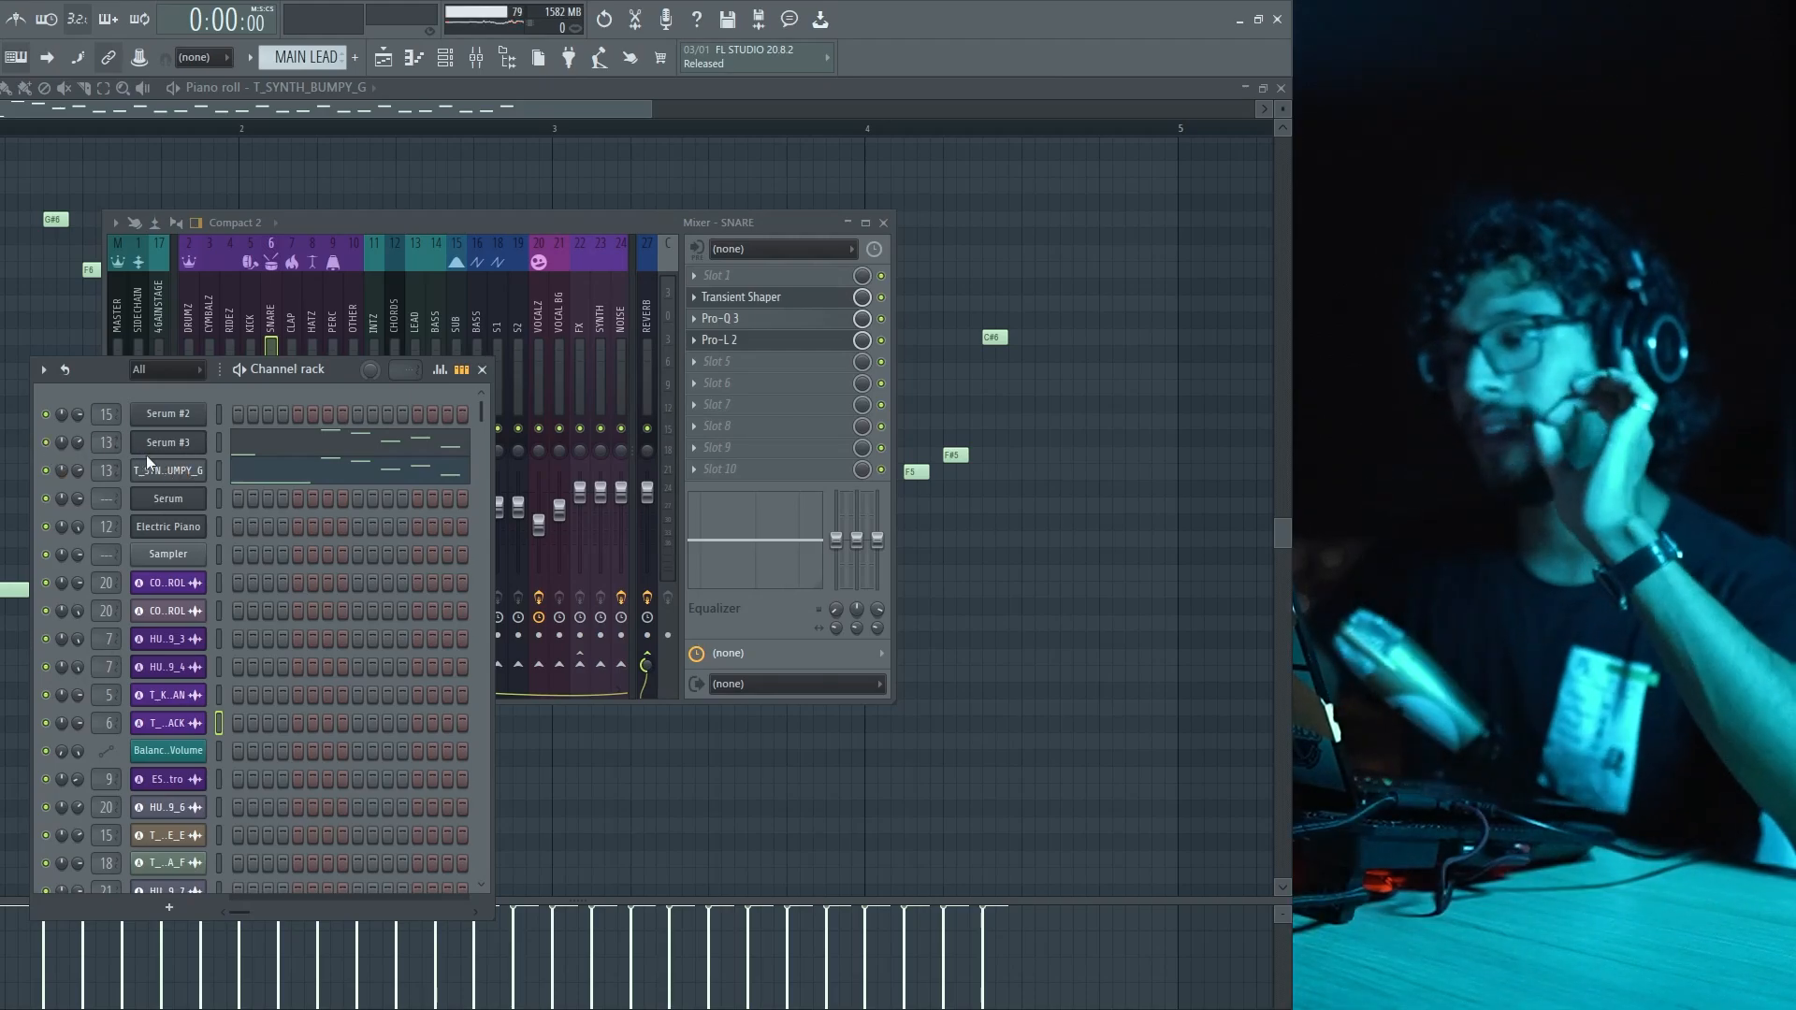
- Examine the oscillator, effects and modulation matrix of Serum #3's LD - BUMPY patch while playing the lead, and close the synth
click(166, 443)
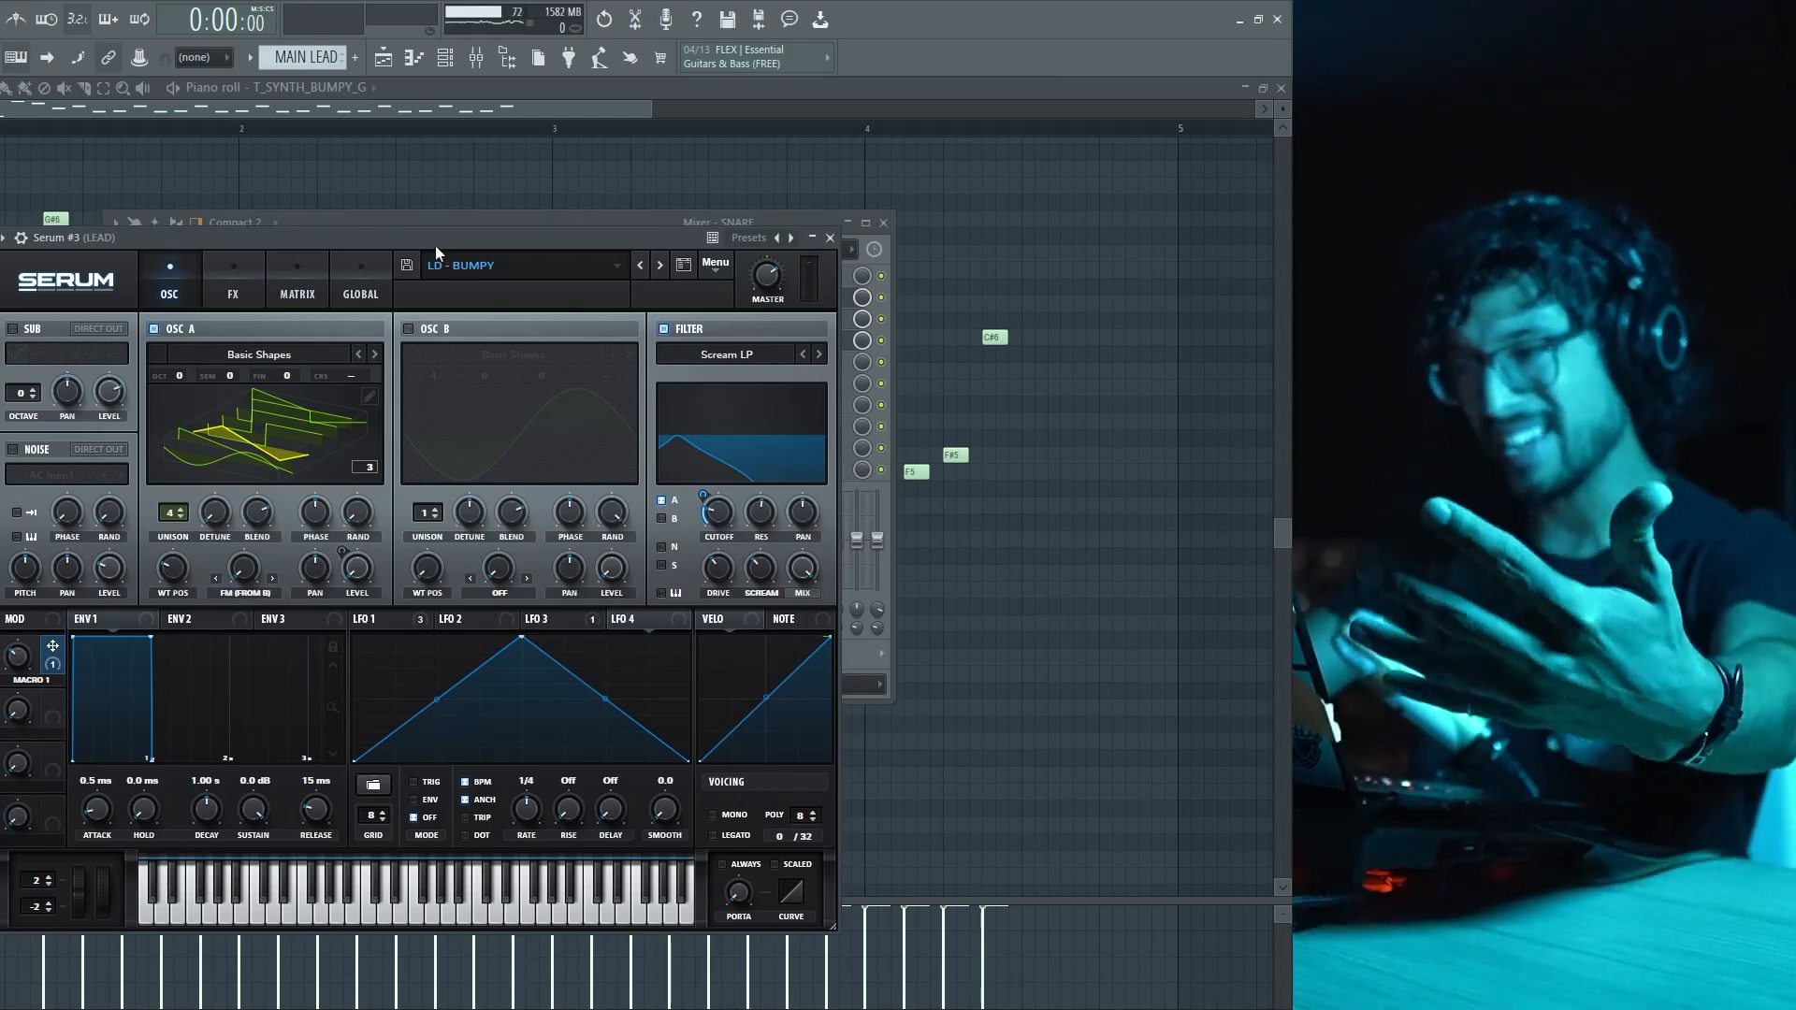
click(234, 286)
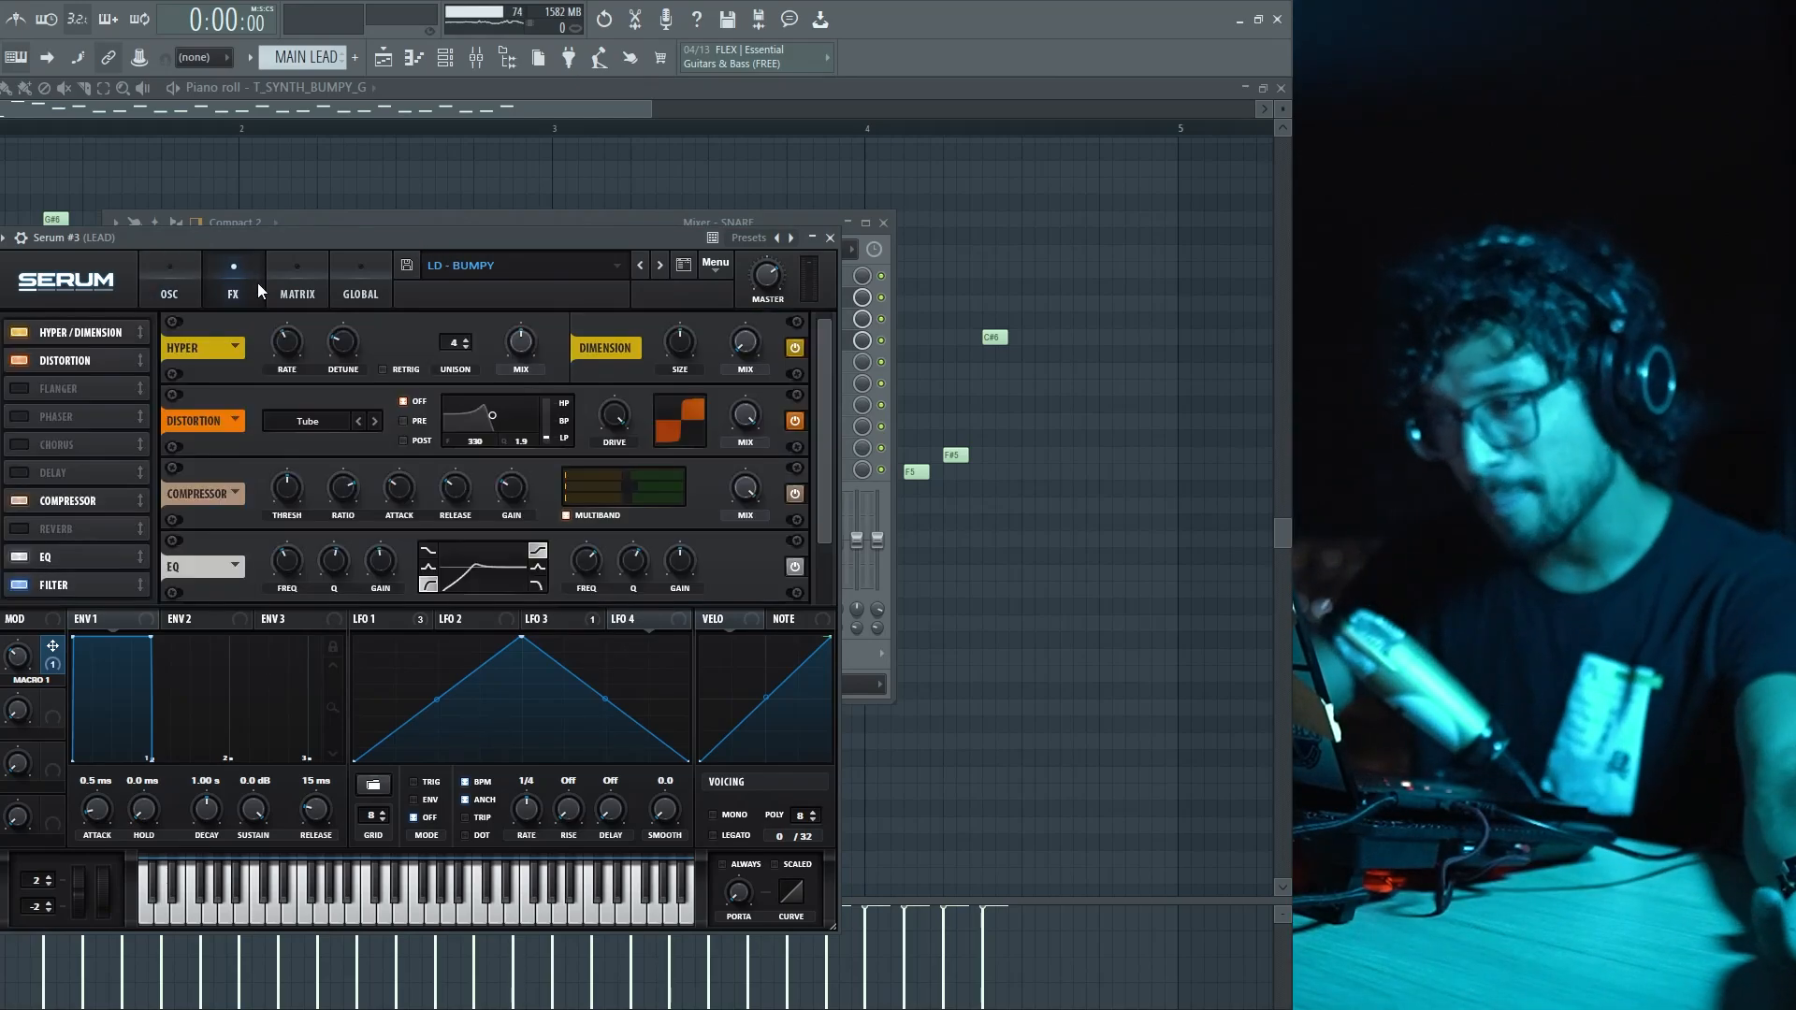
scroll(835, 458, down, 2)
click(294, 268)
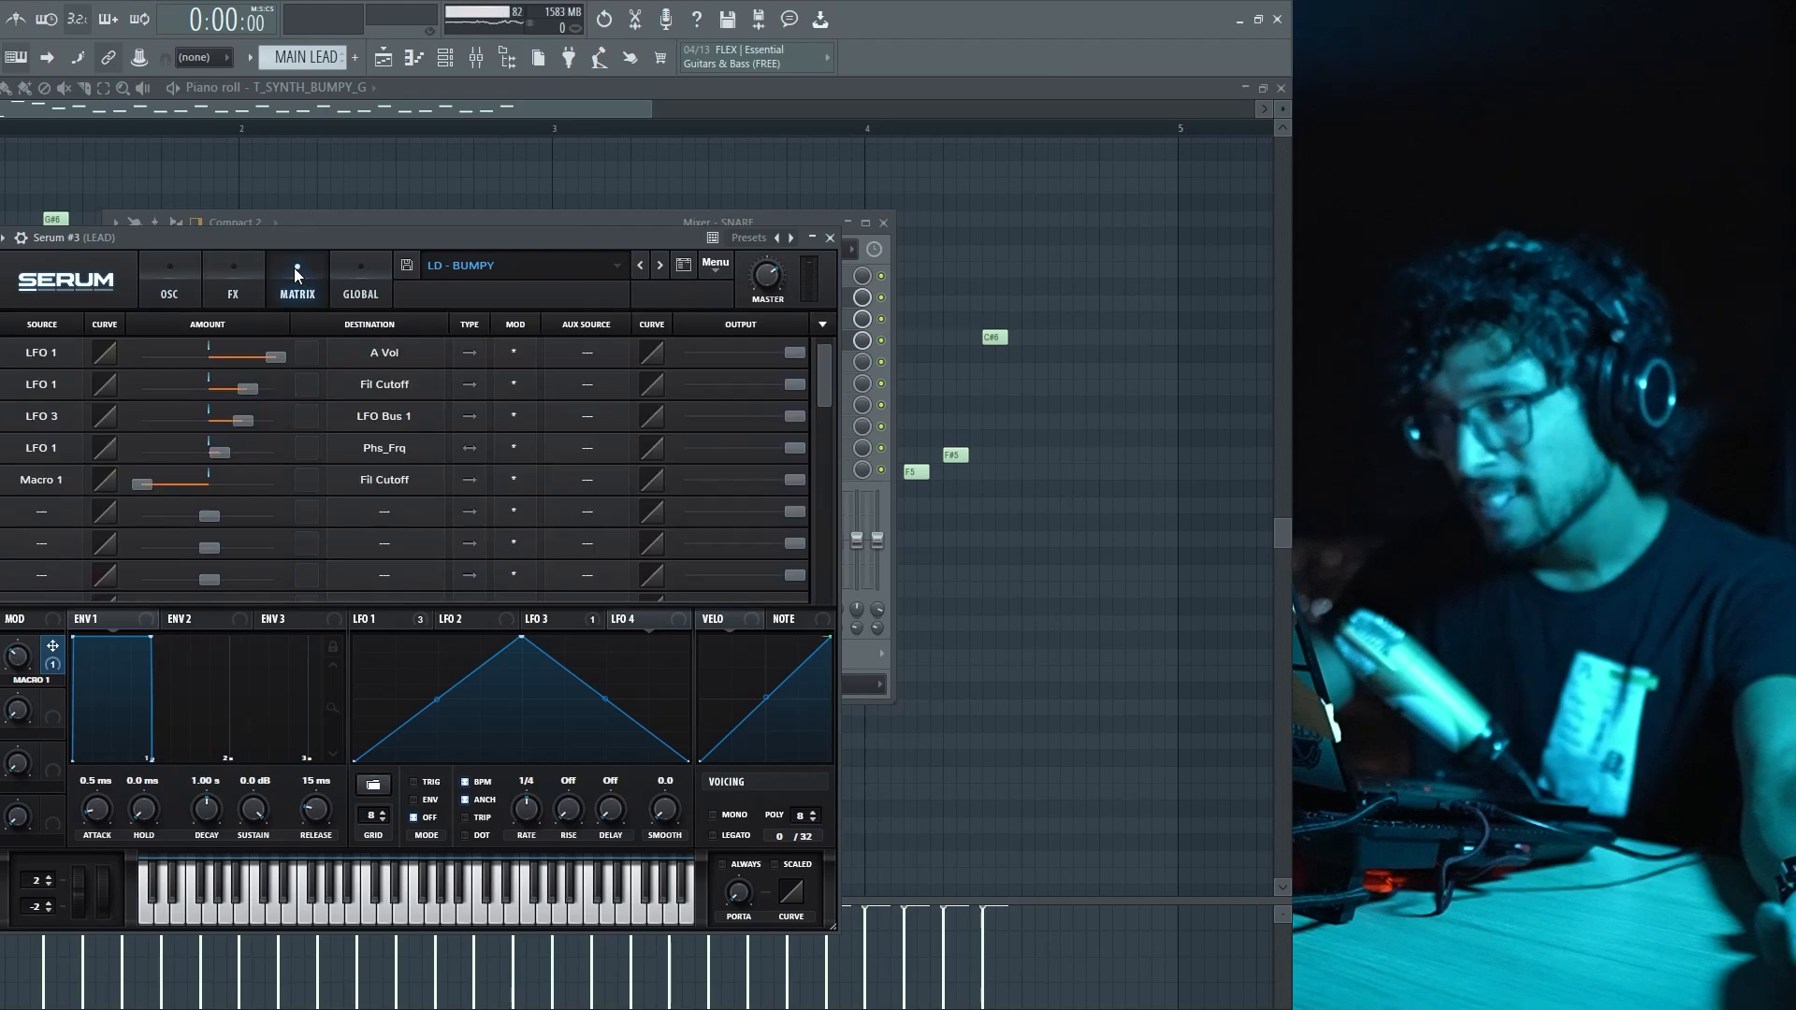
click(150, 273)
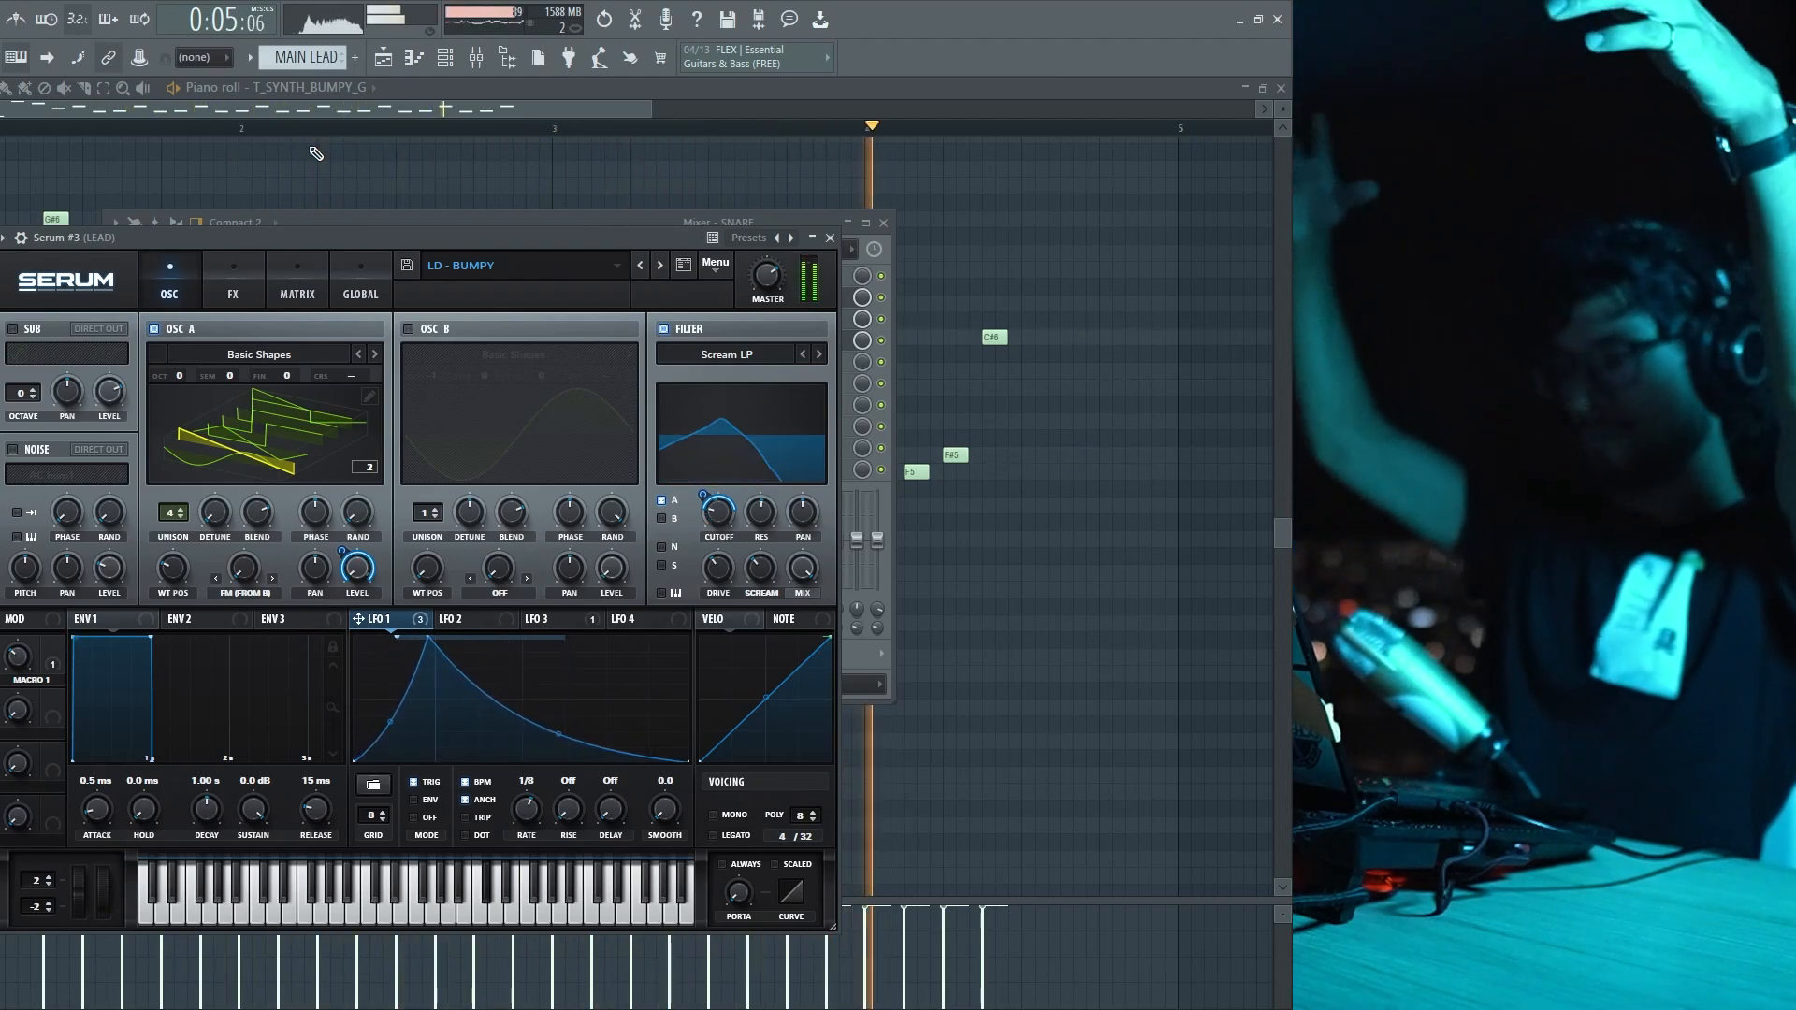
key(space)
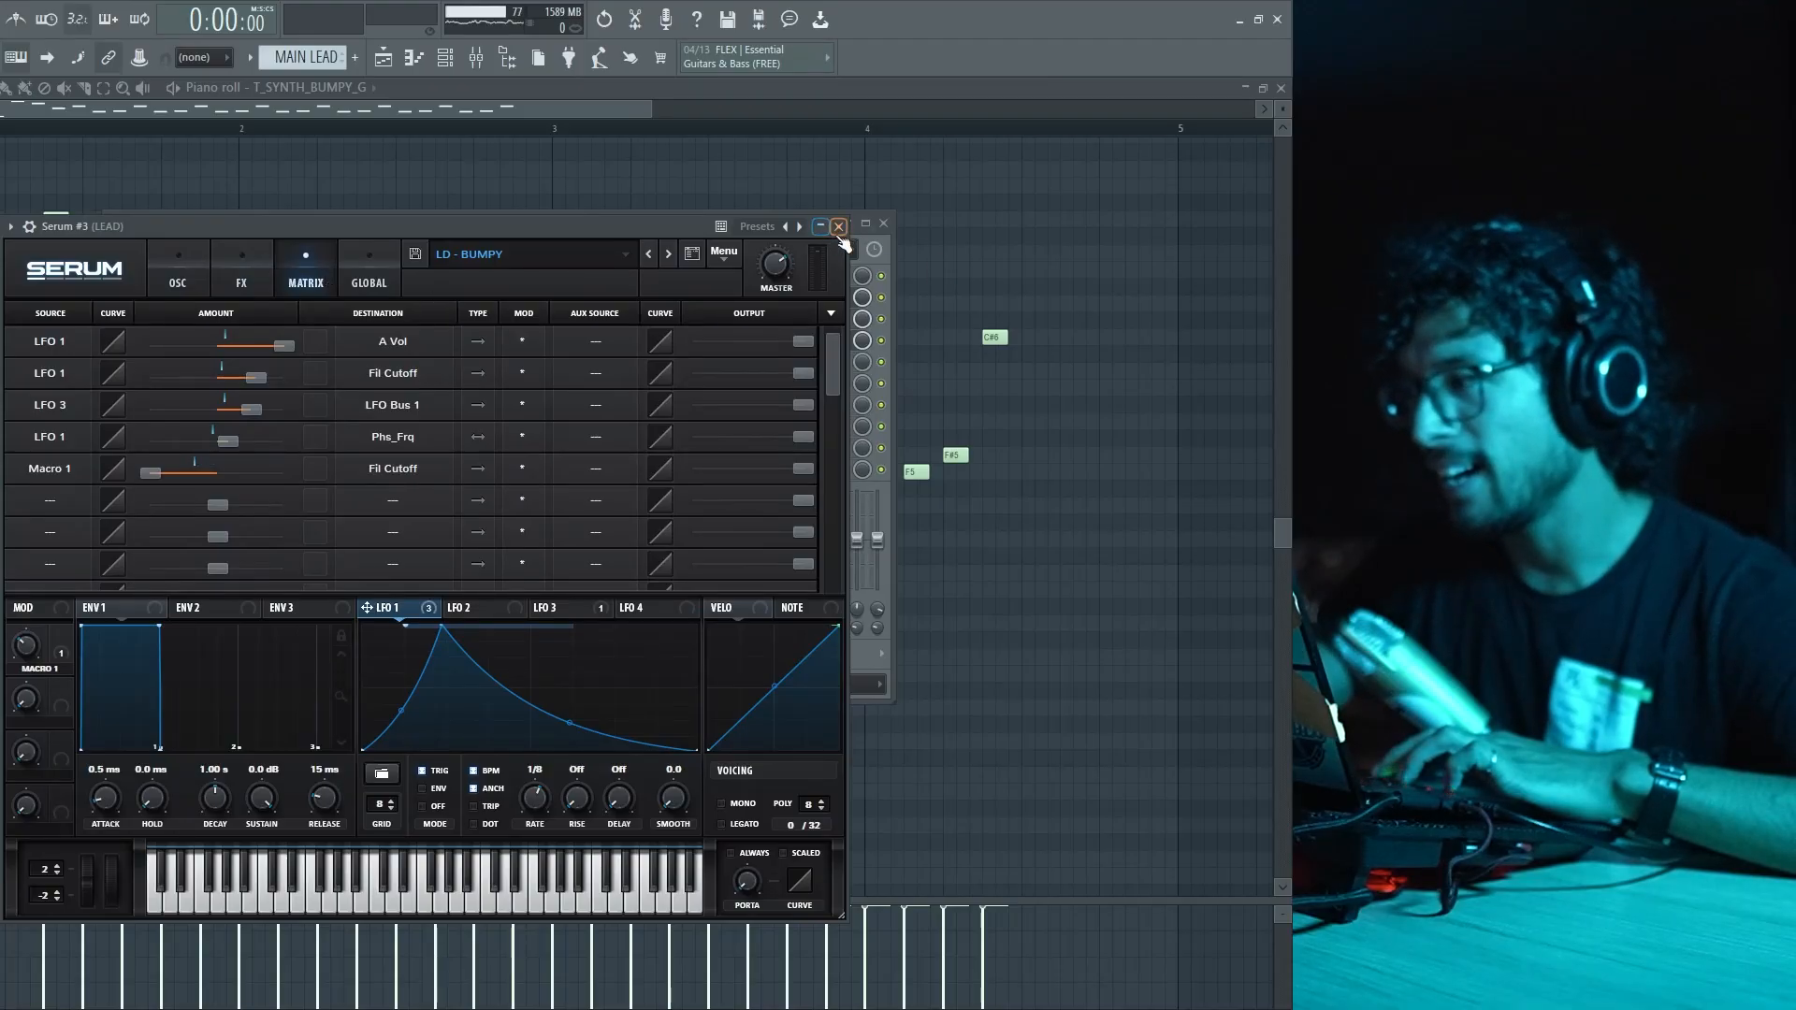
click(838, 227)
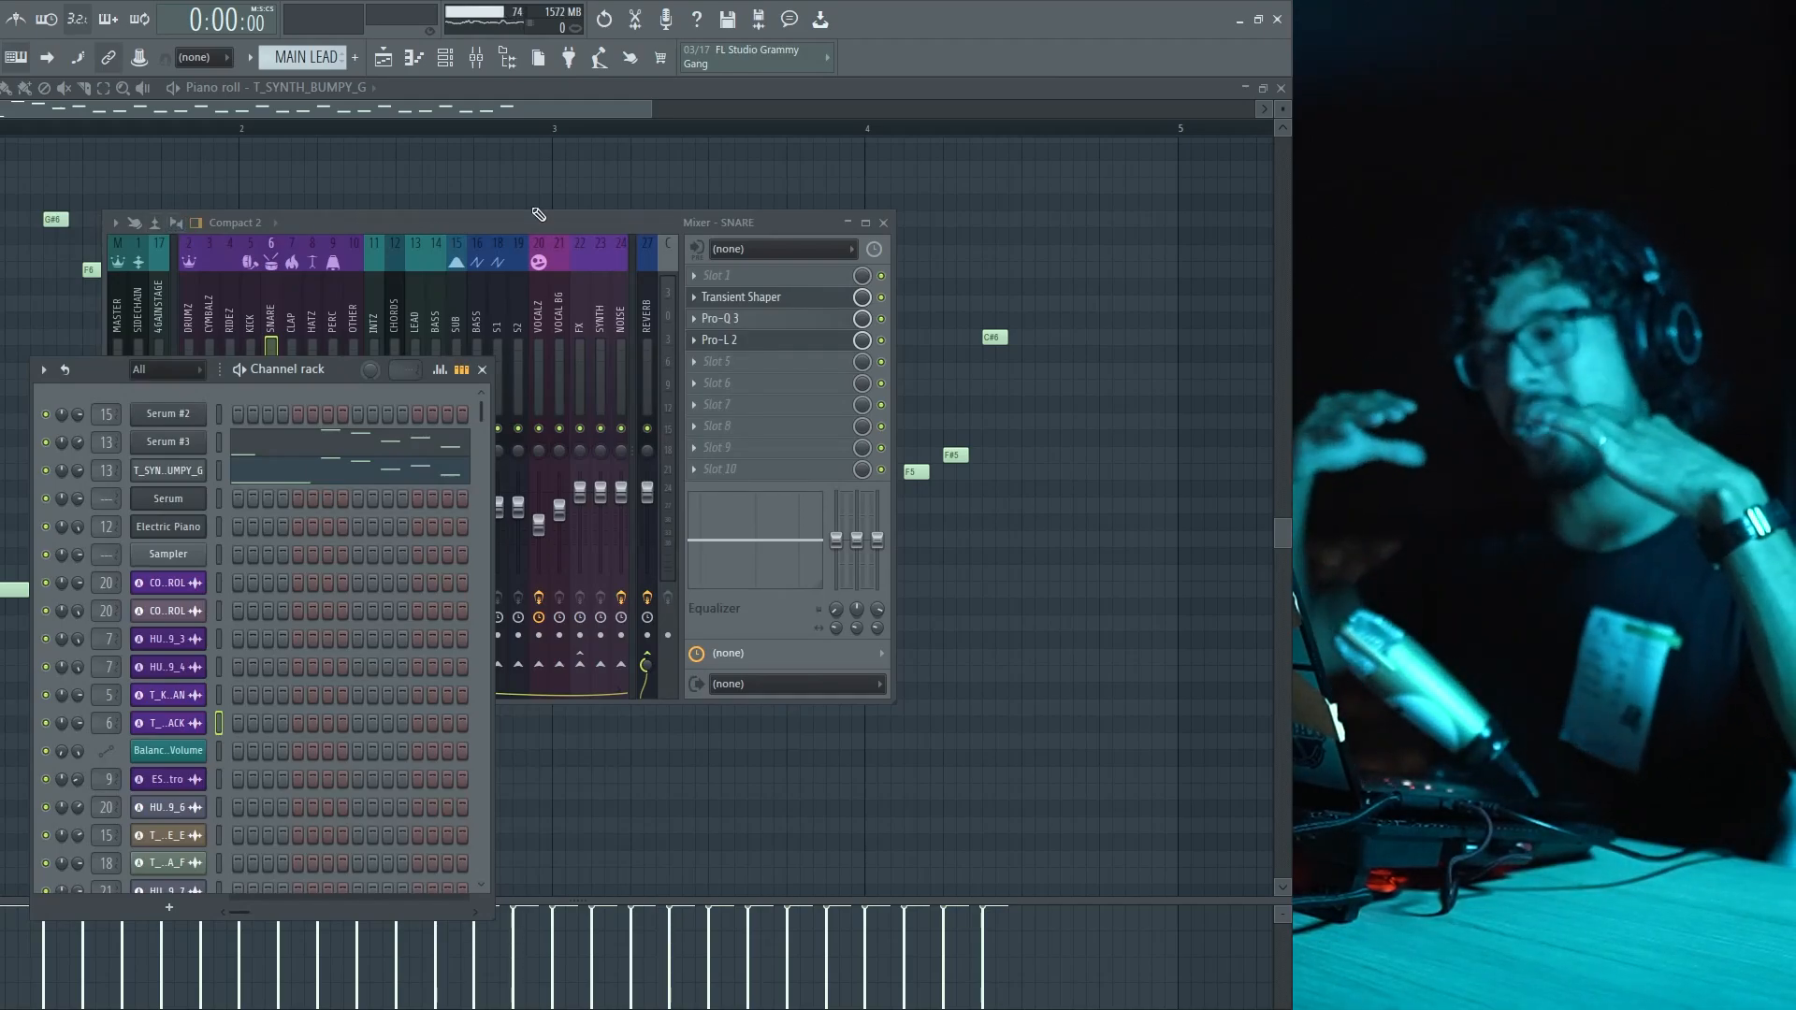
- Bring up the LEAD mixer track's effect chain and play the MAIN LEAD pattern with the channel rack in view
scroll(376, 315, down, 3)
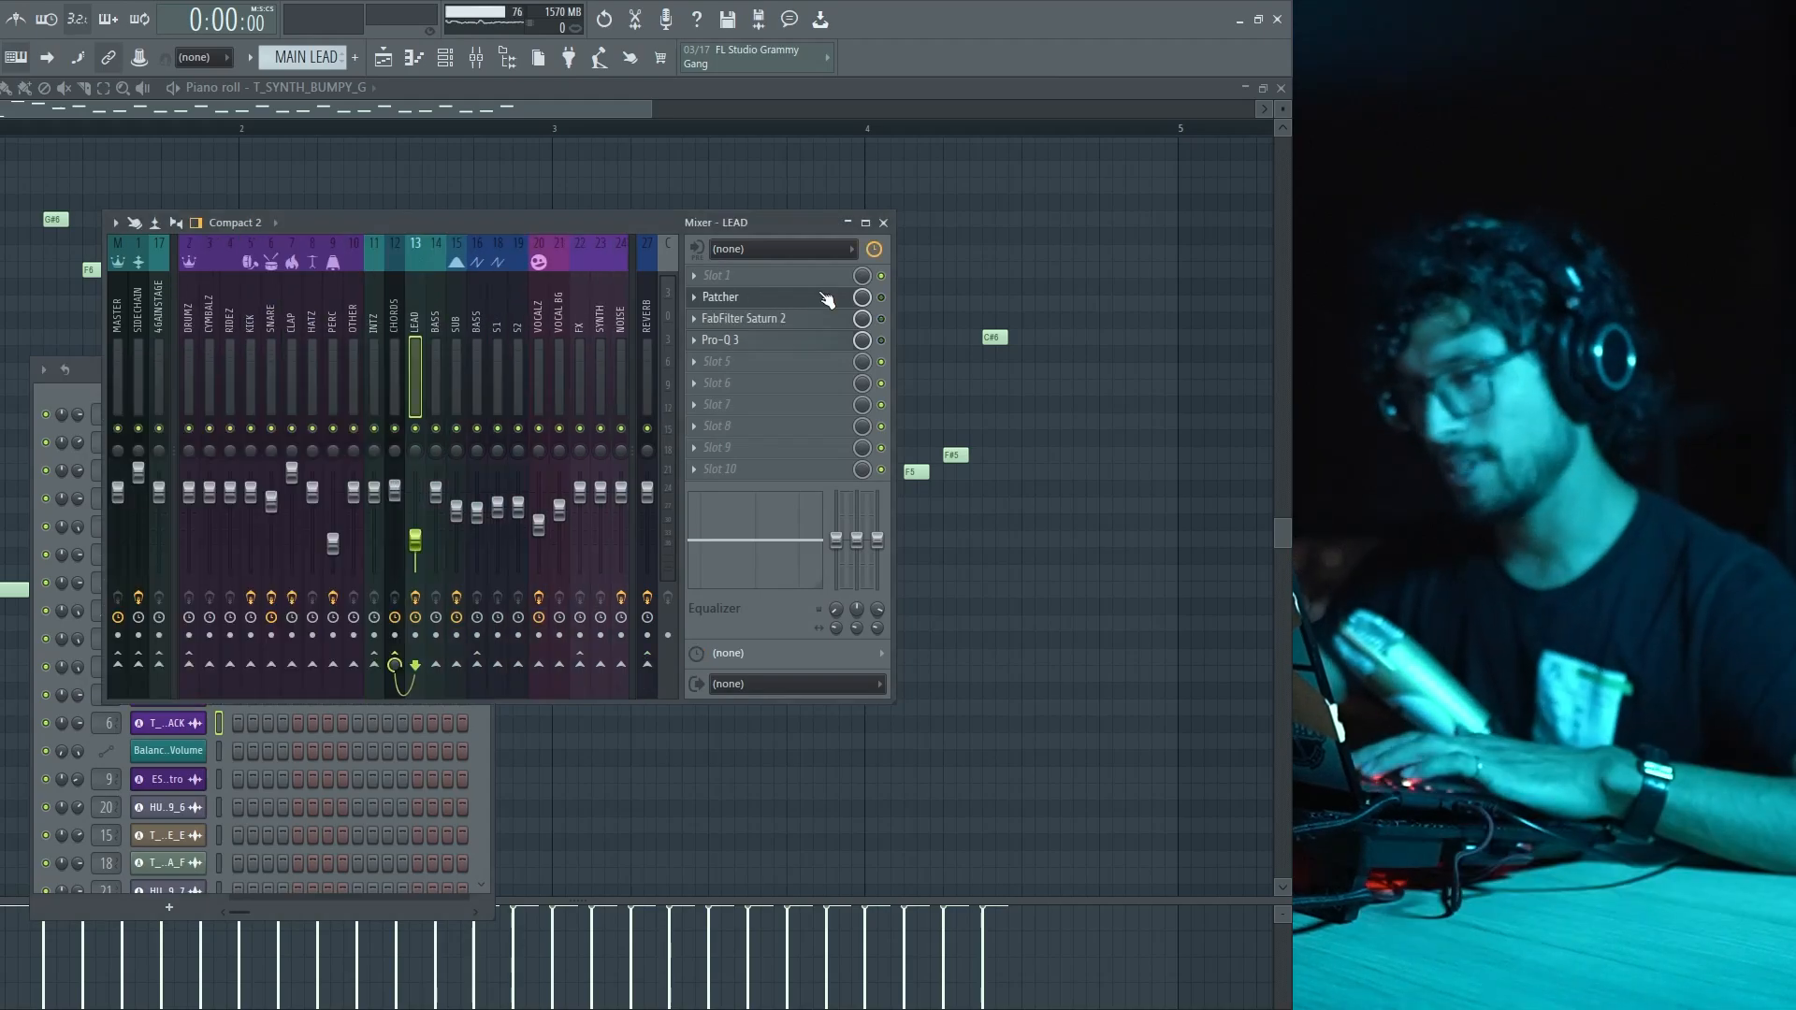
click(90, 379)
drag(346, 379, 345, 353)
key(space)
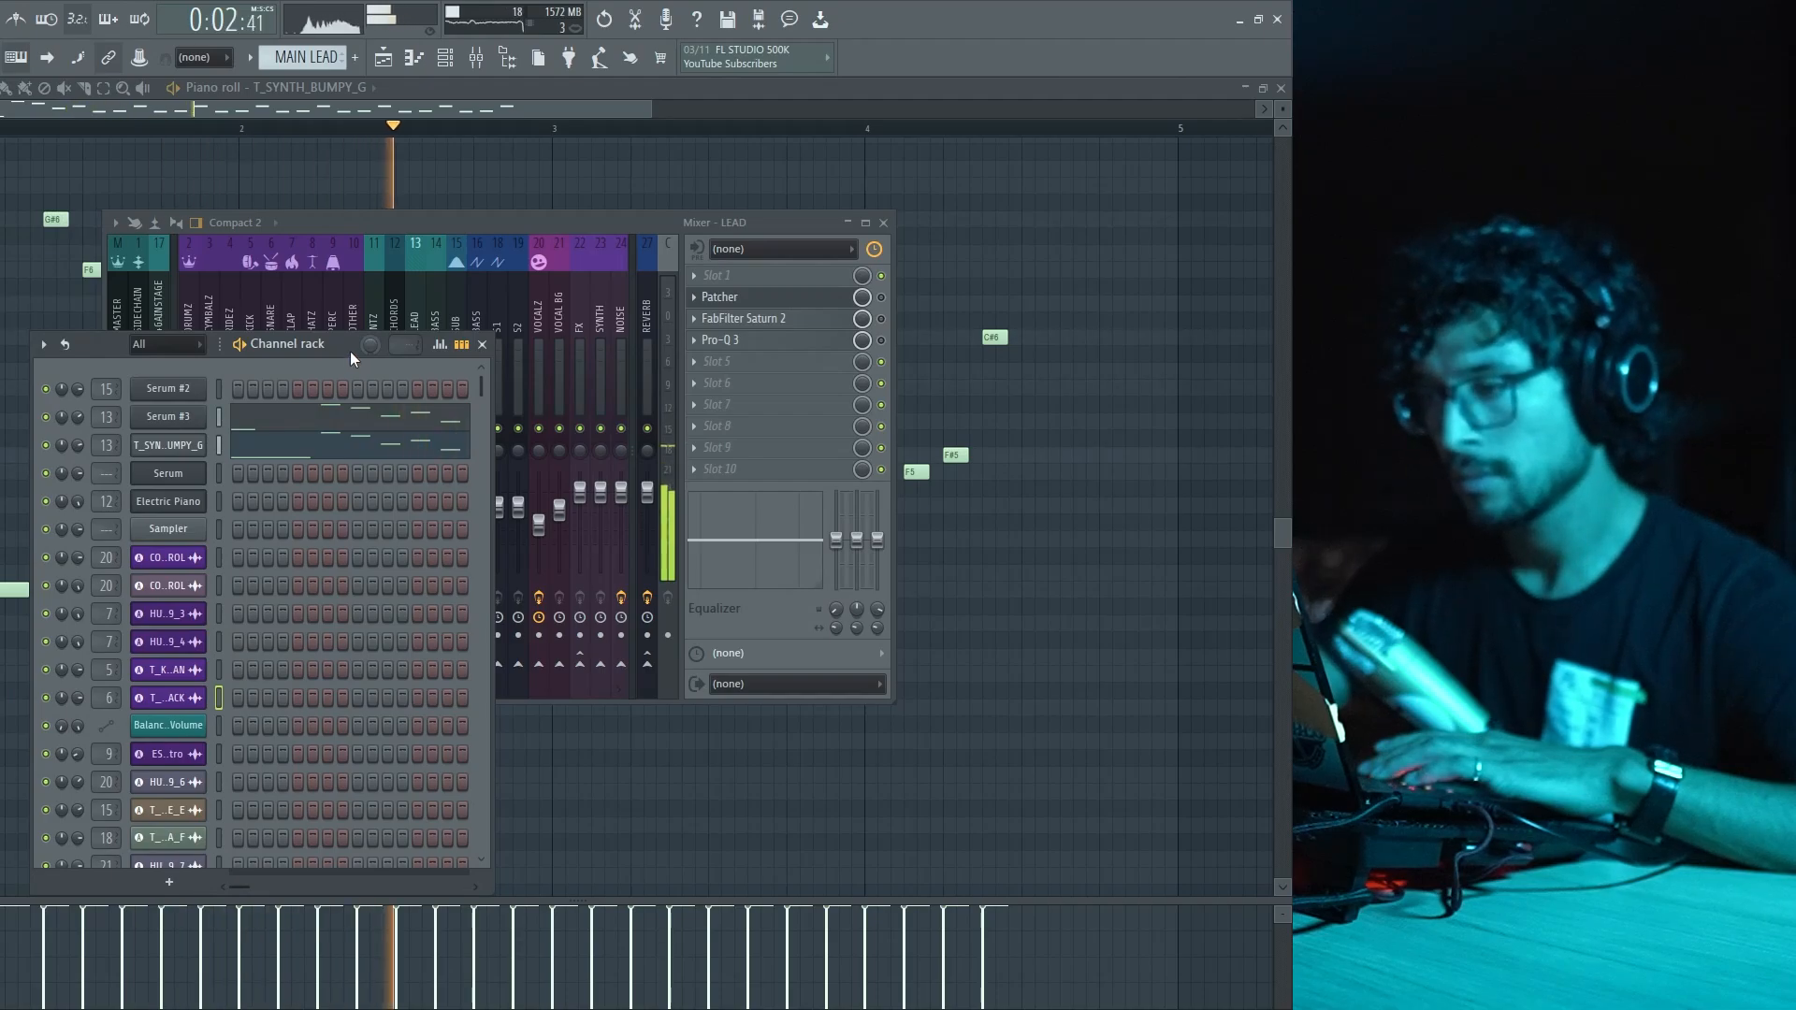
key(space)
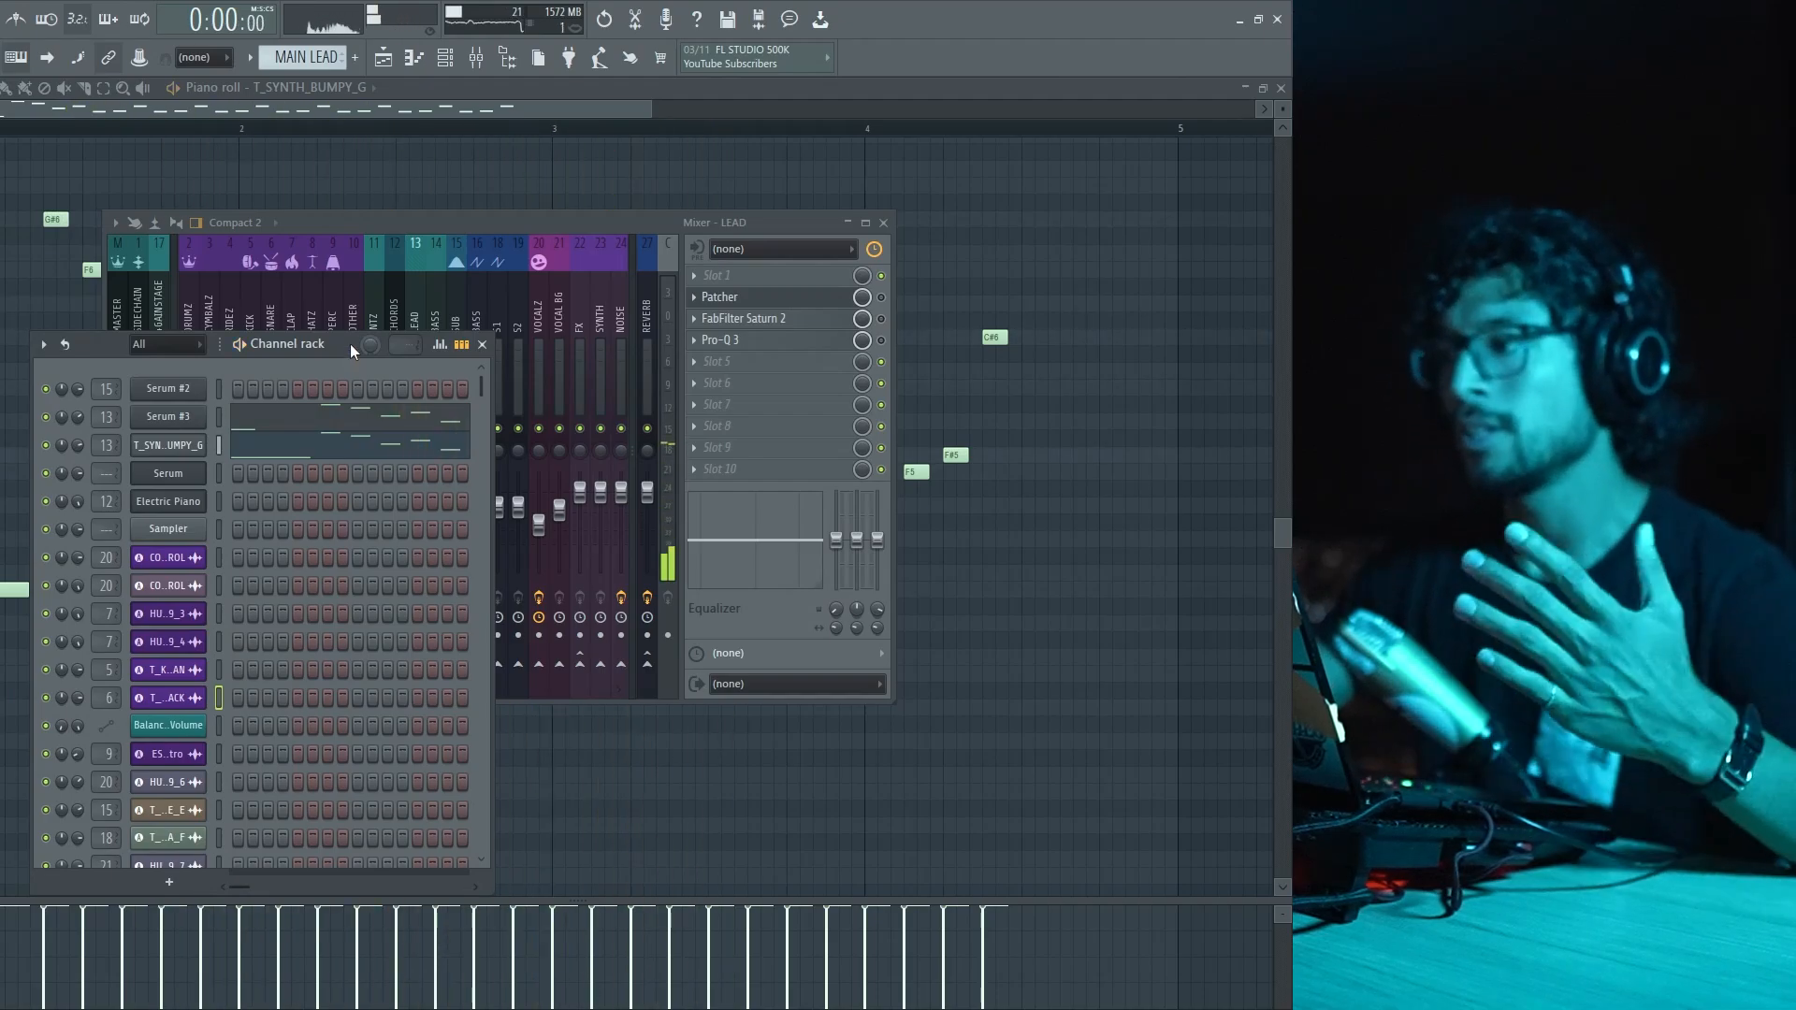
- Examine the LEAD track's Patcher effect, covering its surface knobs and its internal routing map, and play the lead through it
drag(391, 242, 421, 250)
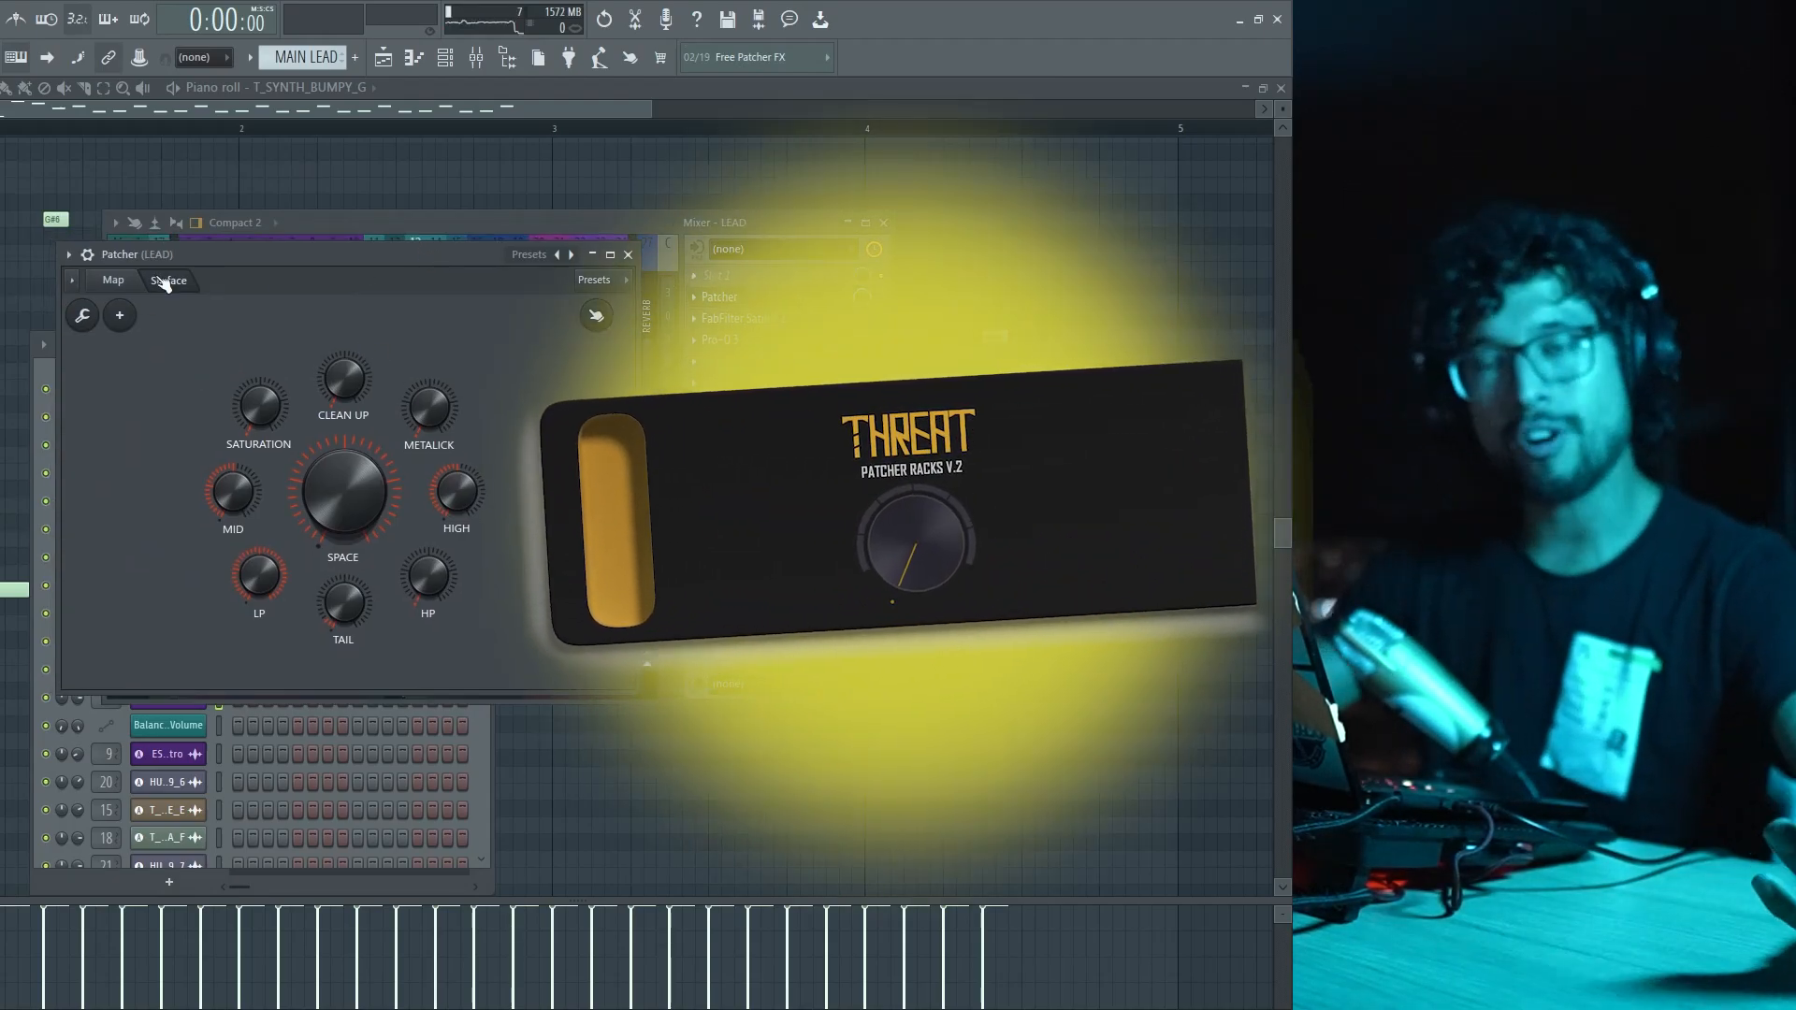
drag(351, 254, 497, 266)
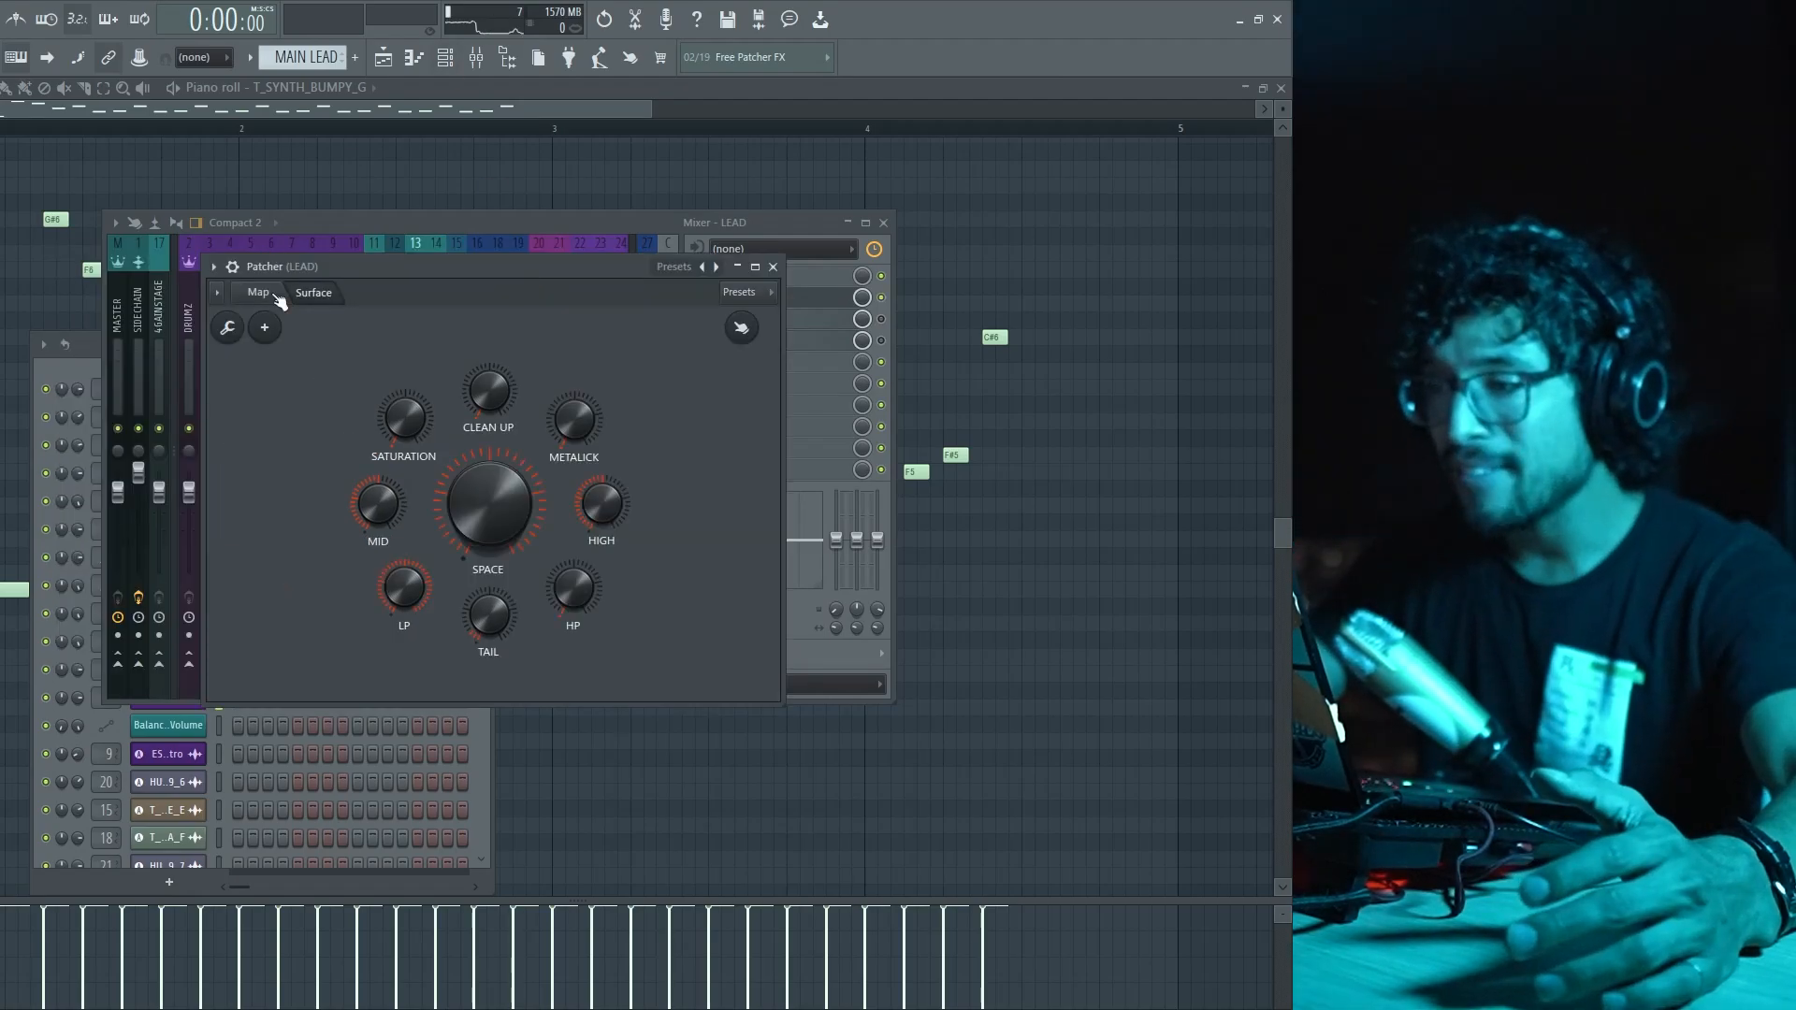
click(272, 294)
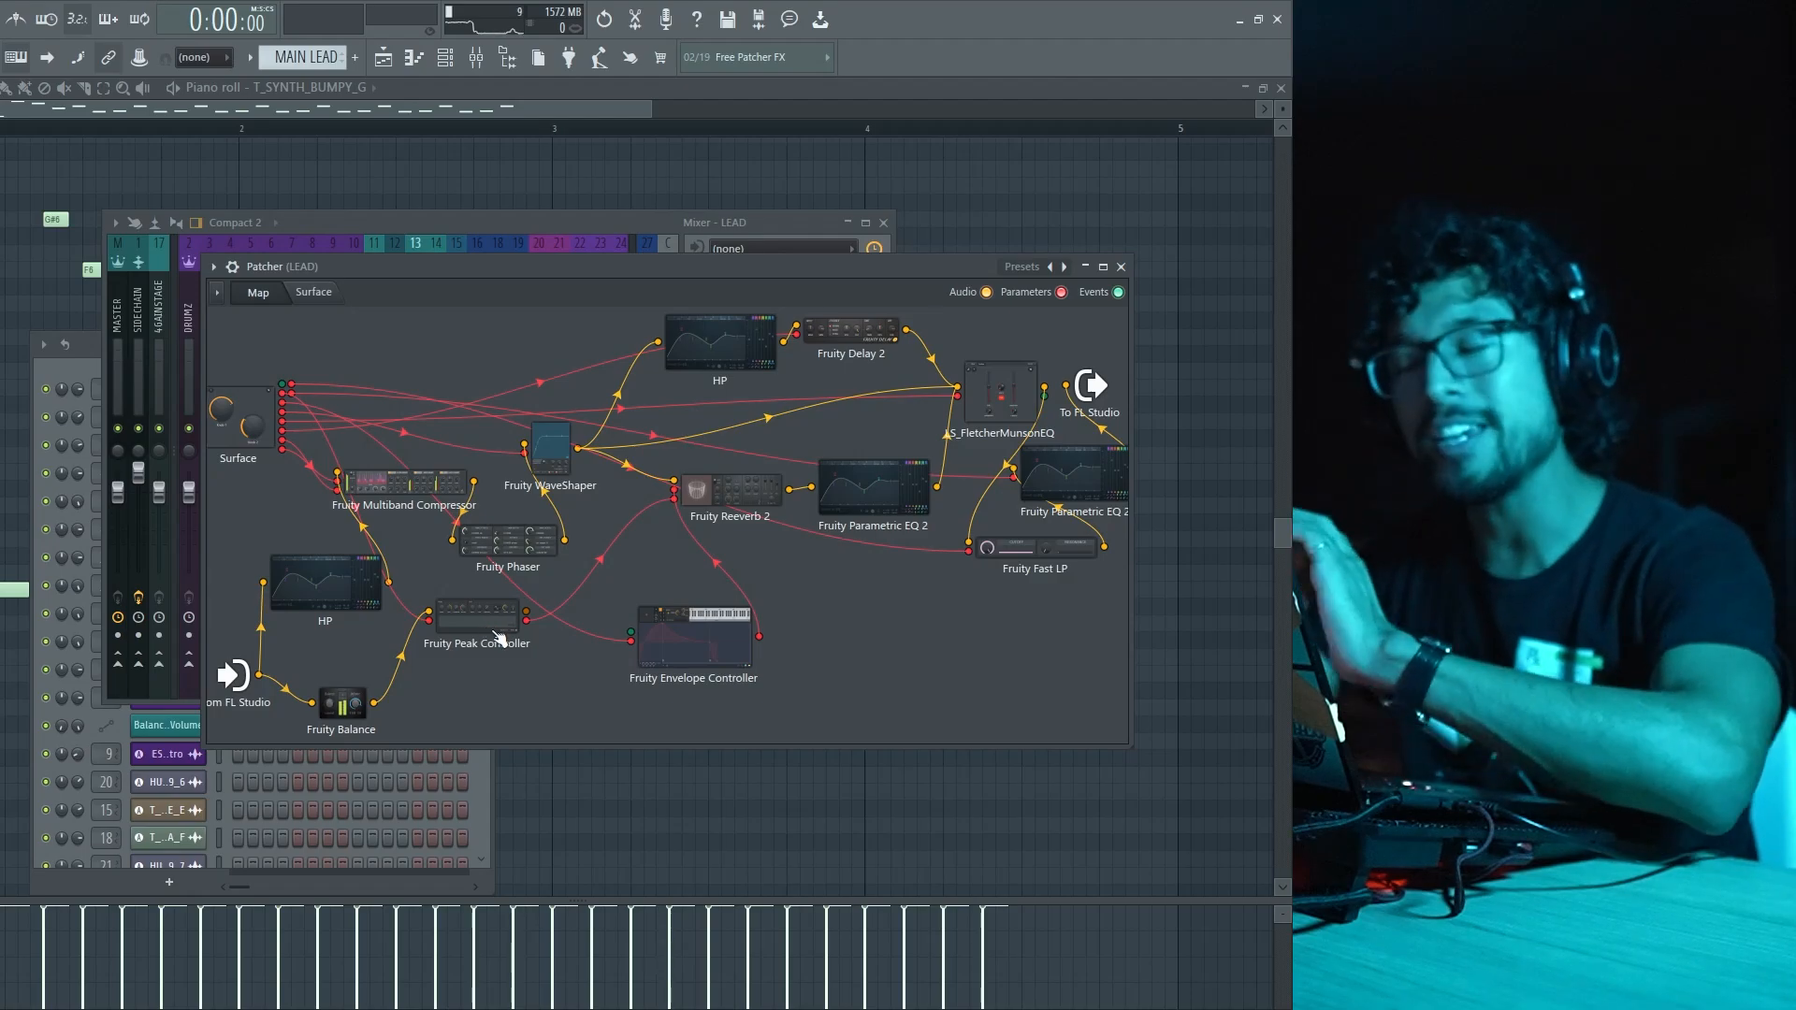
click(316, 292)
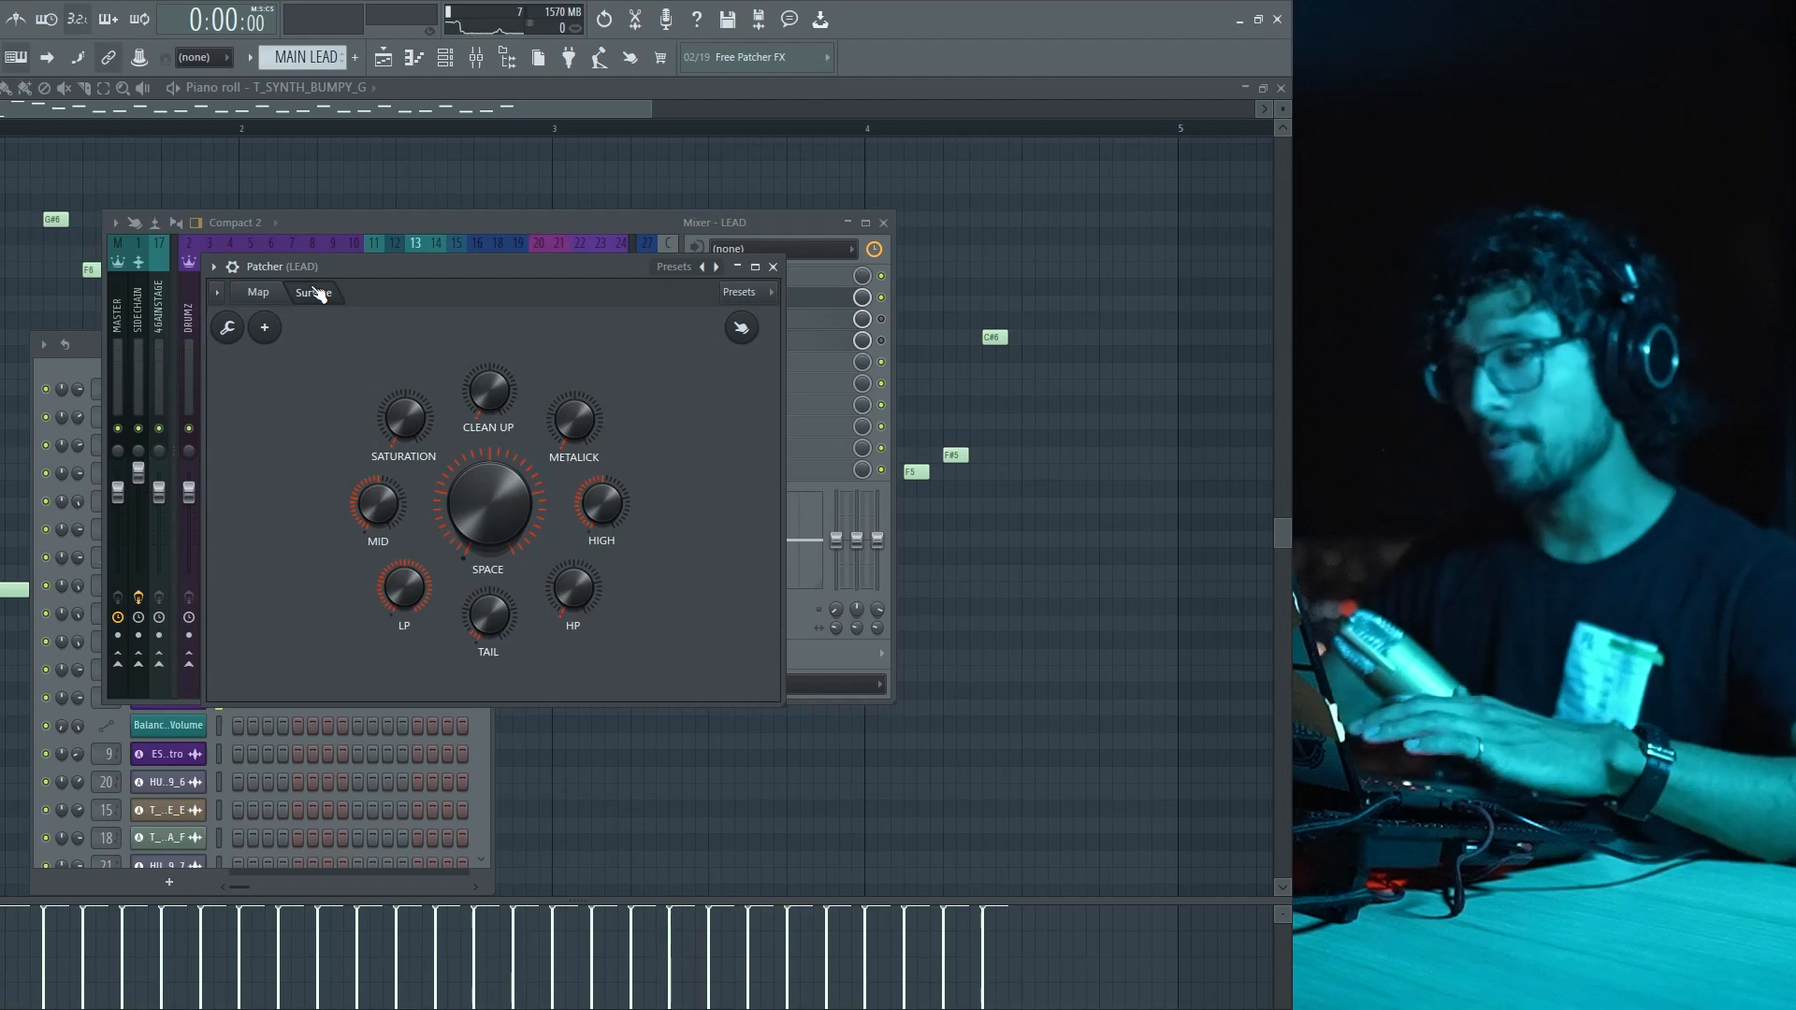
key(space)
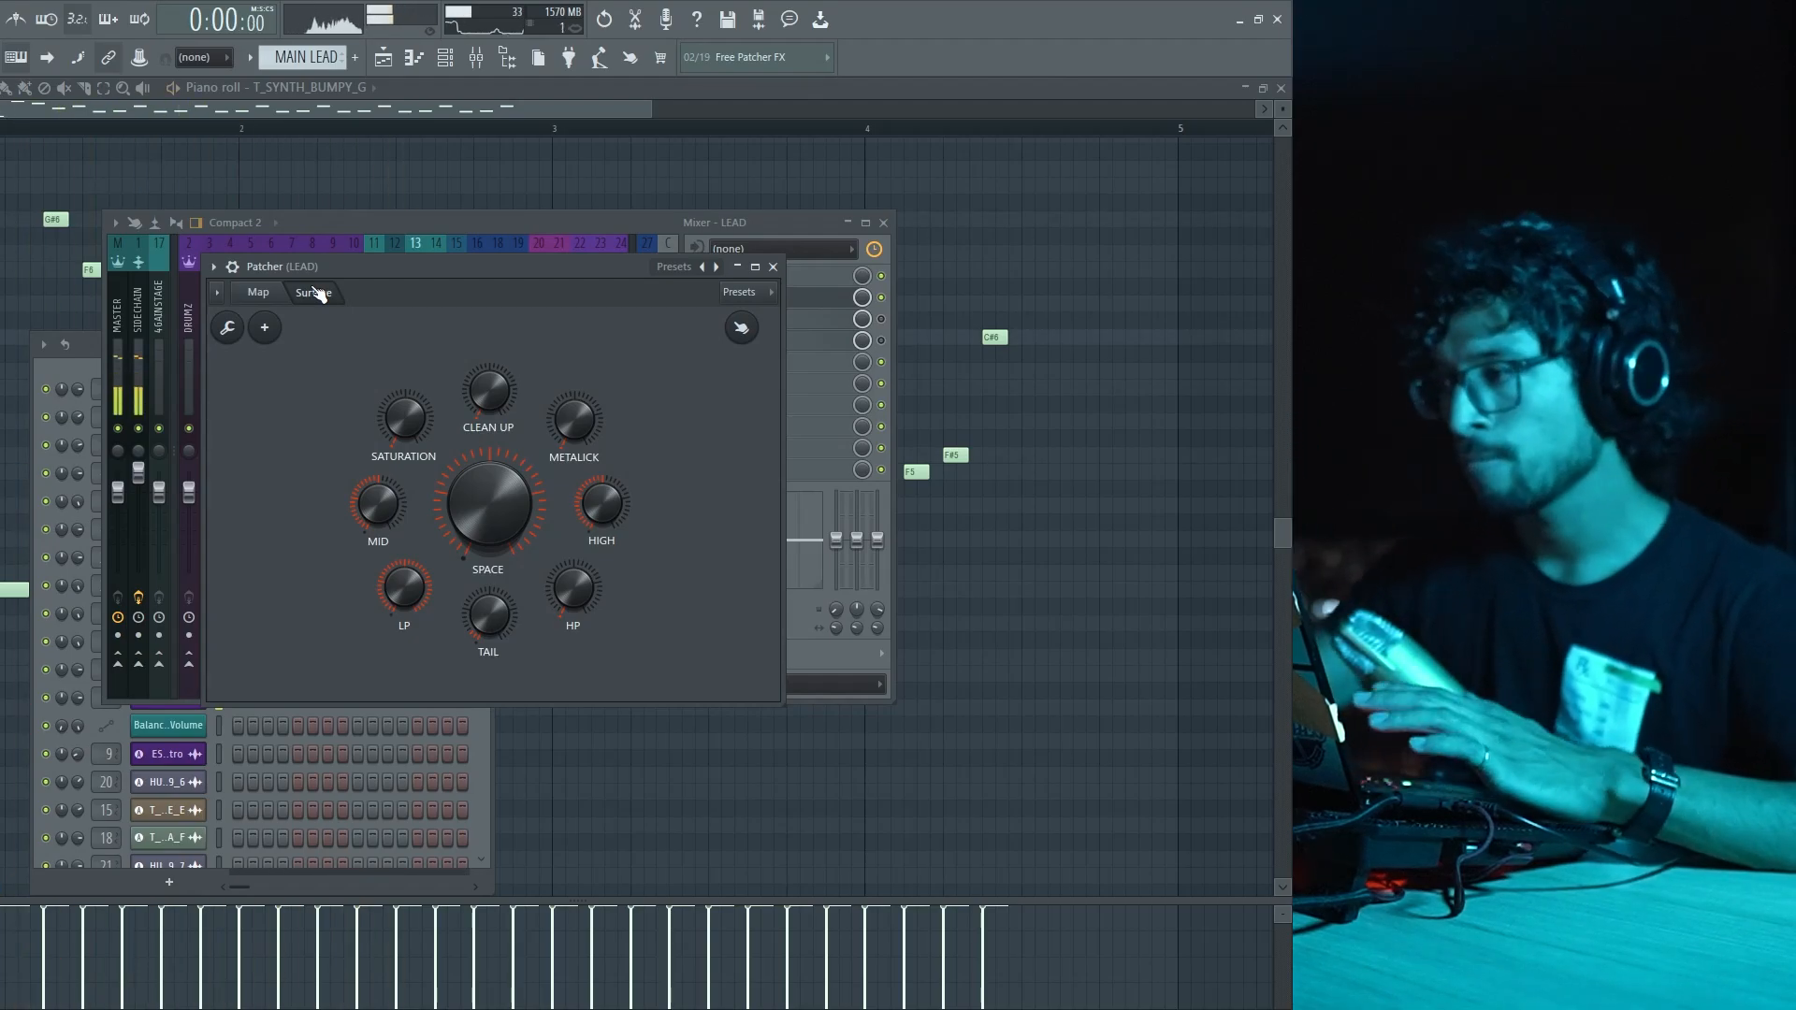
- Examine the LEAD track's FabFilter Saturn 2 saturation and Pro-Q 3 equalizer curve while auditioning the lead
click(859, 335)
click(864, 323)
click(882, 325)
click(75, 327)
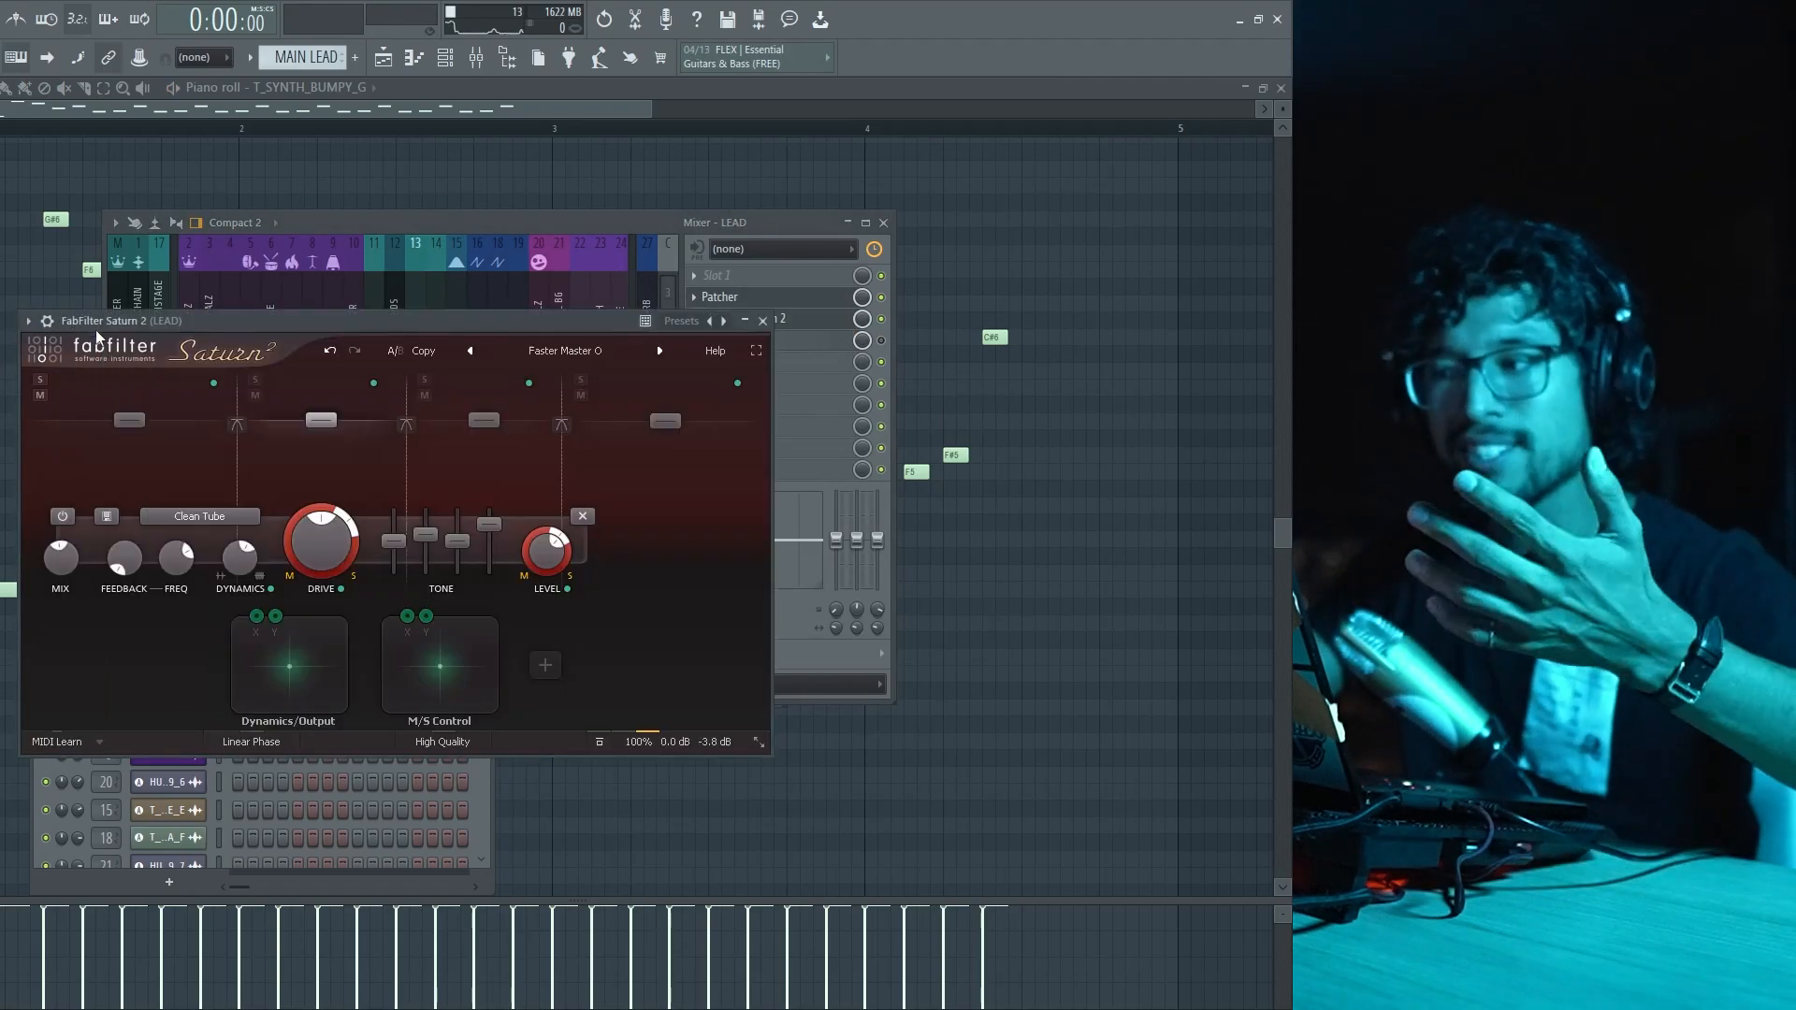
key(space)
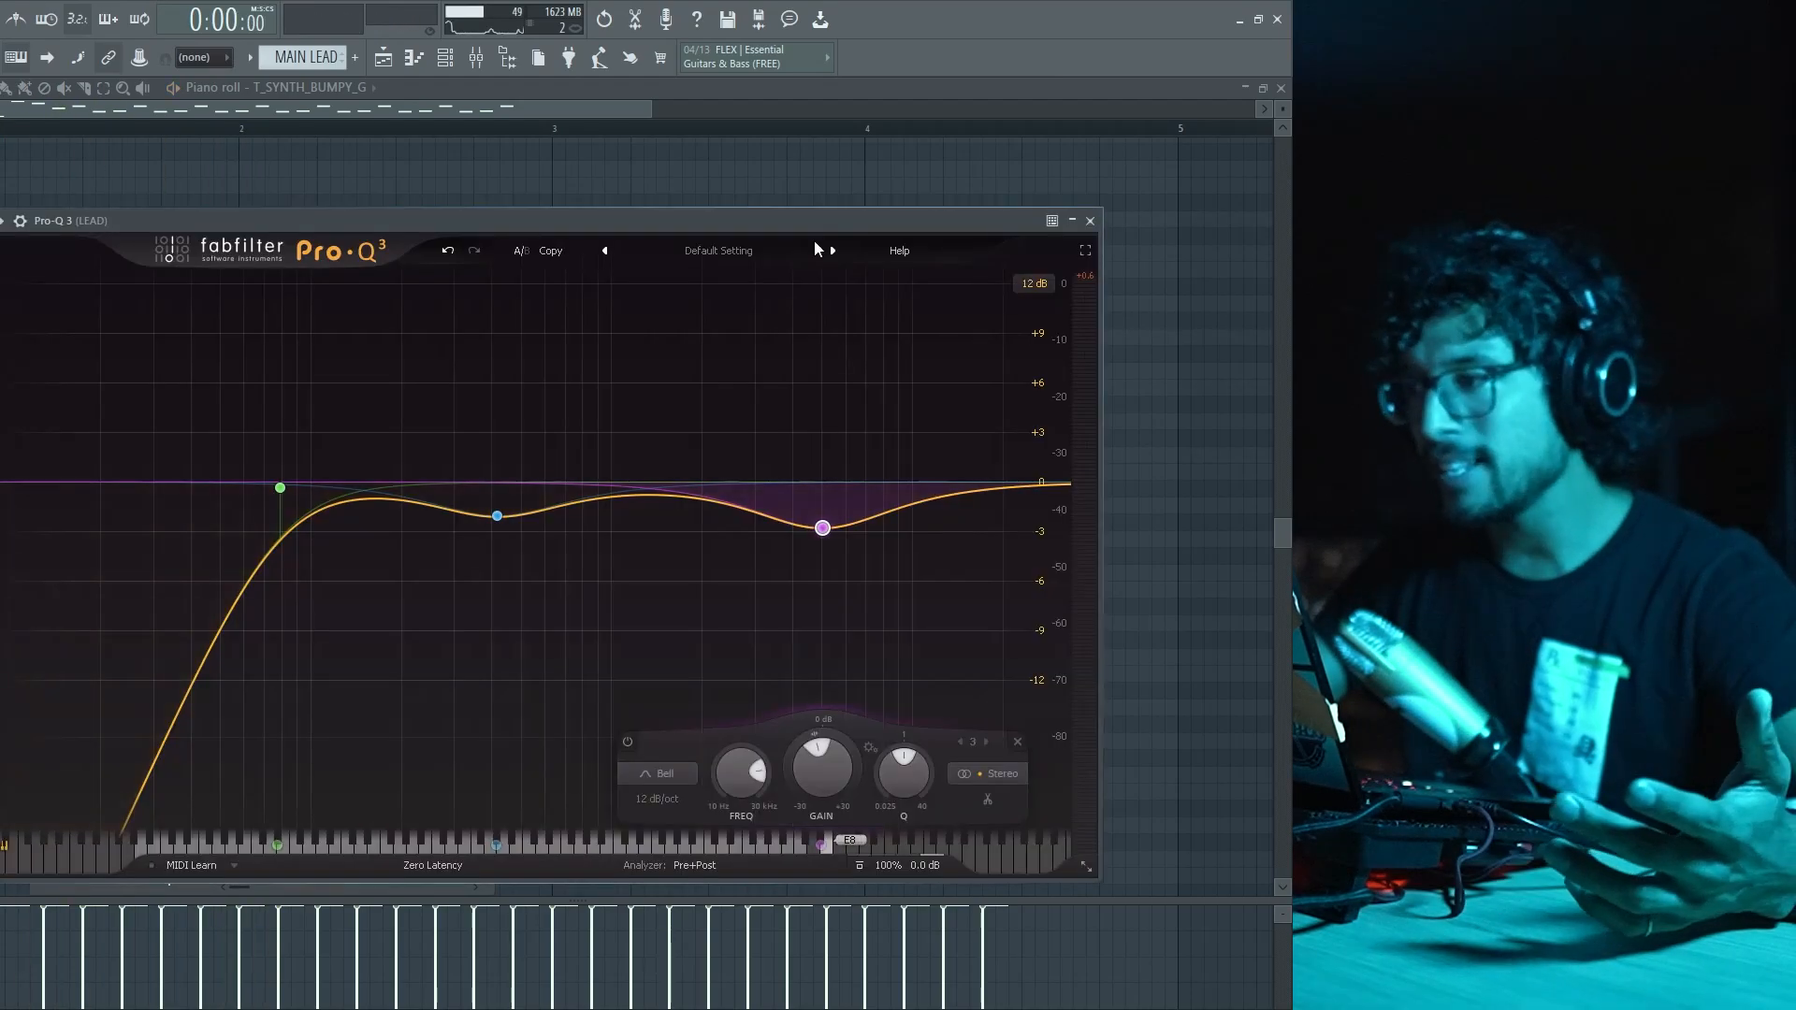
drag(756, 238, 769, 360)
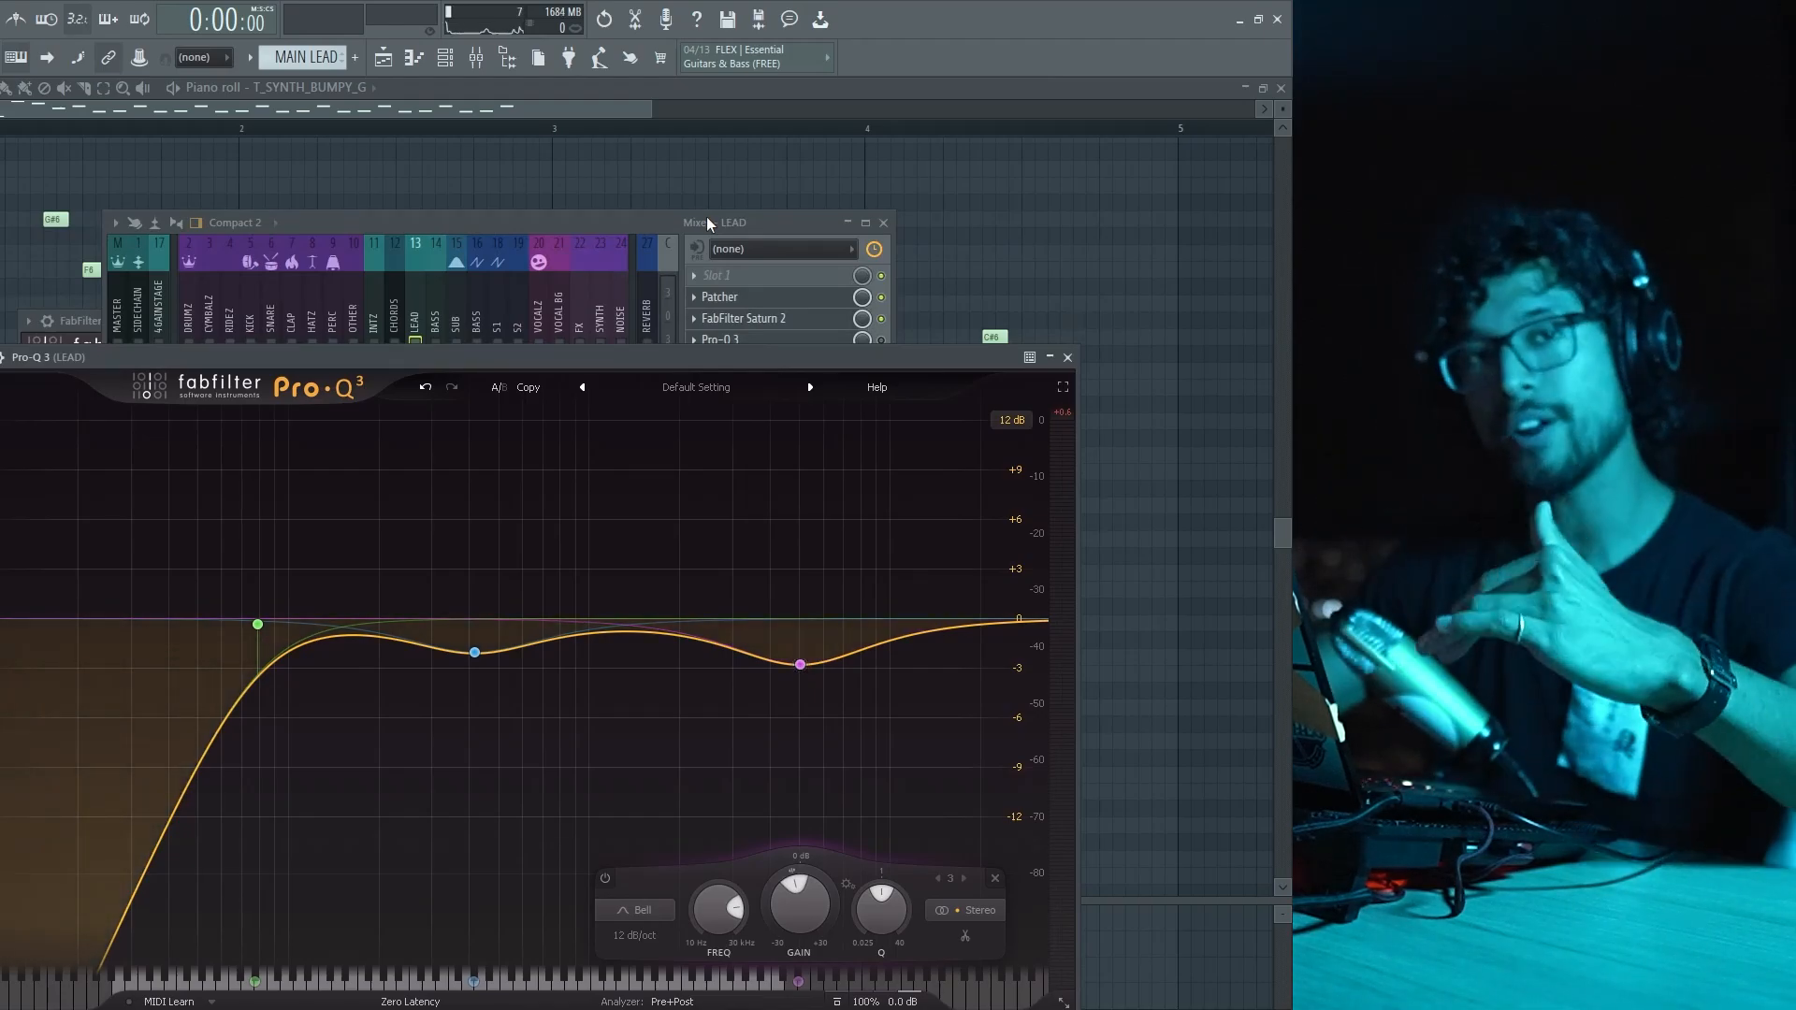
- Play the lead through its full effect chain while watching the Pro-Q 3 spectrum, and close the mixer
drag(708, 222, 690, 196)
key(space)
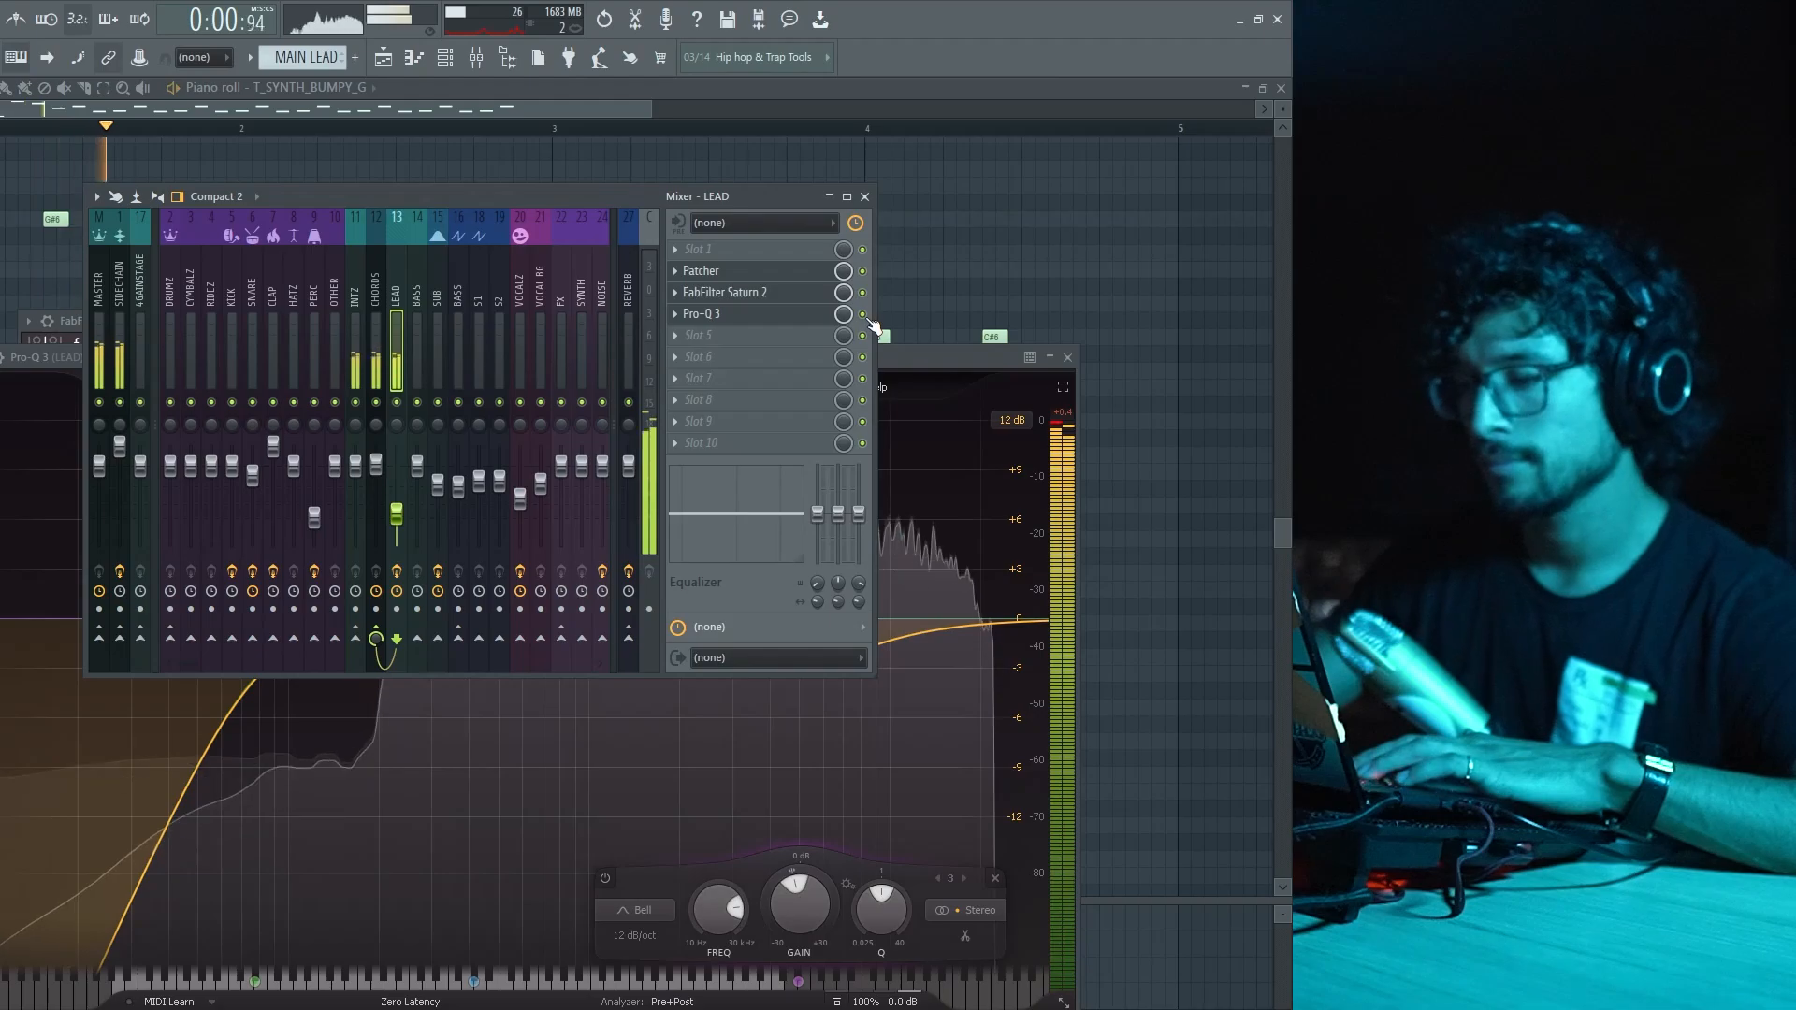
click(865, 197)
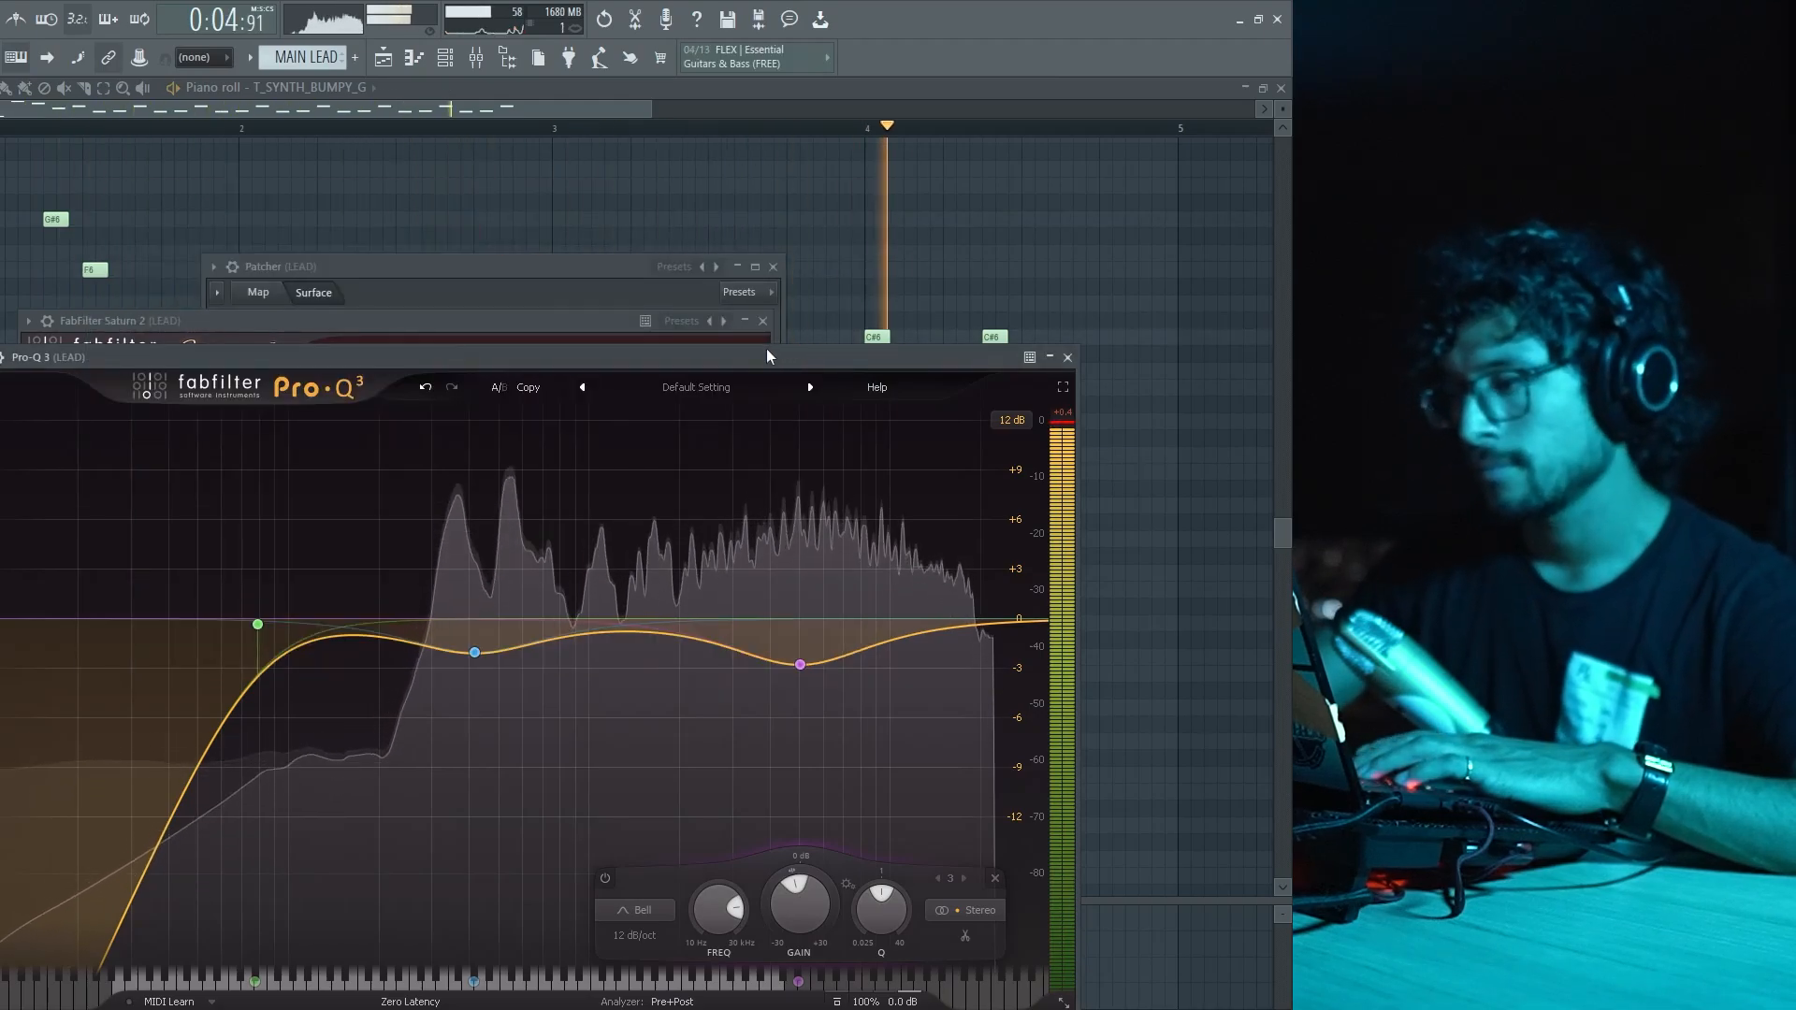
key(space)
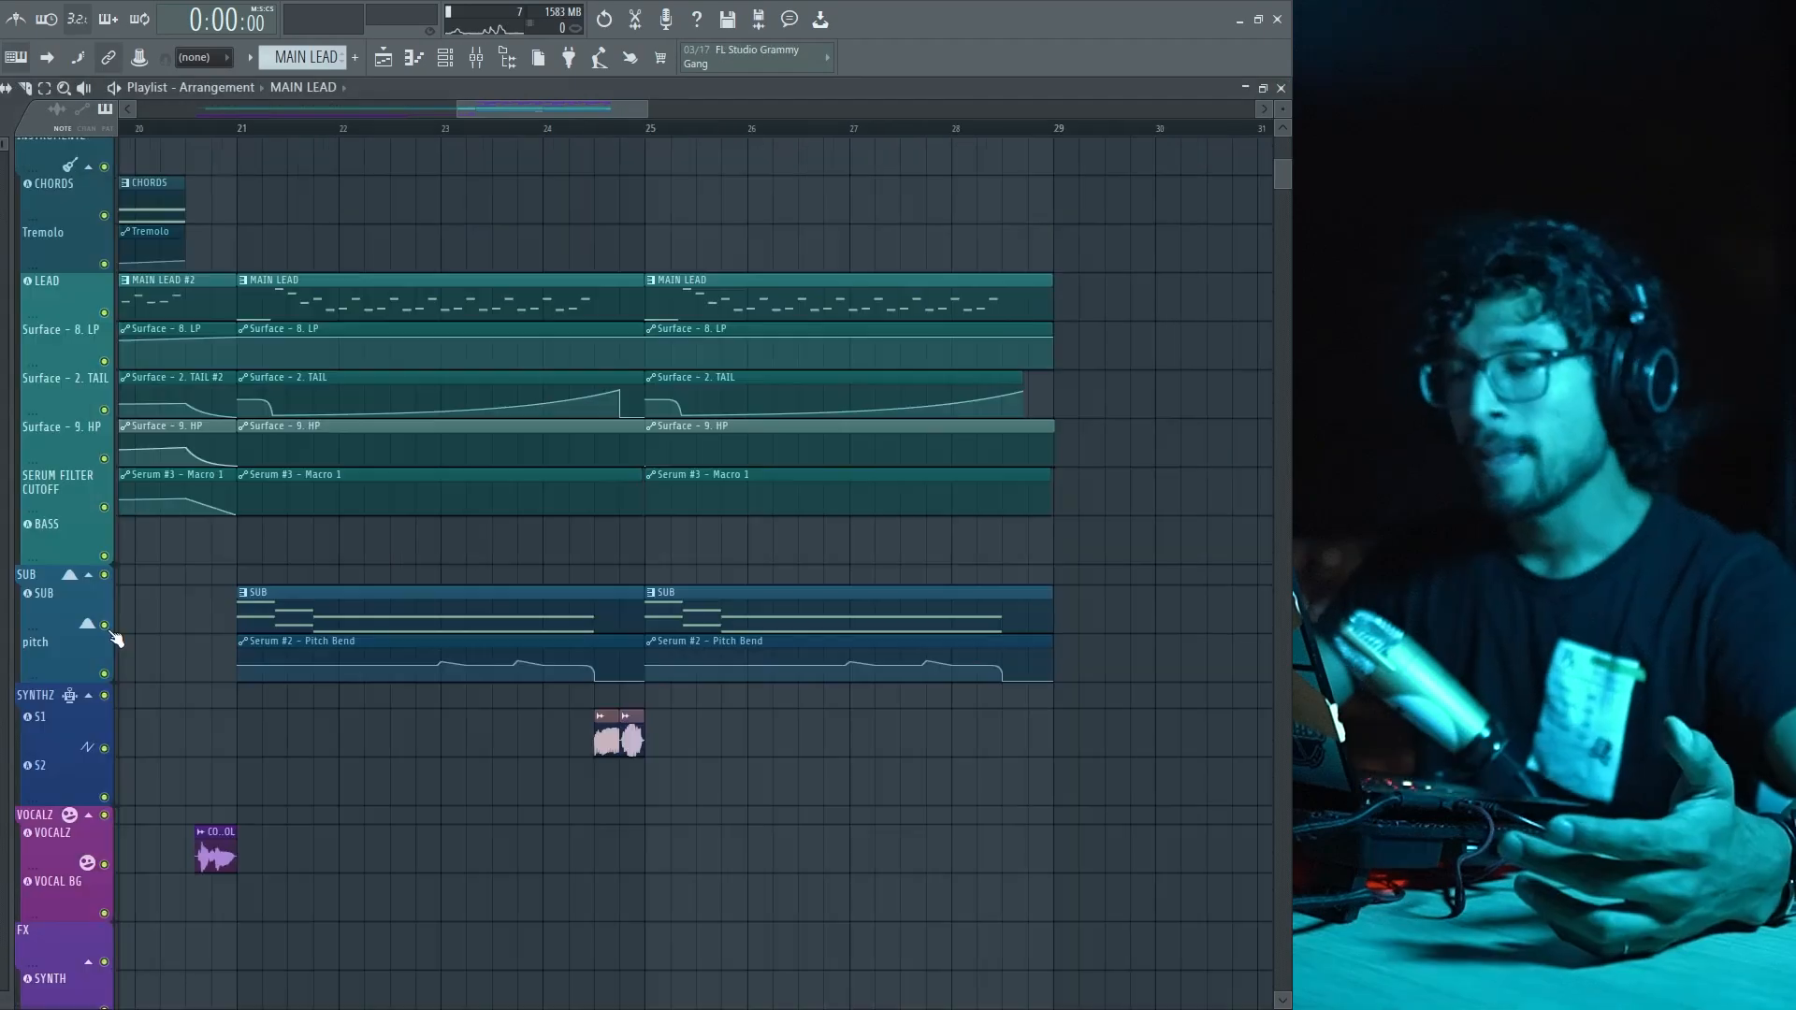
- Solo the SUB and pitch tracks in the playlist at bar 21, and bring up the SUB pattern in the channel rack
ctrl+click(97, 670)
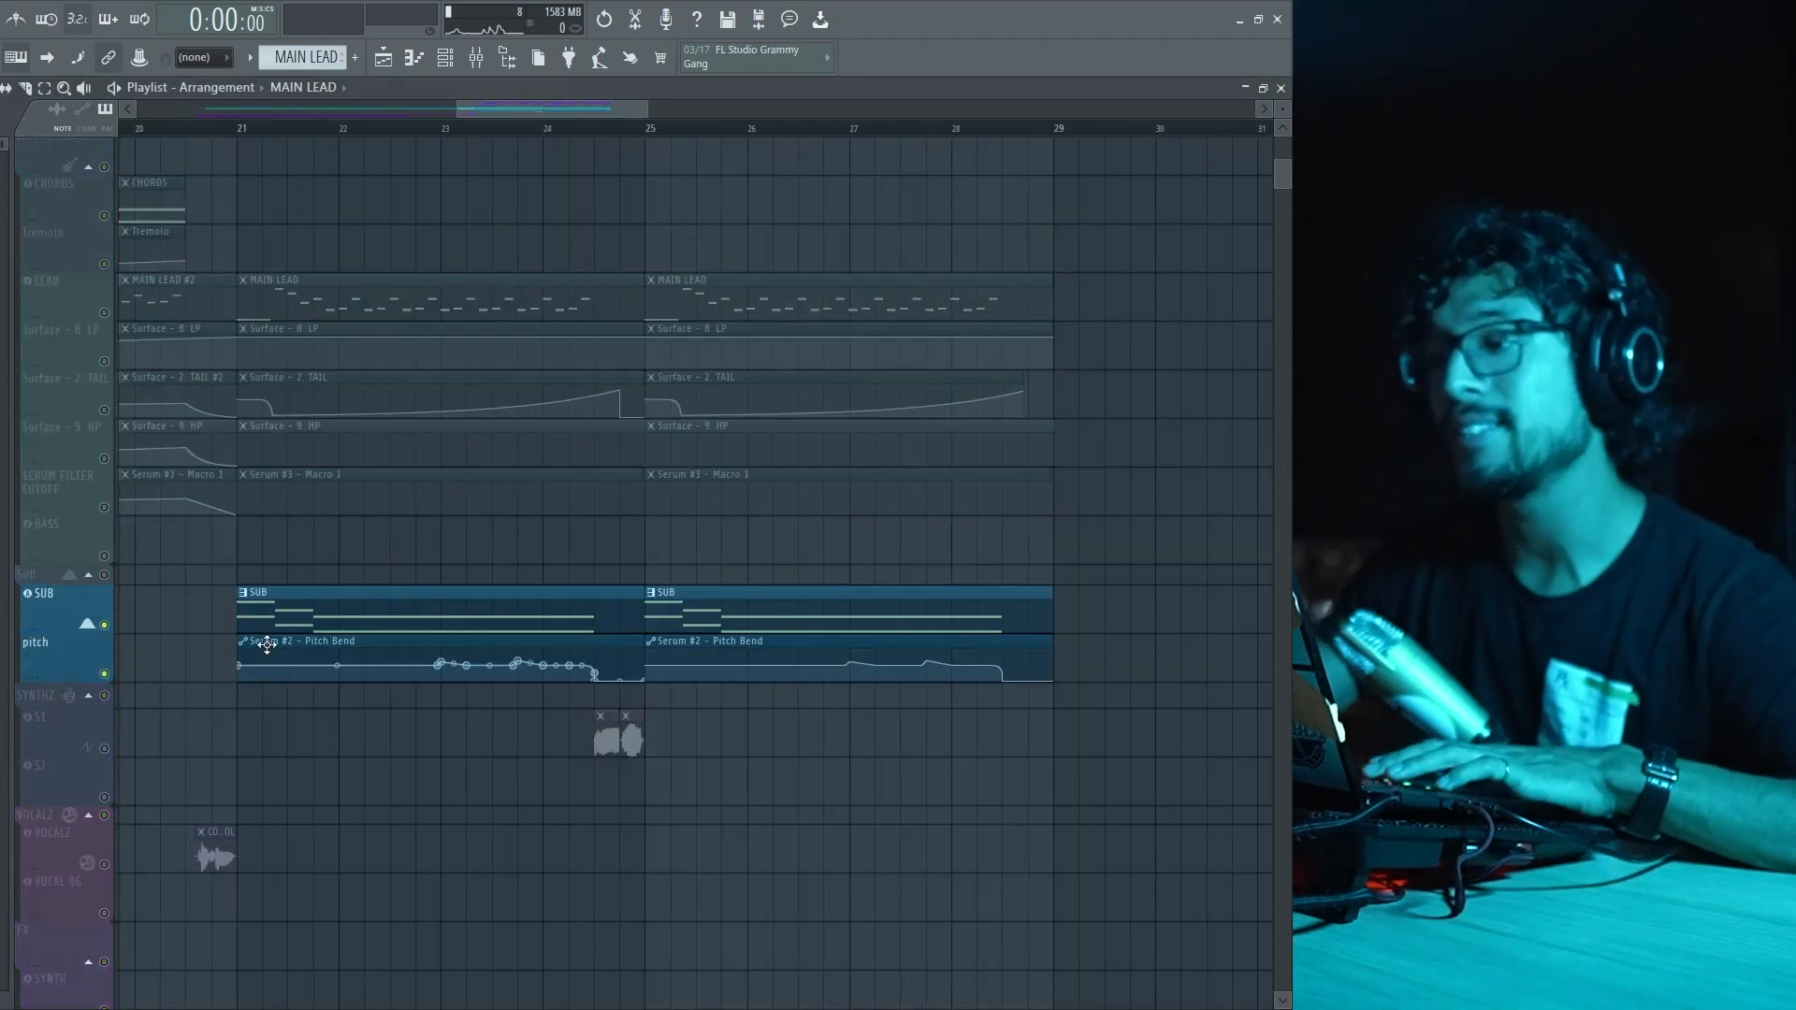
scroll(200, 553, up, 3)
scroll(200, 553, up, 1)
scroll(202, 426, up, 2)
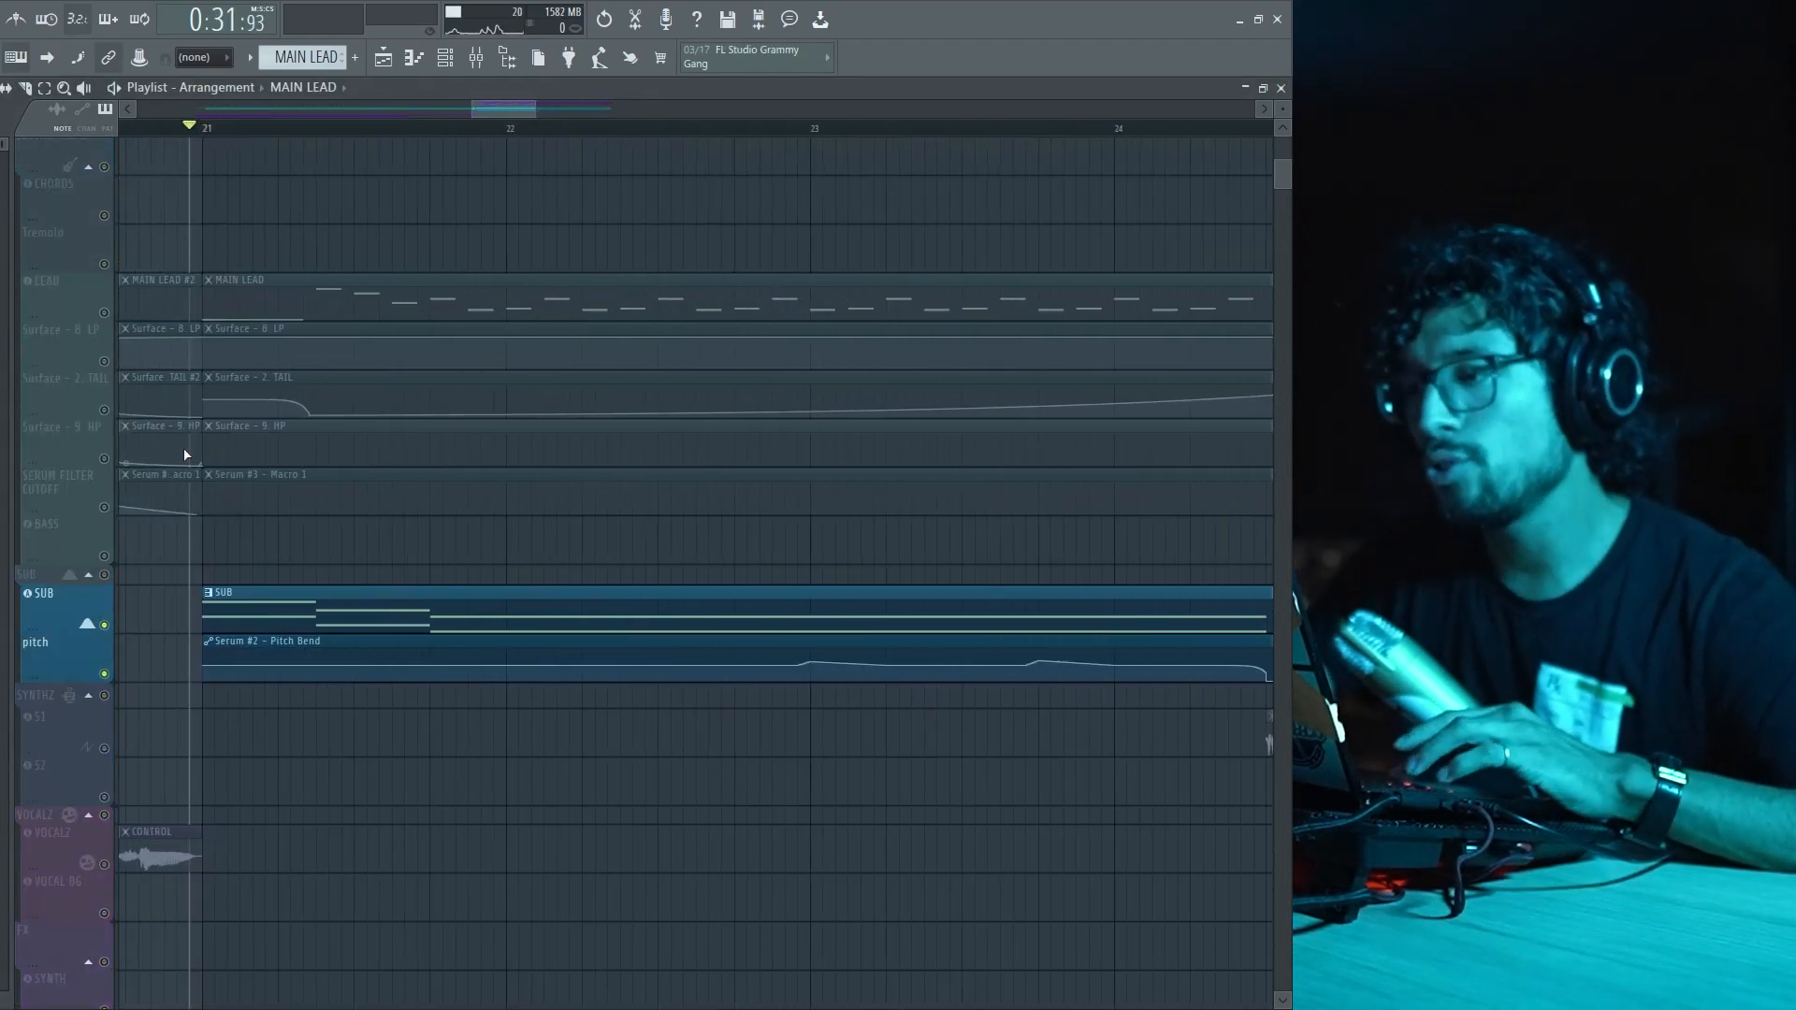
click(445, 58)
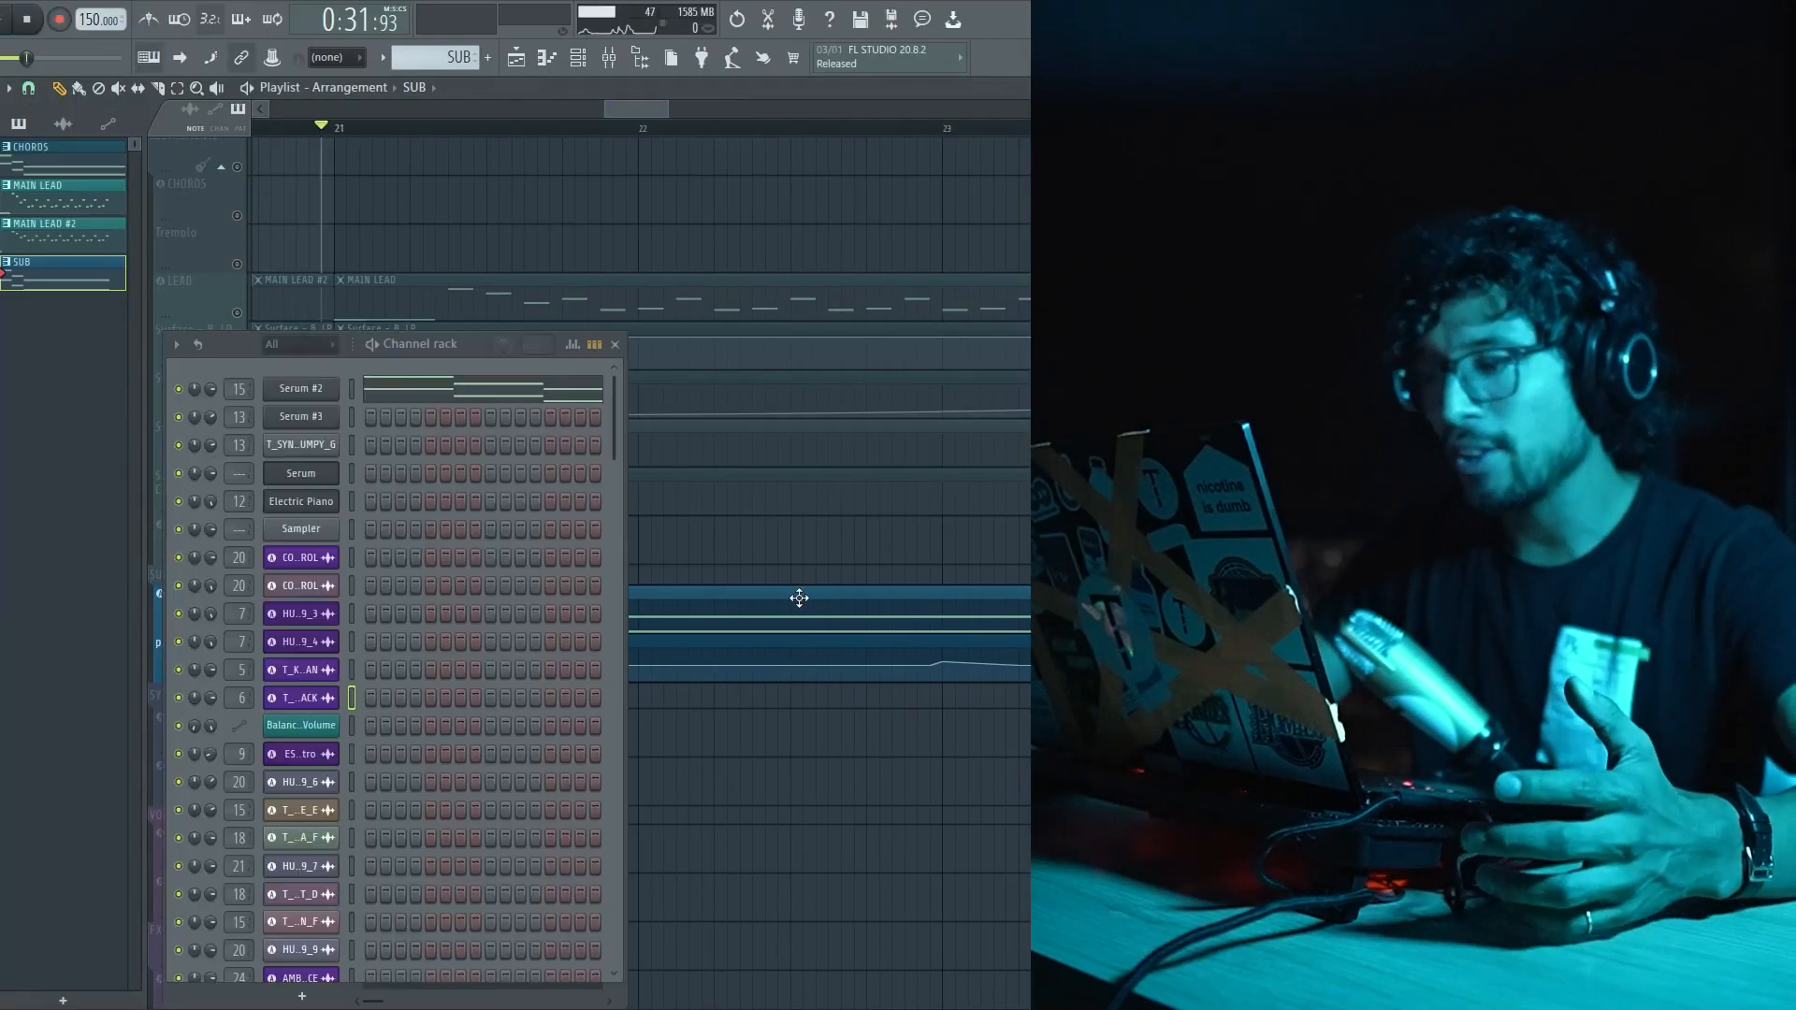
double_click(798, 598)
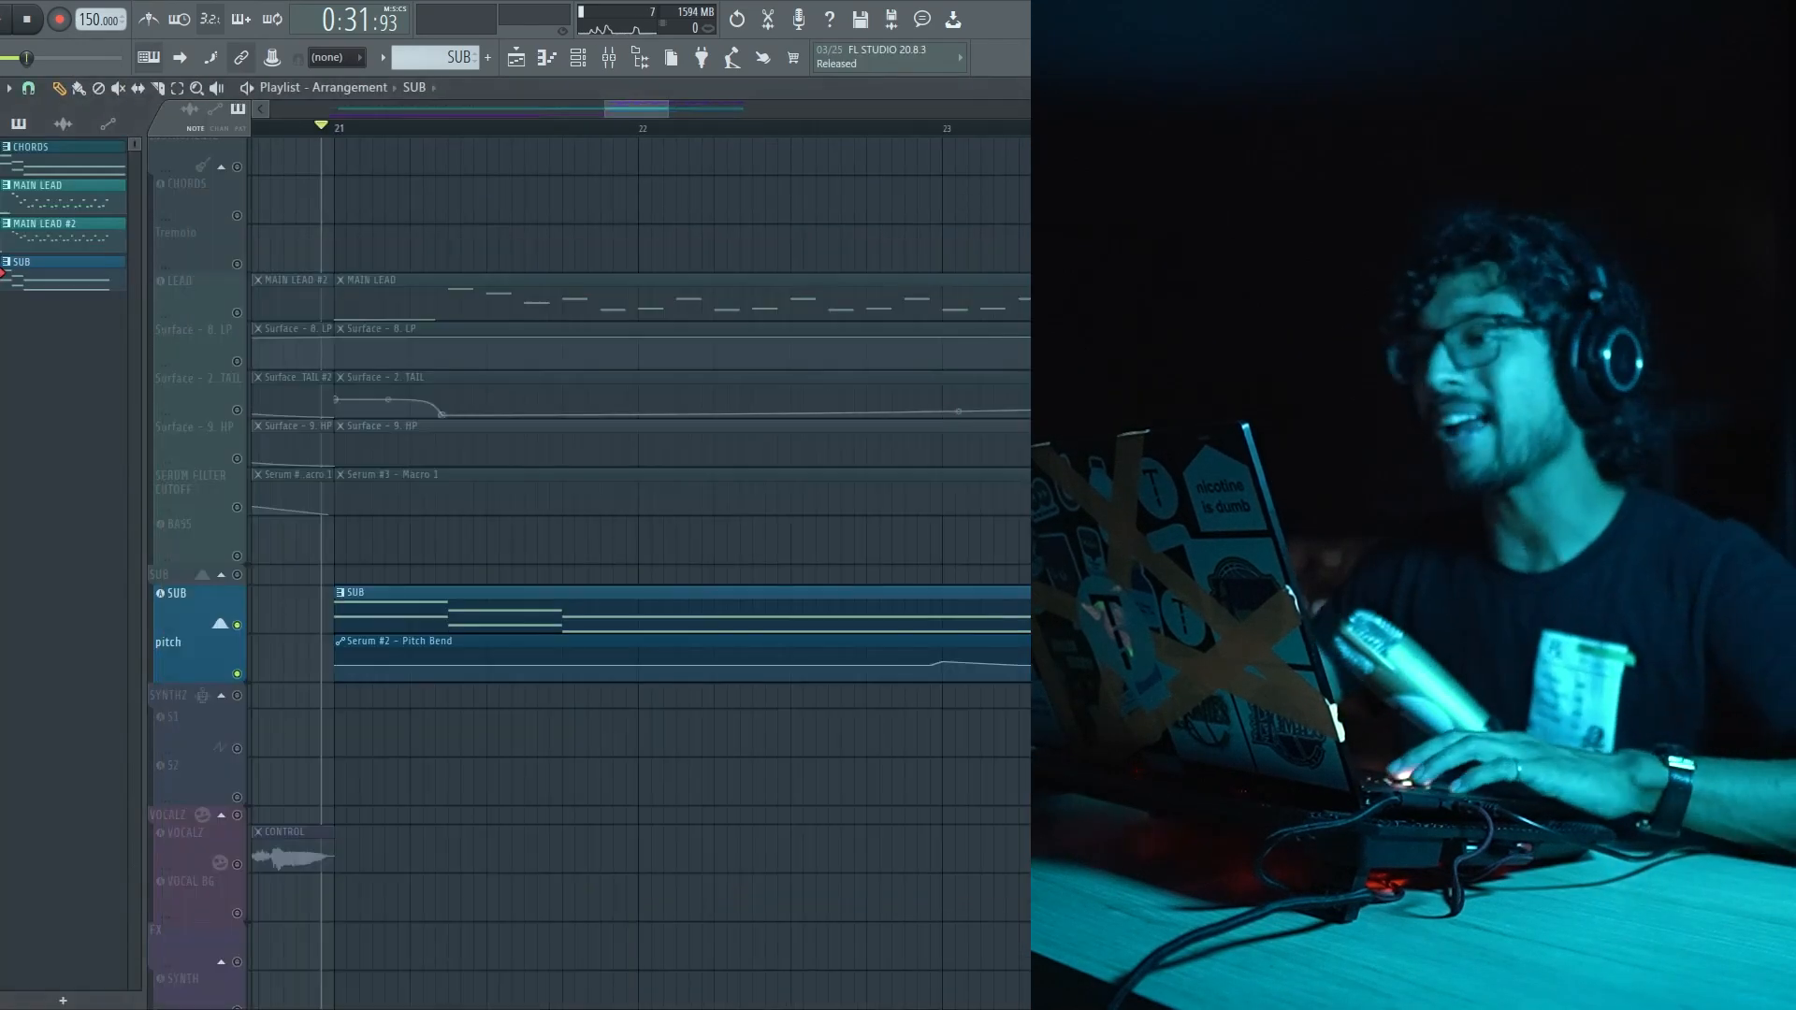
- Compare the CHORDS pattern's Electric Piano notes with the SUB pattern's Serum #2 notes in the piano roll
scroll(561, 327, up, 3)
double_click(562, 381)
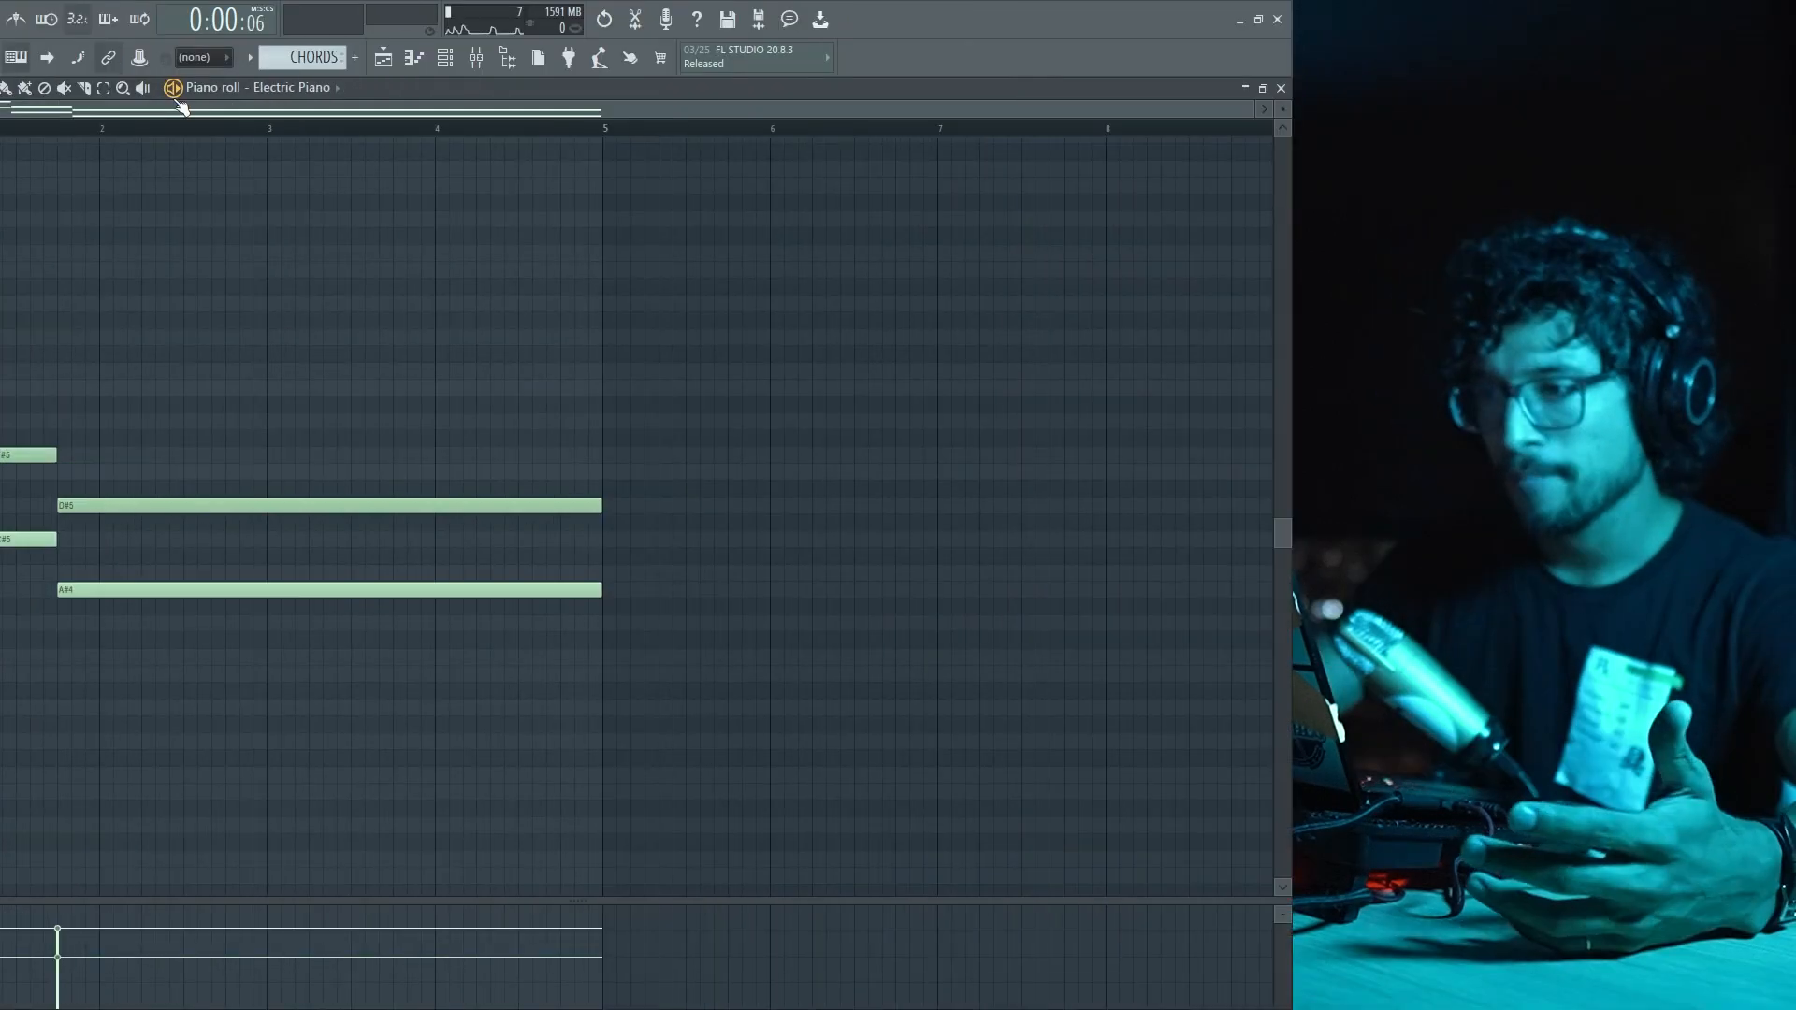
key(space)
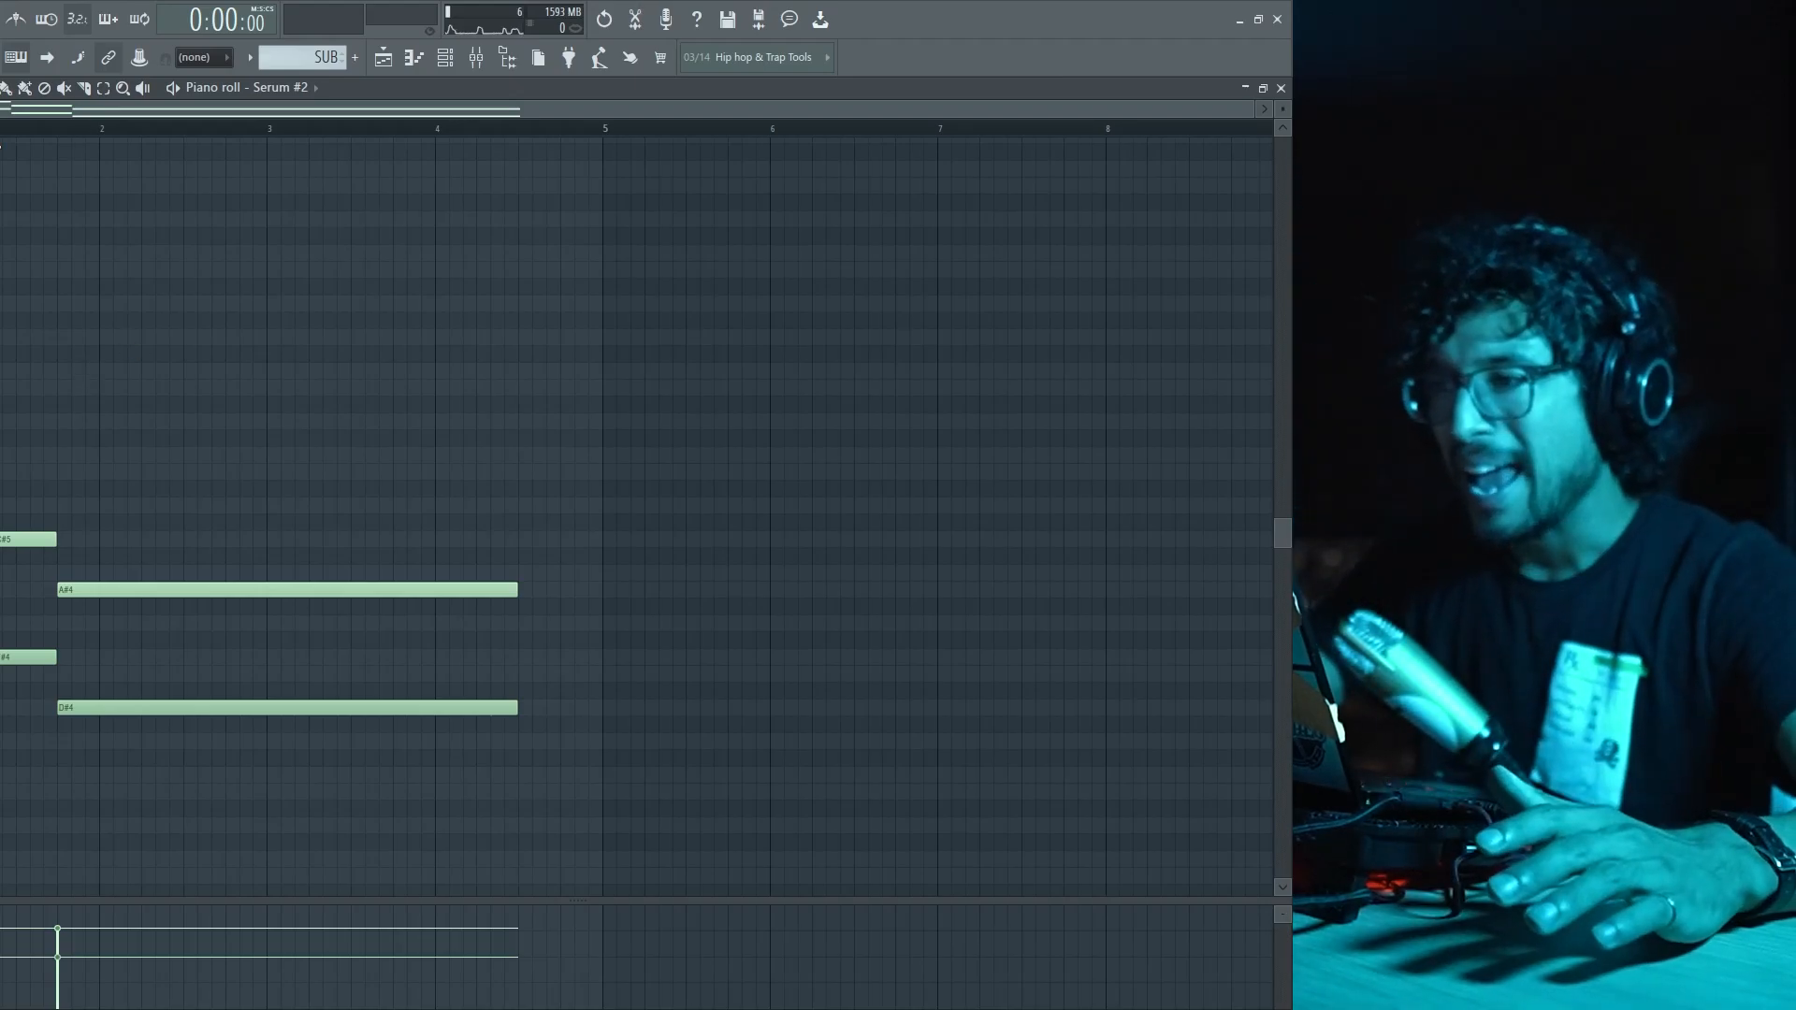
- Open the Serum #2 synth and play the SUB pattern while viewing the SUB track's effect chain in the mixer
click(462, 58)
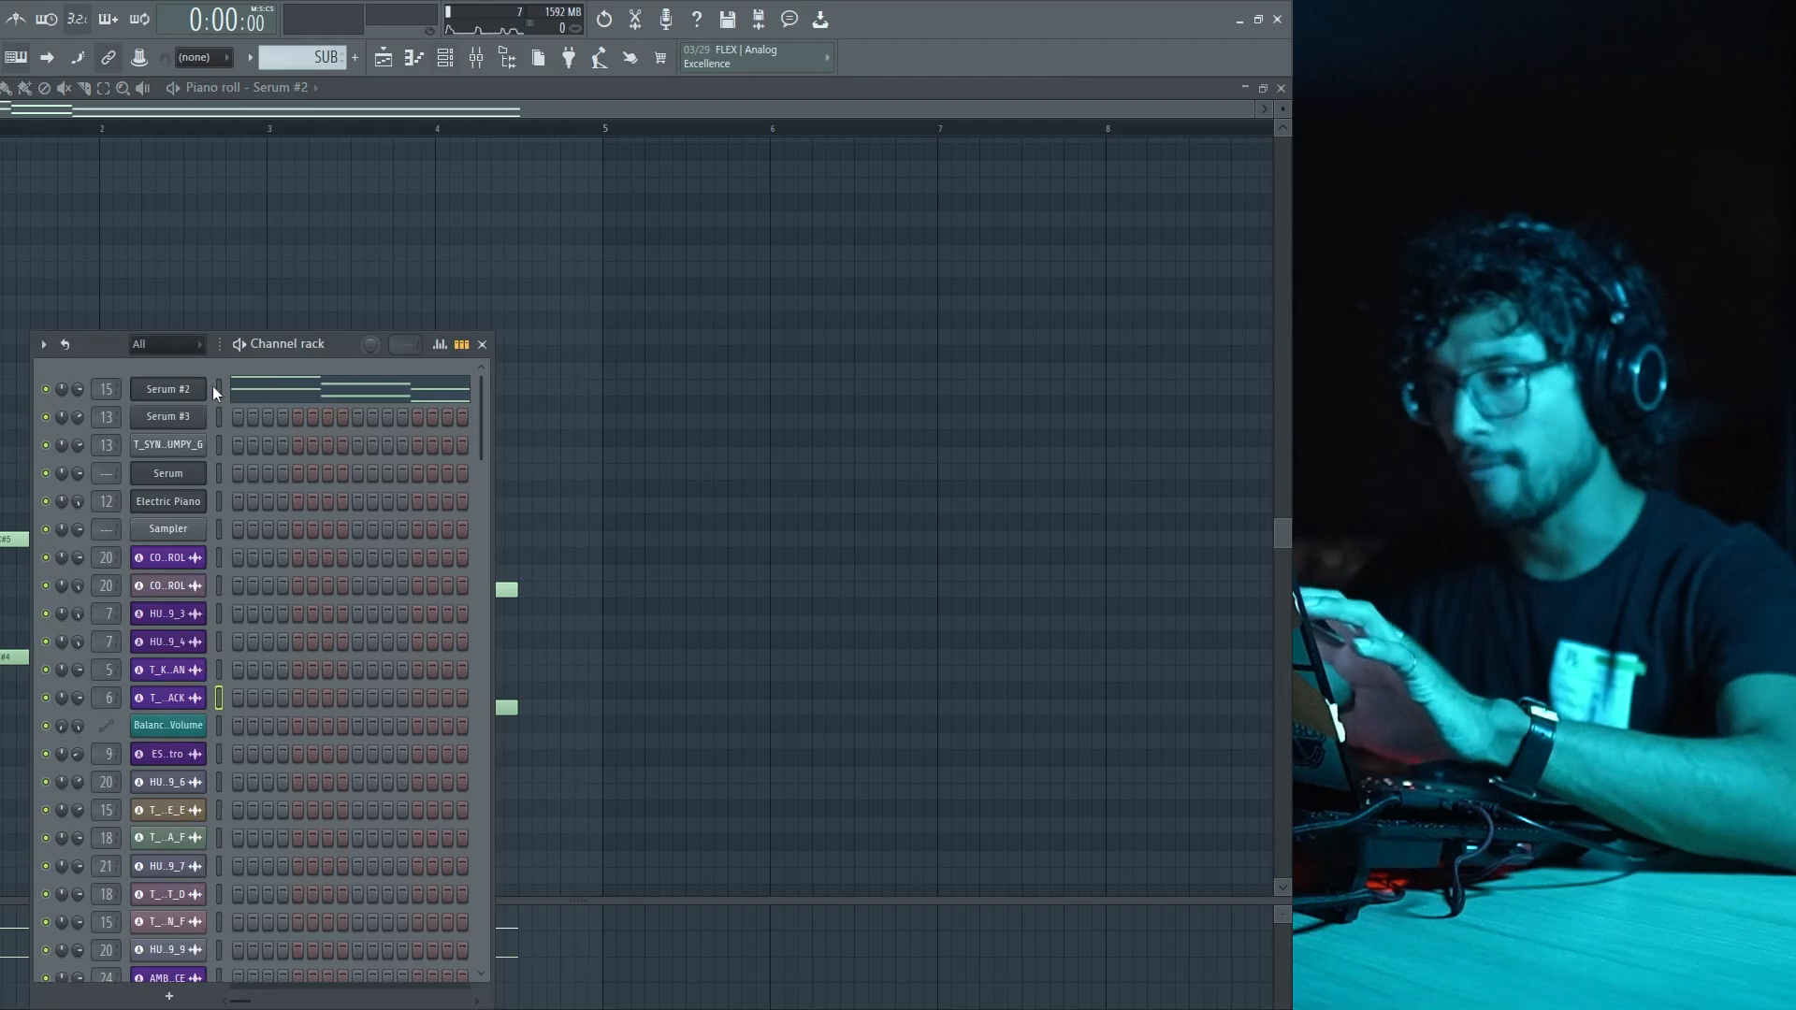
click(182, 398)
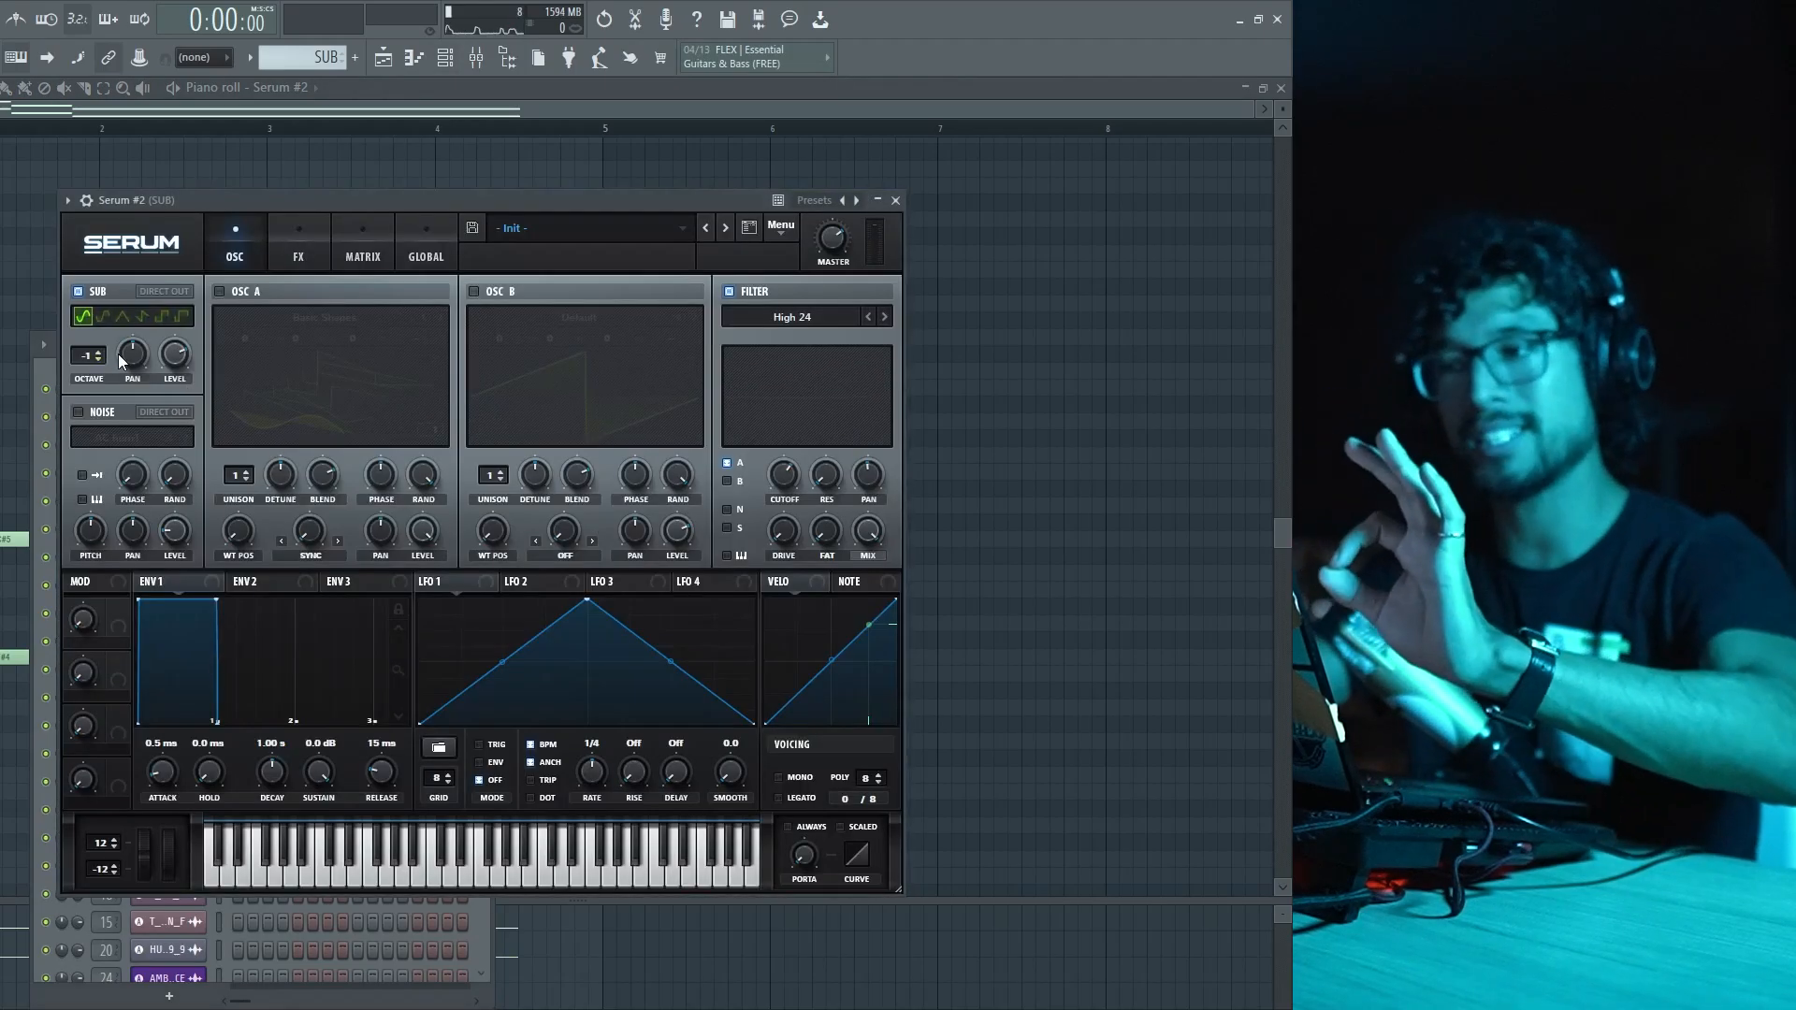
key(space)
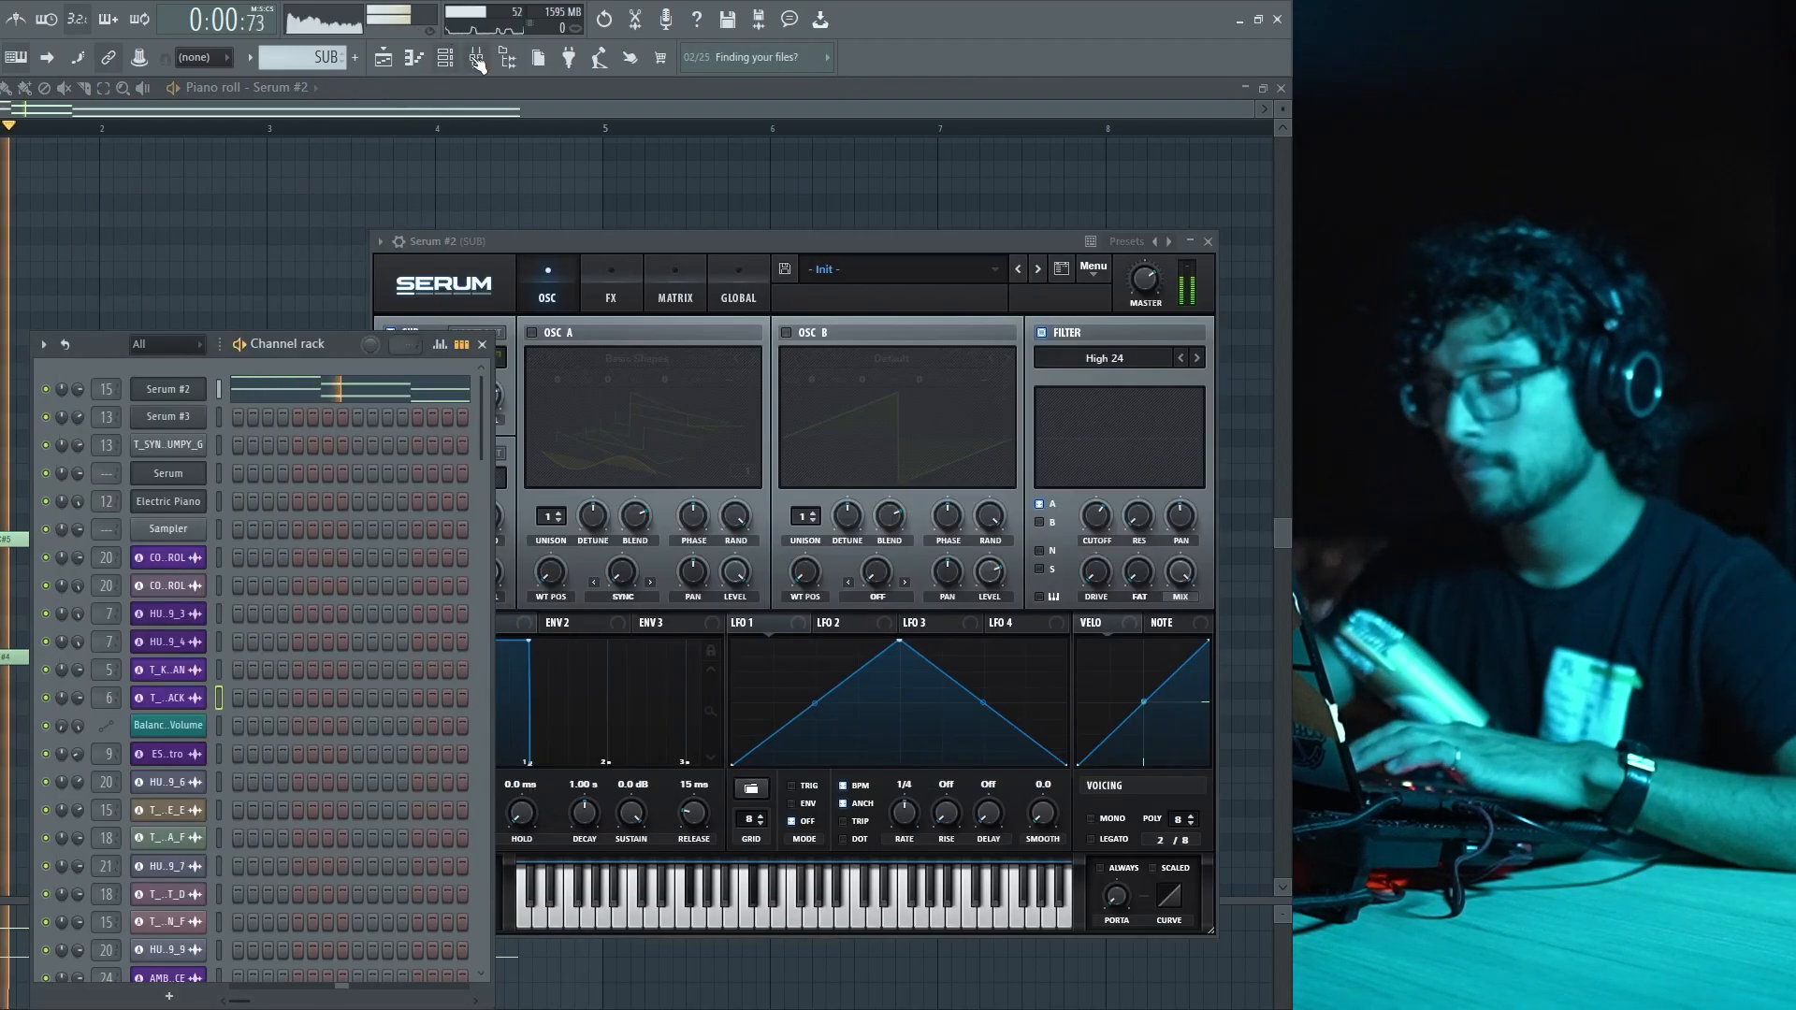
key(F9)
drag(883, 614, 457, 428)
click(526, 509)
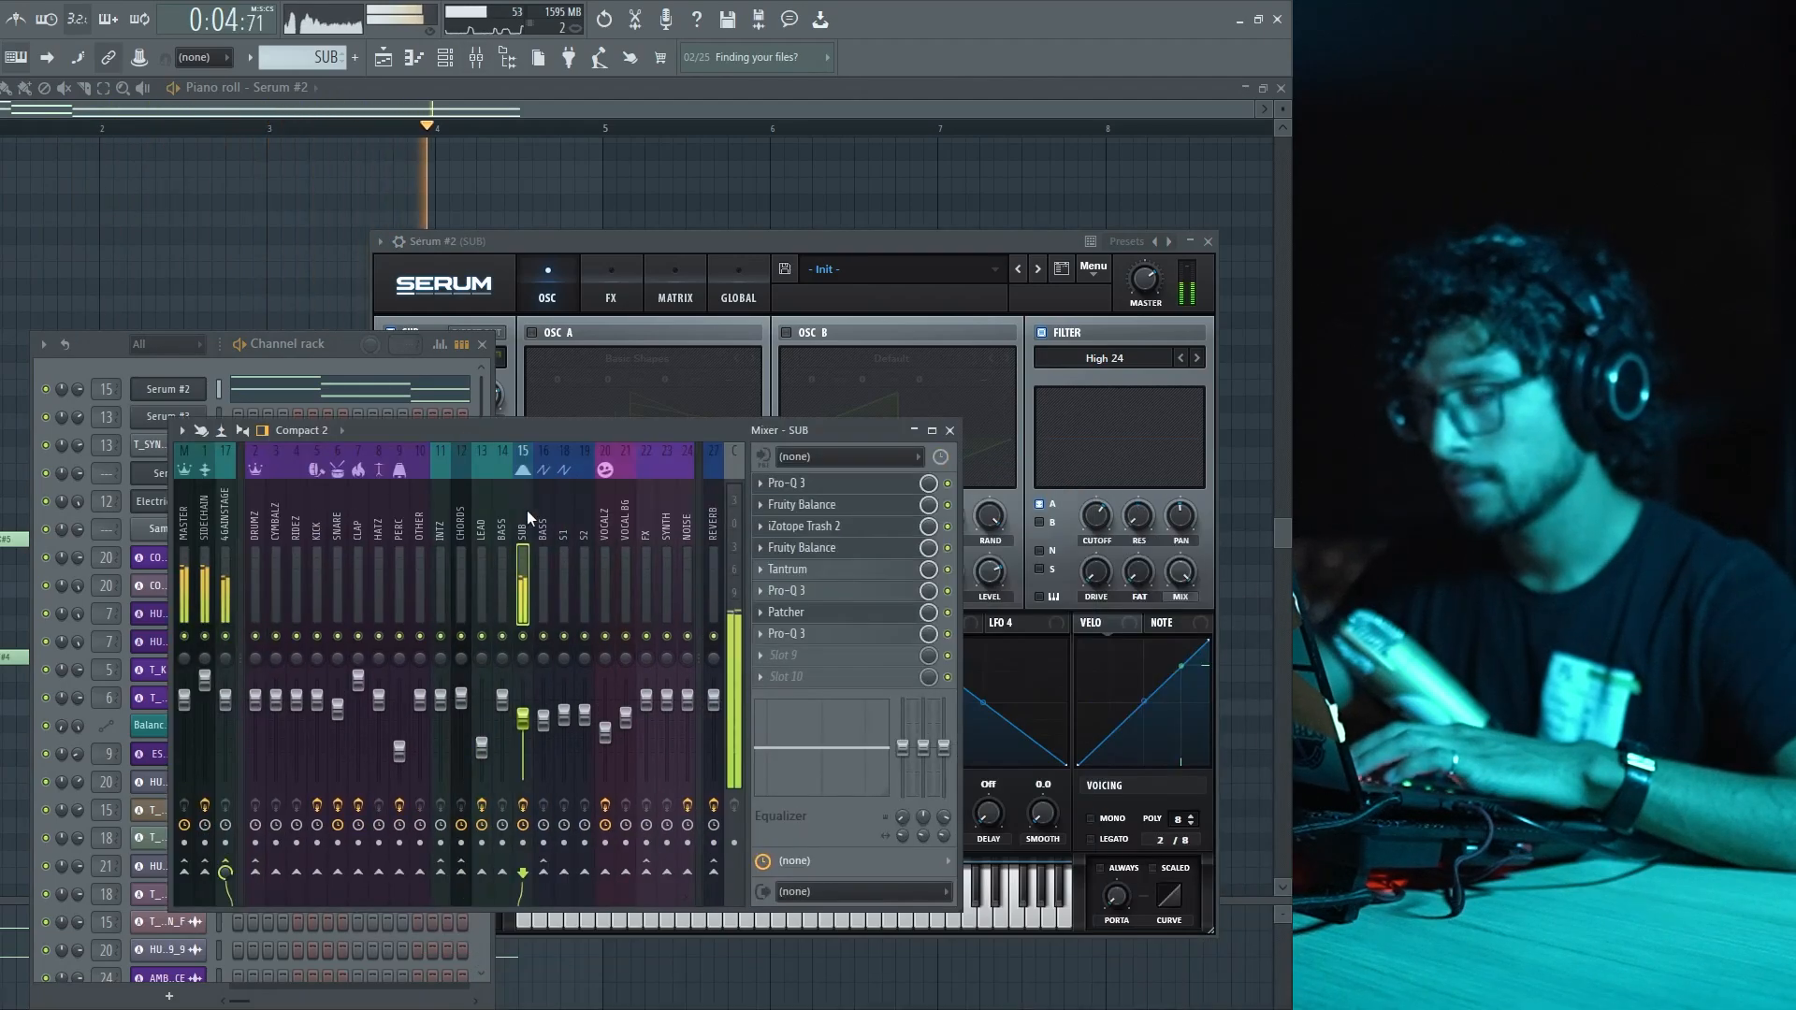
key(space)
- Examine Serum #2's oscillator settings and Hyper/Dimension effect while playing the sub pattern
click(580, 240)
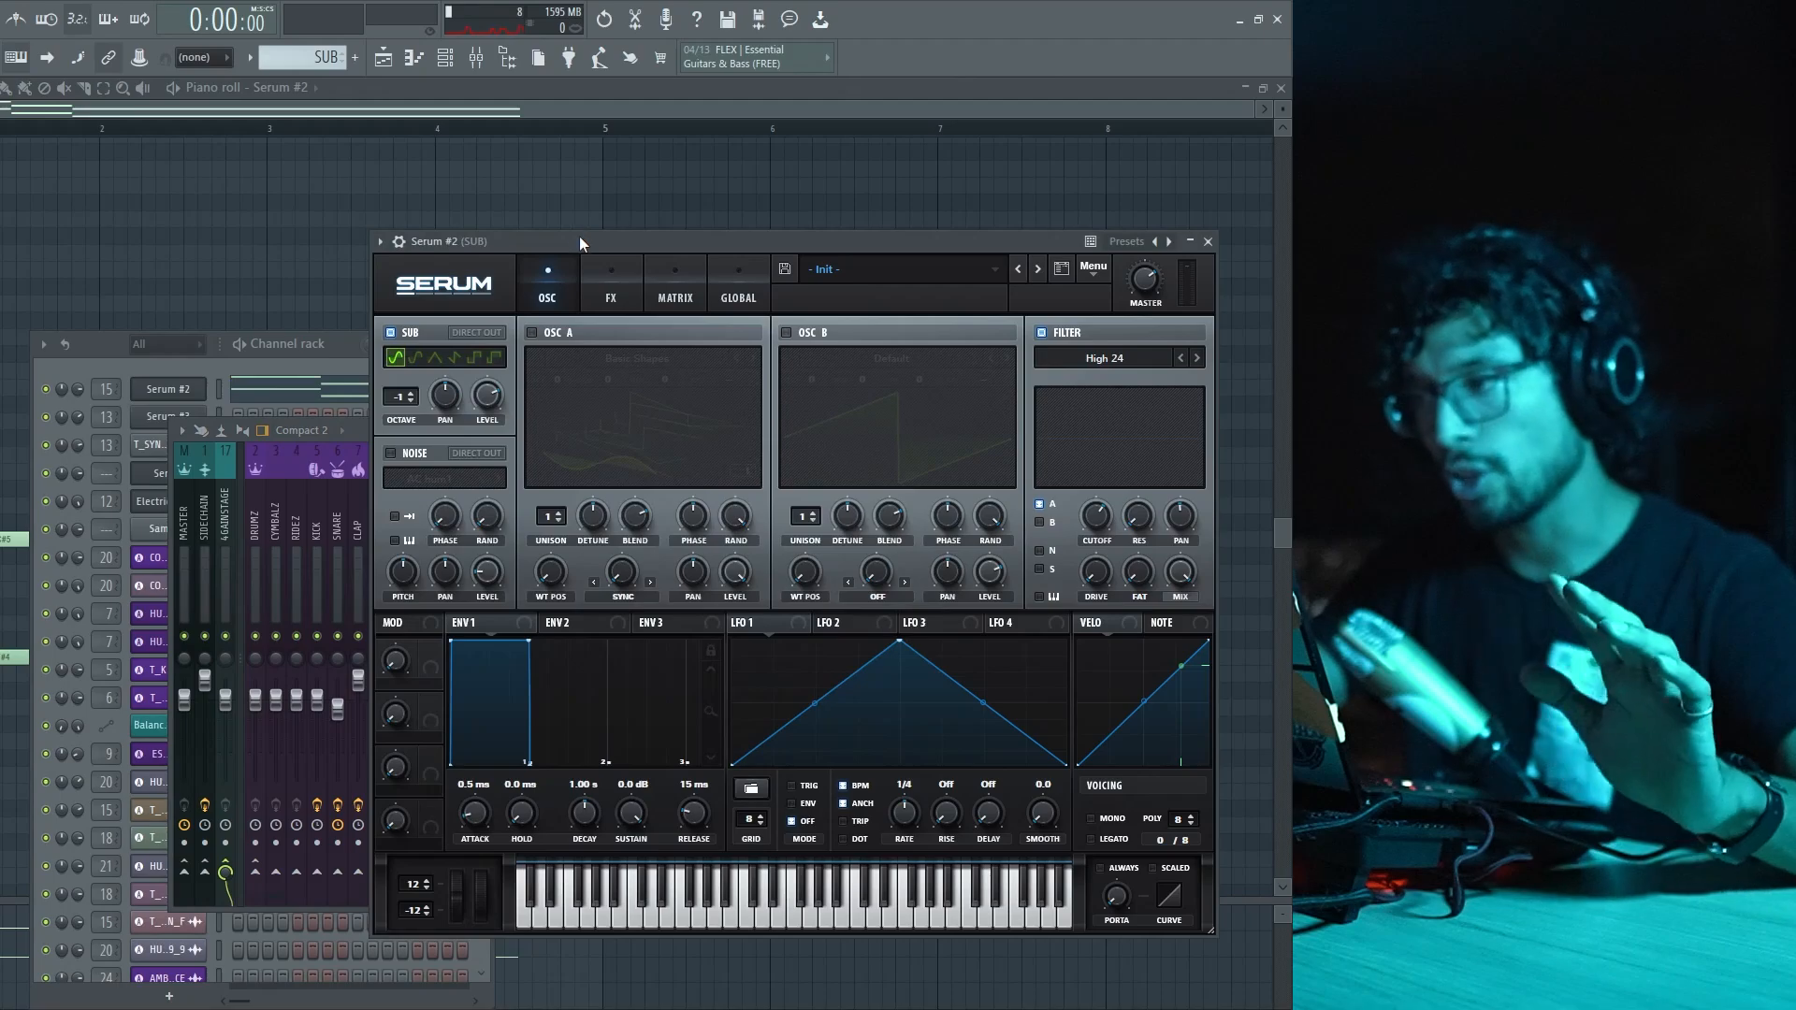
drag(580, 240, 542, 234)
key(space)
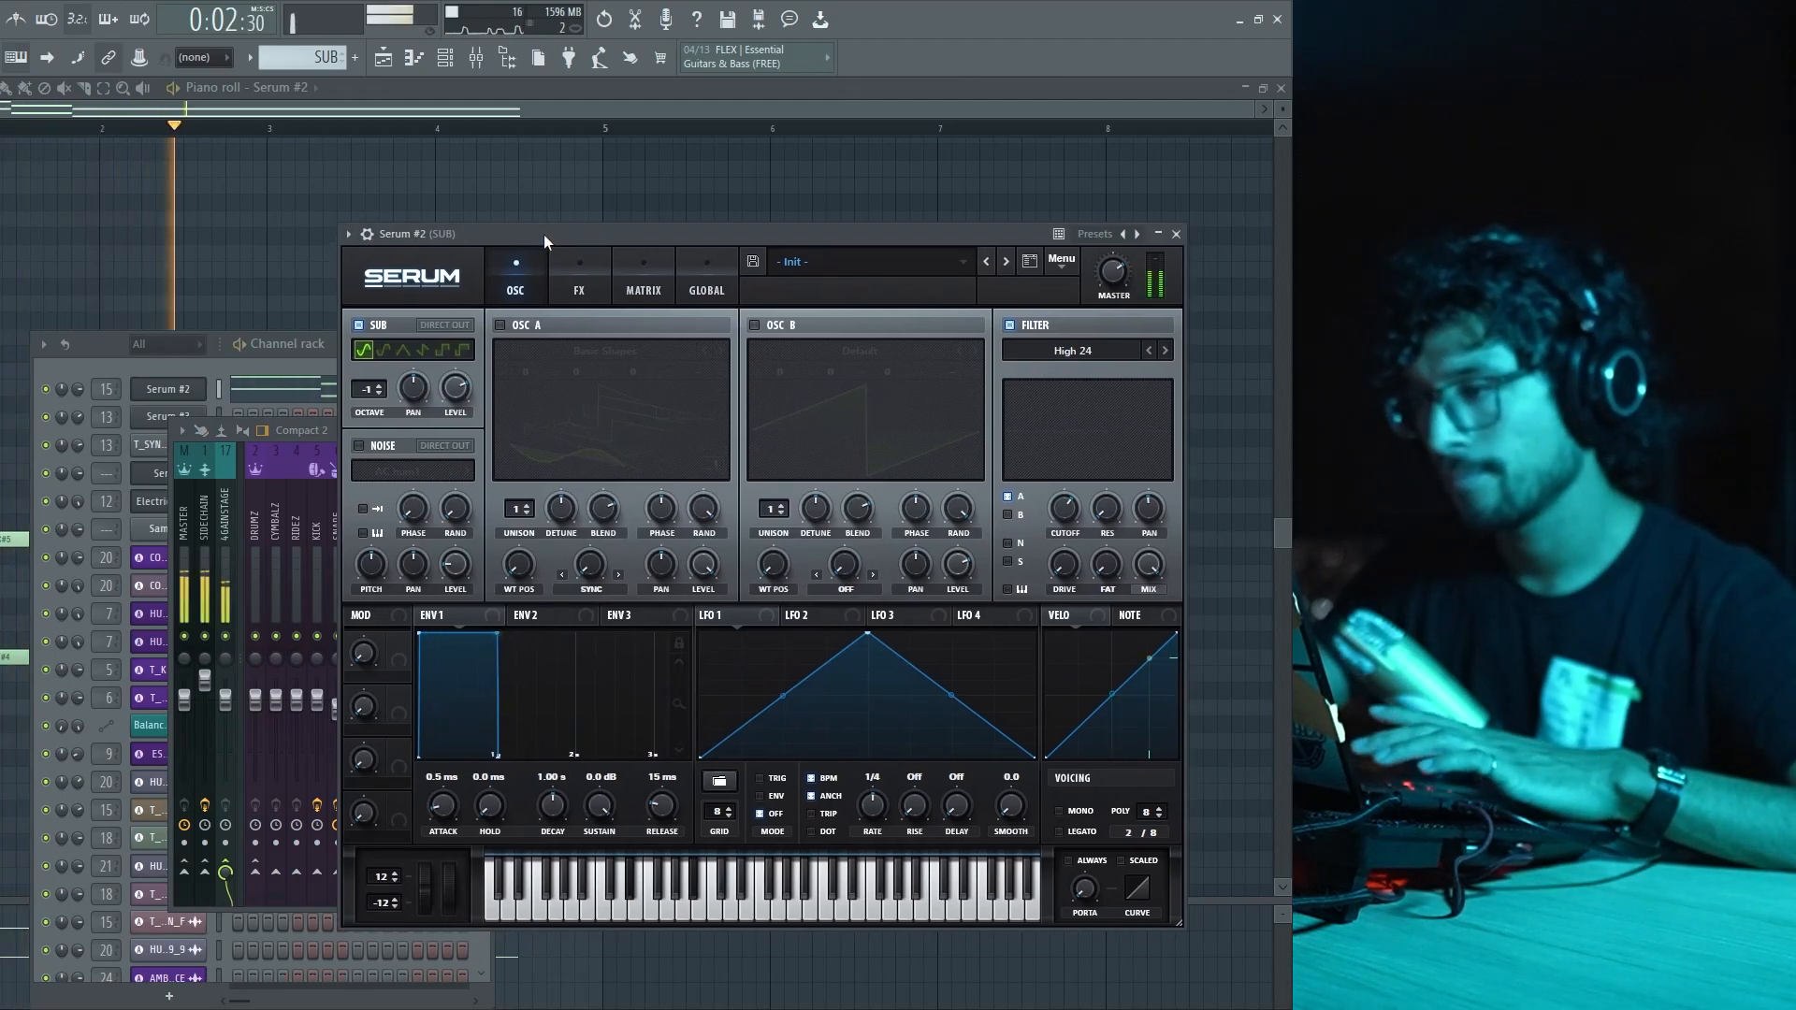
drag(547, 234, 391, 224)
key(space)
click(447, 58)
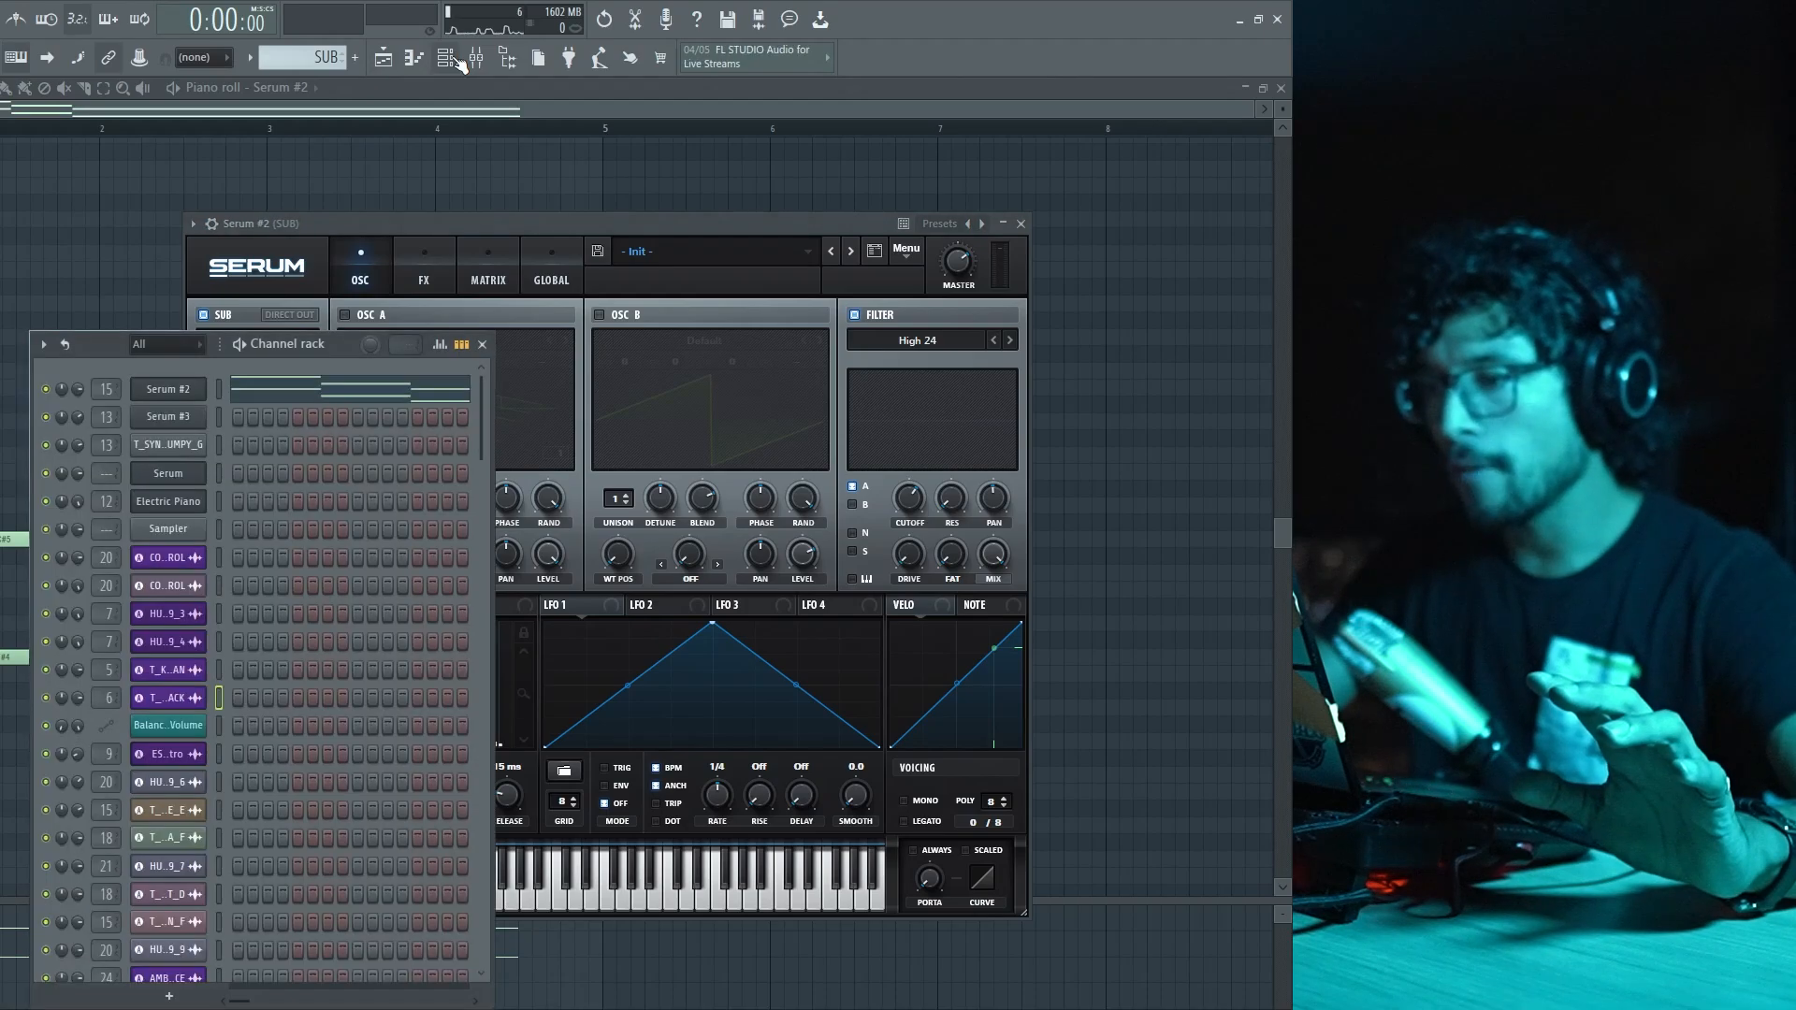
click(417, 271)
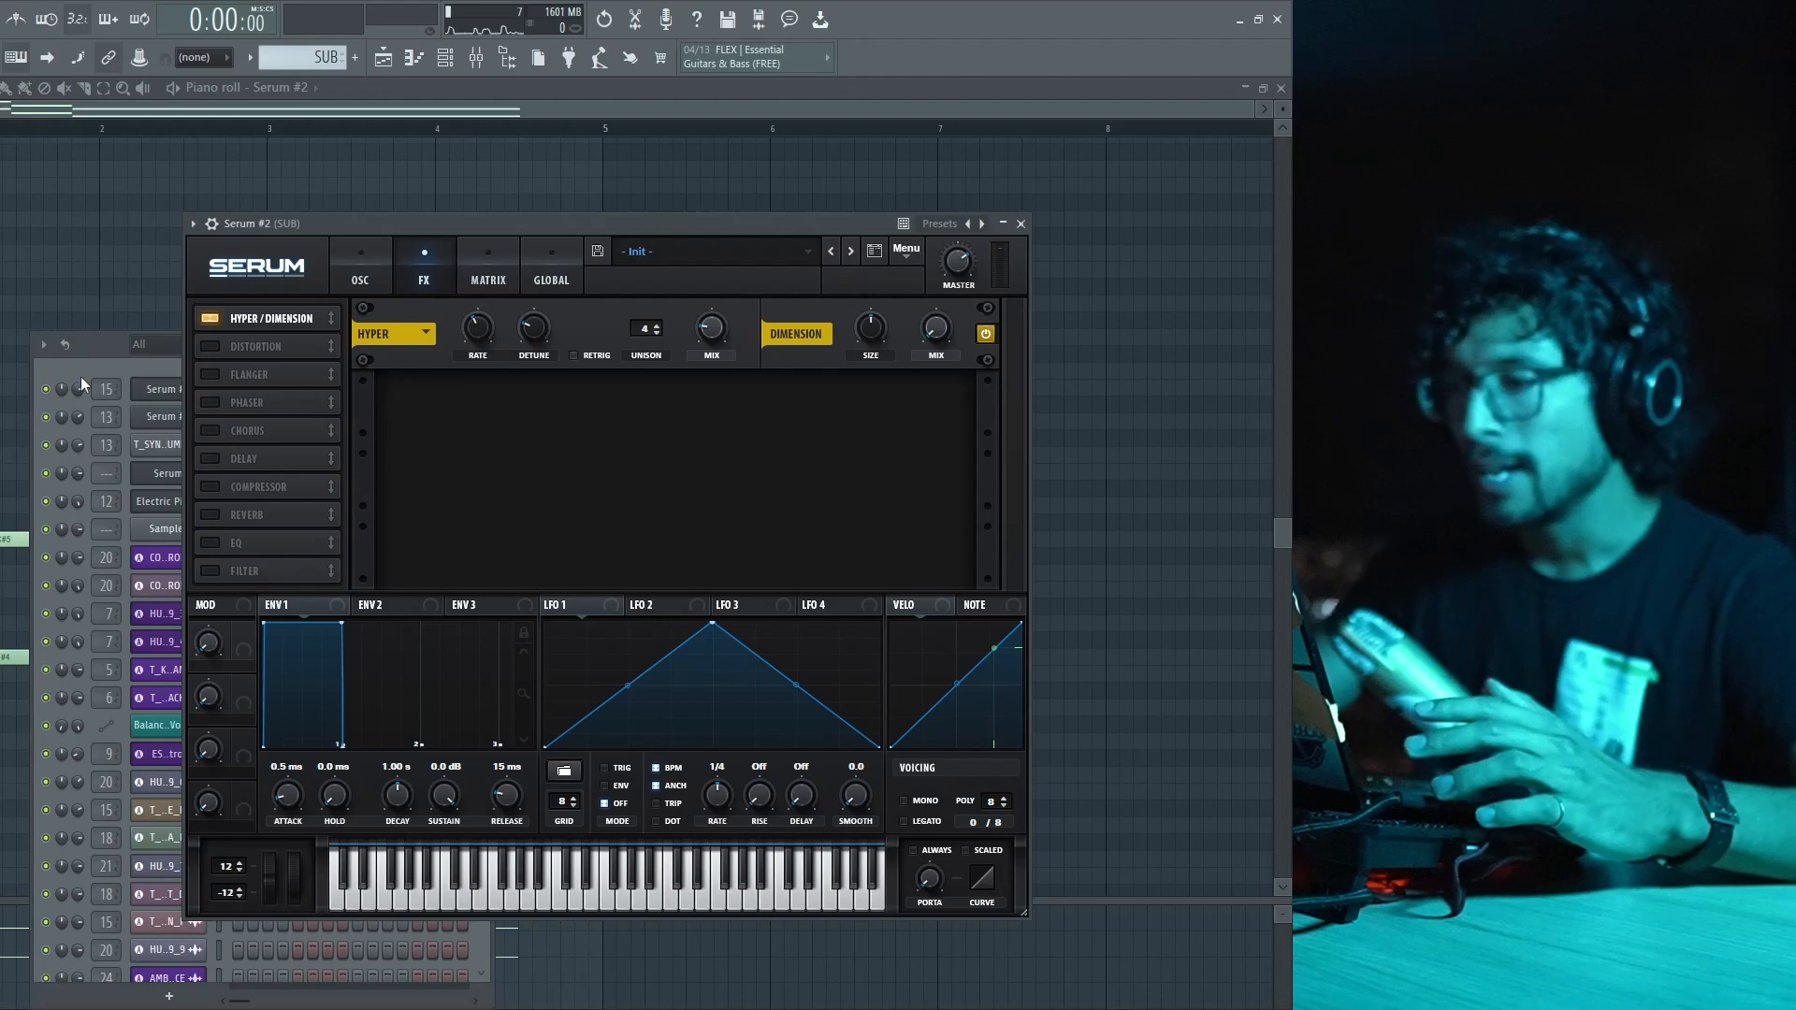
click(142, 365)
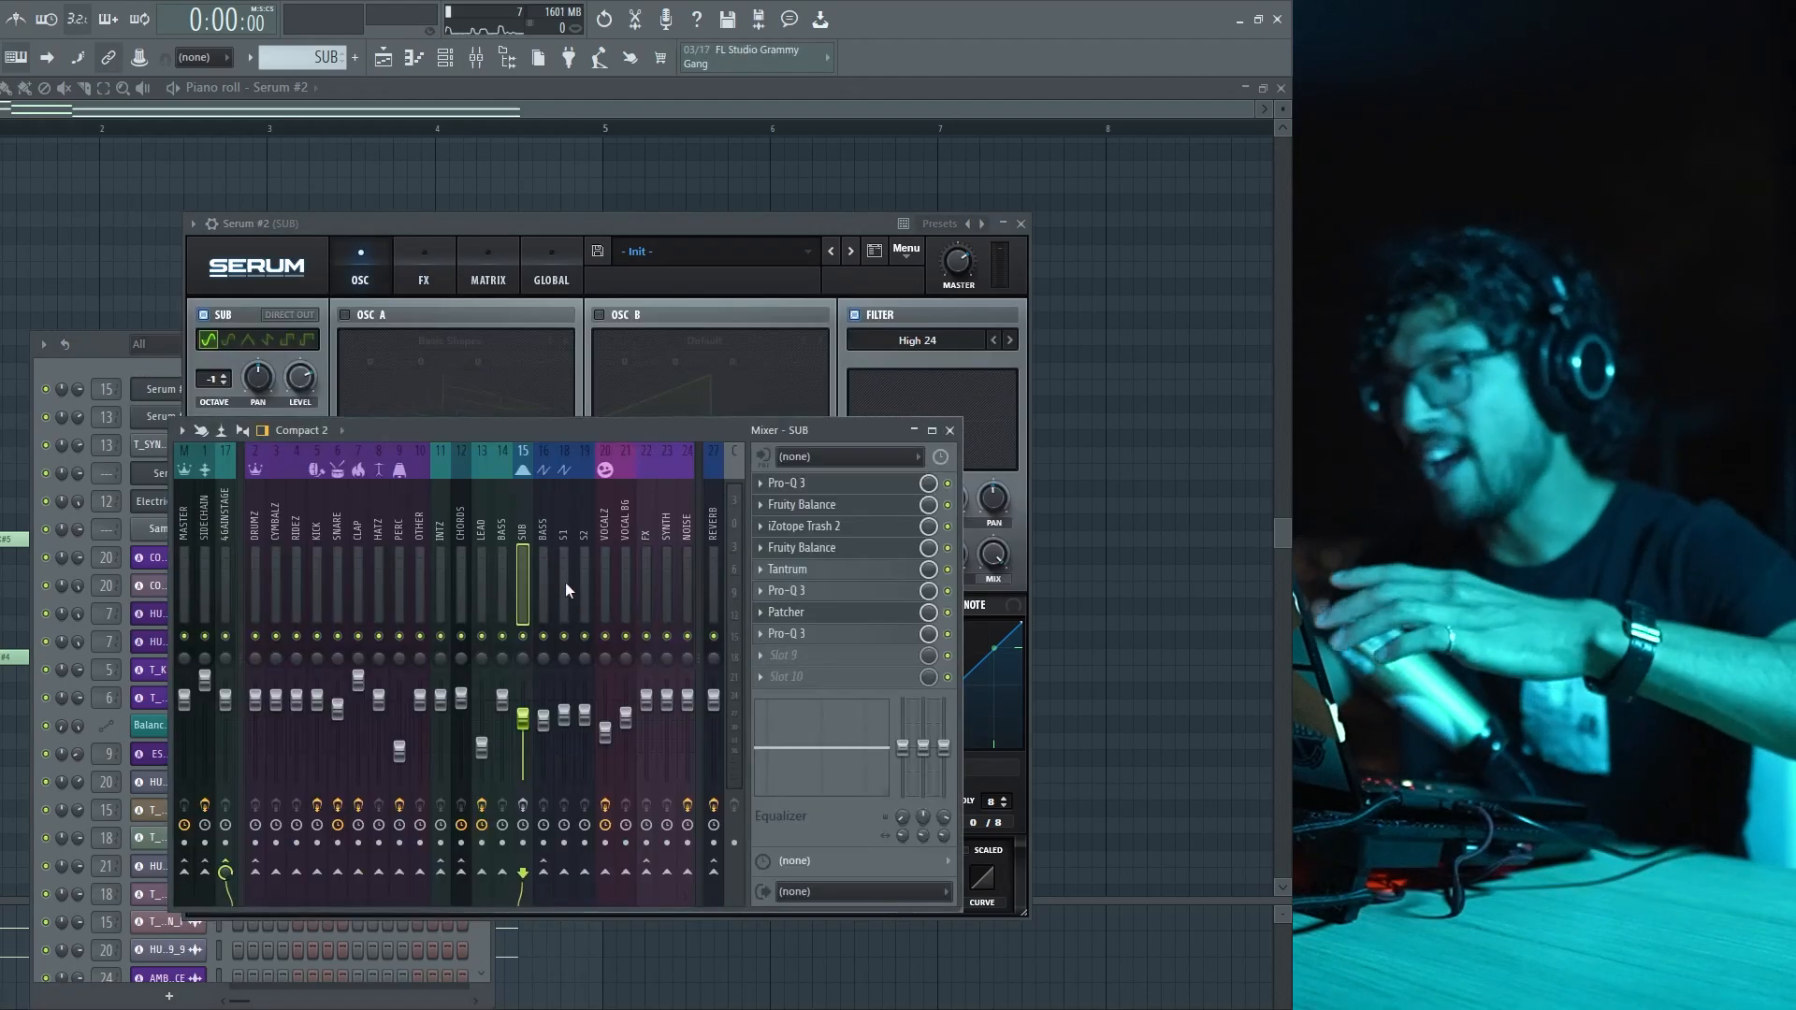
- Examine the first Pro-Q 3 equalizer curve on the SUB mixer track, and close the Serum #2 window
click(842, 483)
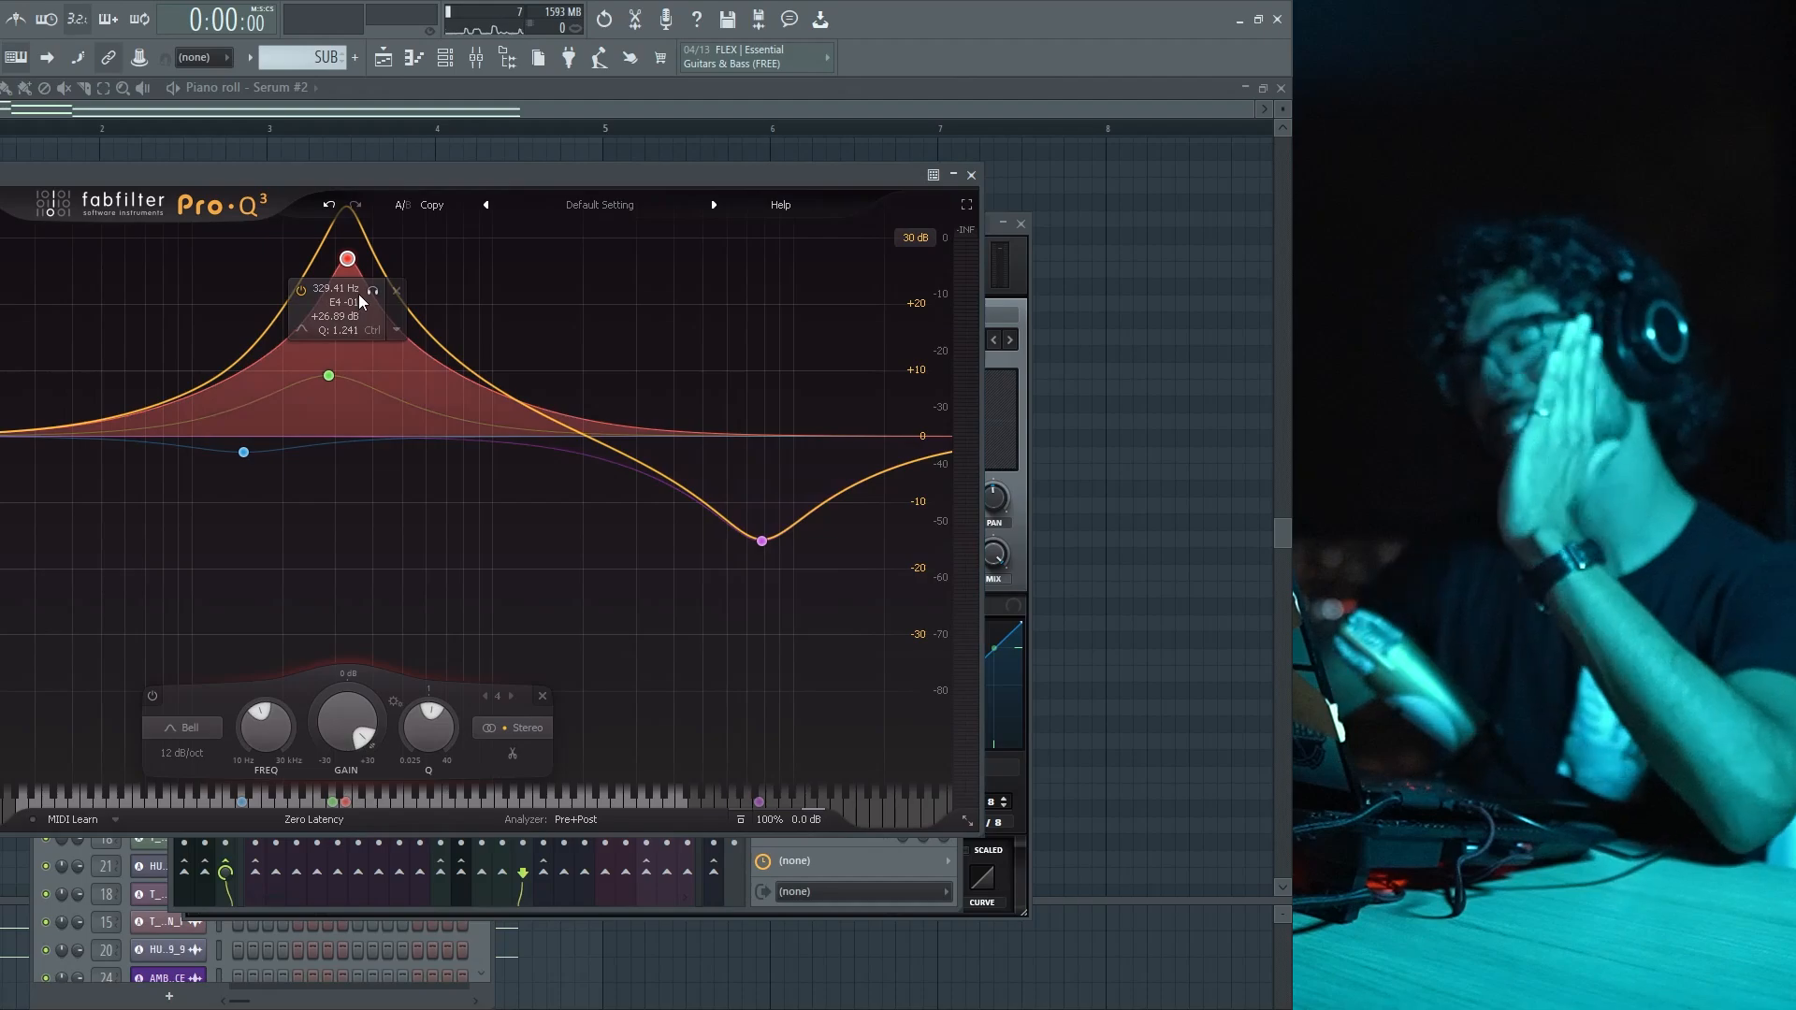
click(972, 176)
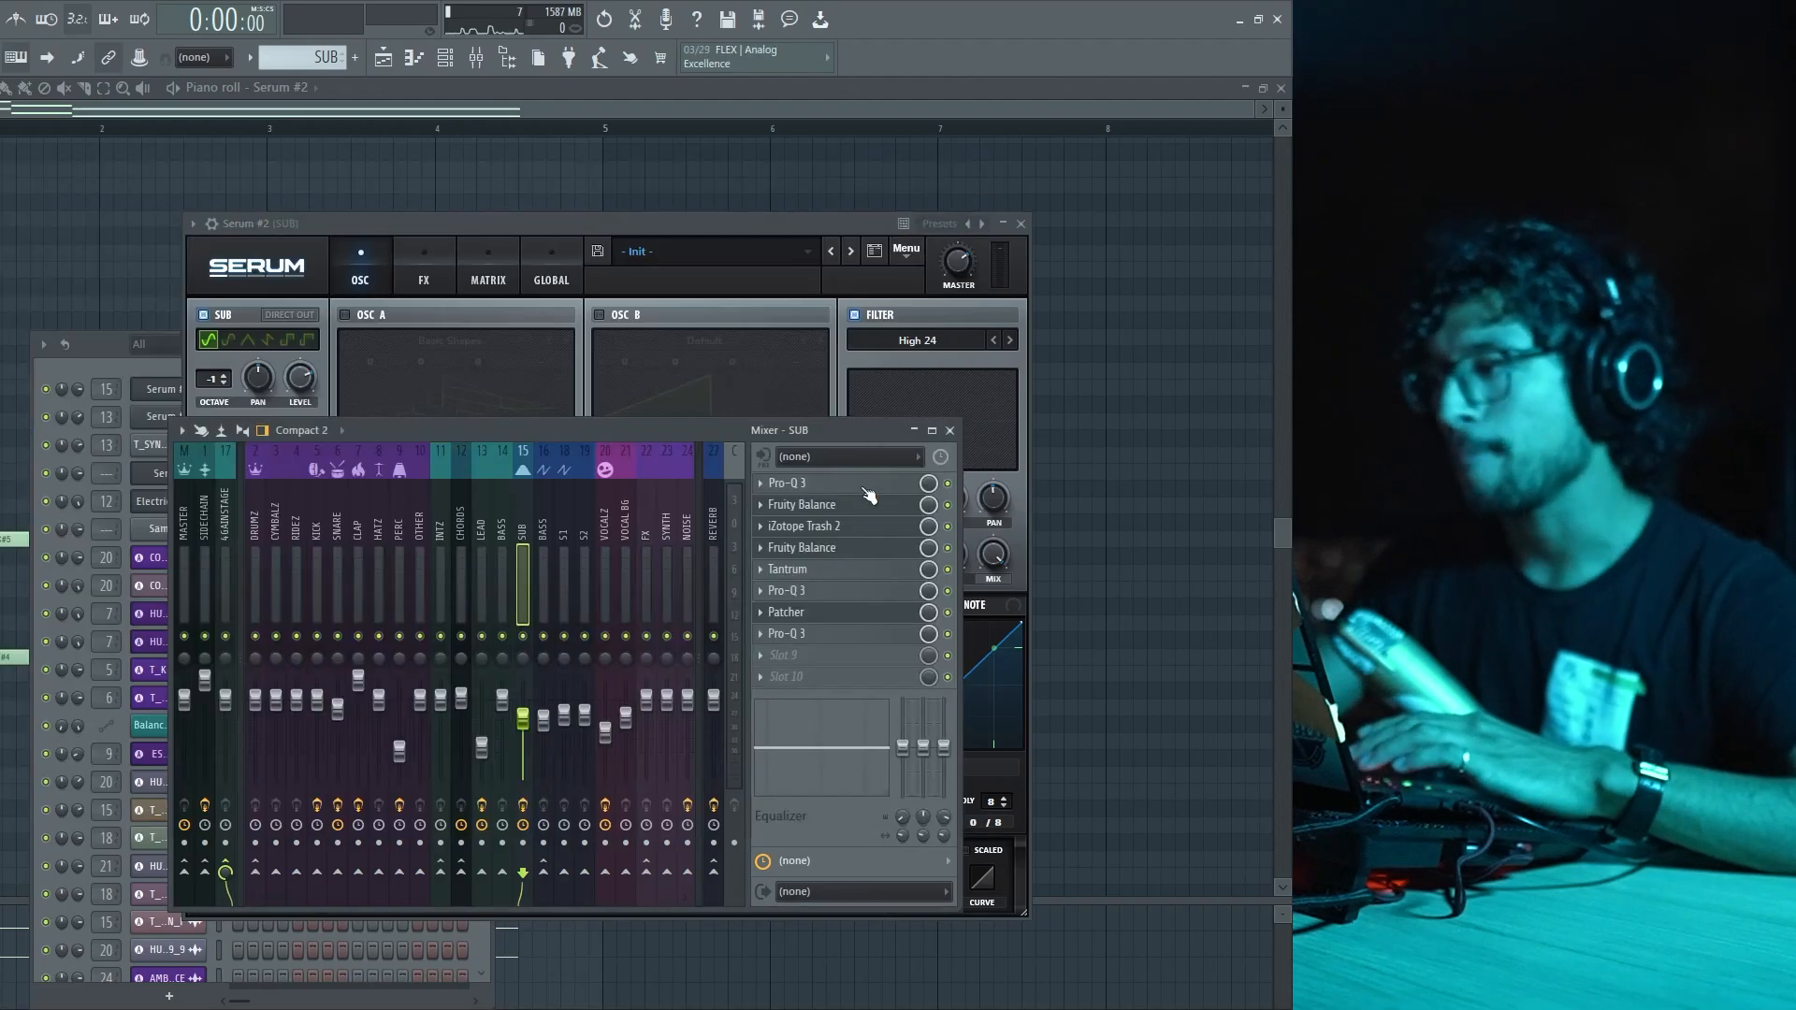
click(858, 484)
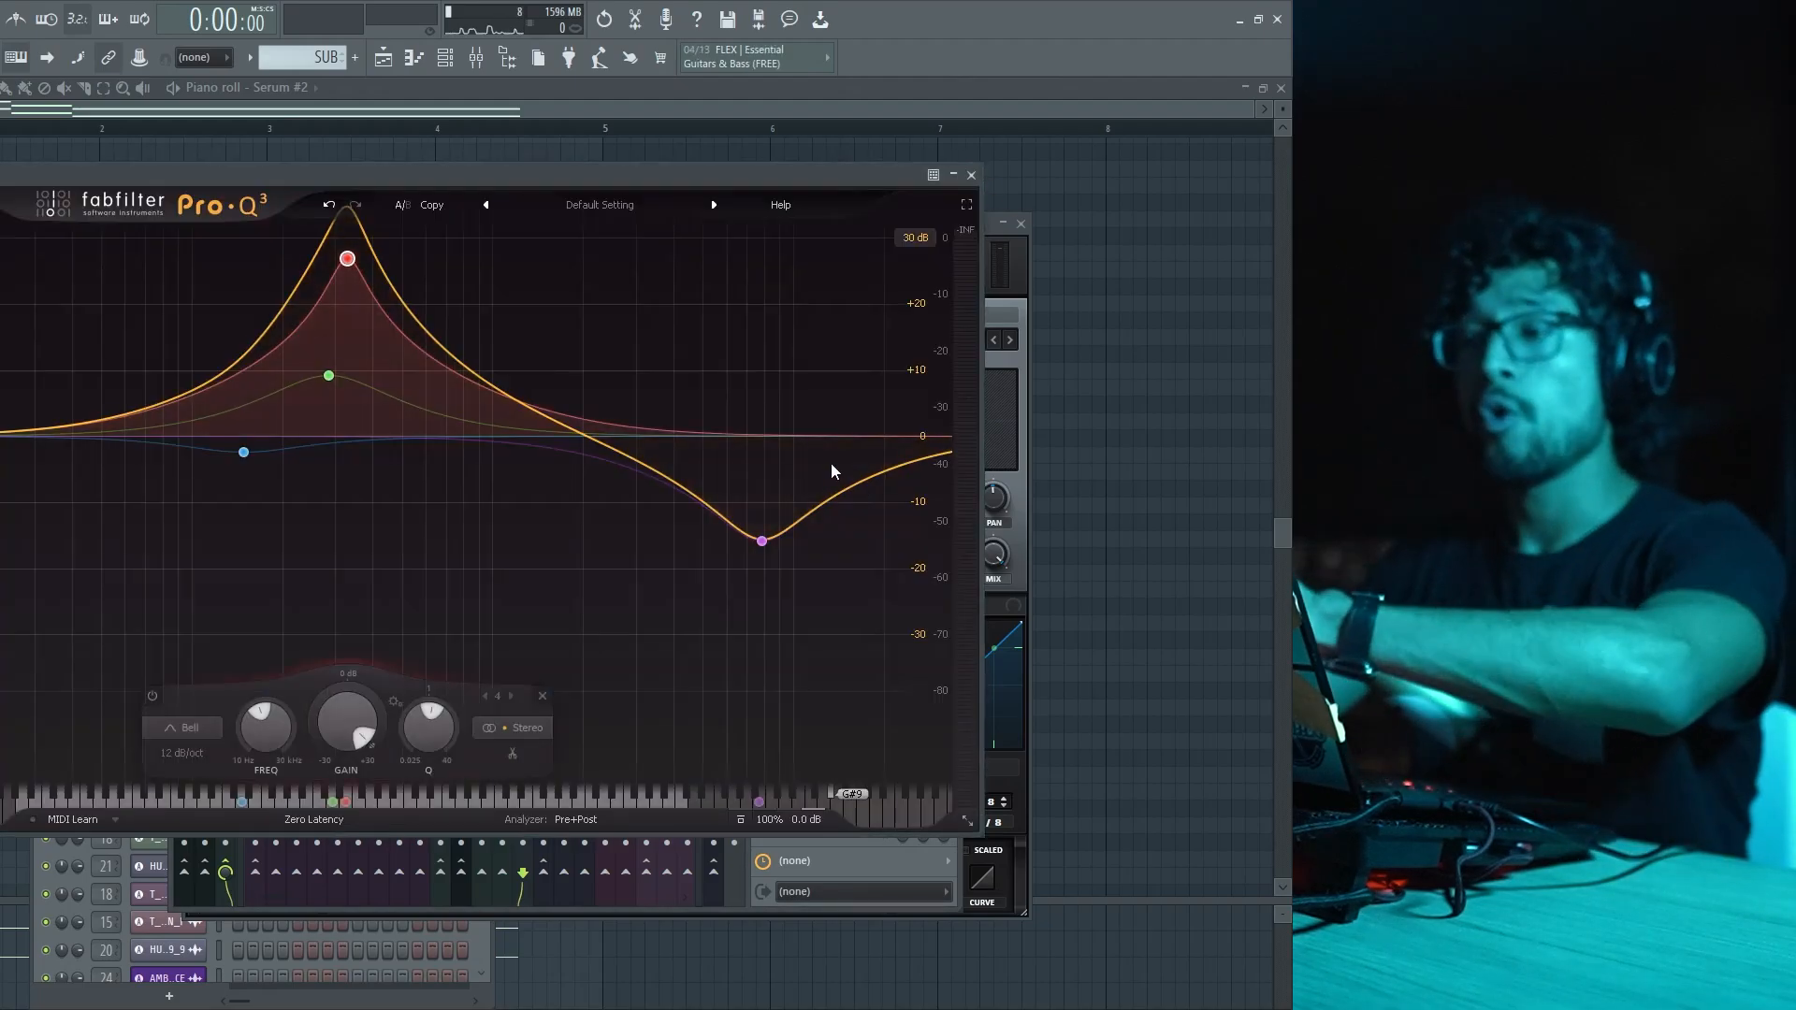
click(1023, 225)
drag(805, 176, 703, 531)
- Examine the SUB track's iZotope Trash 2 distortion, close it, and toggle the last Pro-Q 3 in the chain
click(917, 526)
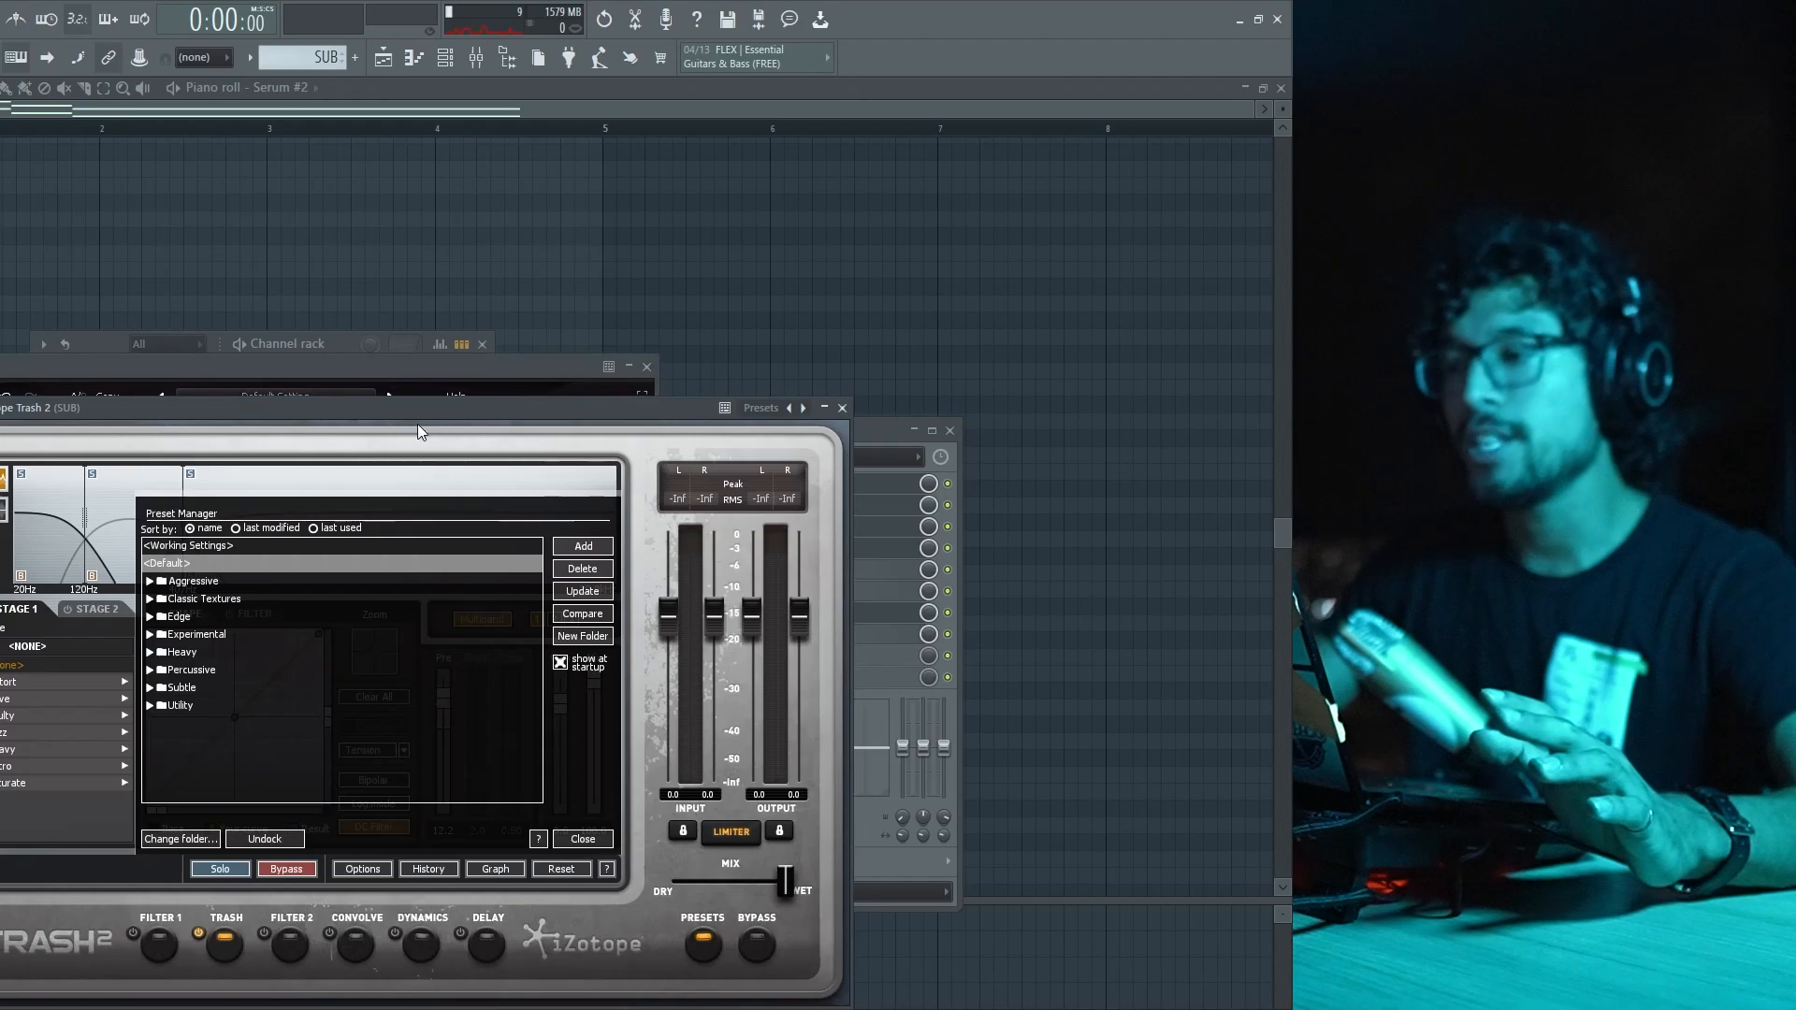
drag(418, 431, 803, 445)
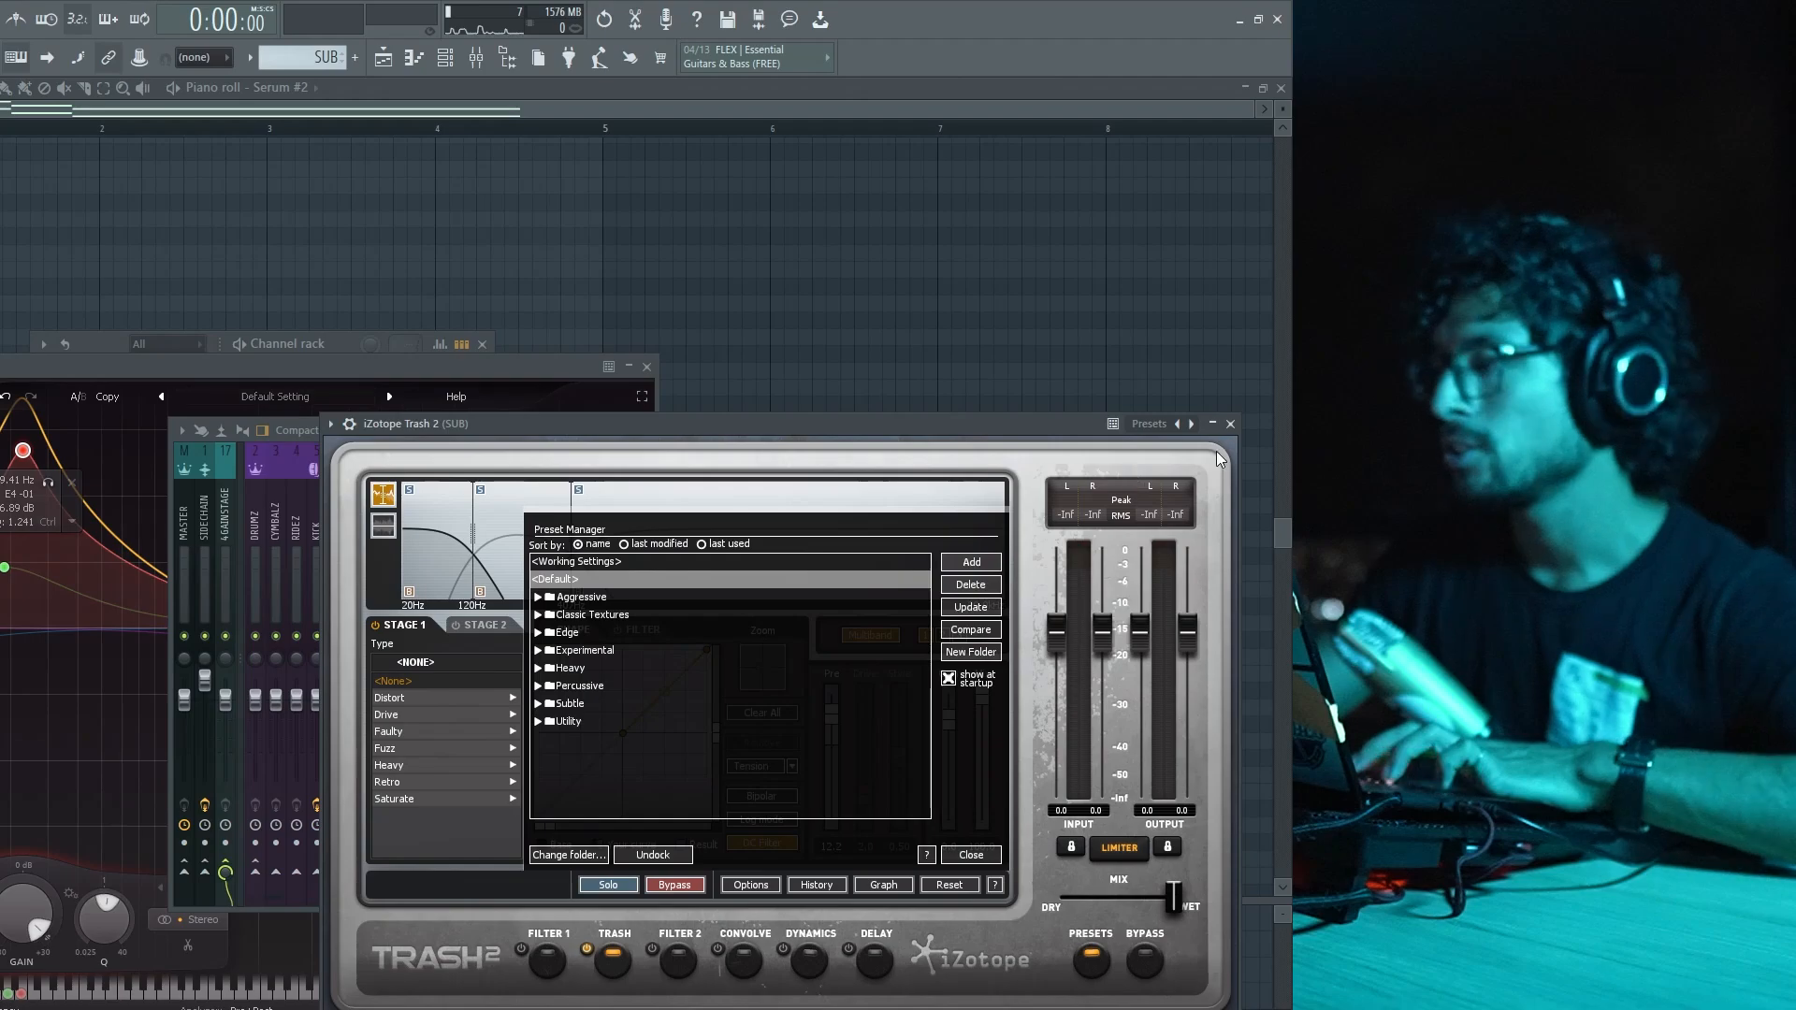
click(1232, 425)
click(947, 633)
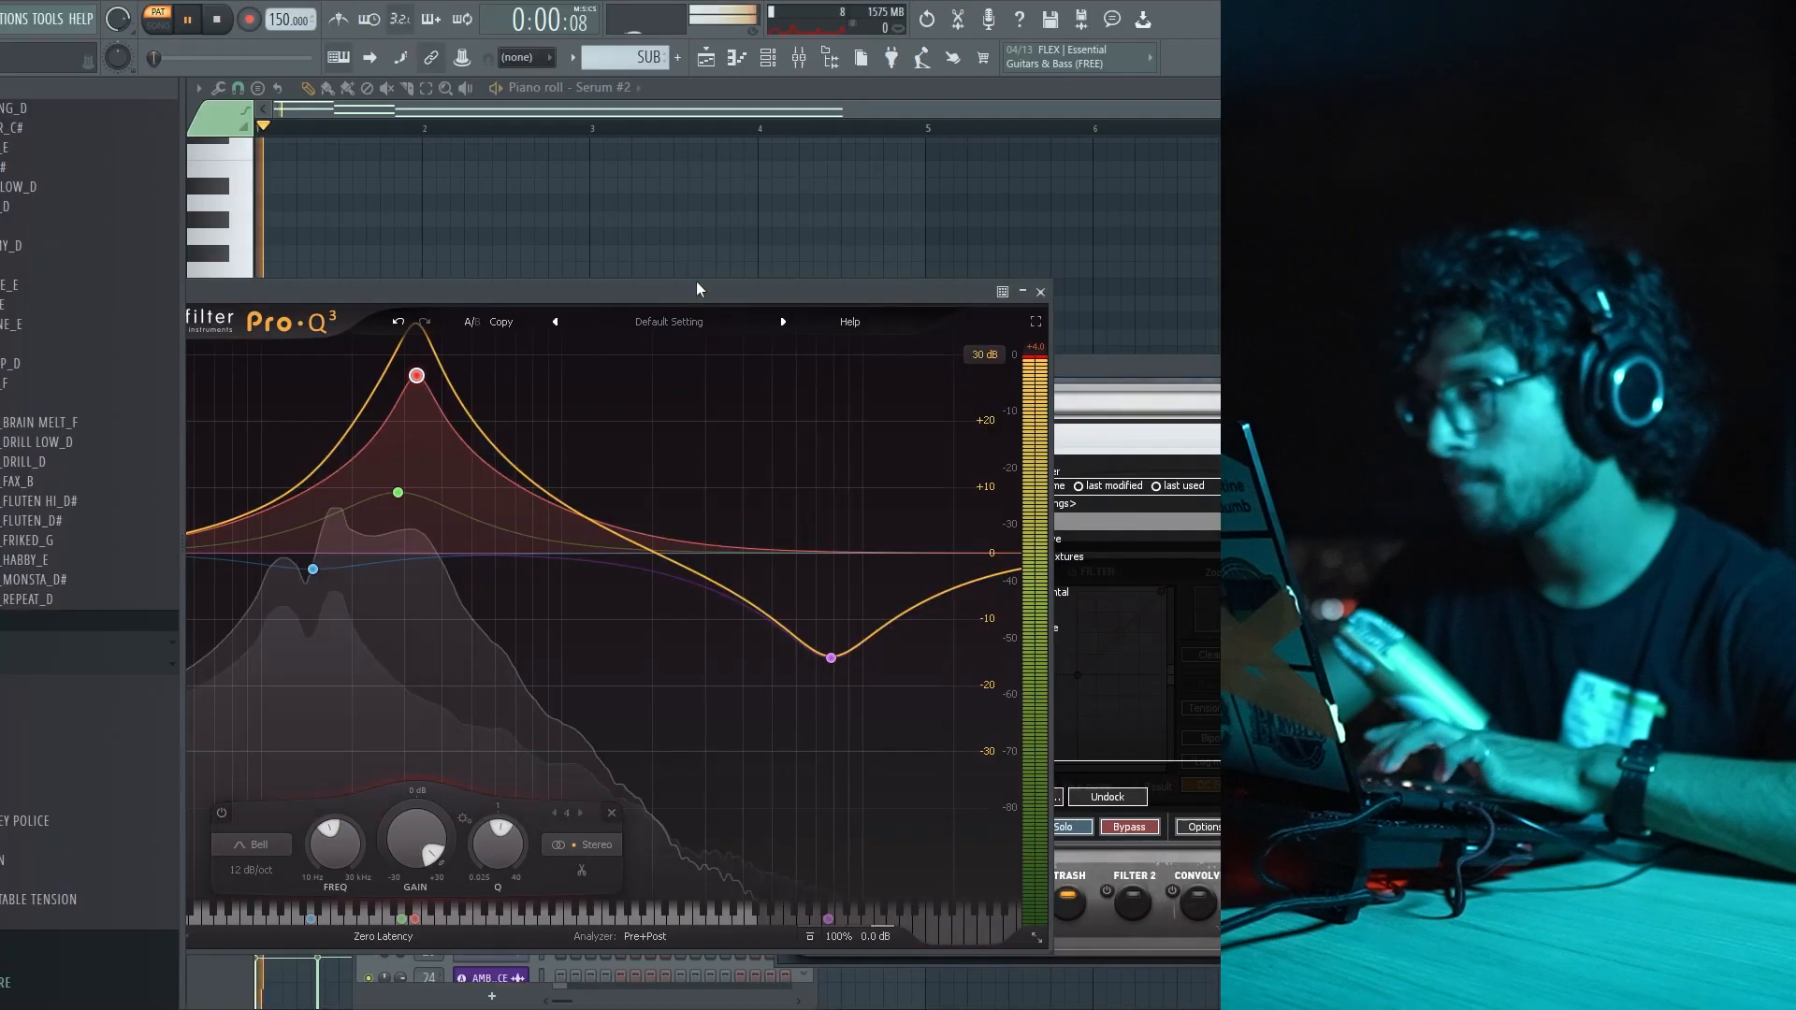
- Try boosting the peak band of the SUB track's Pro-Q 3 to +30 dB, and undo the boost
drag(411, 376, 228, 335)
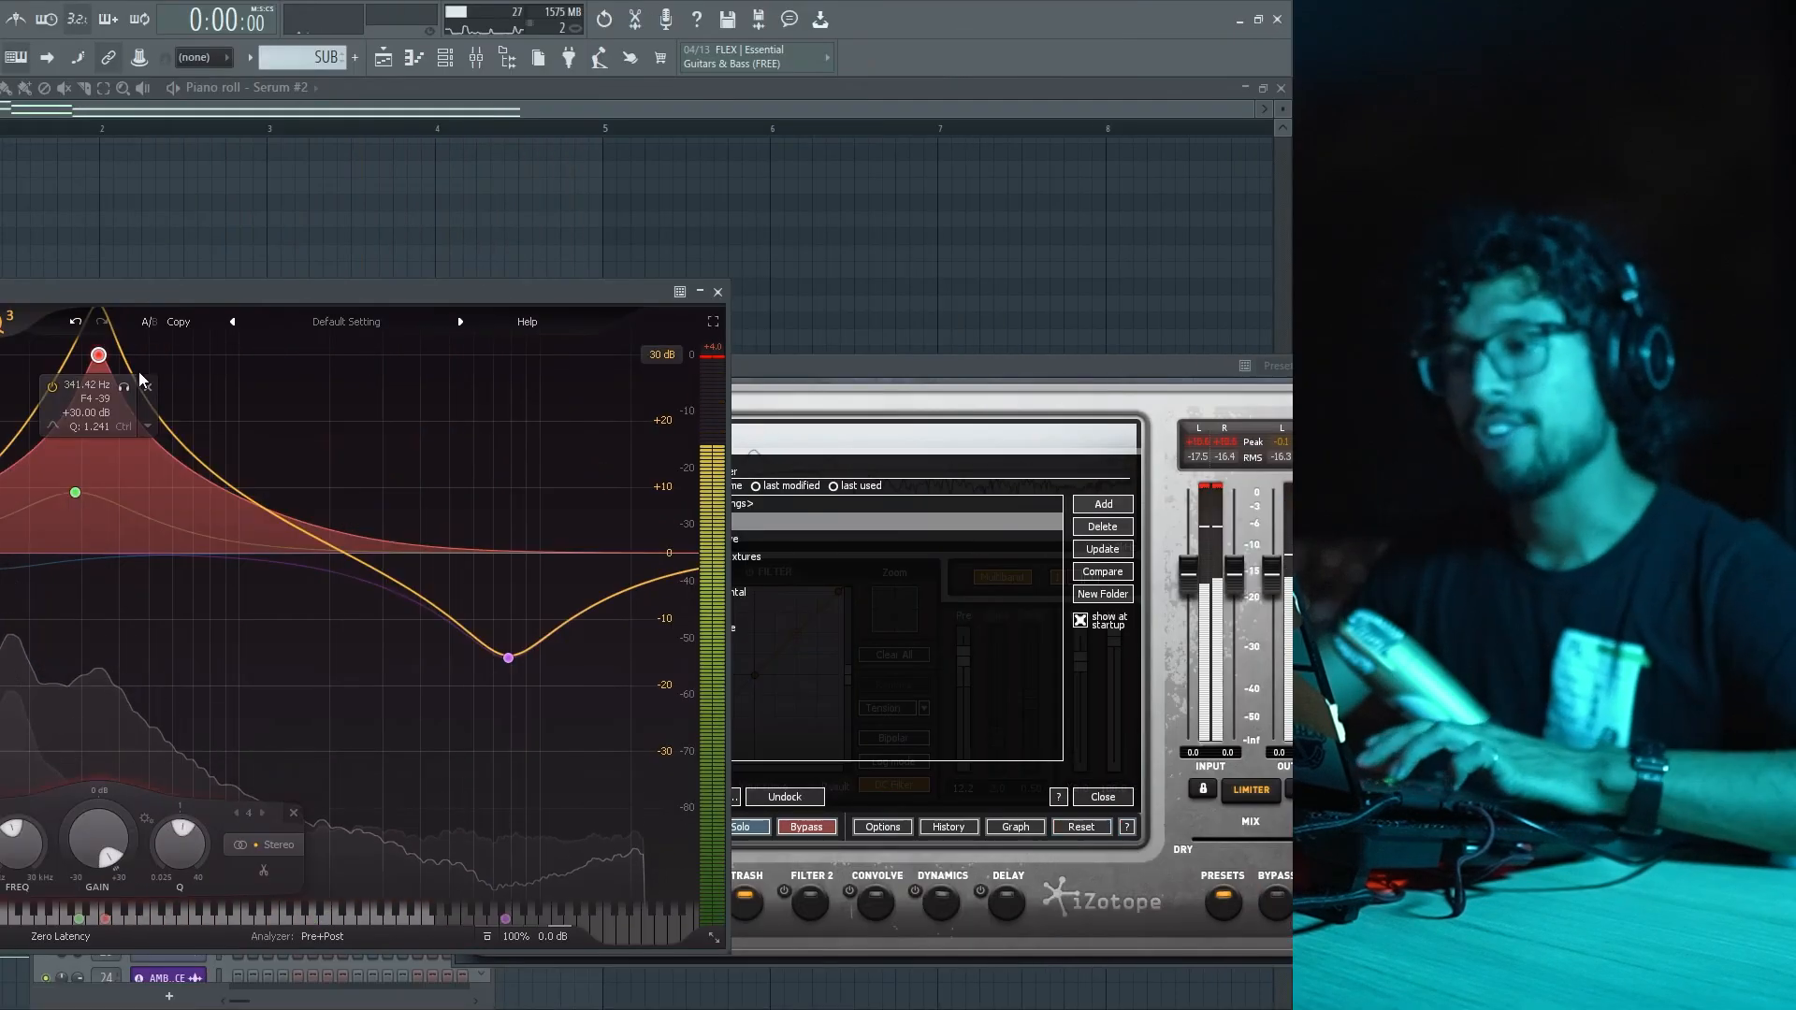
click(67, 324)
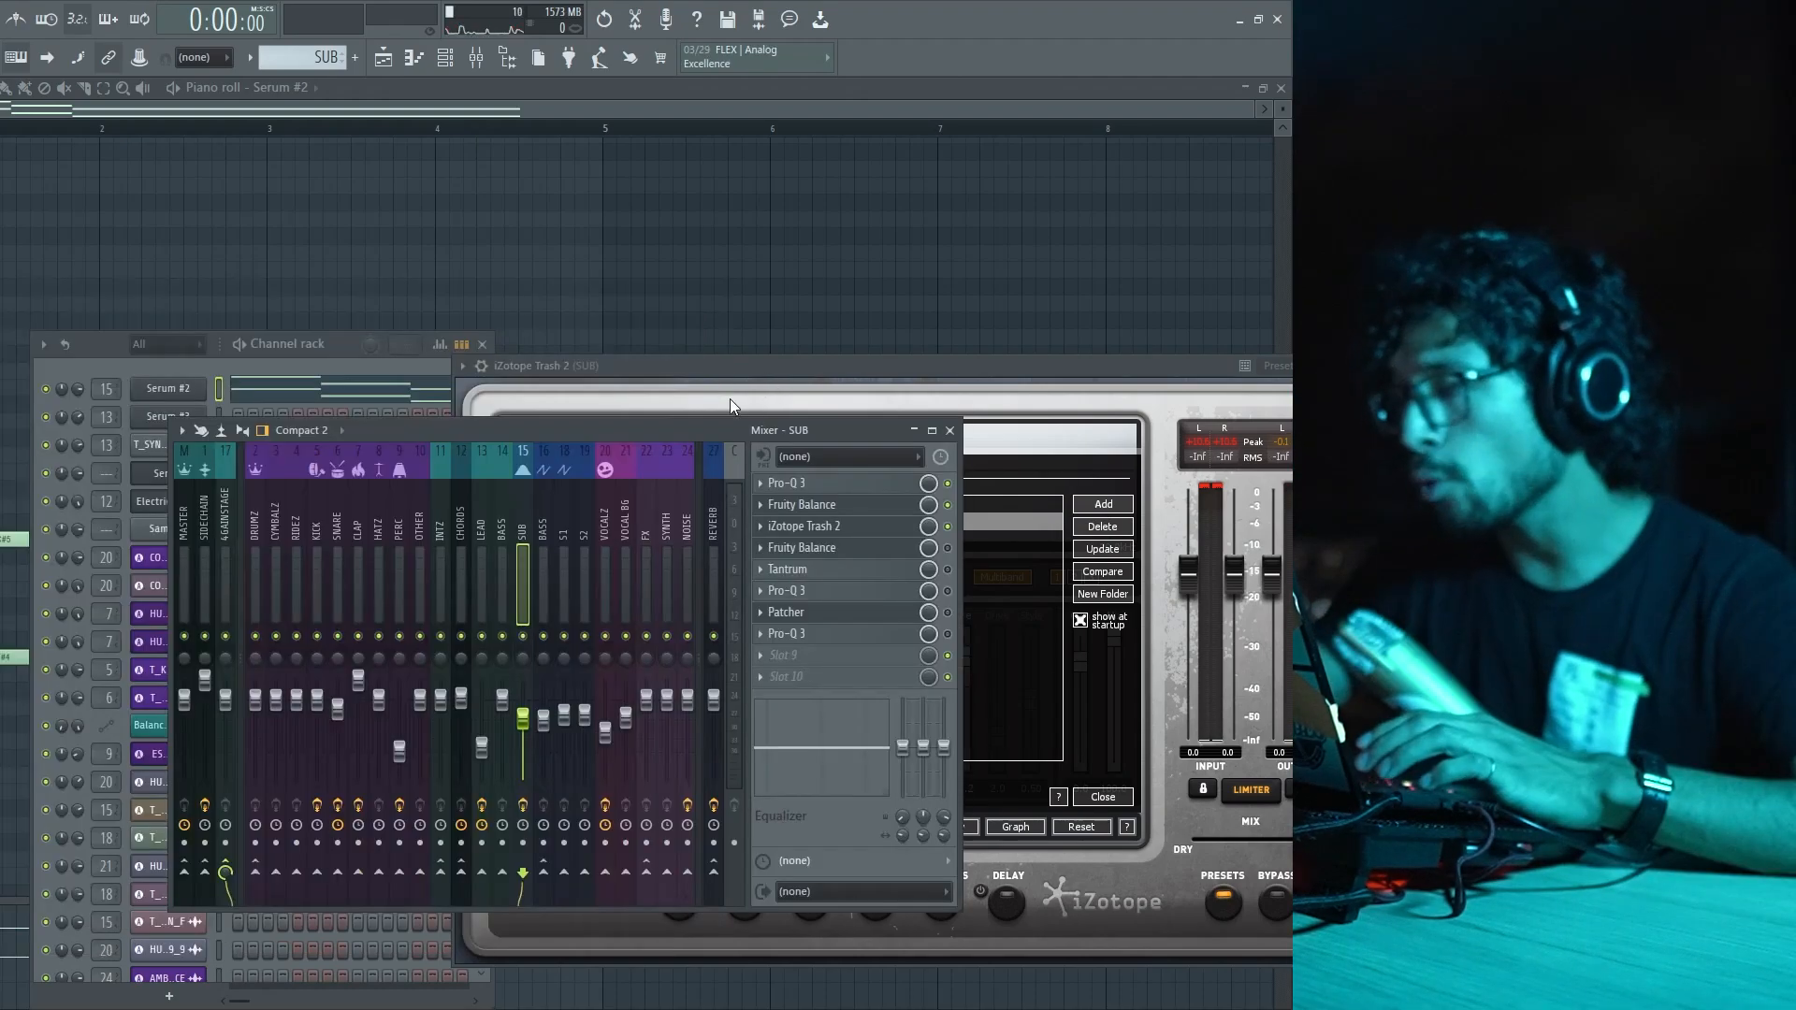
- Examine the distortion settings of bands 1, 2 and 3 in the SUB track's iZotope Trash 2, and close the plugin
drag(766, 371, 345, 240)
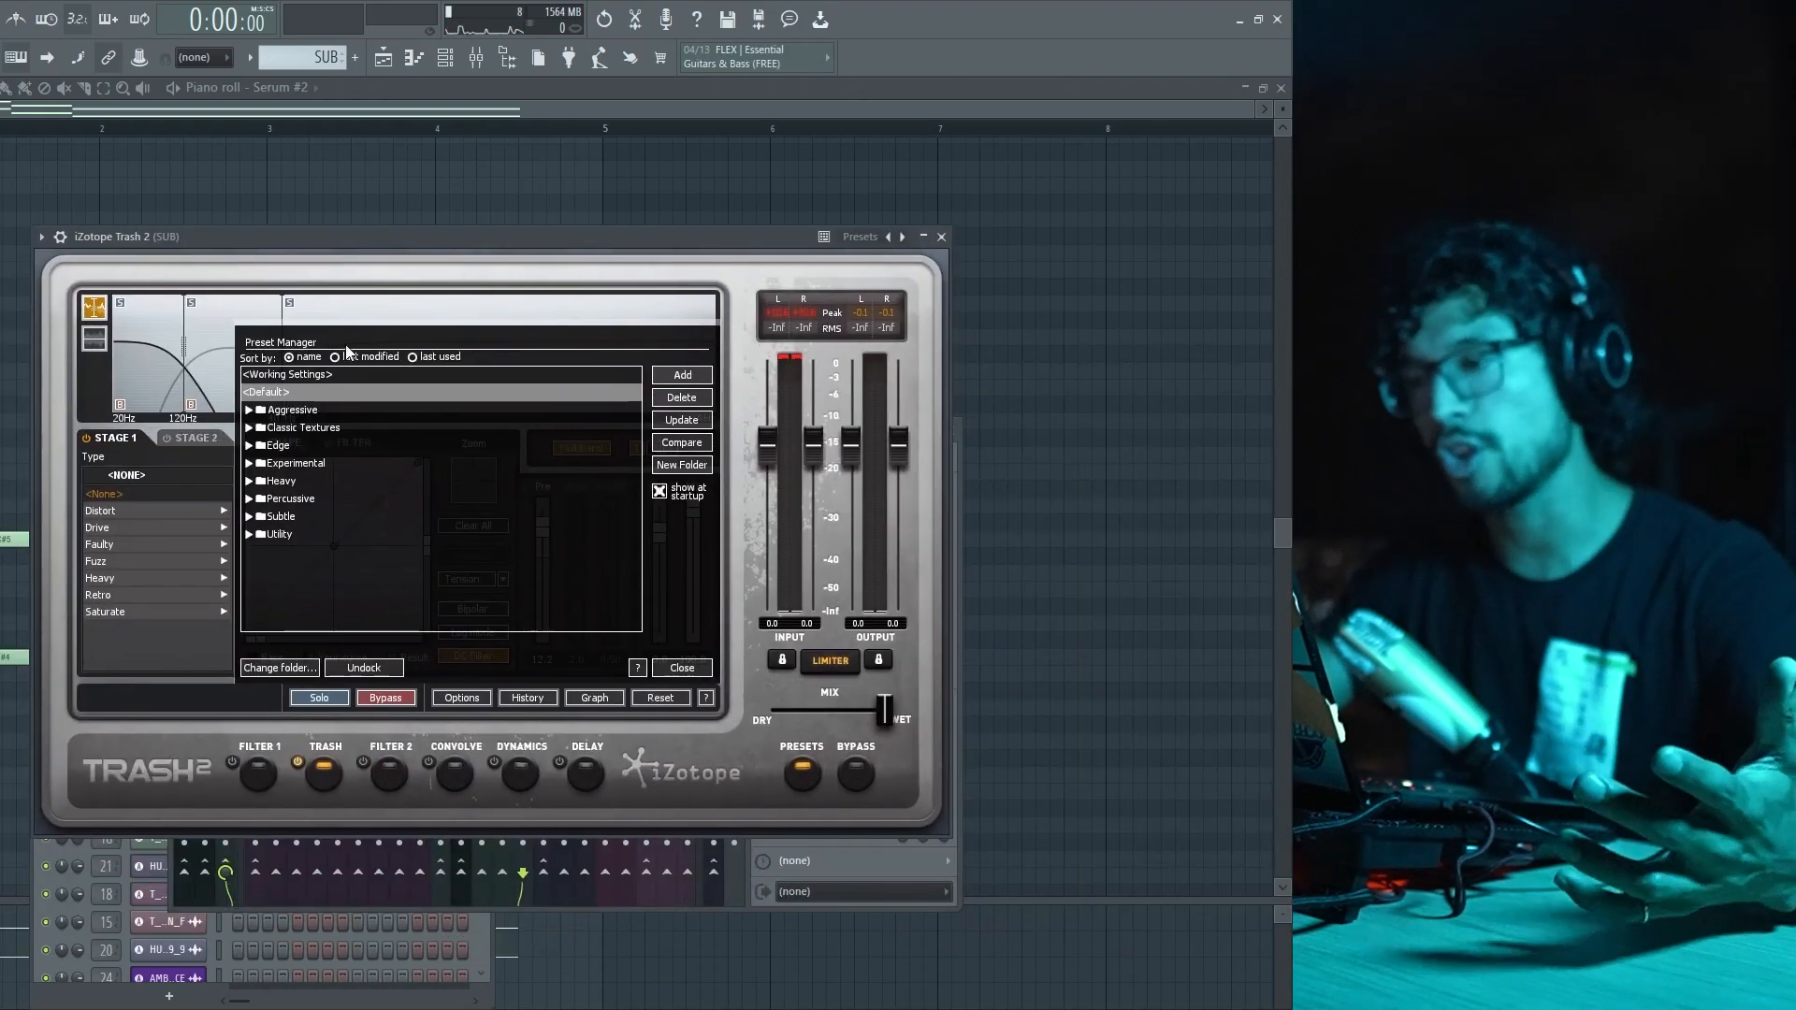
click(682, 672)
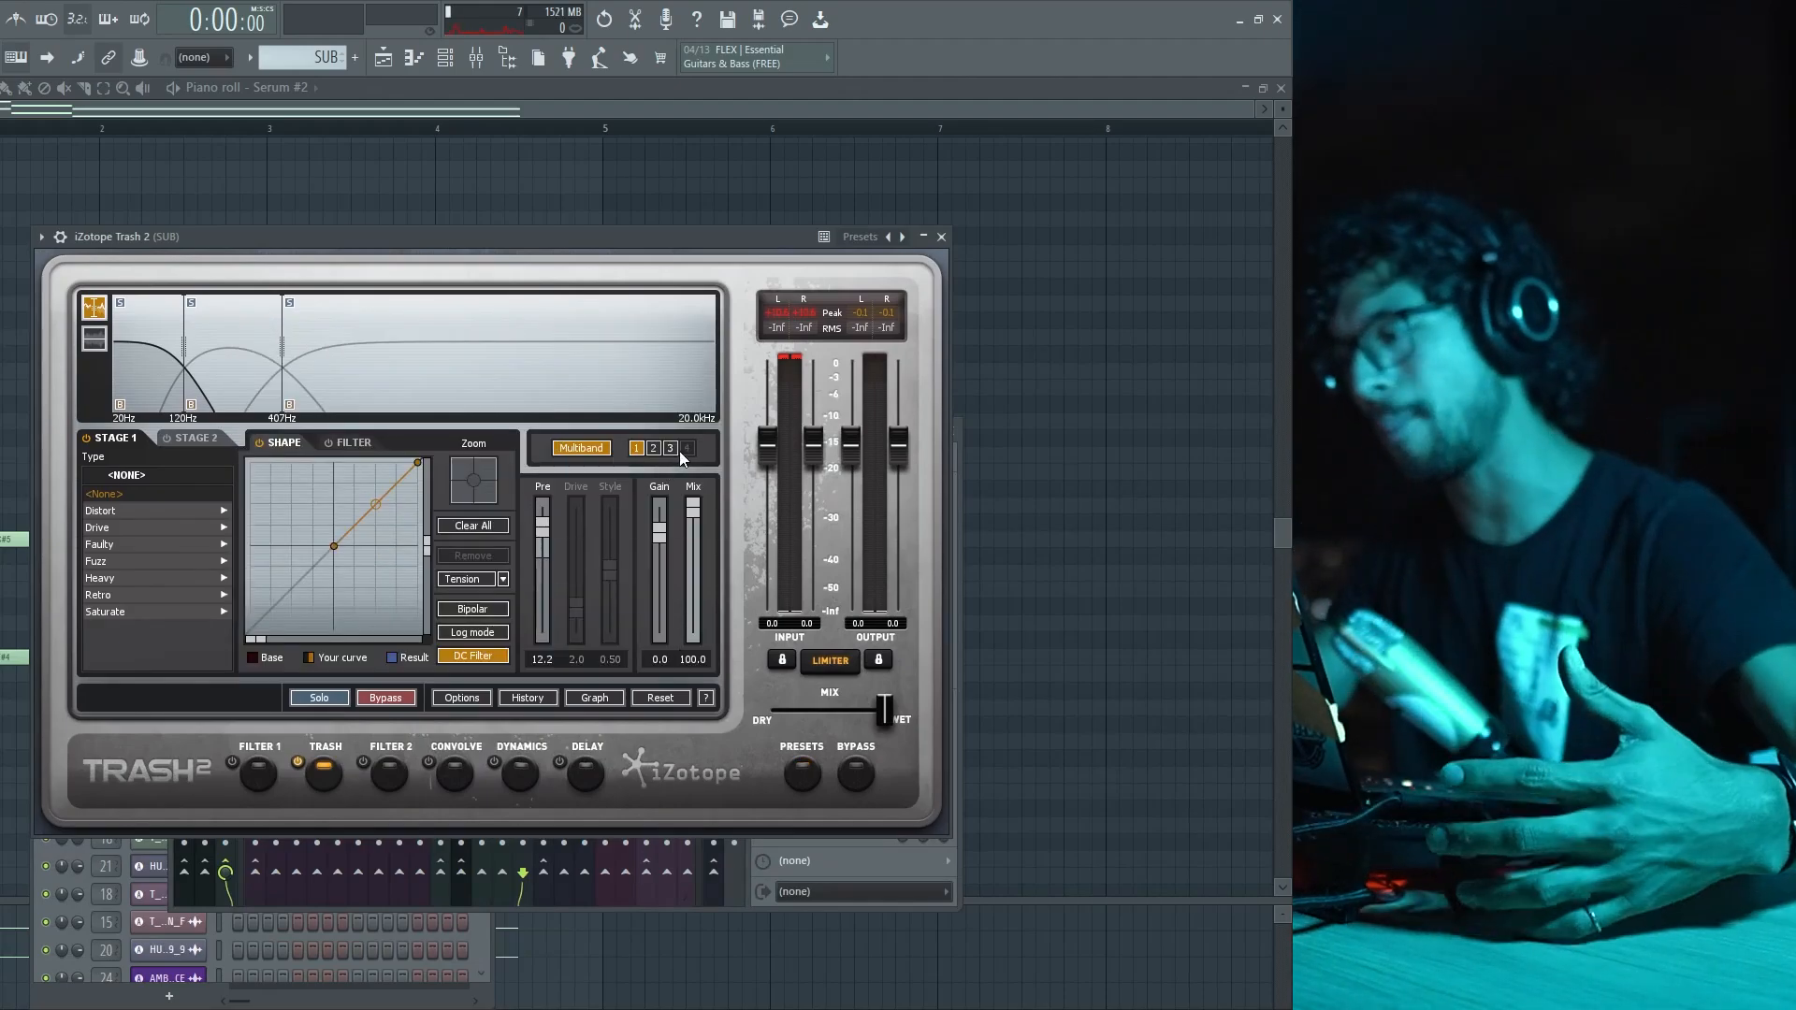
click(674, 450)
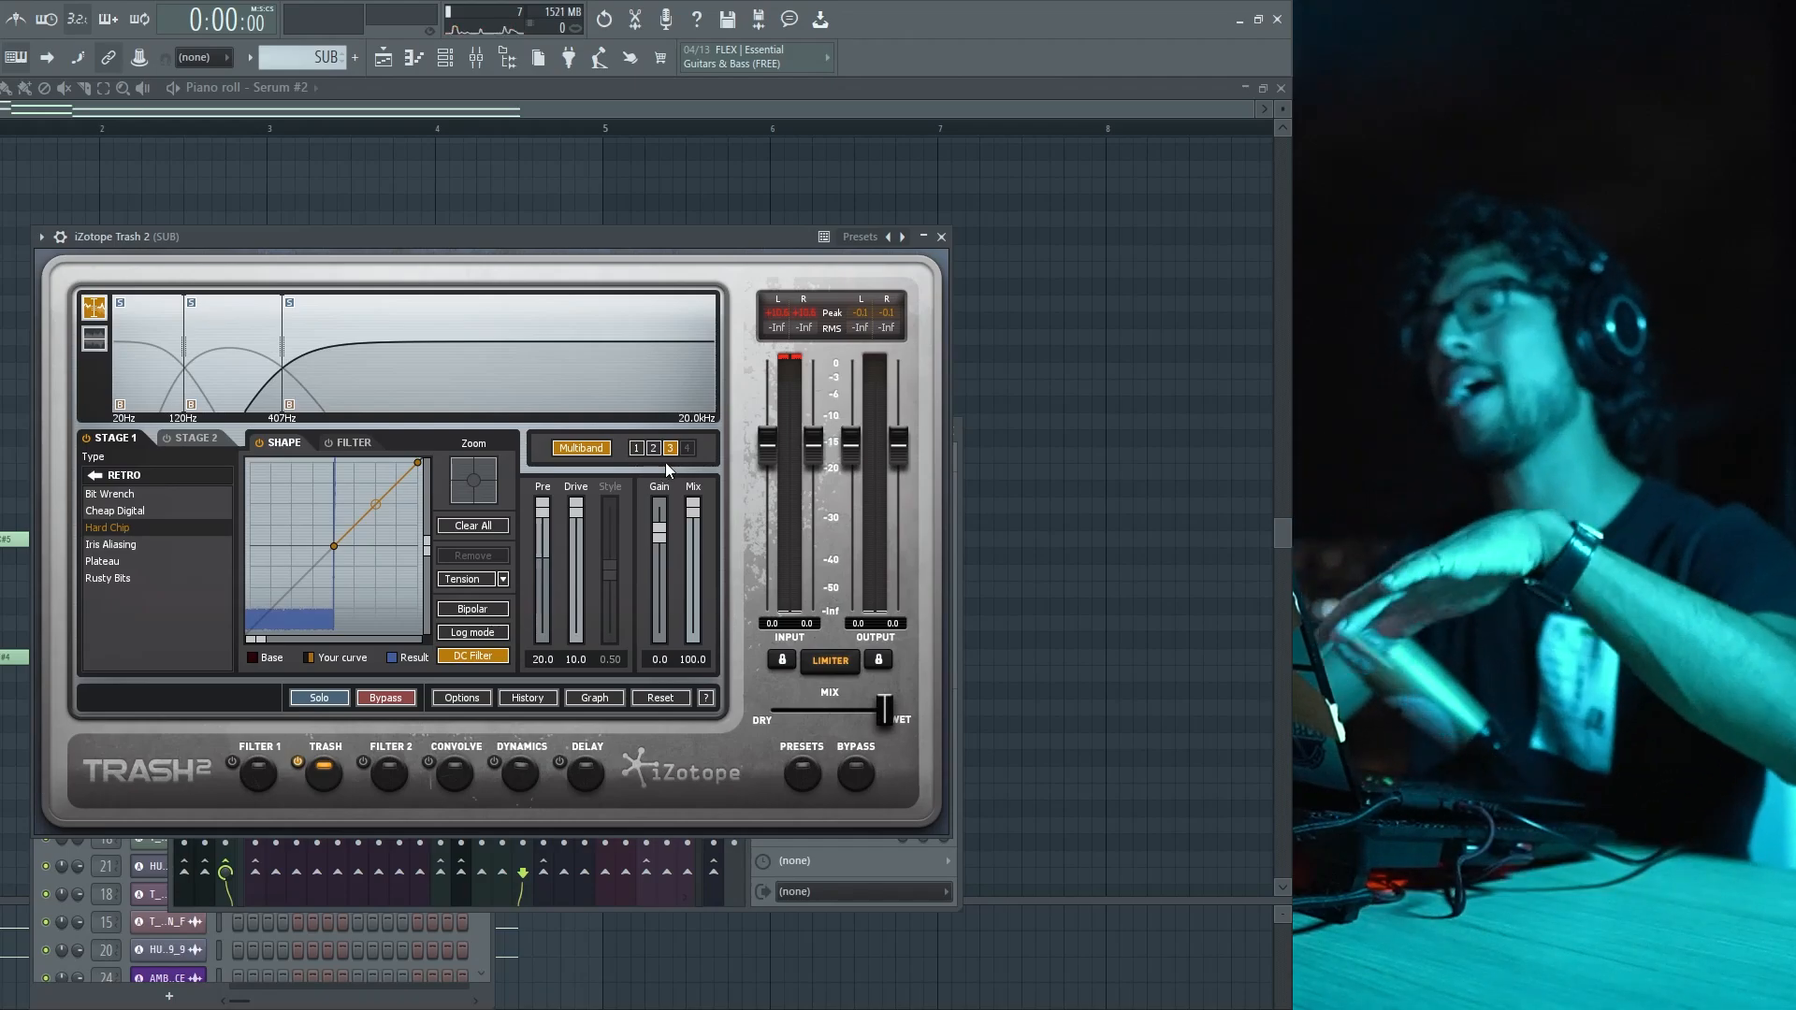
click(654, 449)
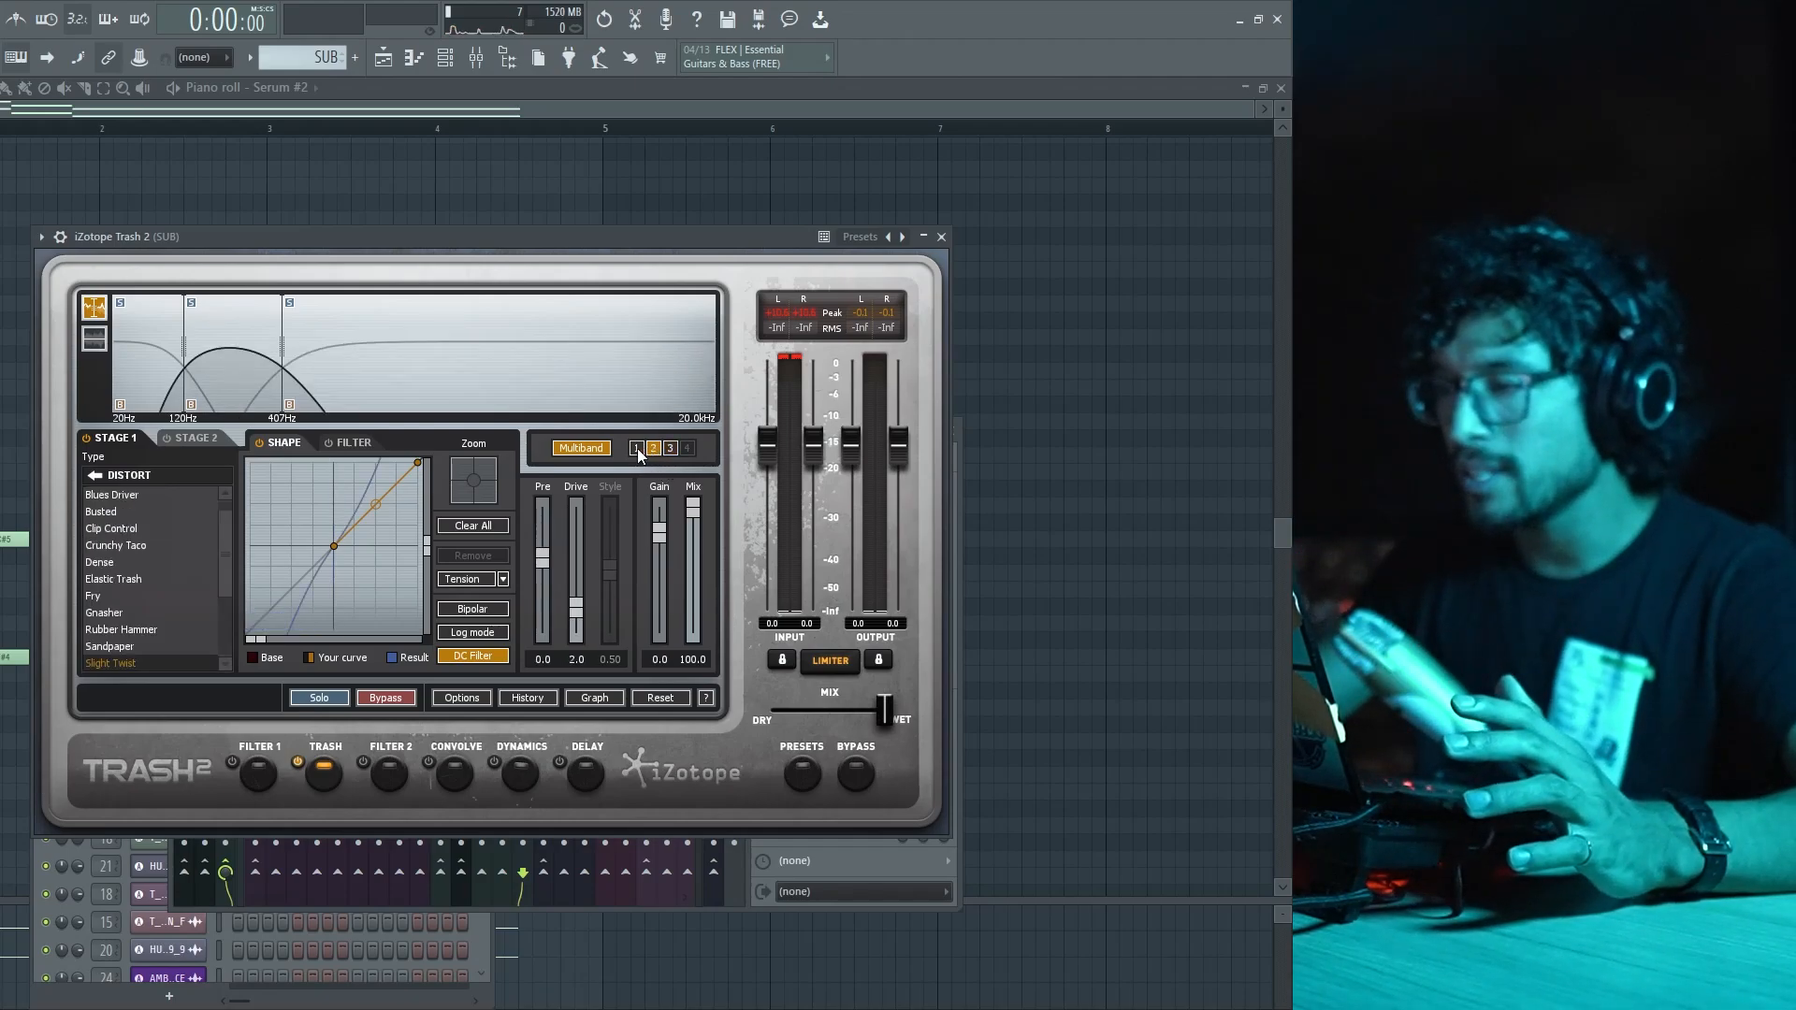
click(635, 448)
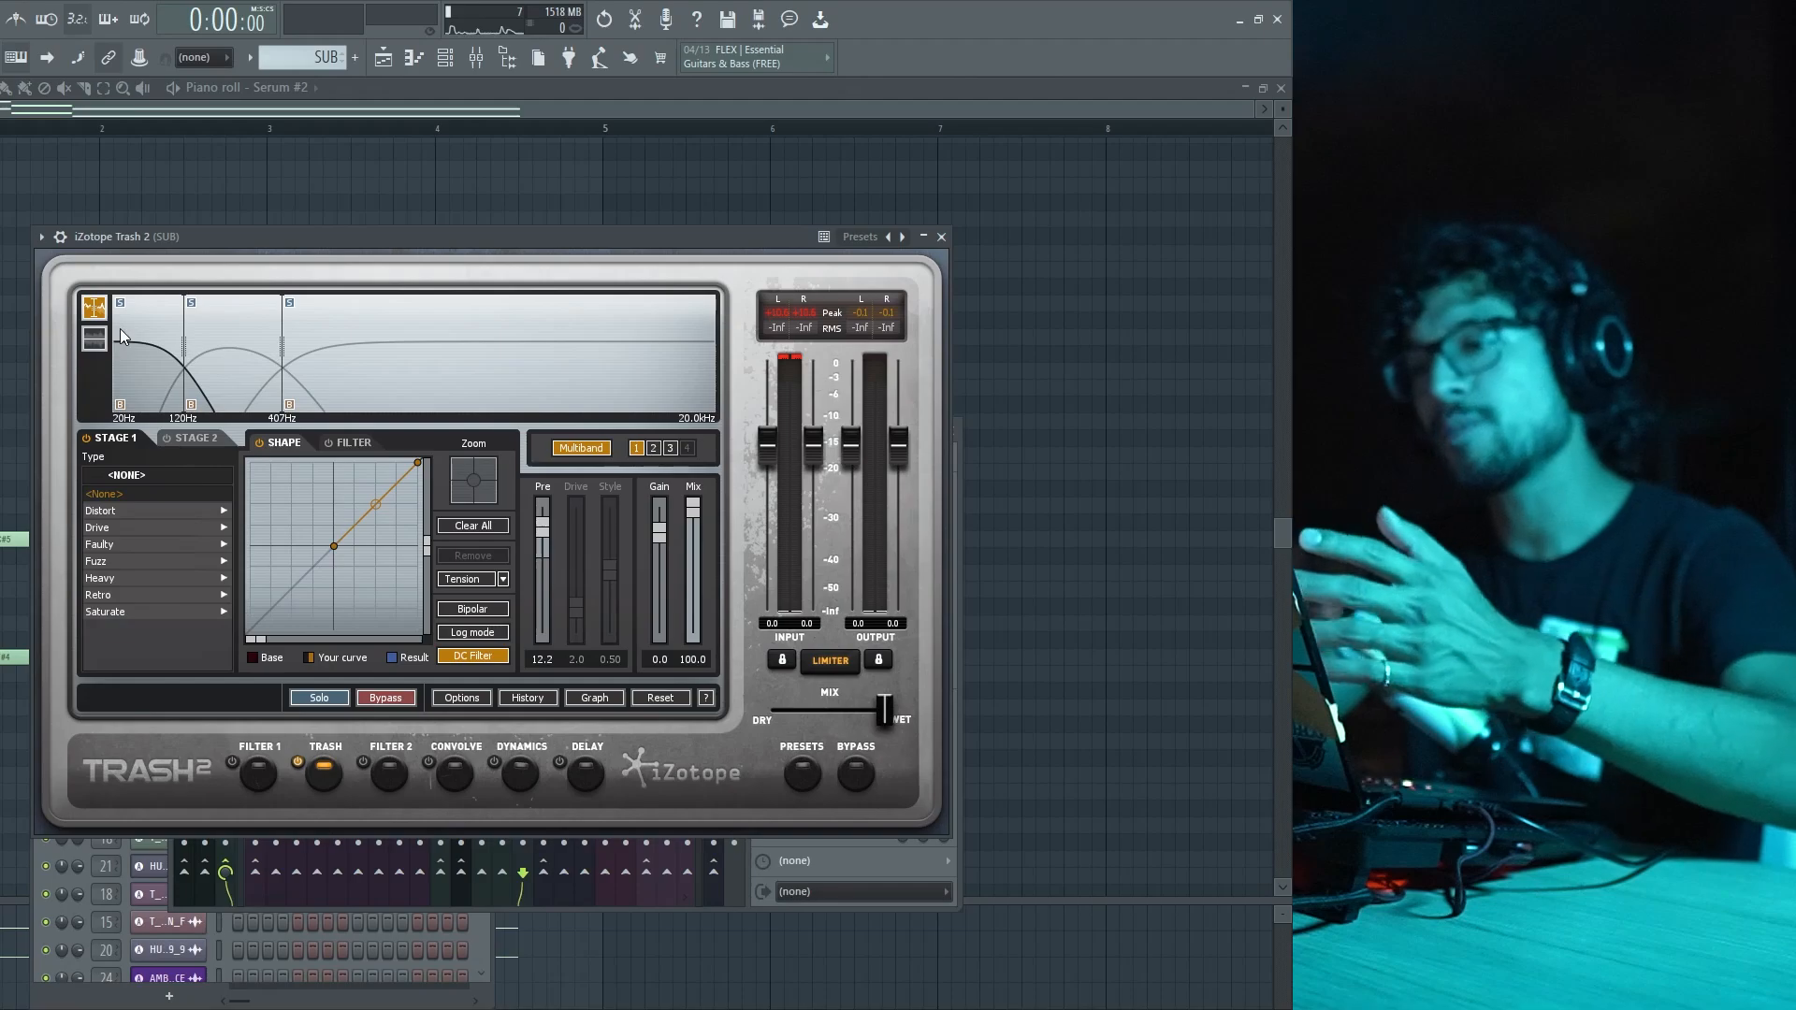
click(655, 448)
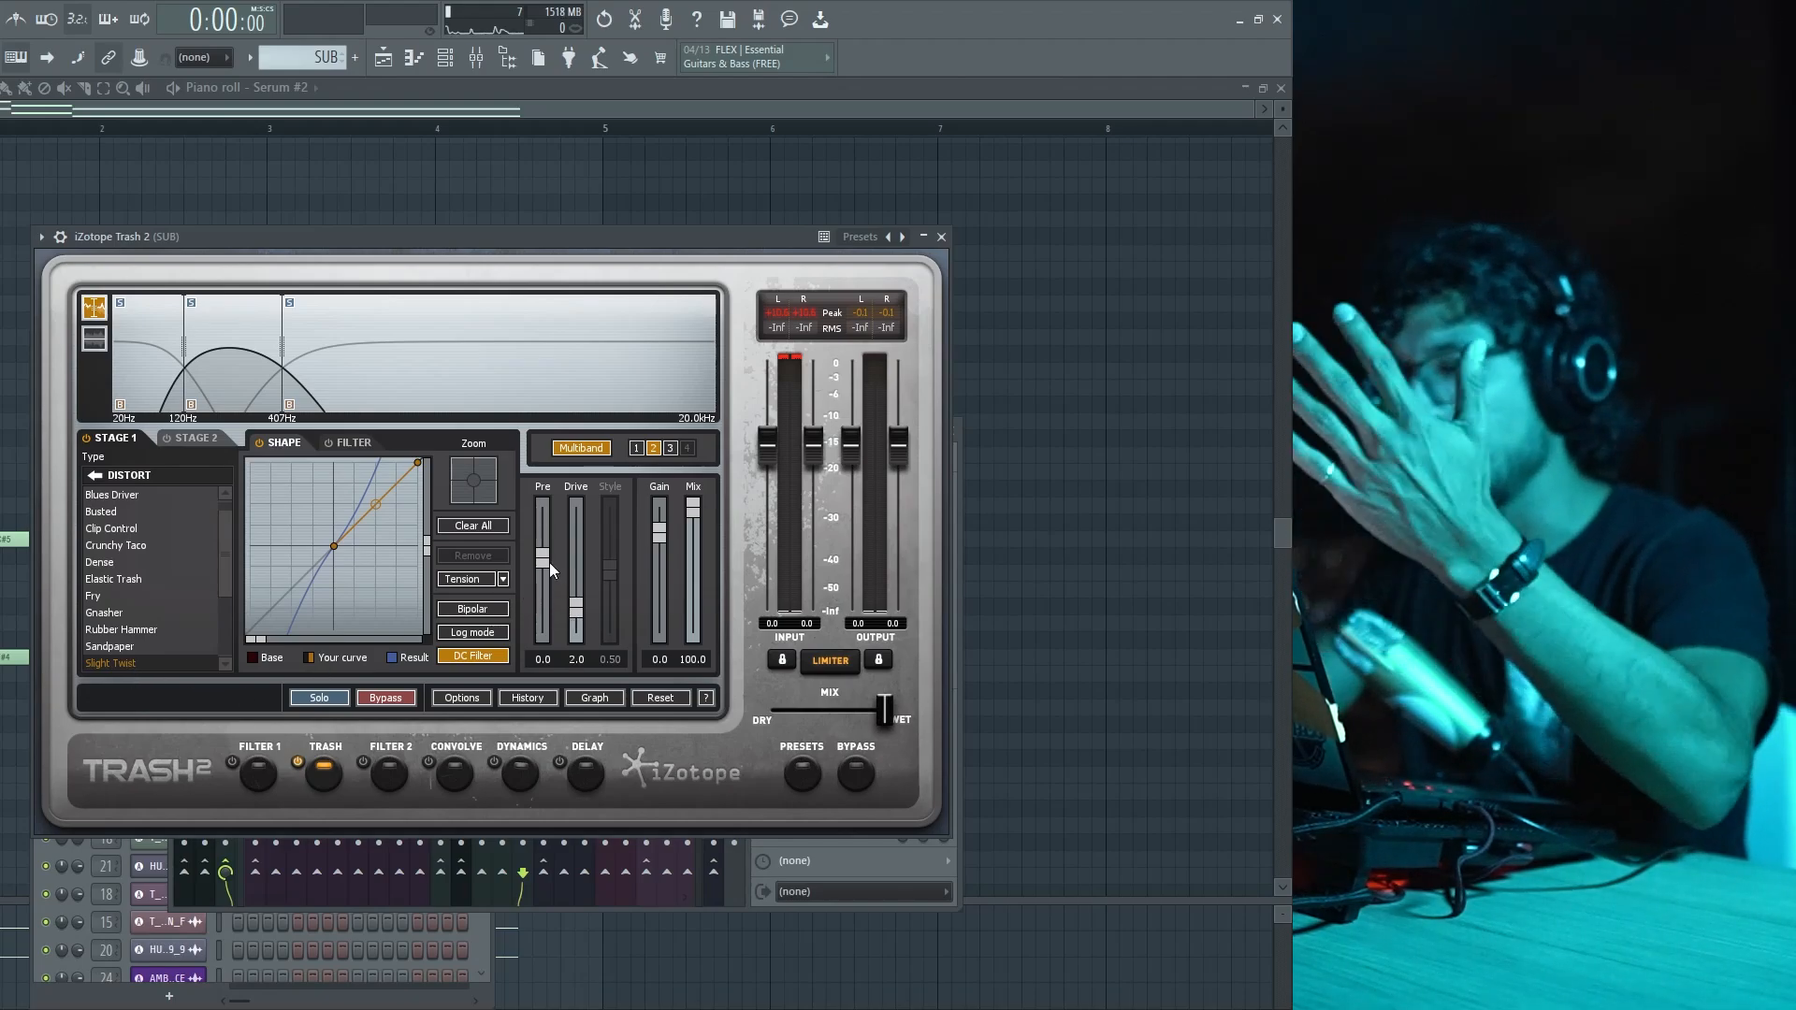
click(669, 449)
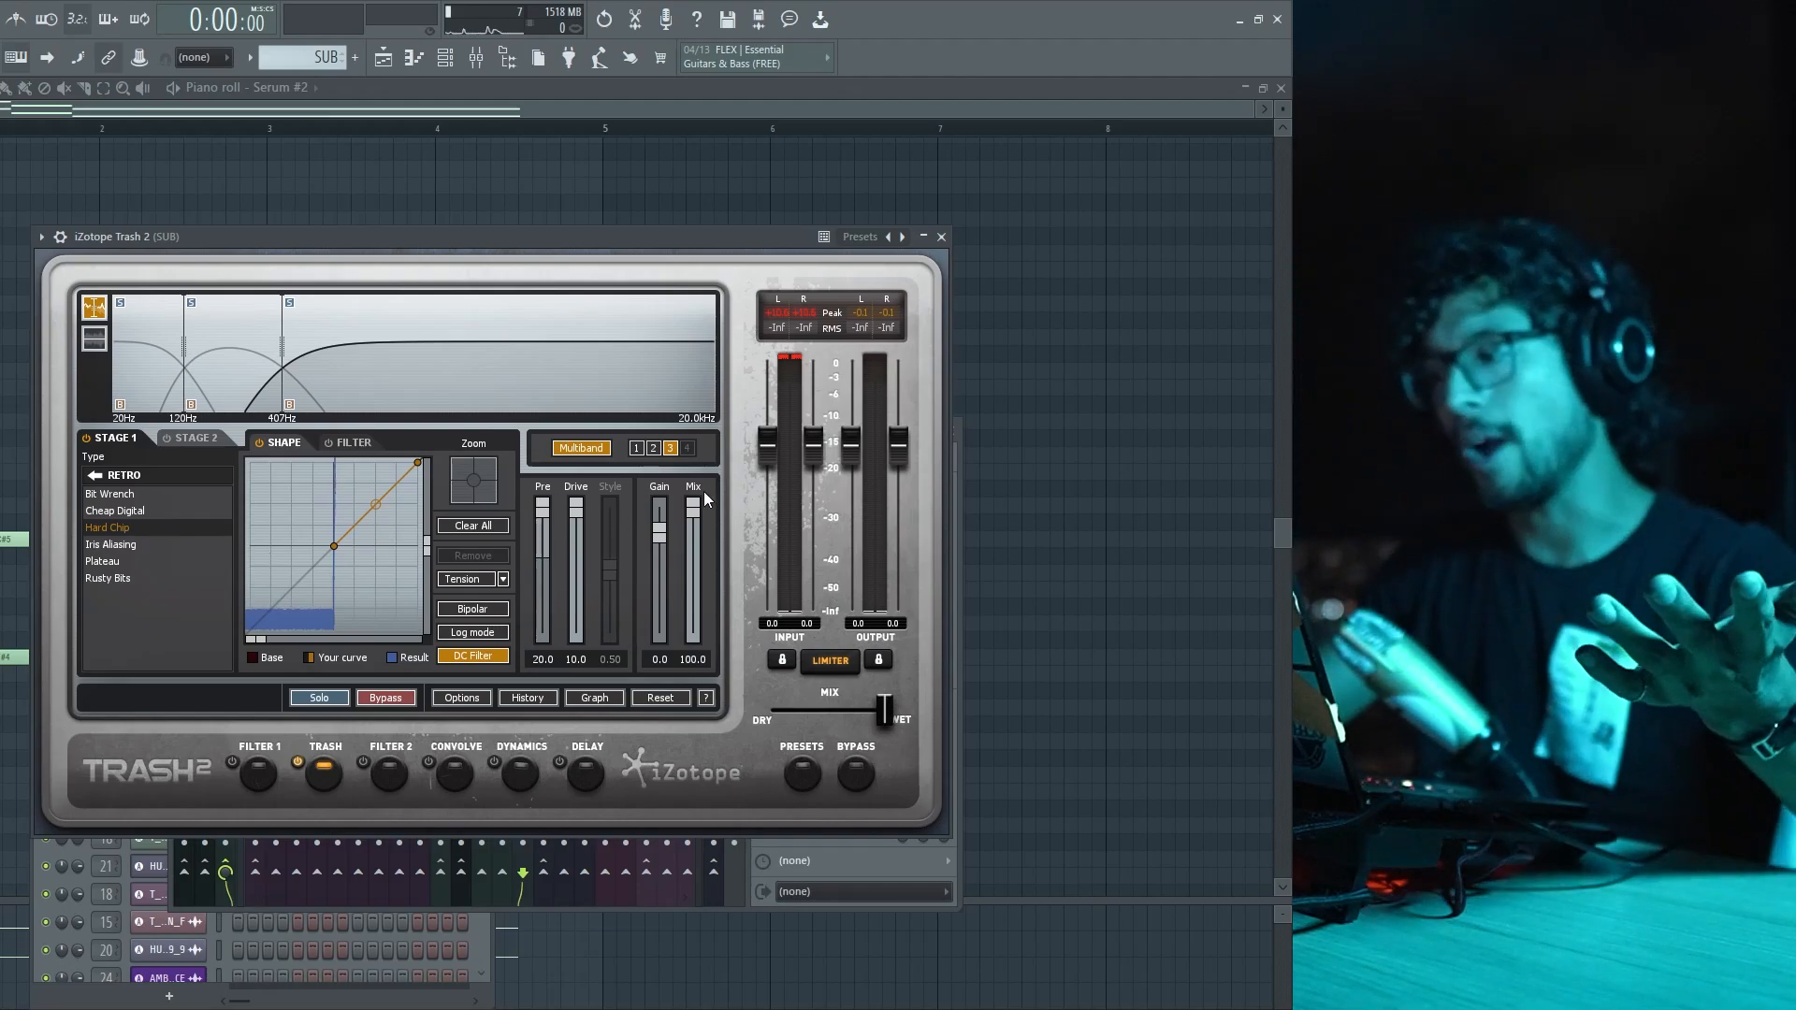
click(941, 236)
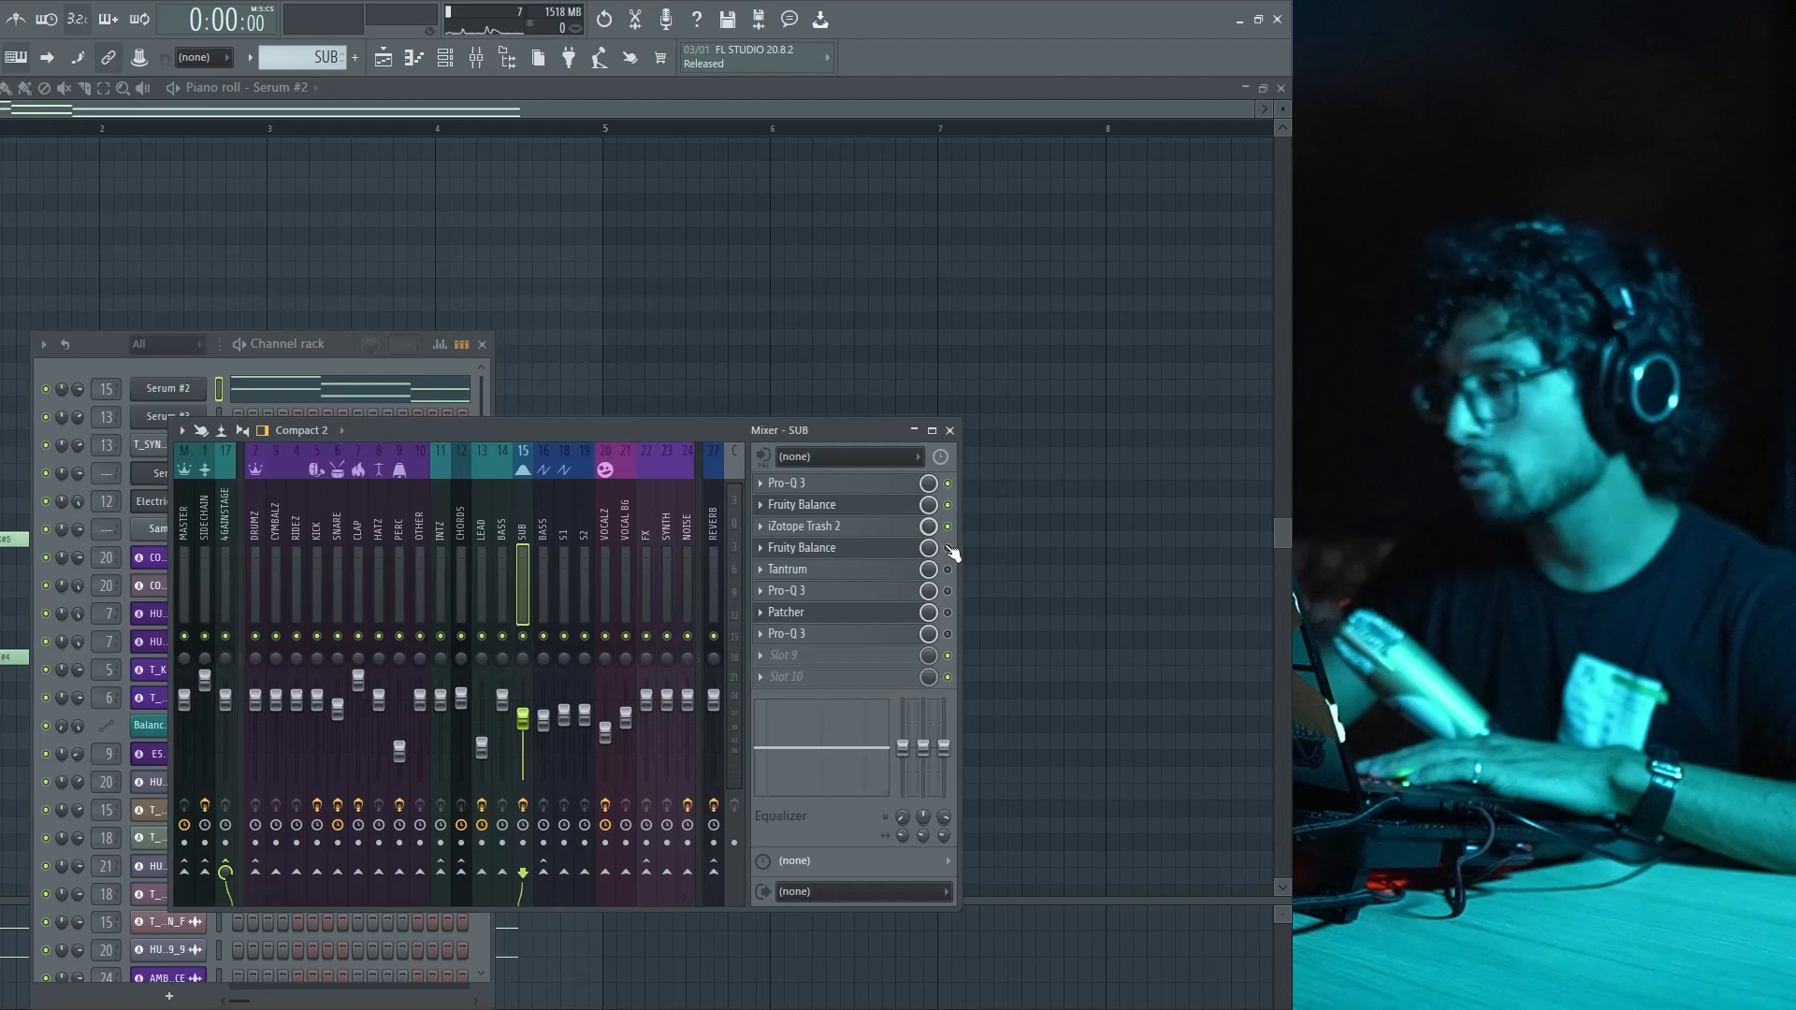
- Play the sub pattern with Trash 2 bypassed and active, and reopen the plugin to examine its multiband crossovers
key(space)
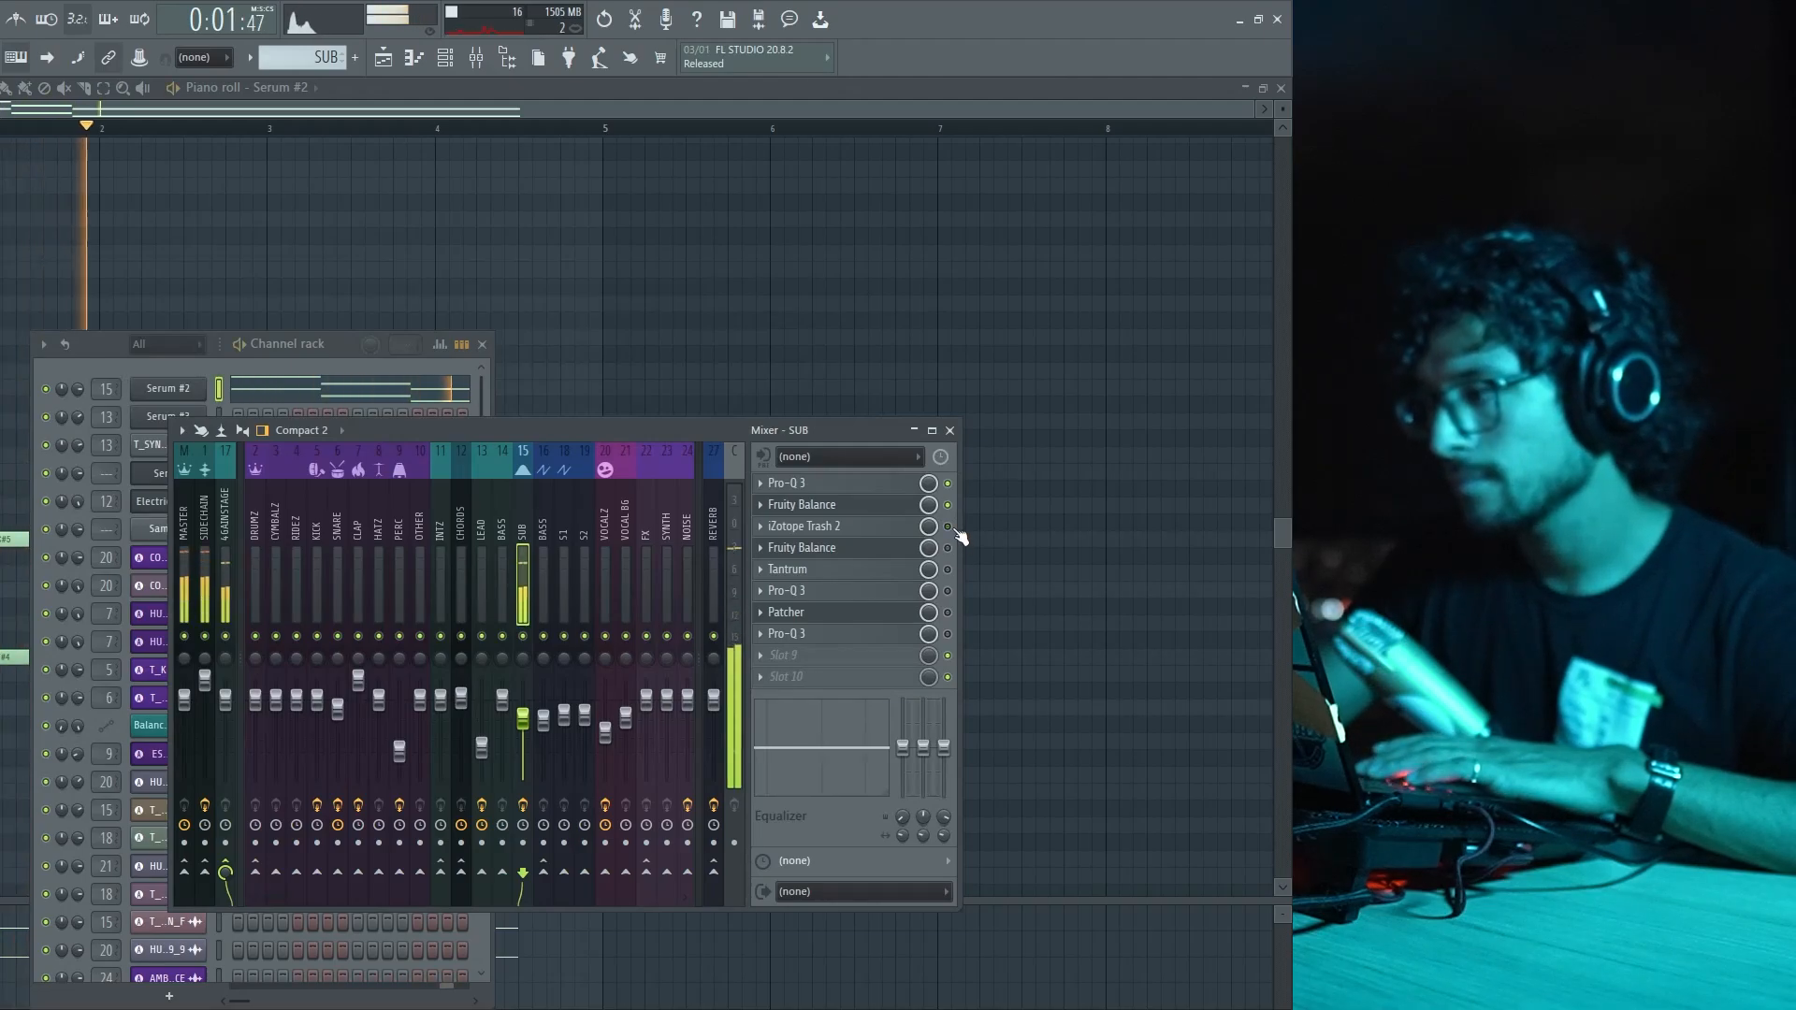
key(space)
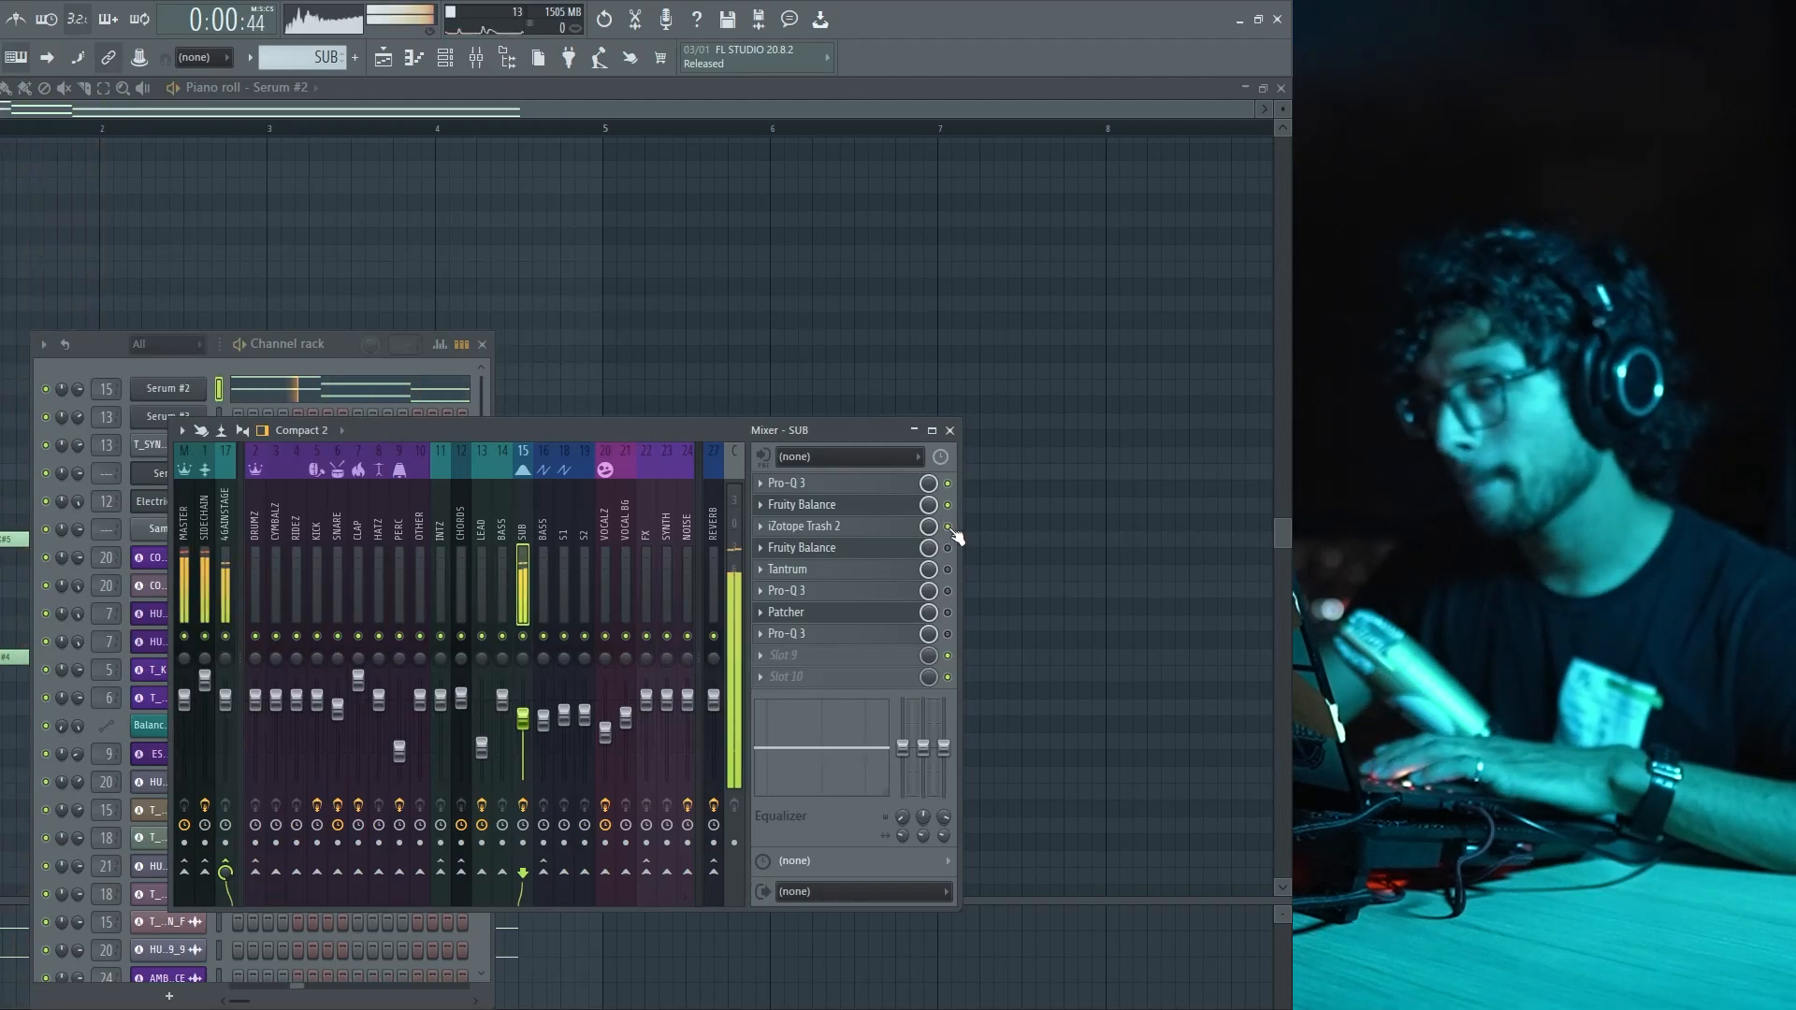
click(874, 527)
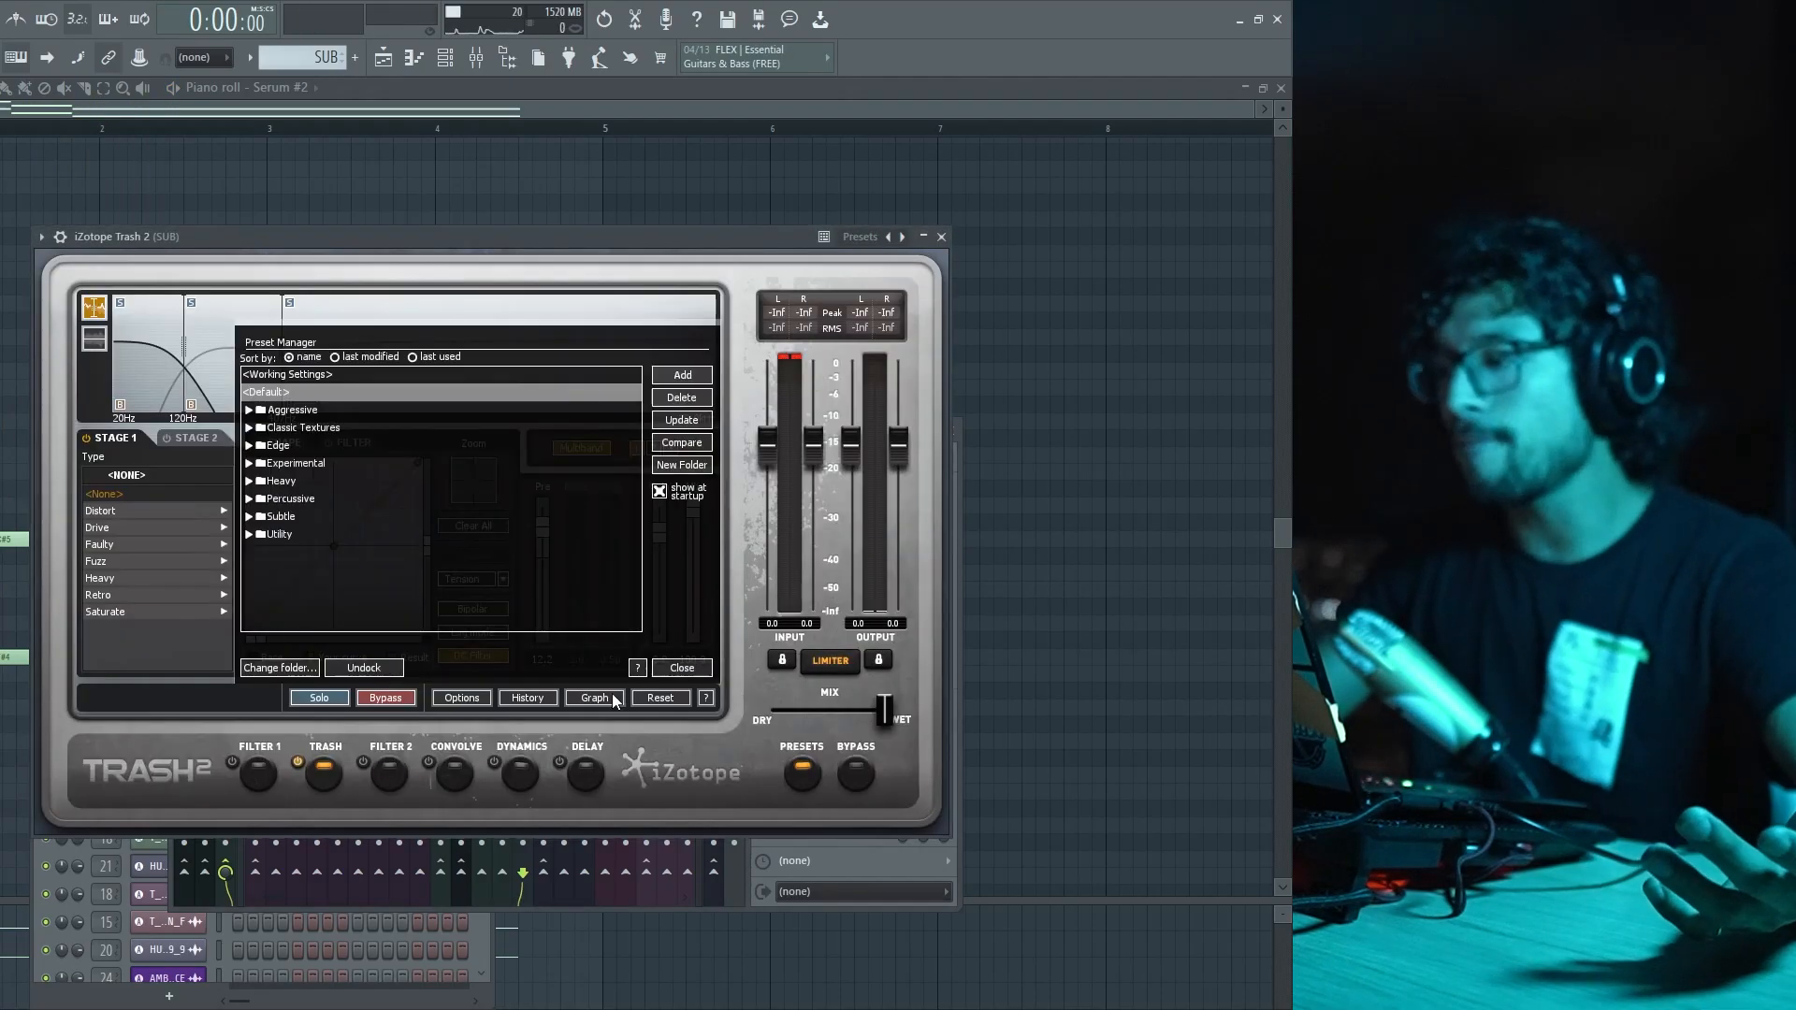
click(670, 668)
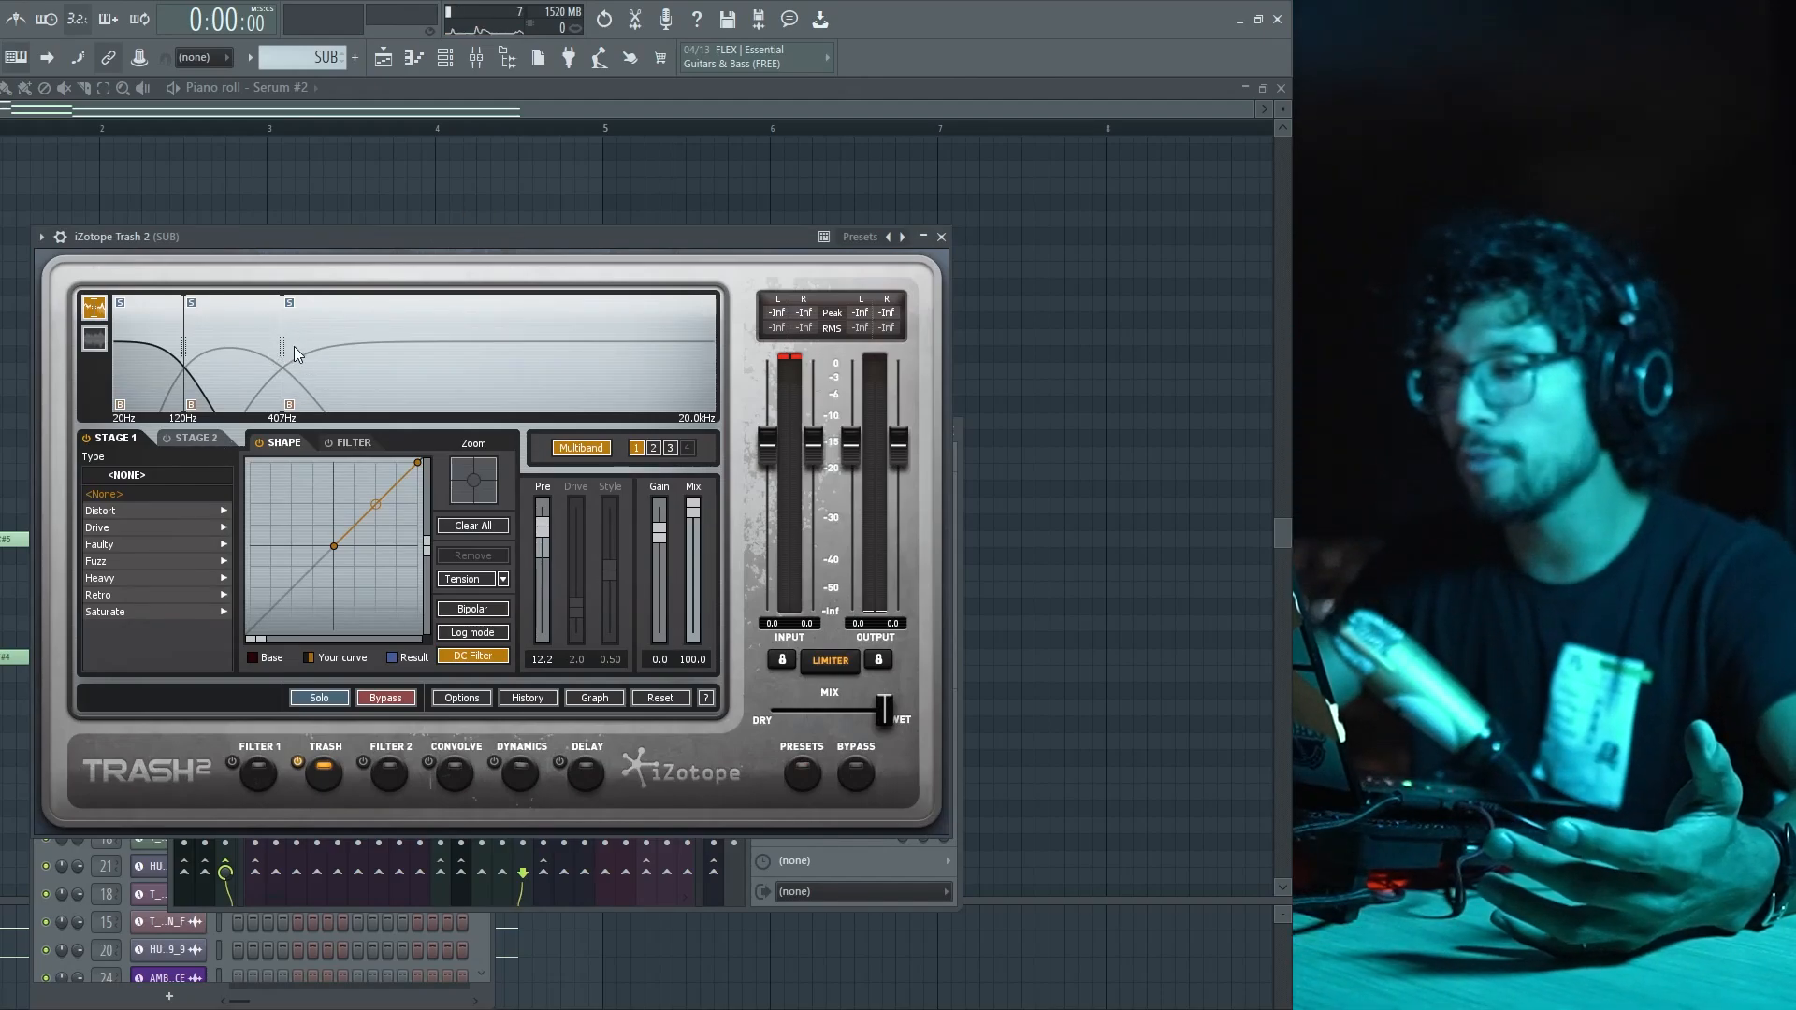
click(941, 237)
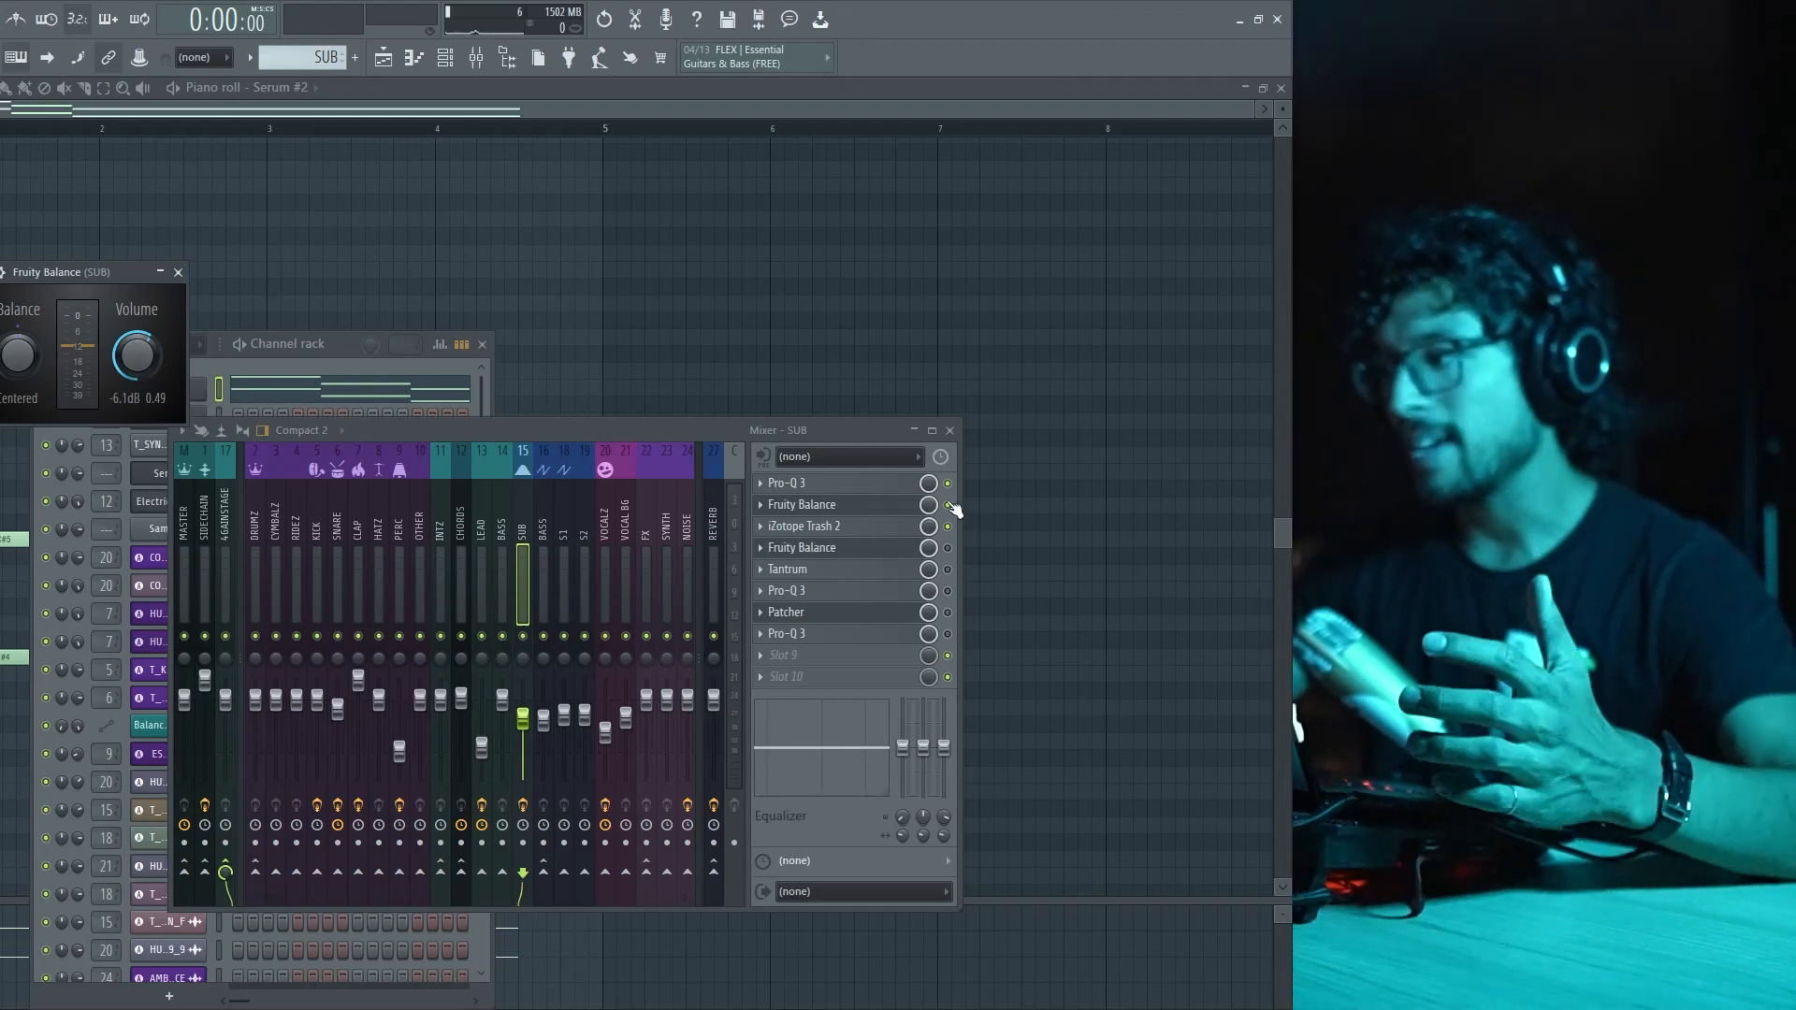
- Compare the sub pattern with the first Fruity Balance off and on, and open and enable the second Fruity Balance
key(space)
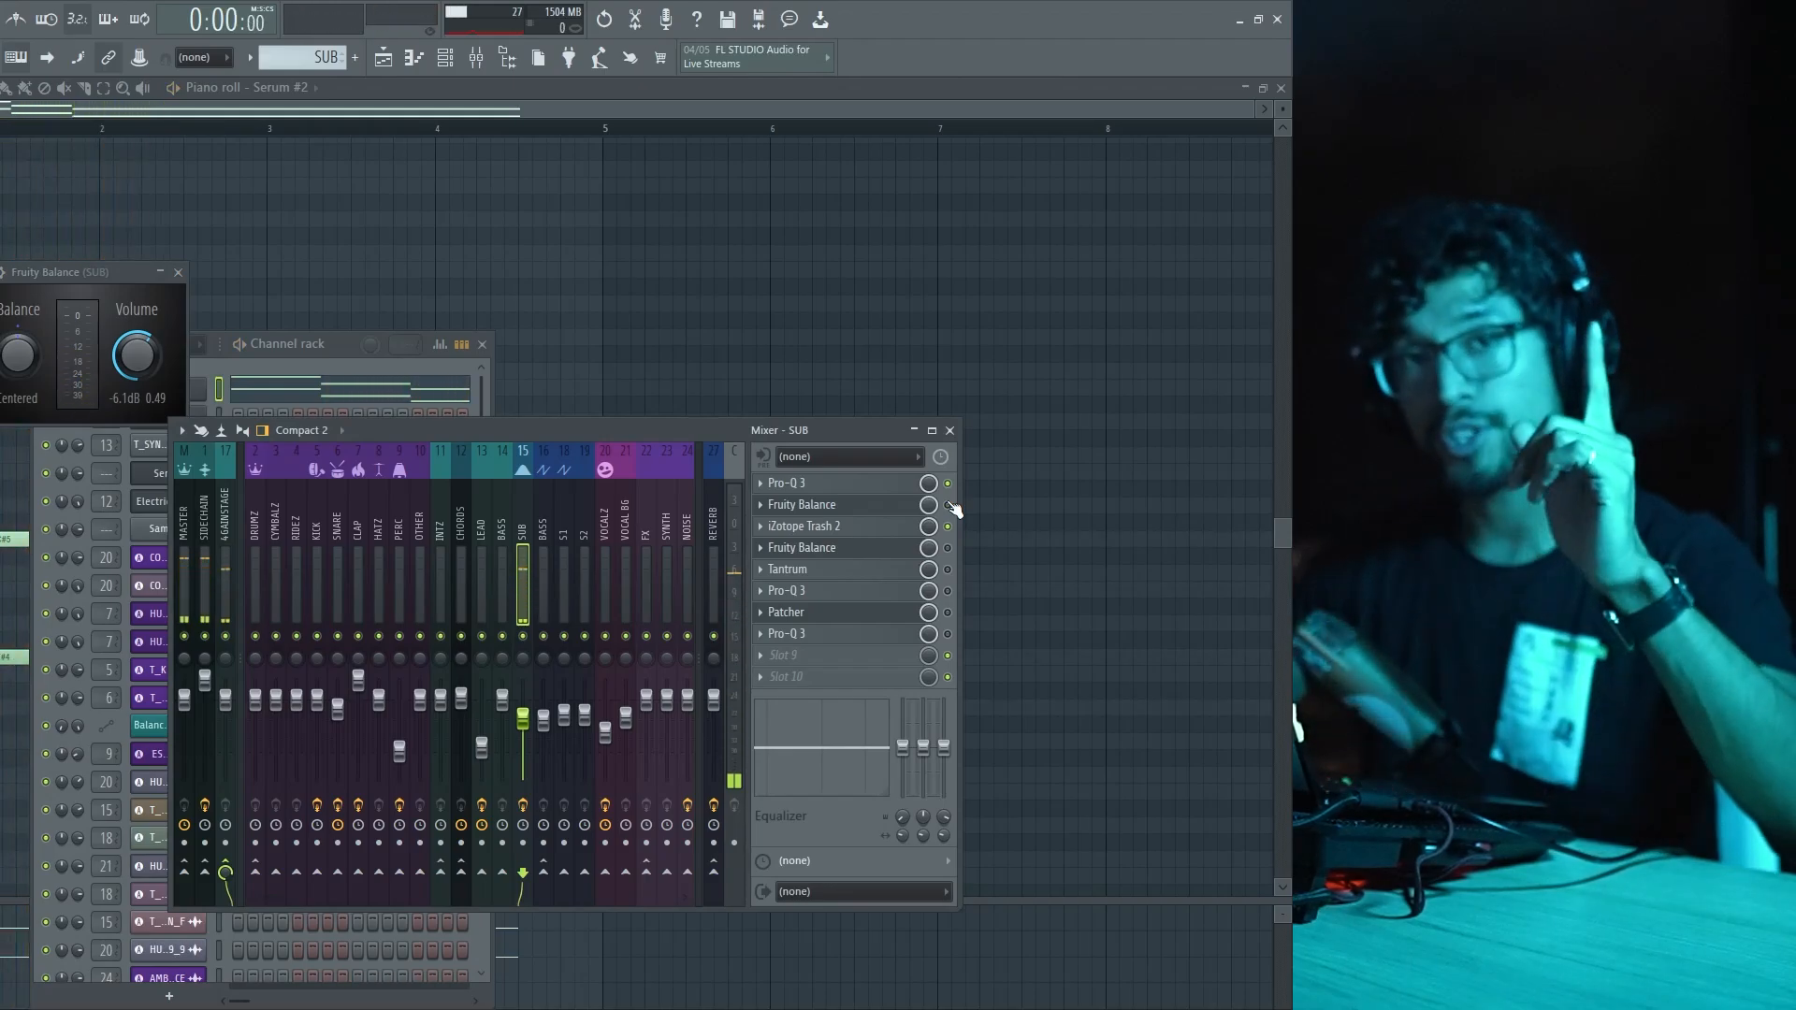
key(space)
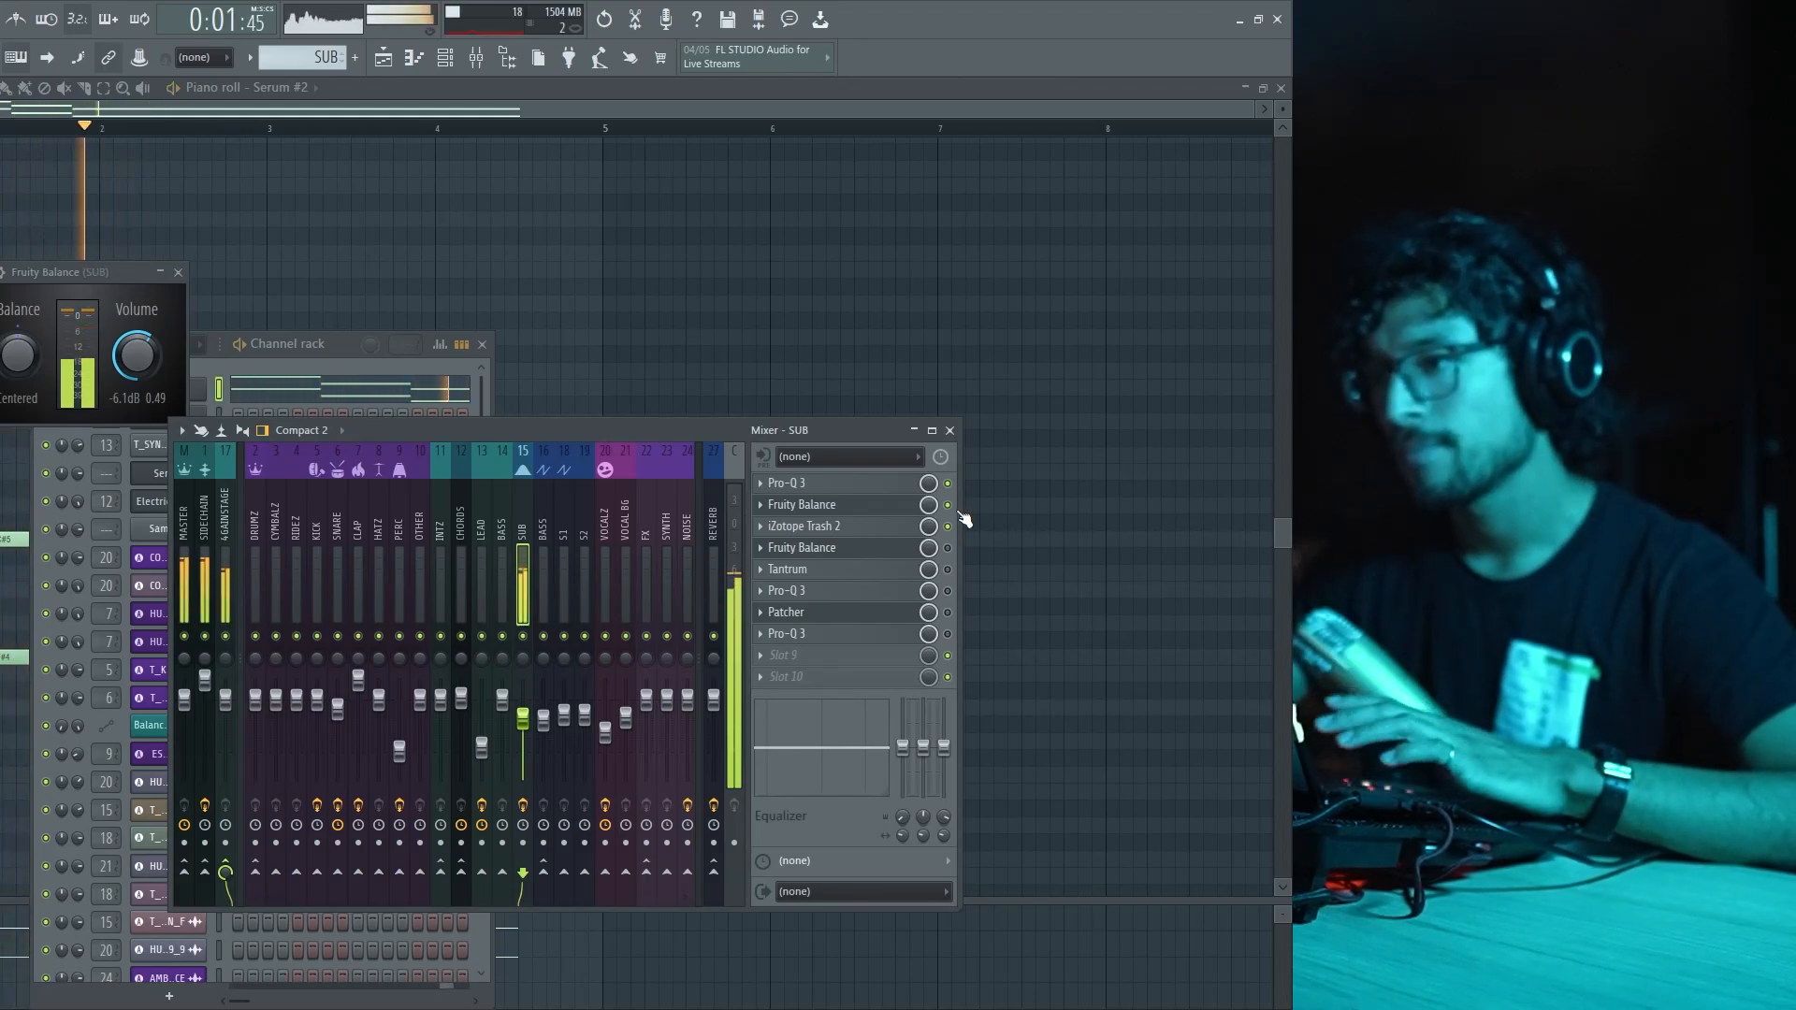
key(space)
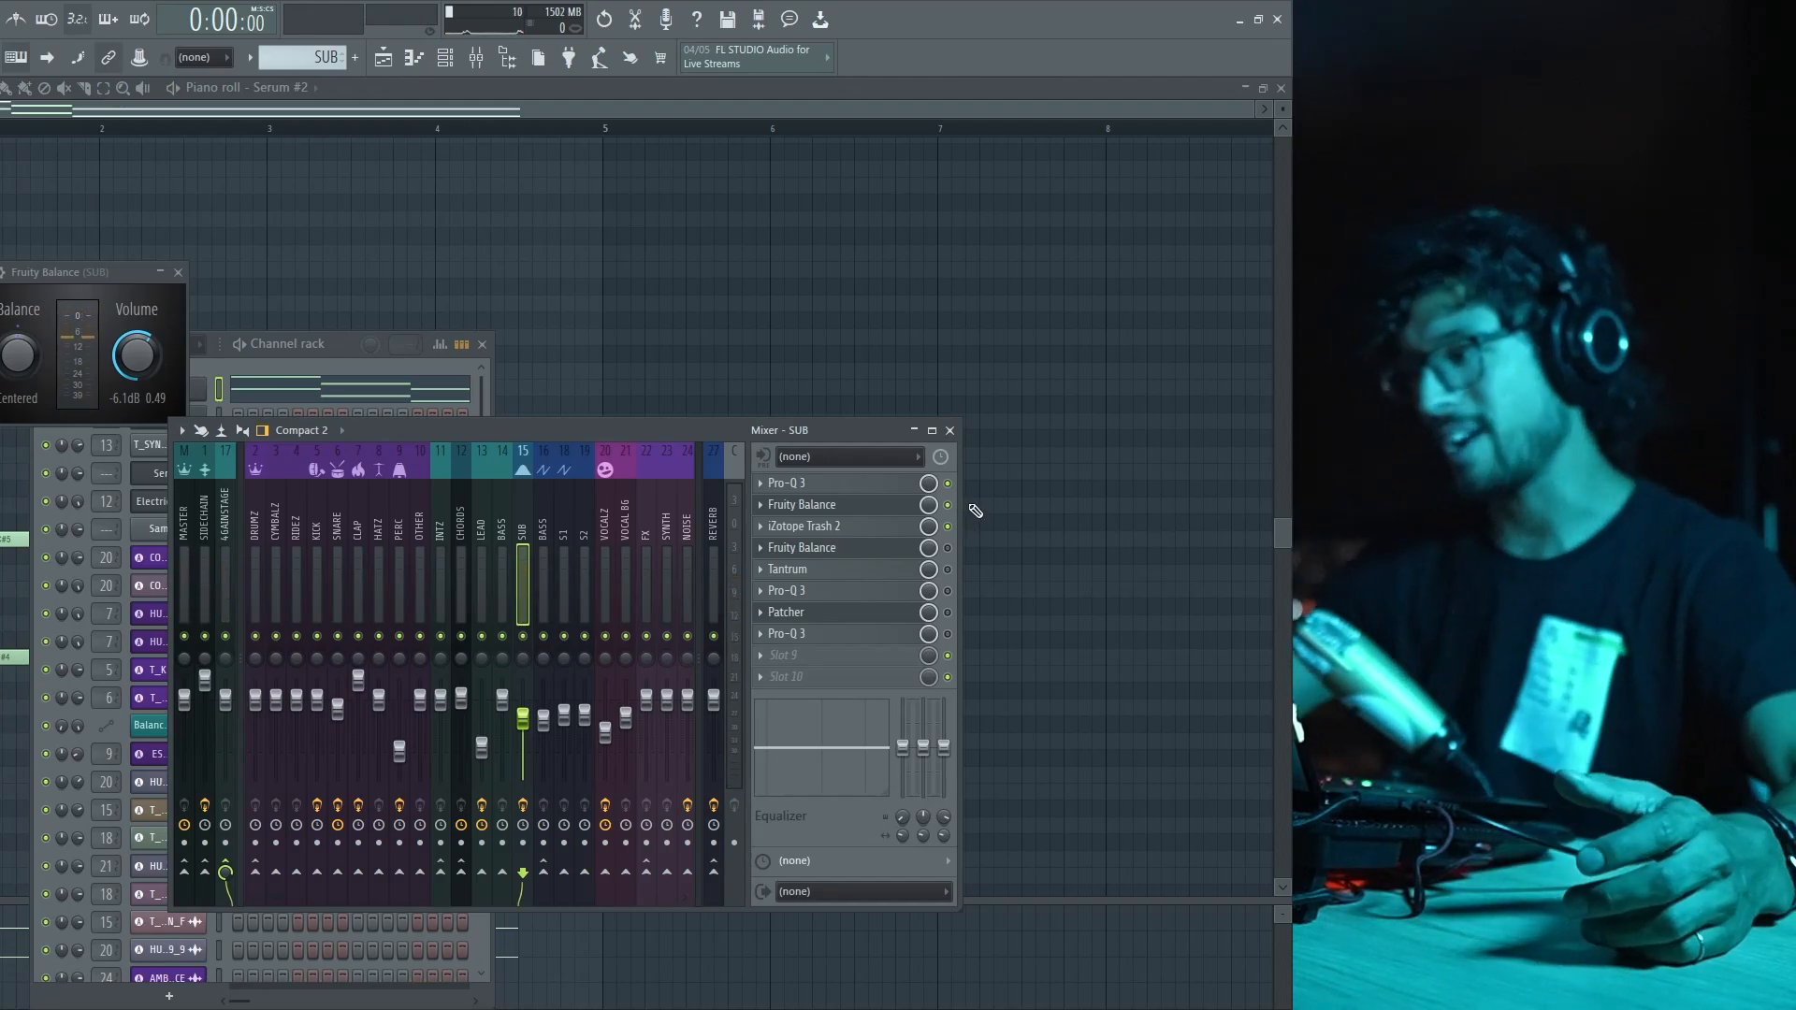
click(845, 550)
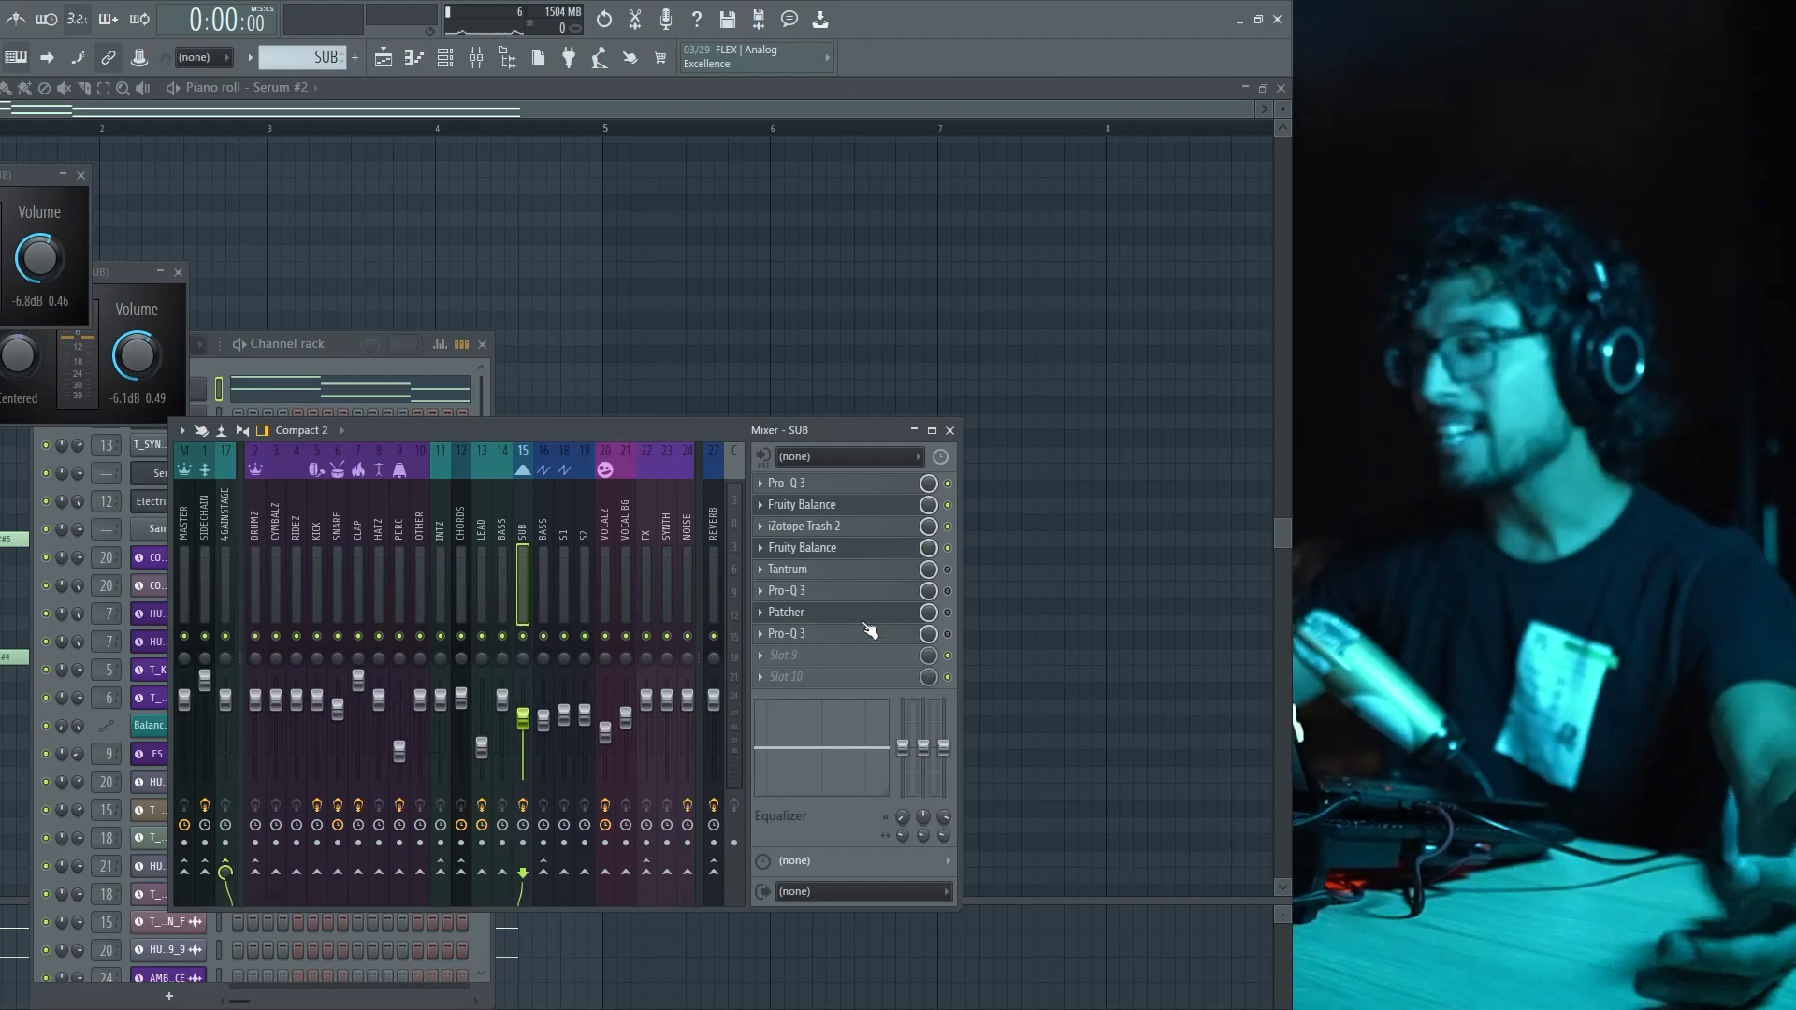
- Open and enable Tantrum on the SUB track, and play the sub pattern through it
click(888, 568)
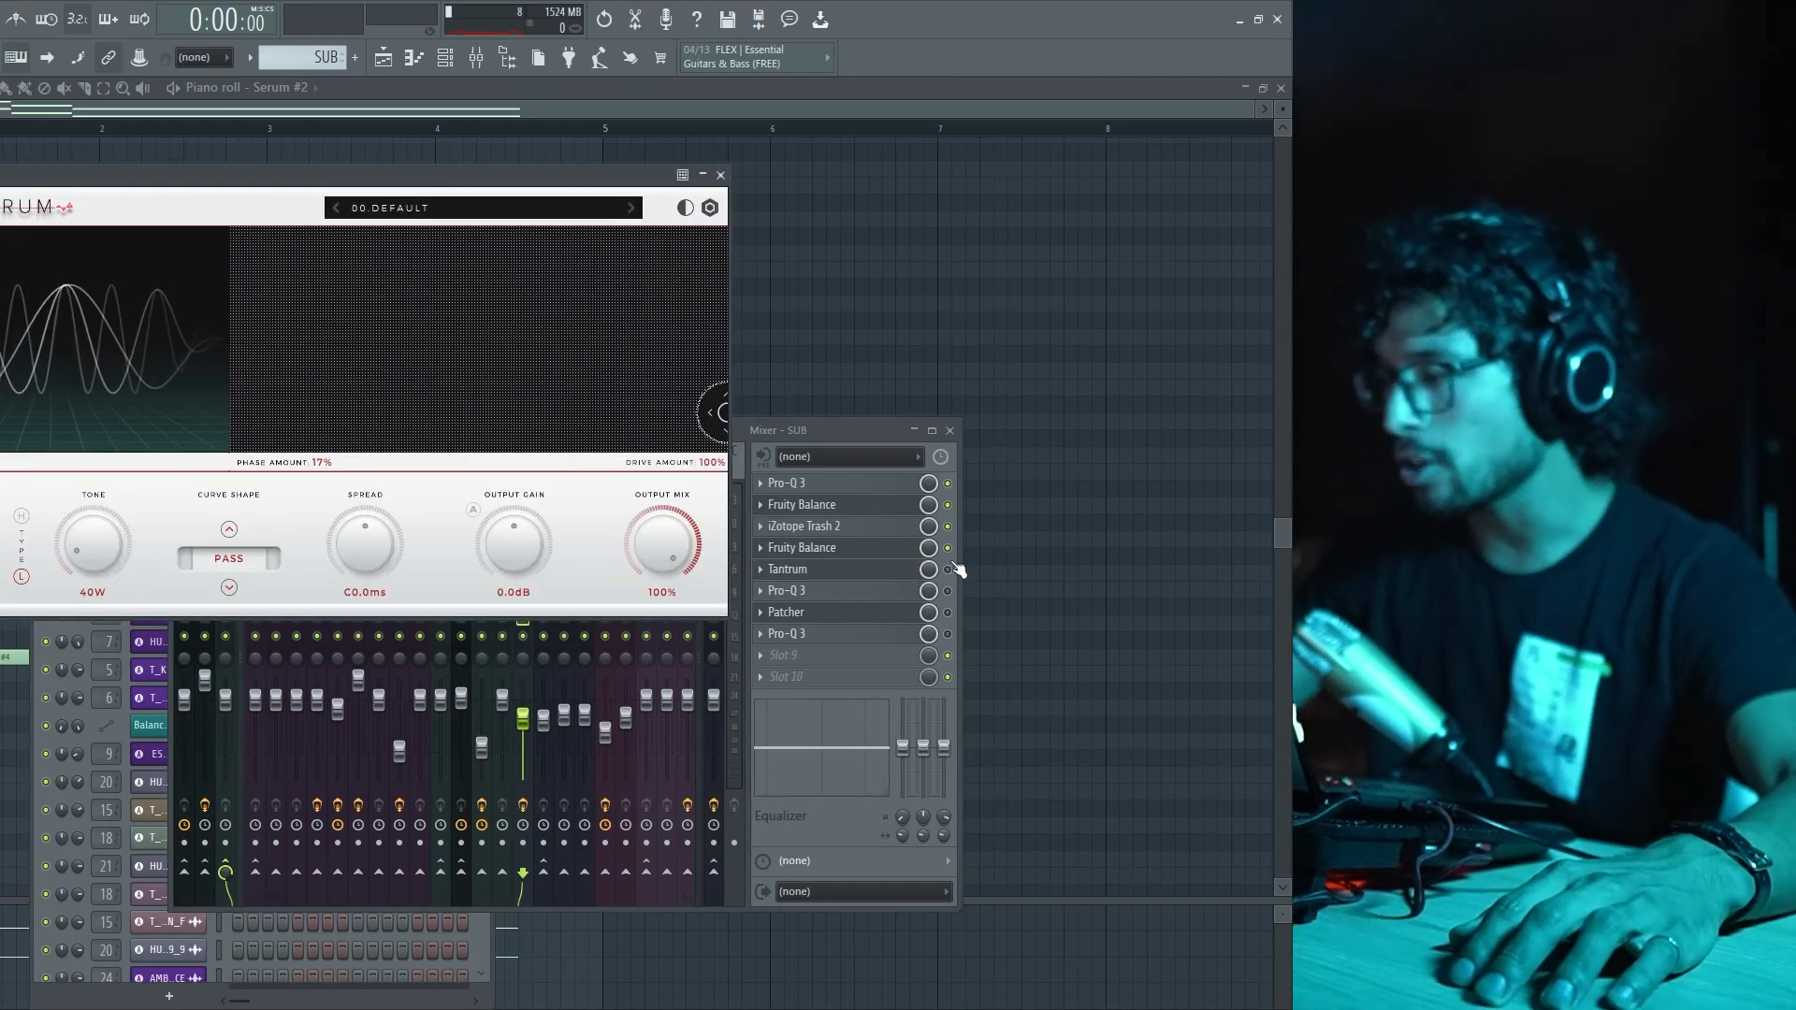
click(953, 567)
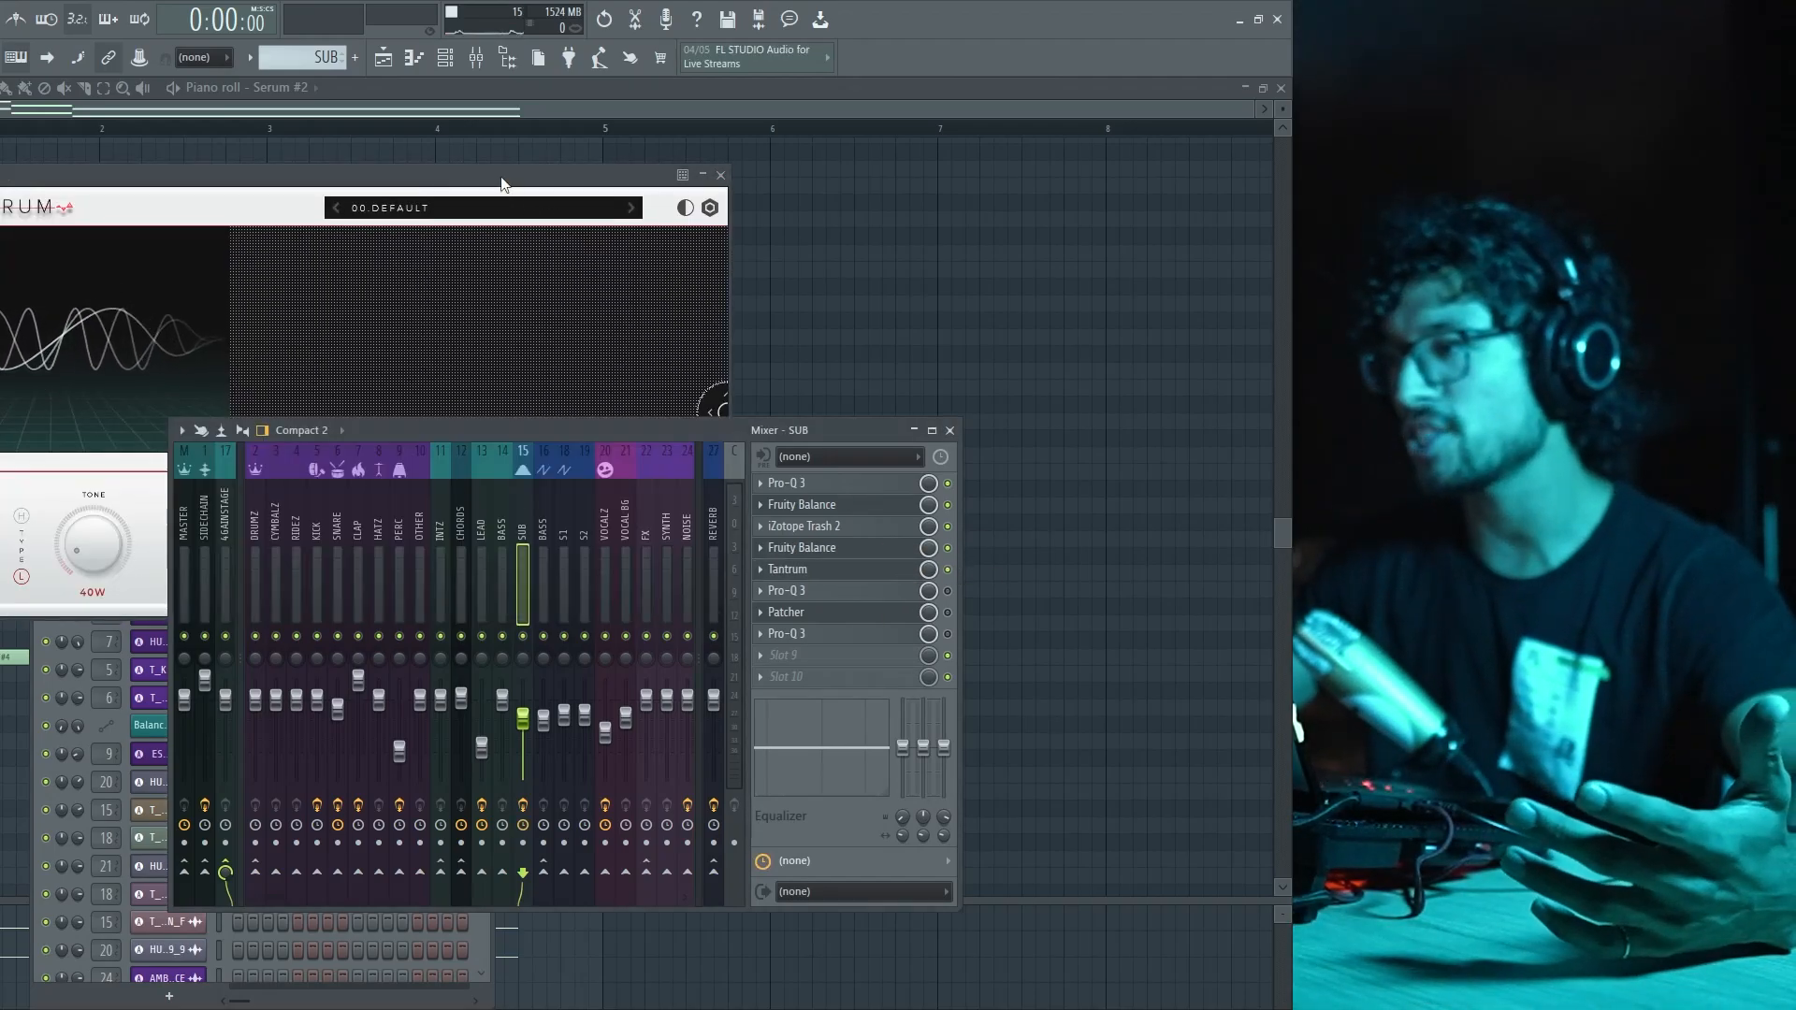
key(space)
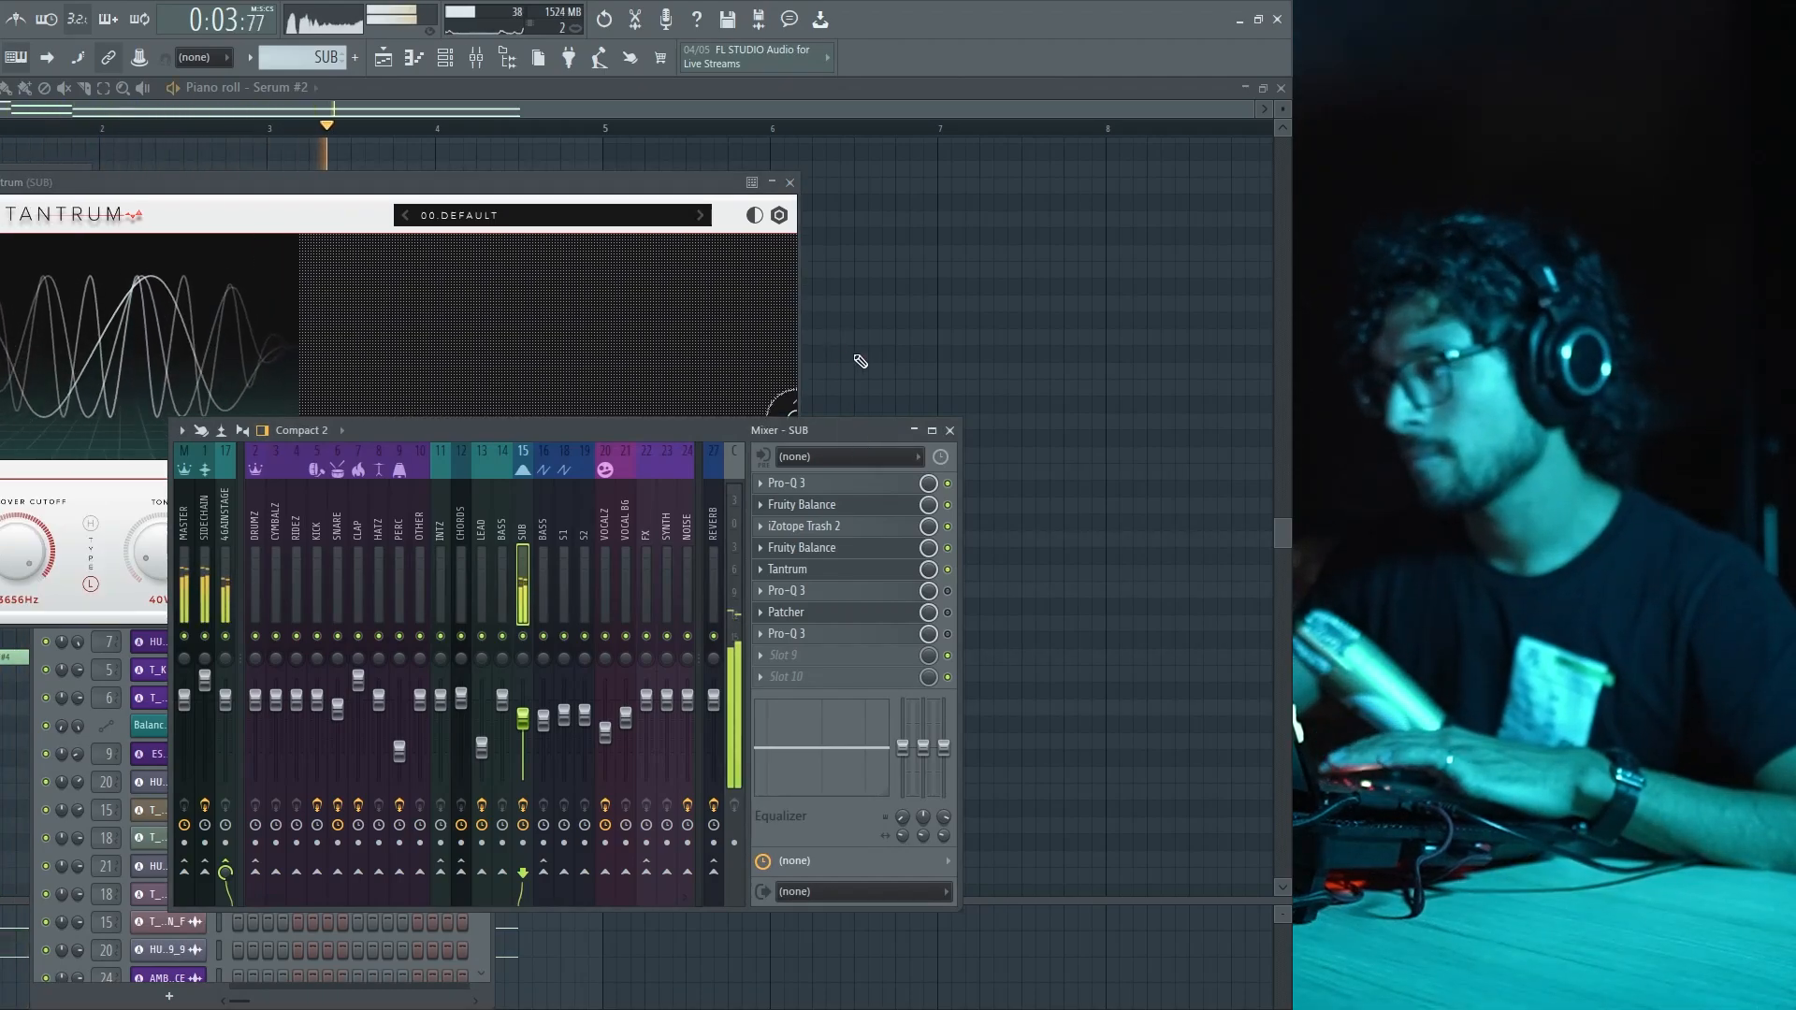
key(space)
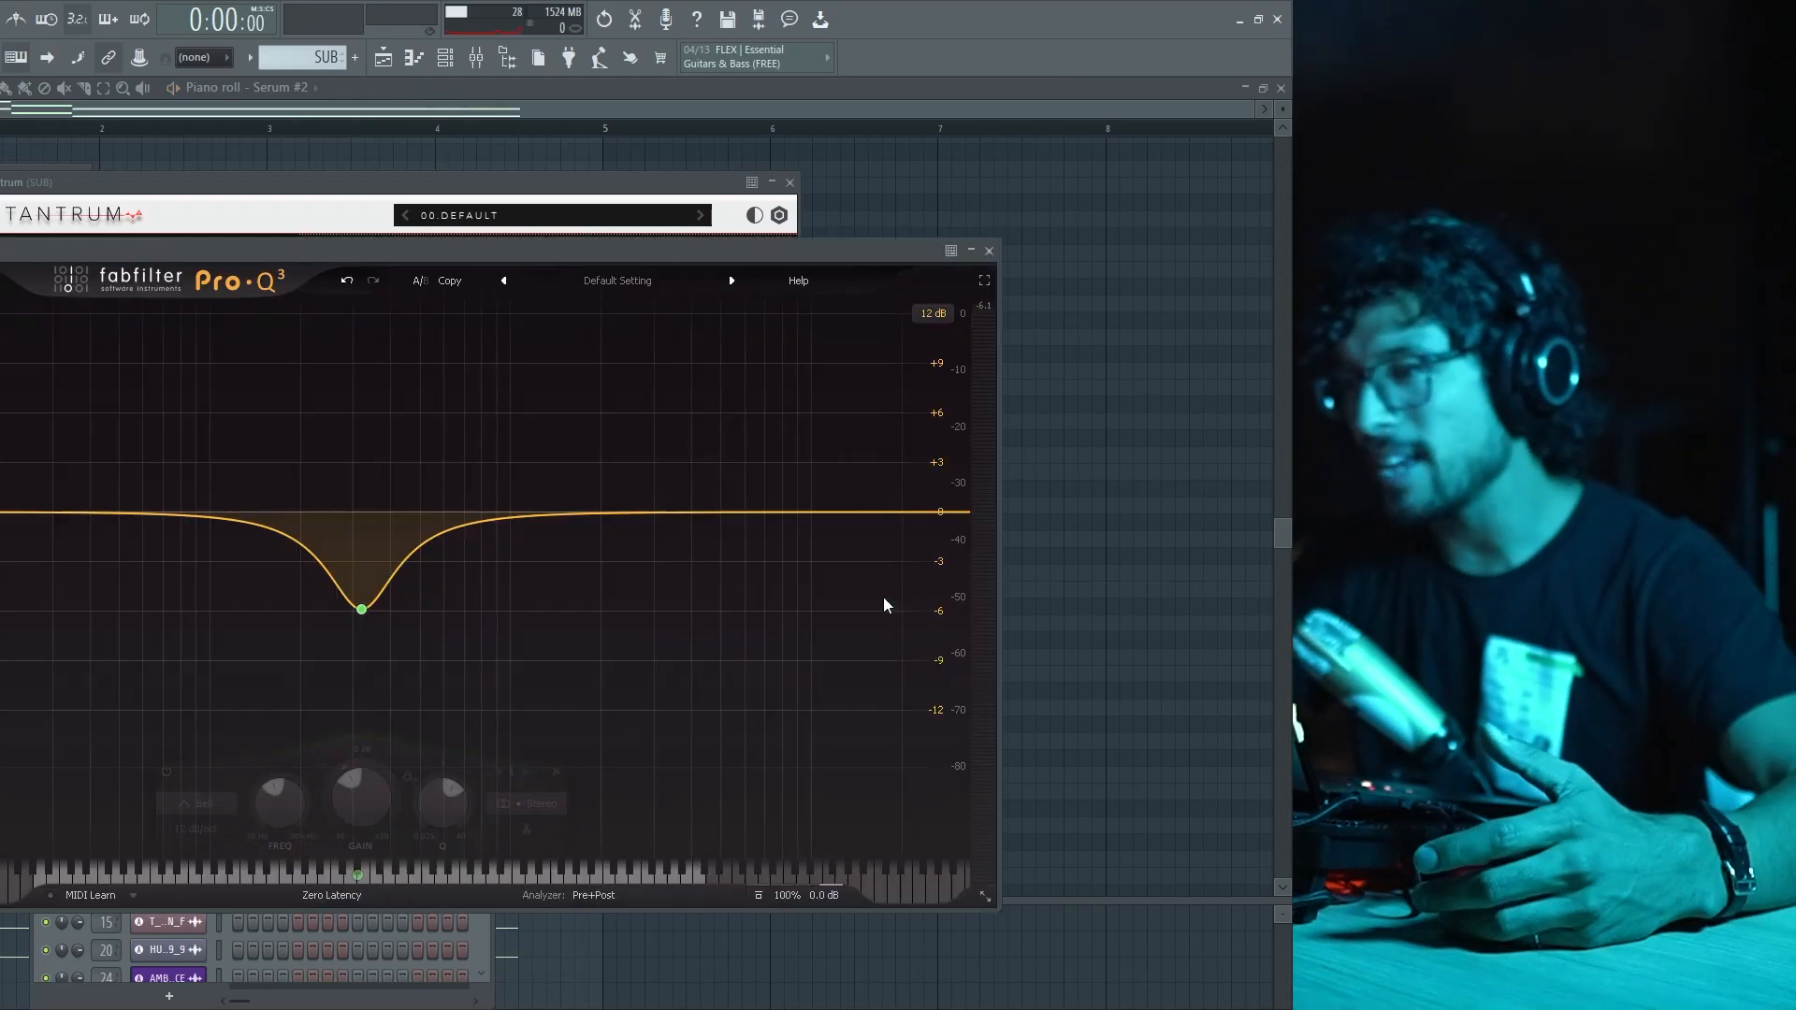
- Examine and enable the Pro-Q 3 that follows Tantrum on the SUB track, and close its window
click(883, 592)
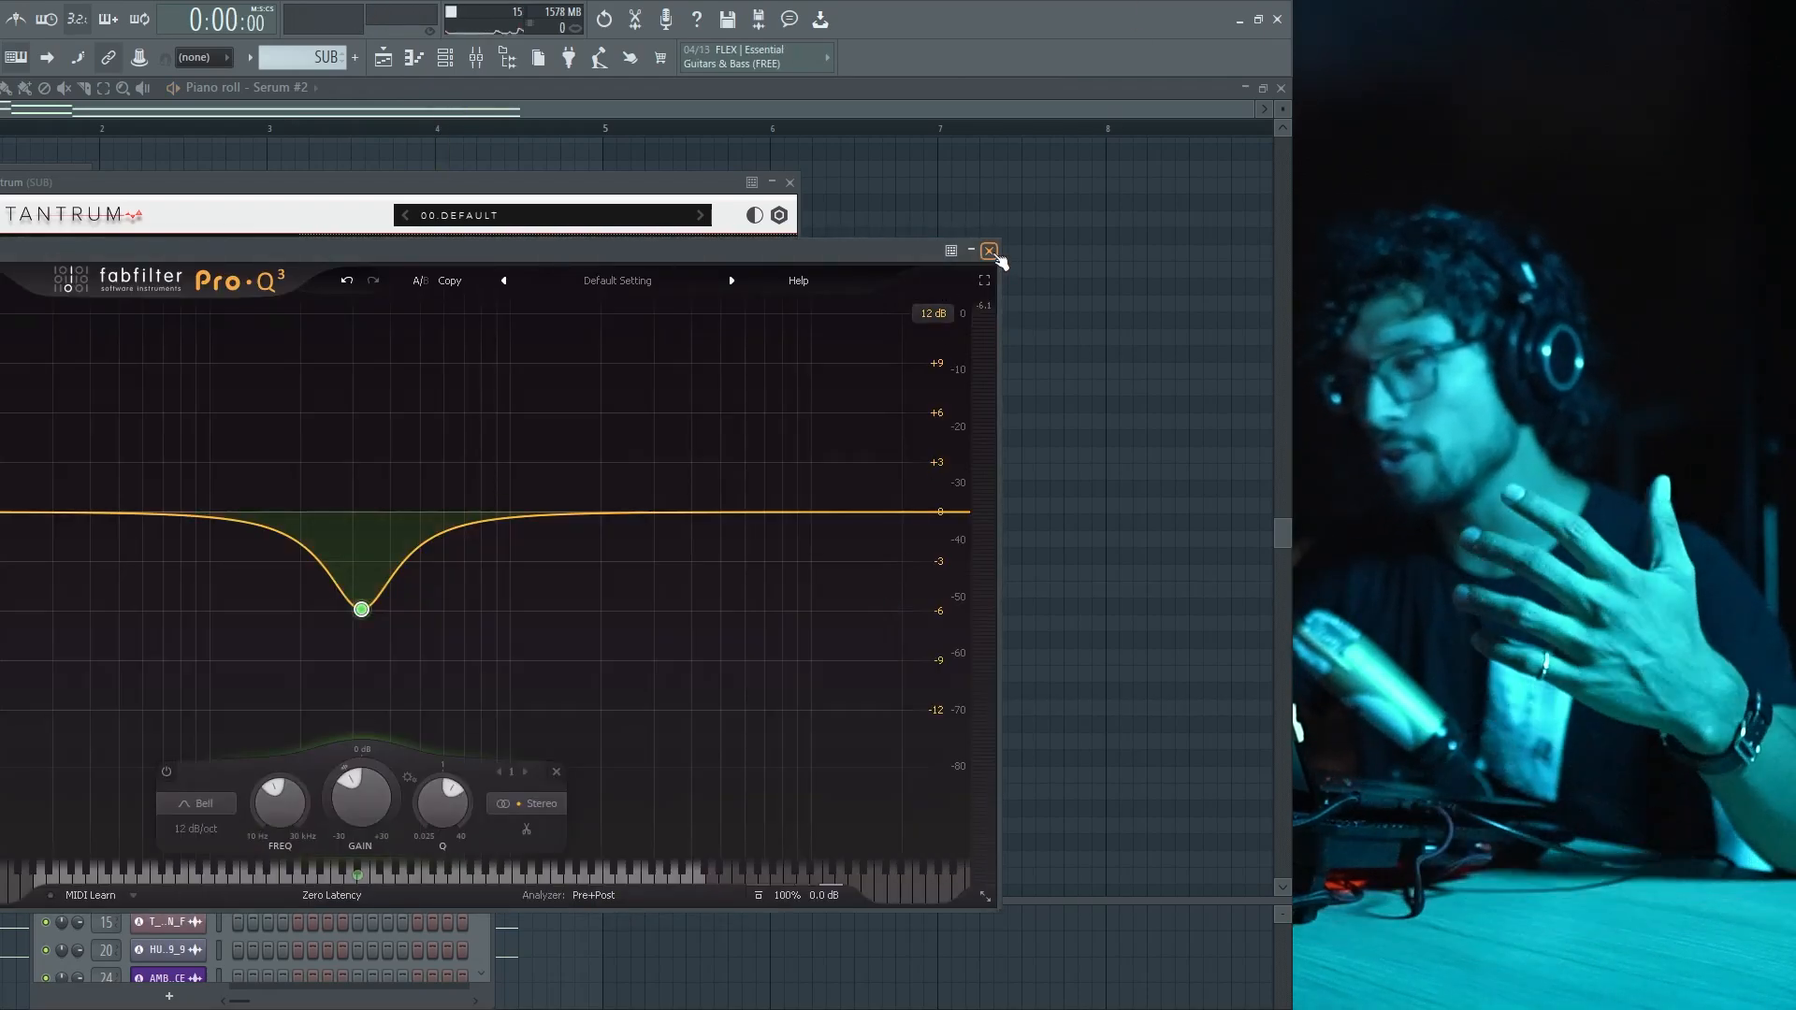
click(990, 252)
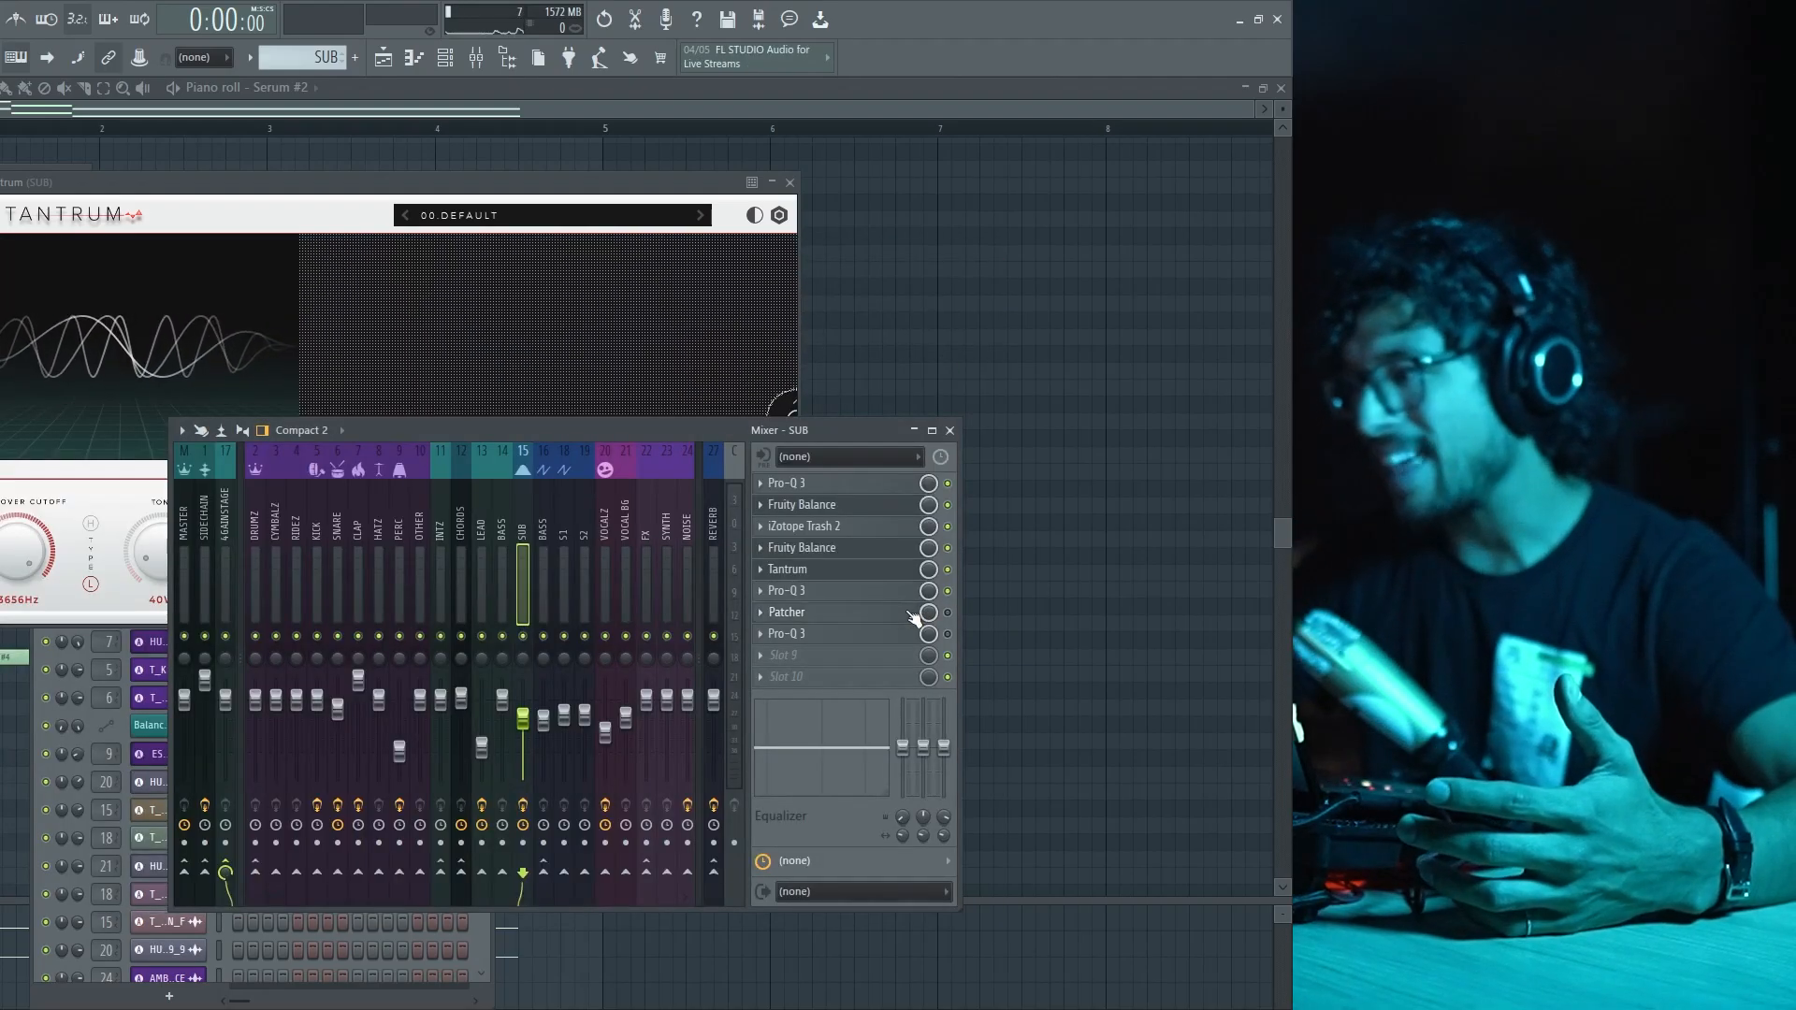
- Open and enable the Patcher effect on the SUB track, and compare the sub pattern with and without it
click(912, 615)
click(135, 342)
drag(118, 321, 240, 284)
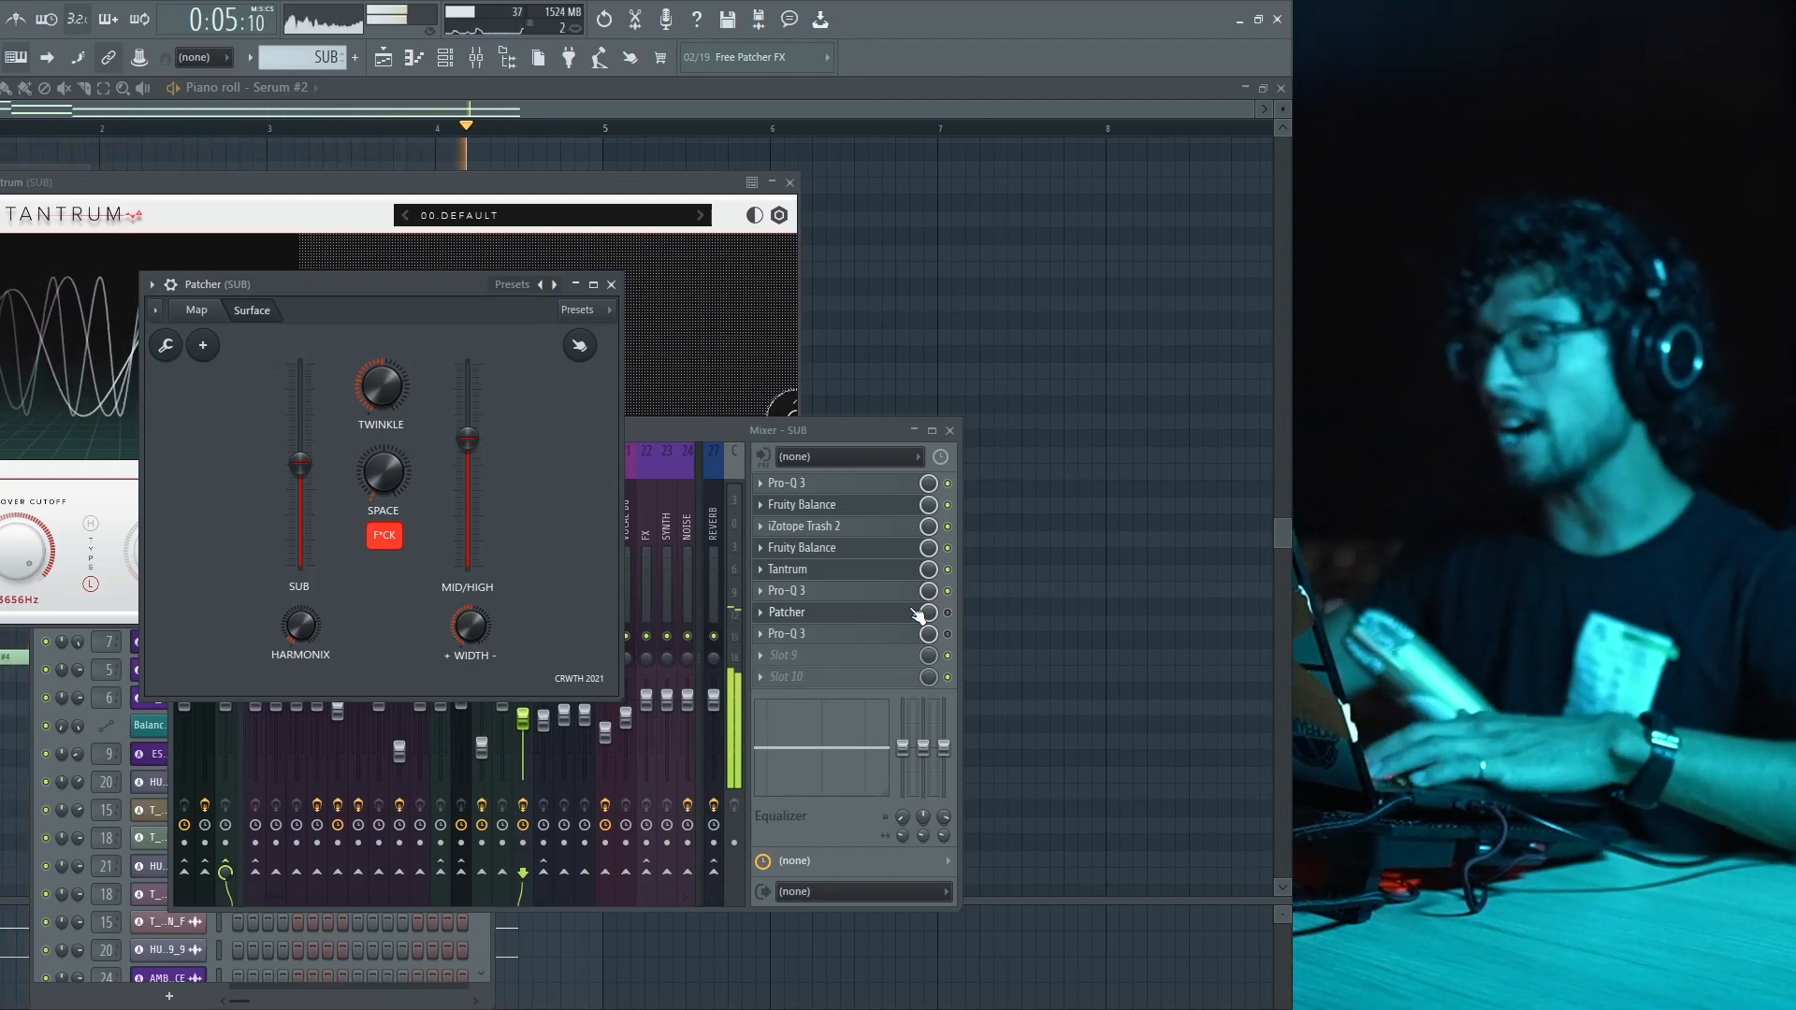
click(959, 622)
click(419, 289)
key(space)
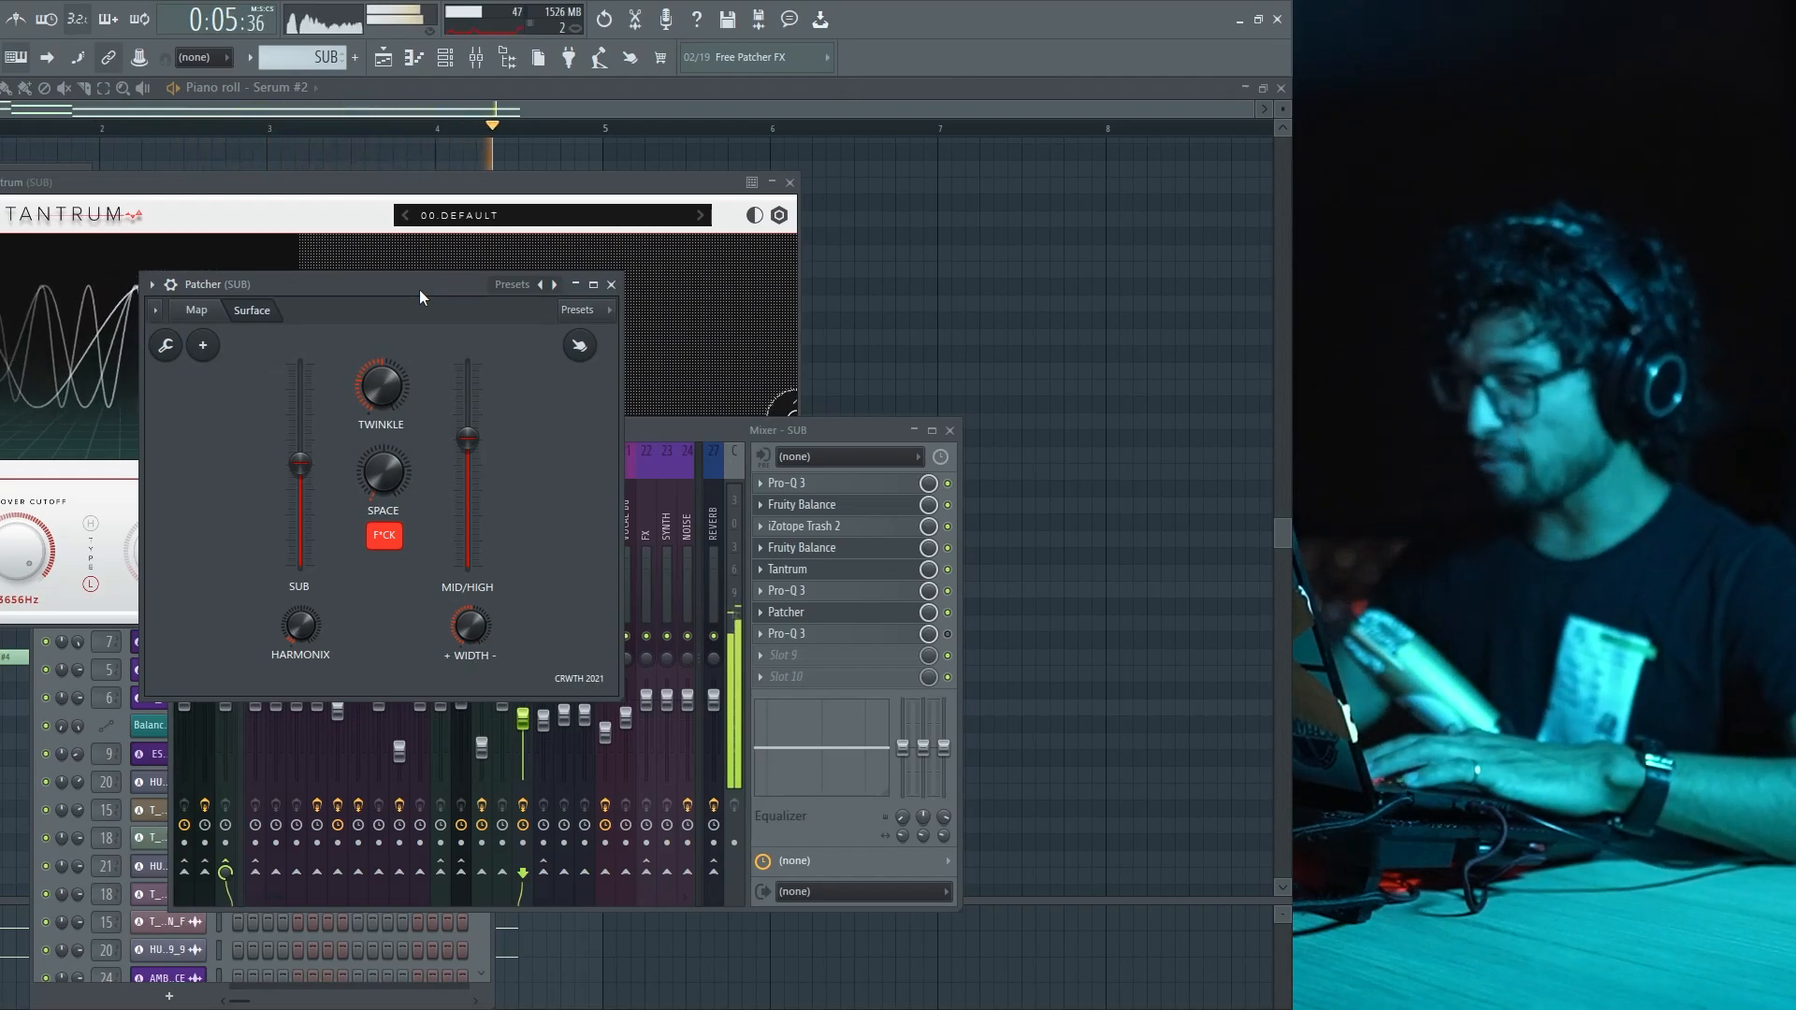
key(space)
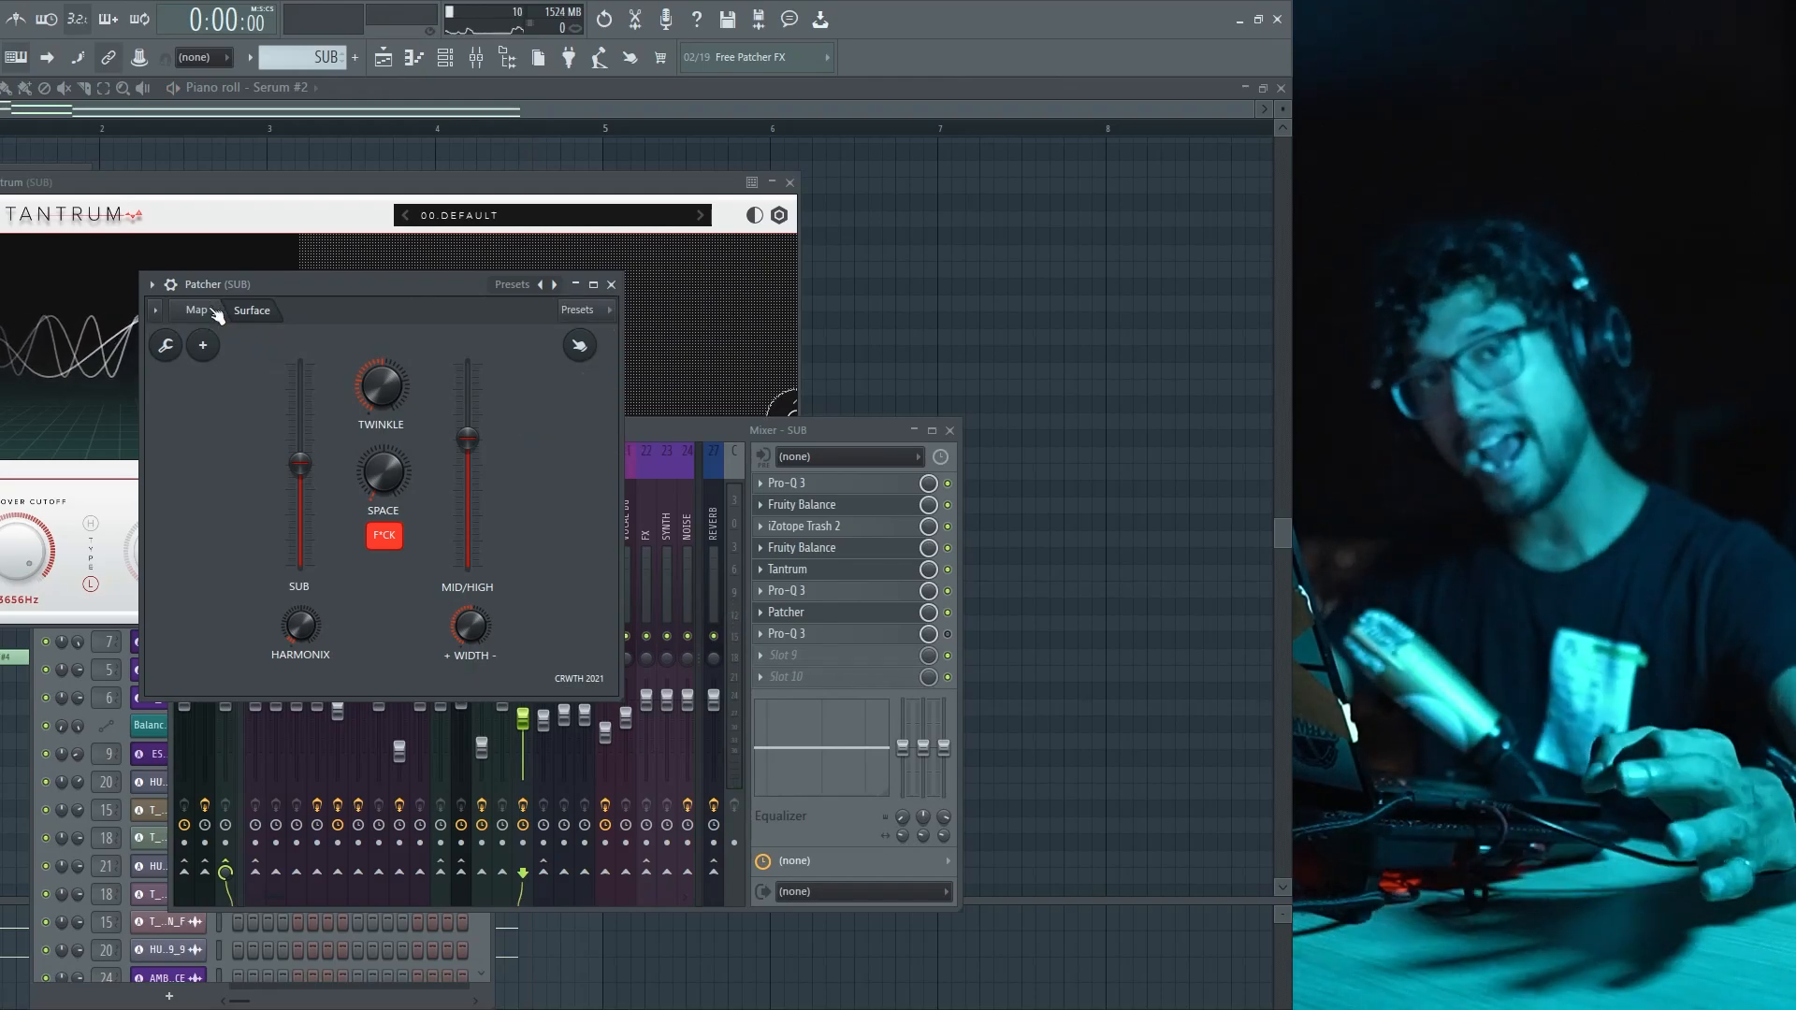
- Show Patcher's module map and examine the Fruity Limiter after the low-pass chain's WaveShaper while playing the sub pattern
click(216, 315)
click(239, 310)
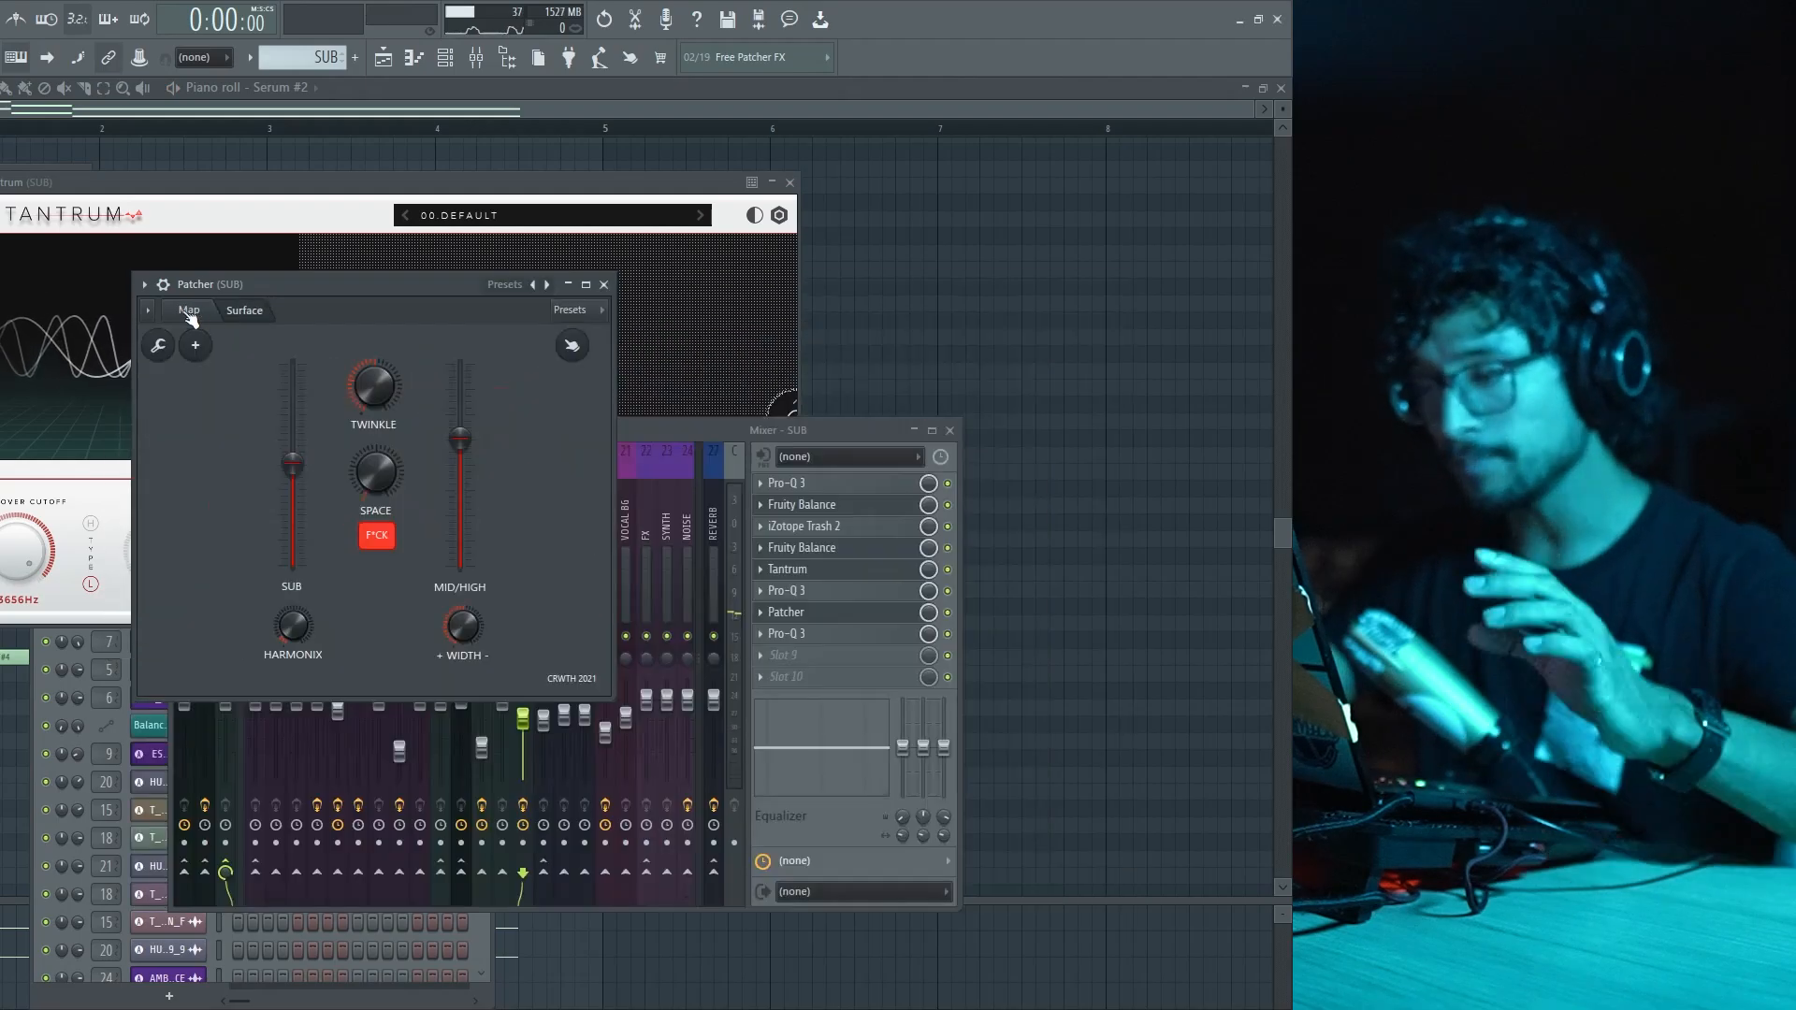
click(189, 312)
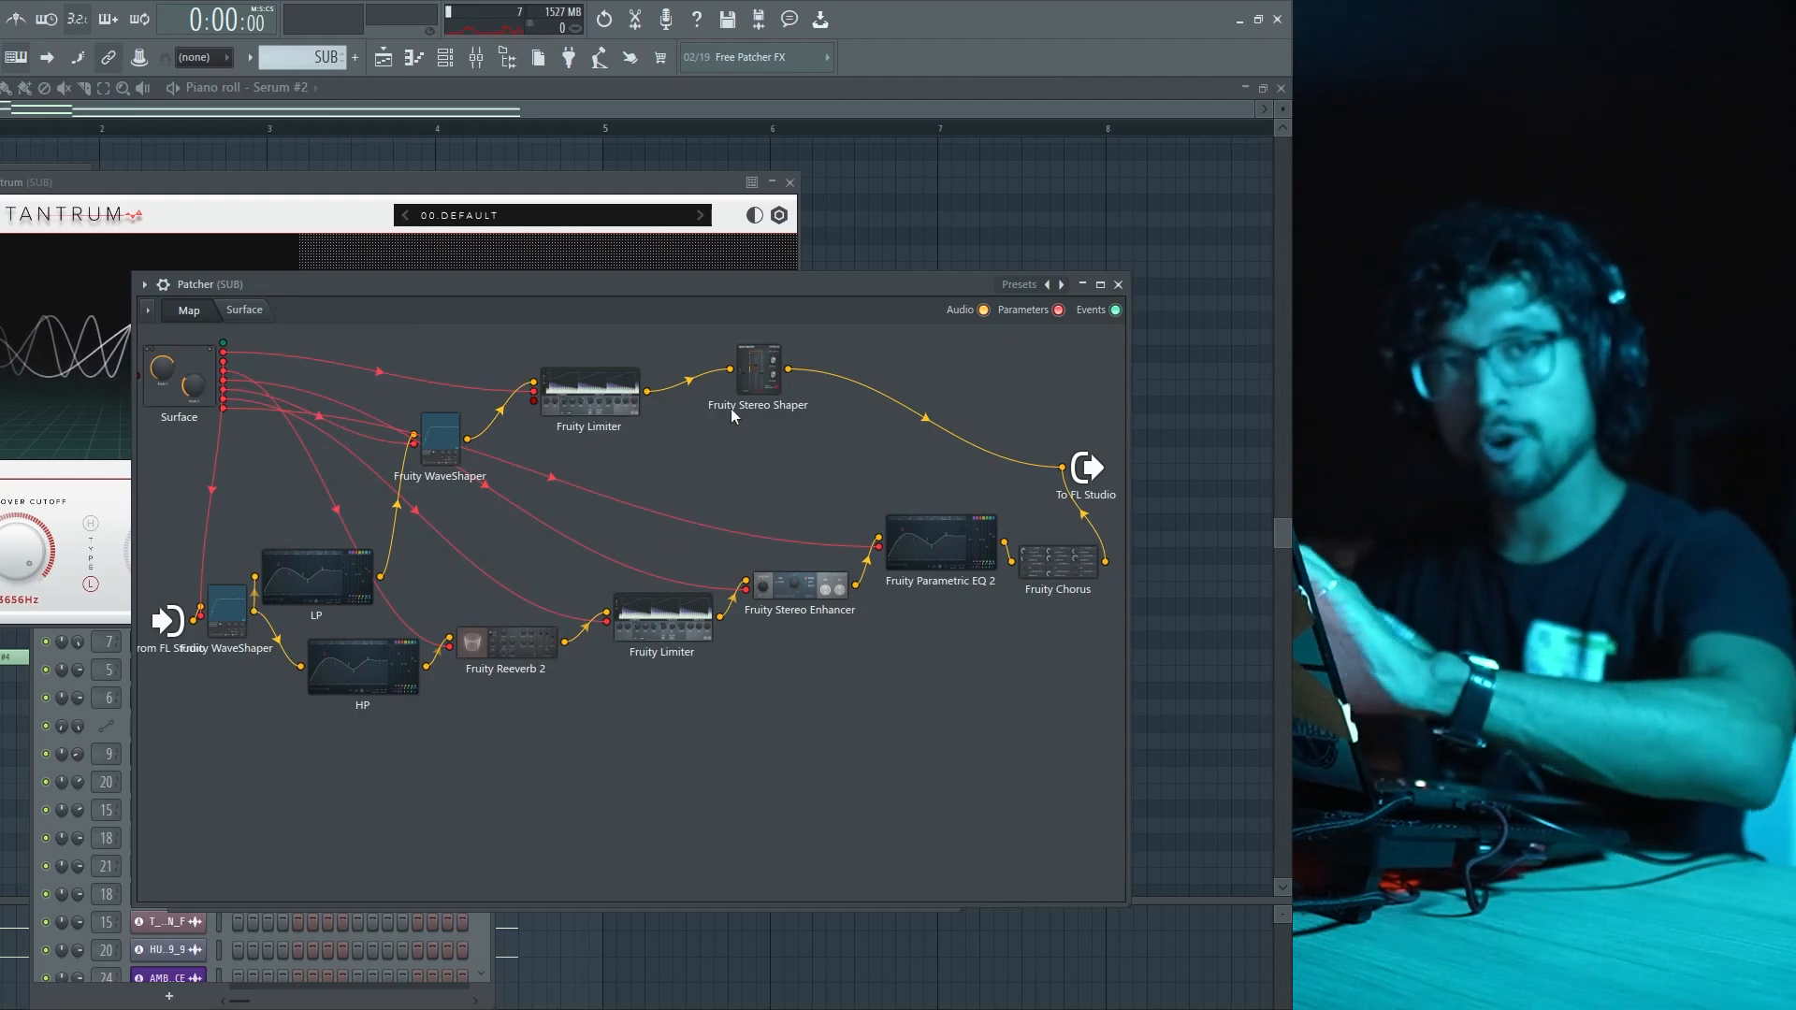
click(578, 419)
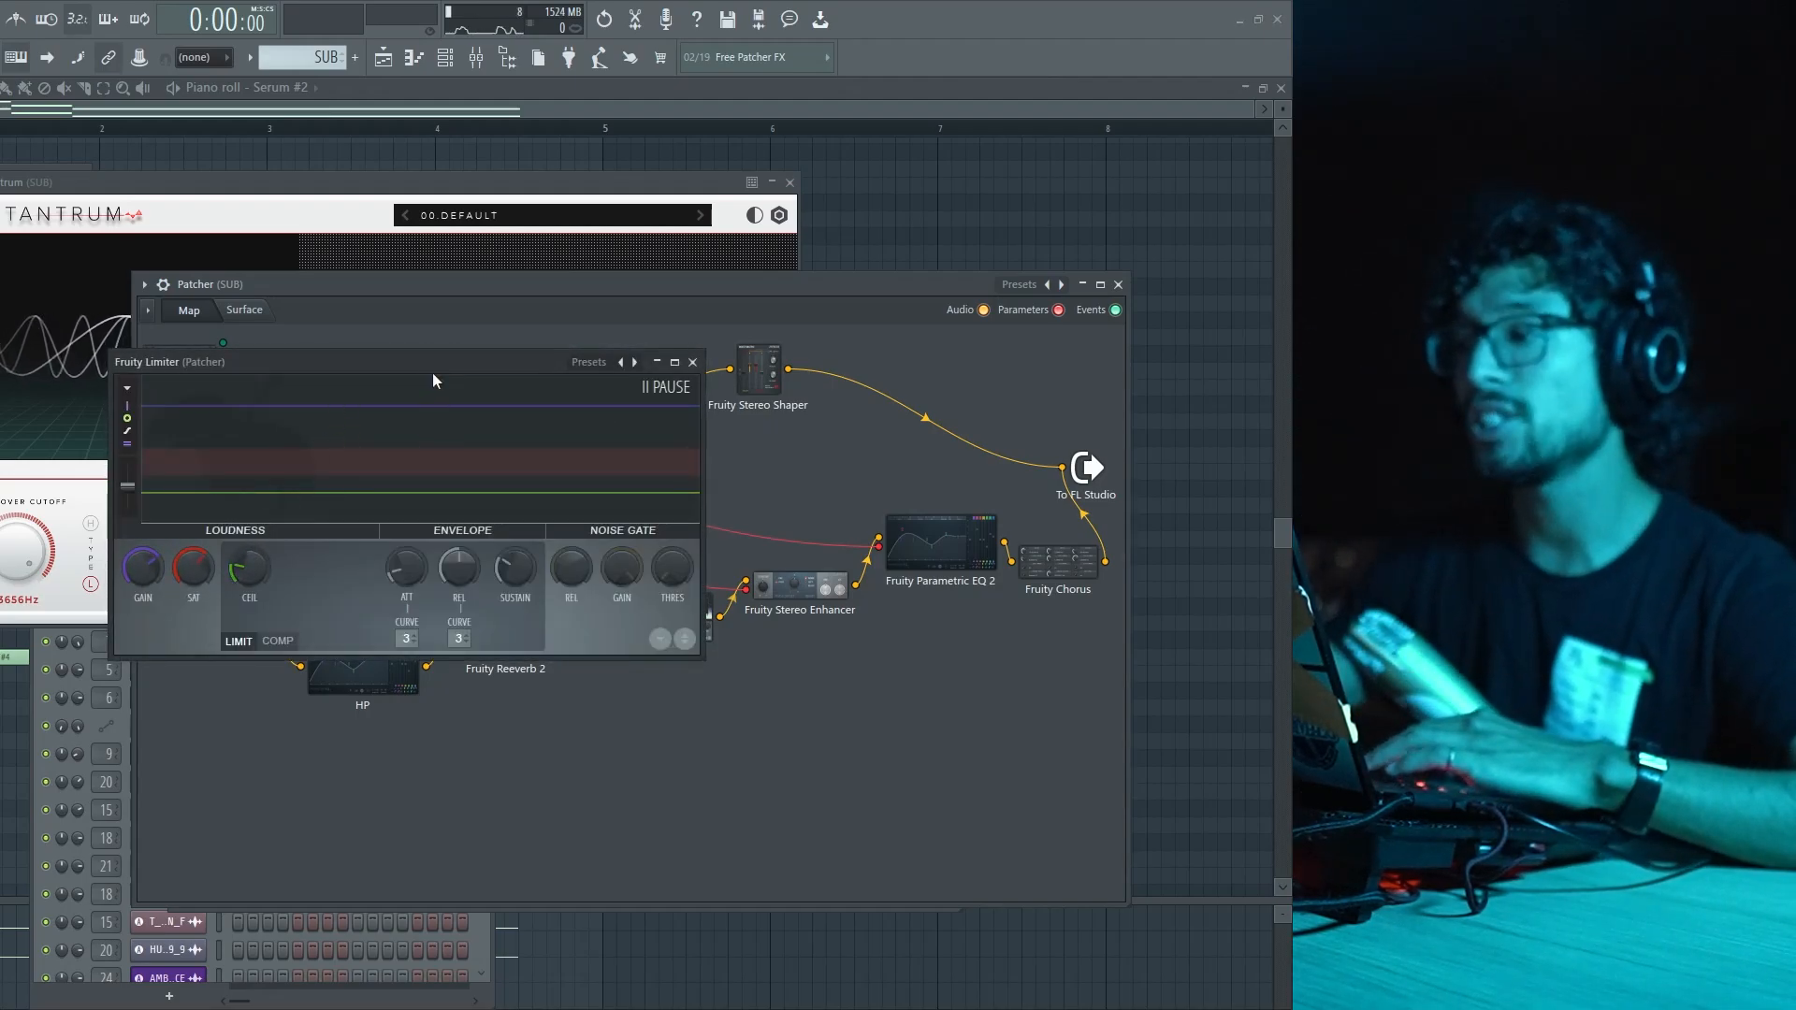
key(space)
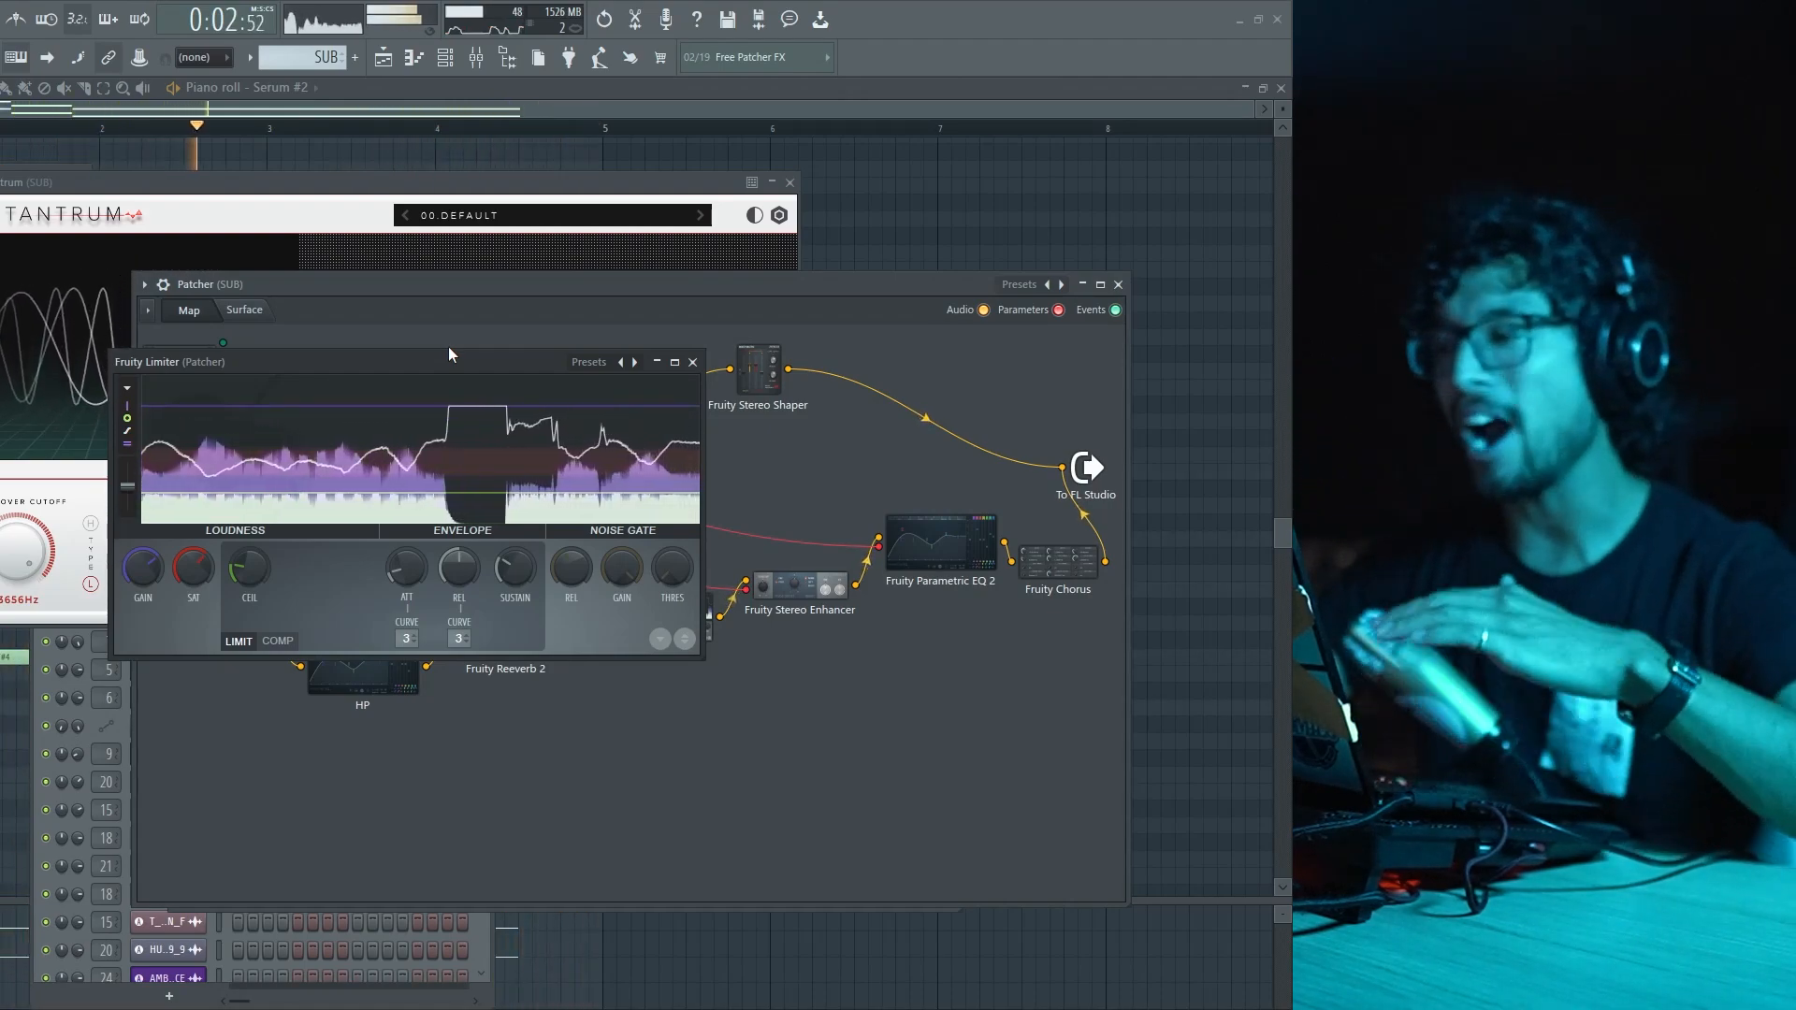
click(693, 362)
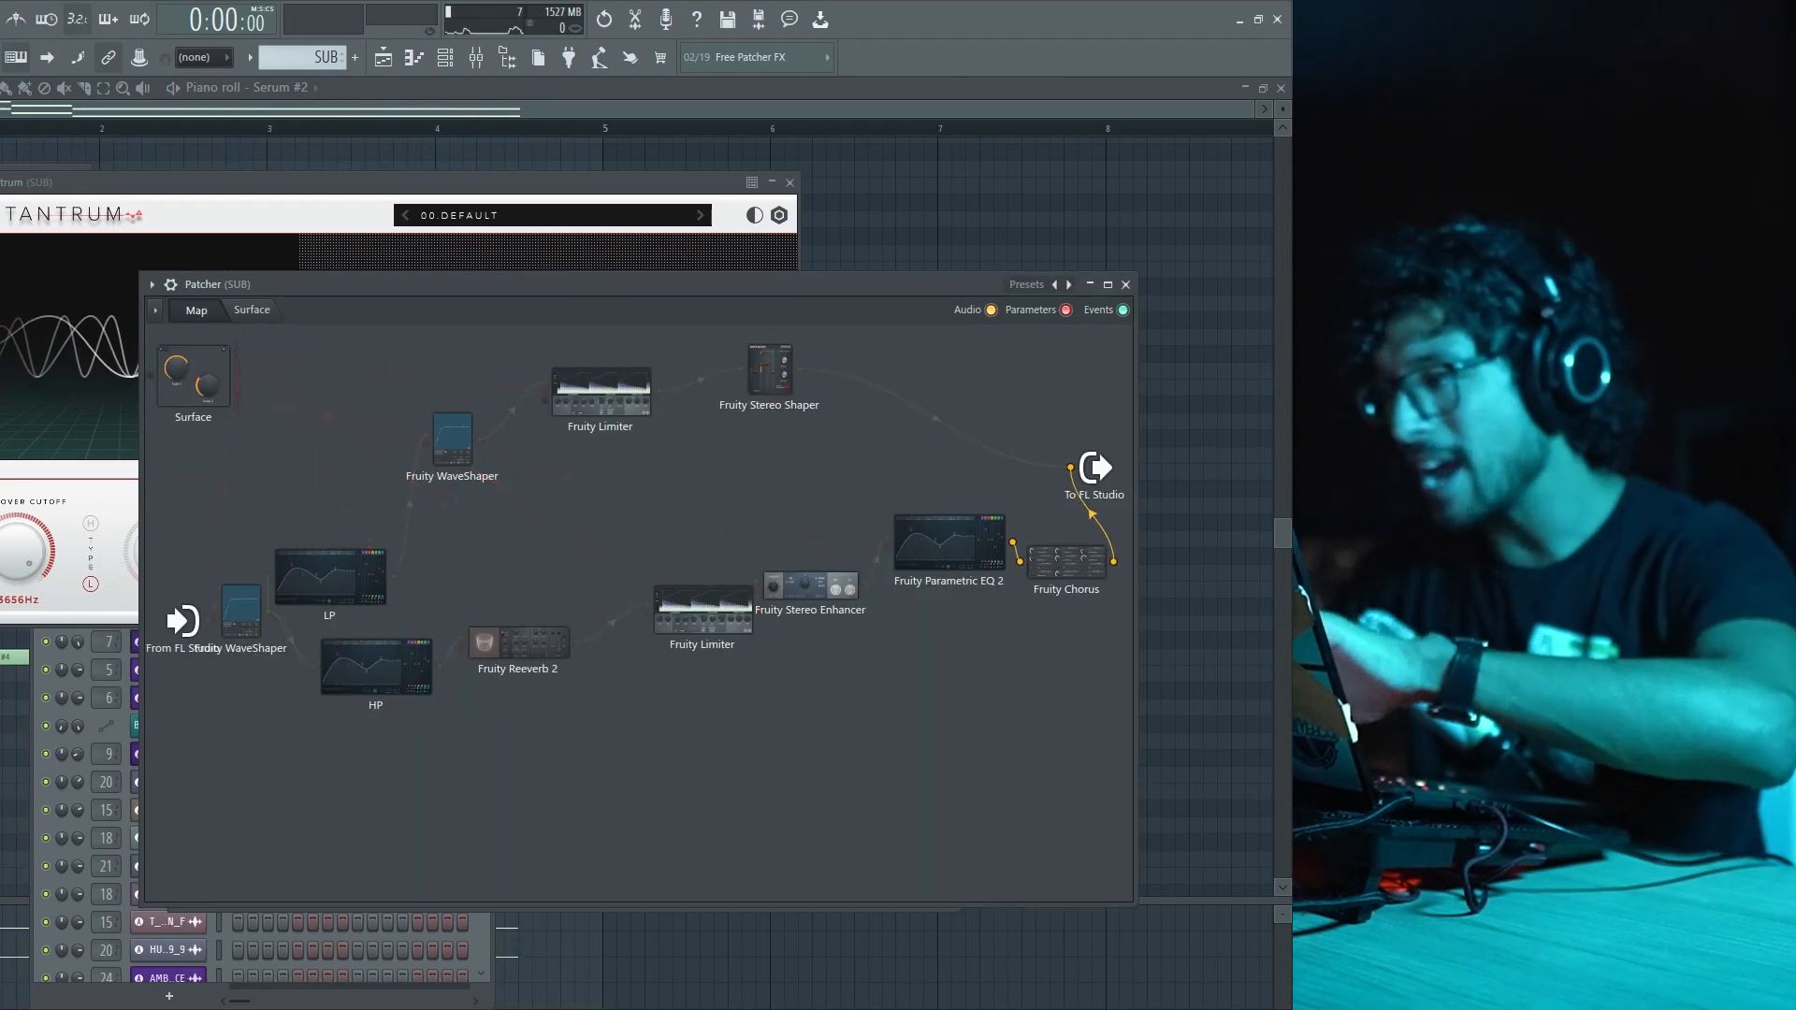
- Nudge the Fruity Limiter module in the high-pass chain and examine both chains' routing in the Patcher map
drag(669, 620, 673, 630)
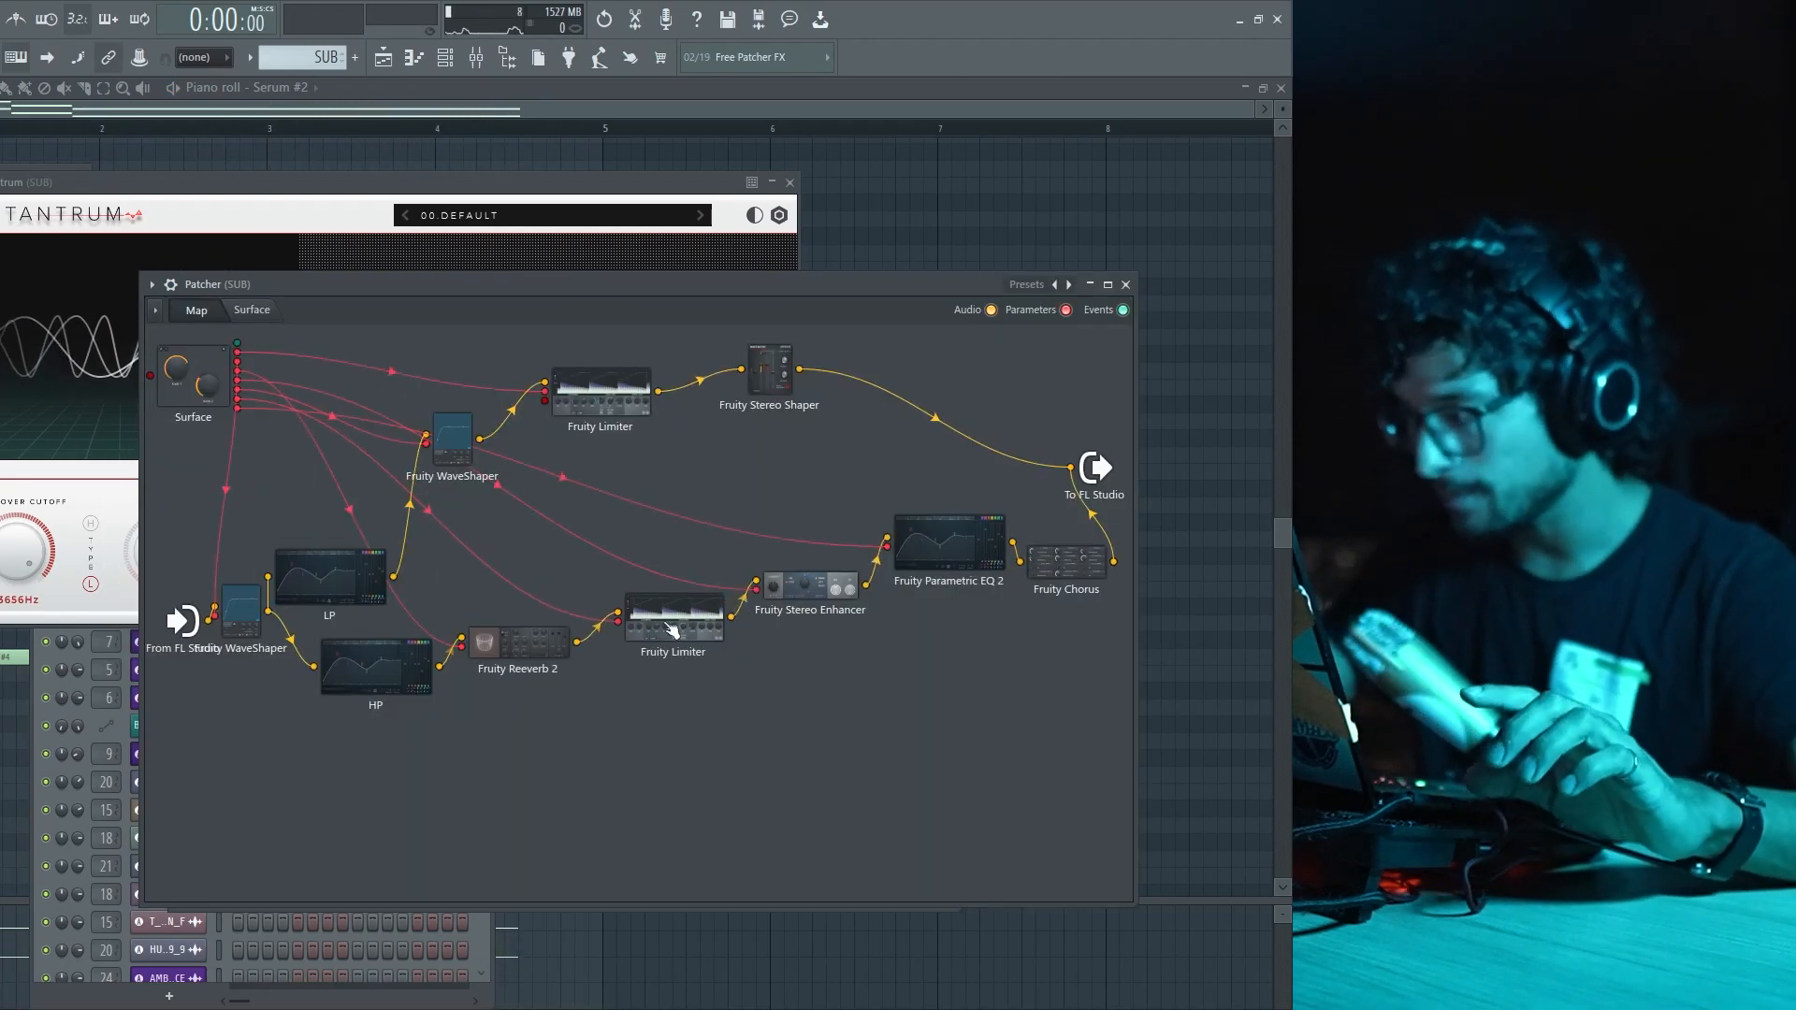
click(1062, 572)
click(621, 408)
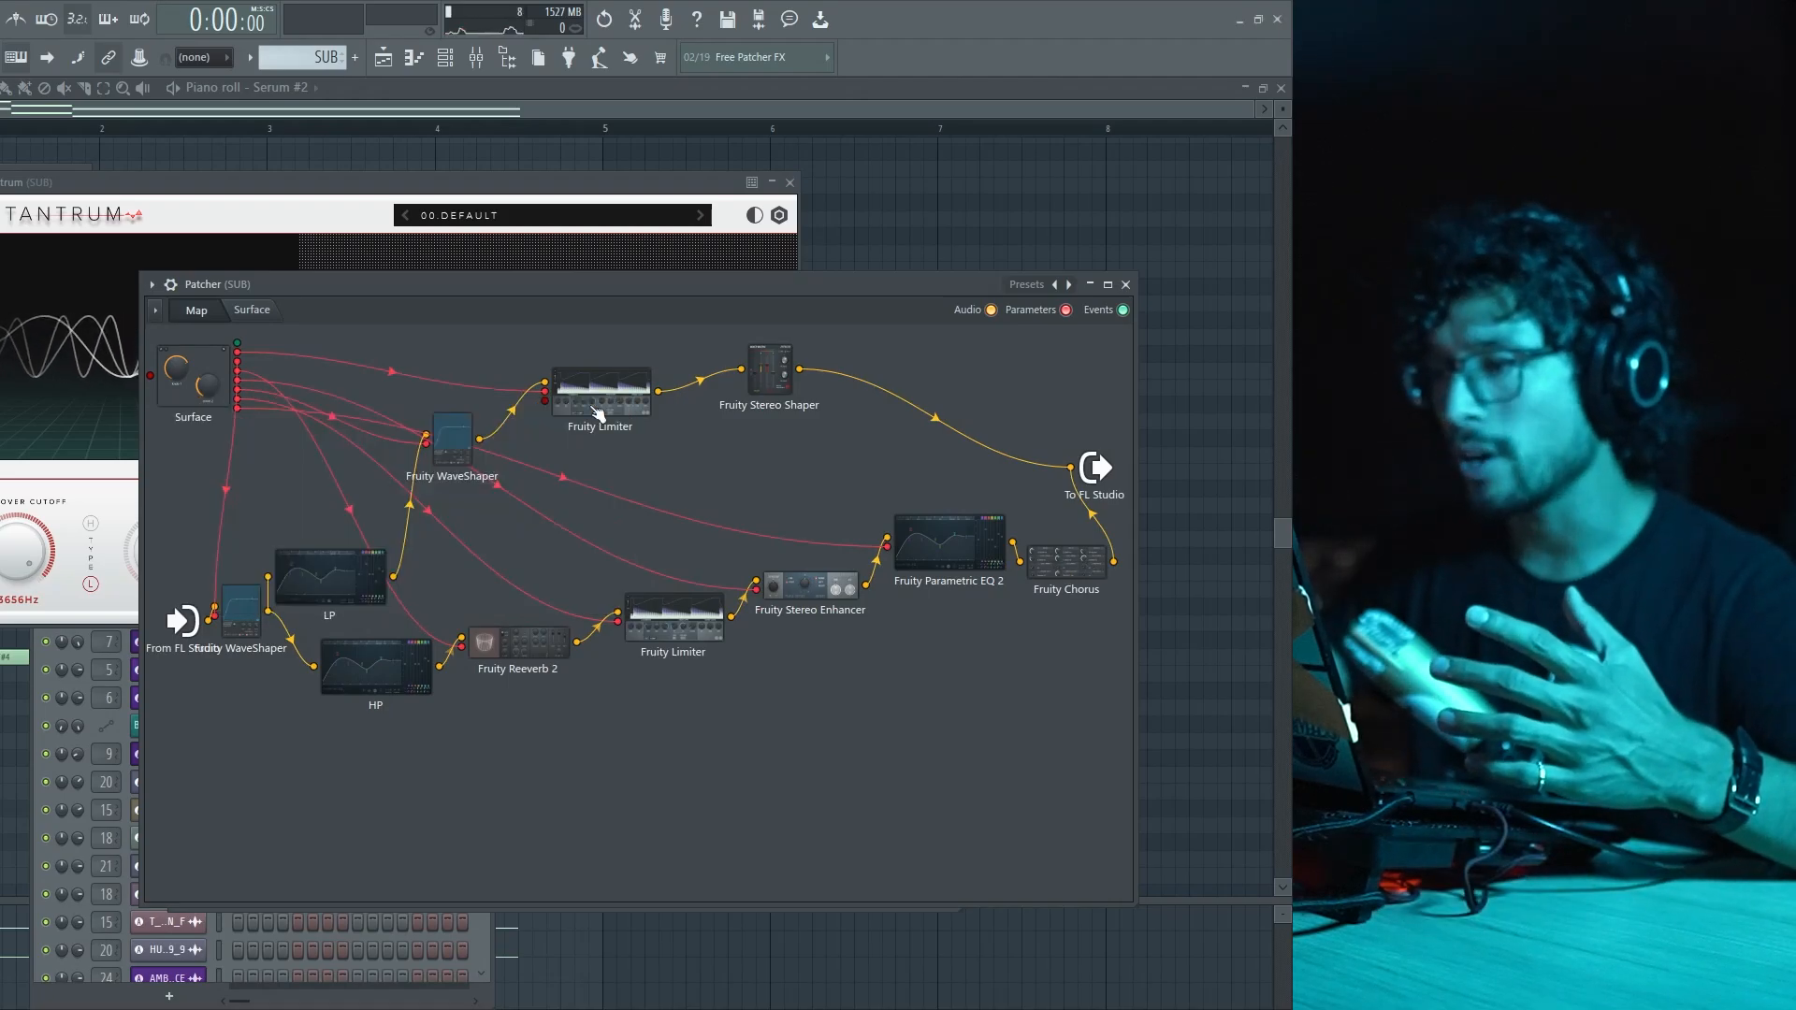
- Return Patcher to its Surface view, examine the Pro-Q 3 that follows it on the SUB track during playback, and close the equalizer
click(246, 311)
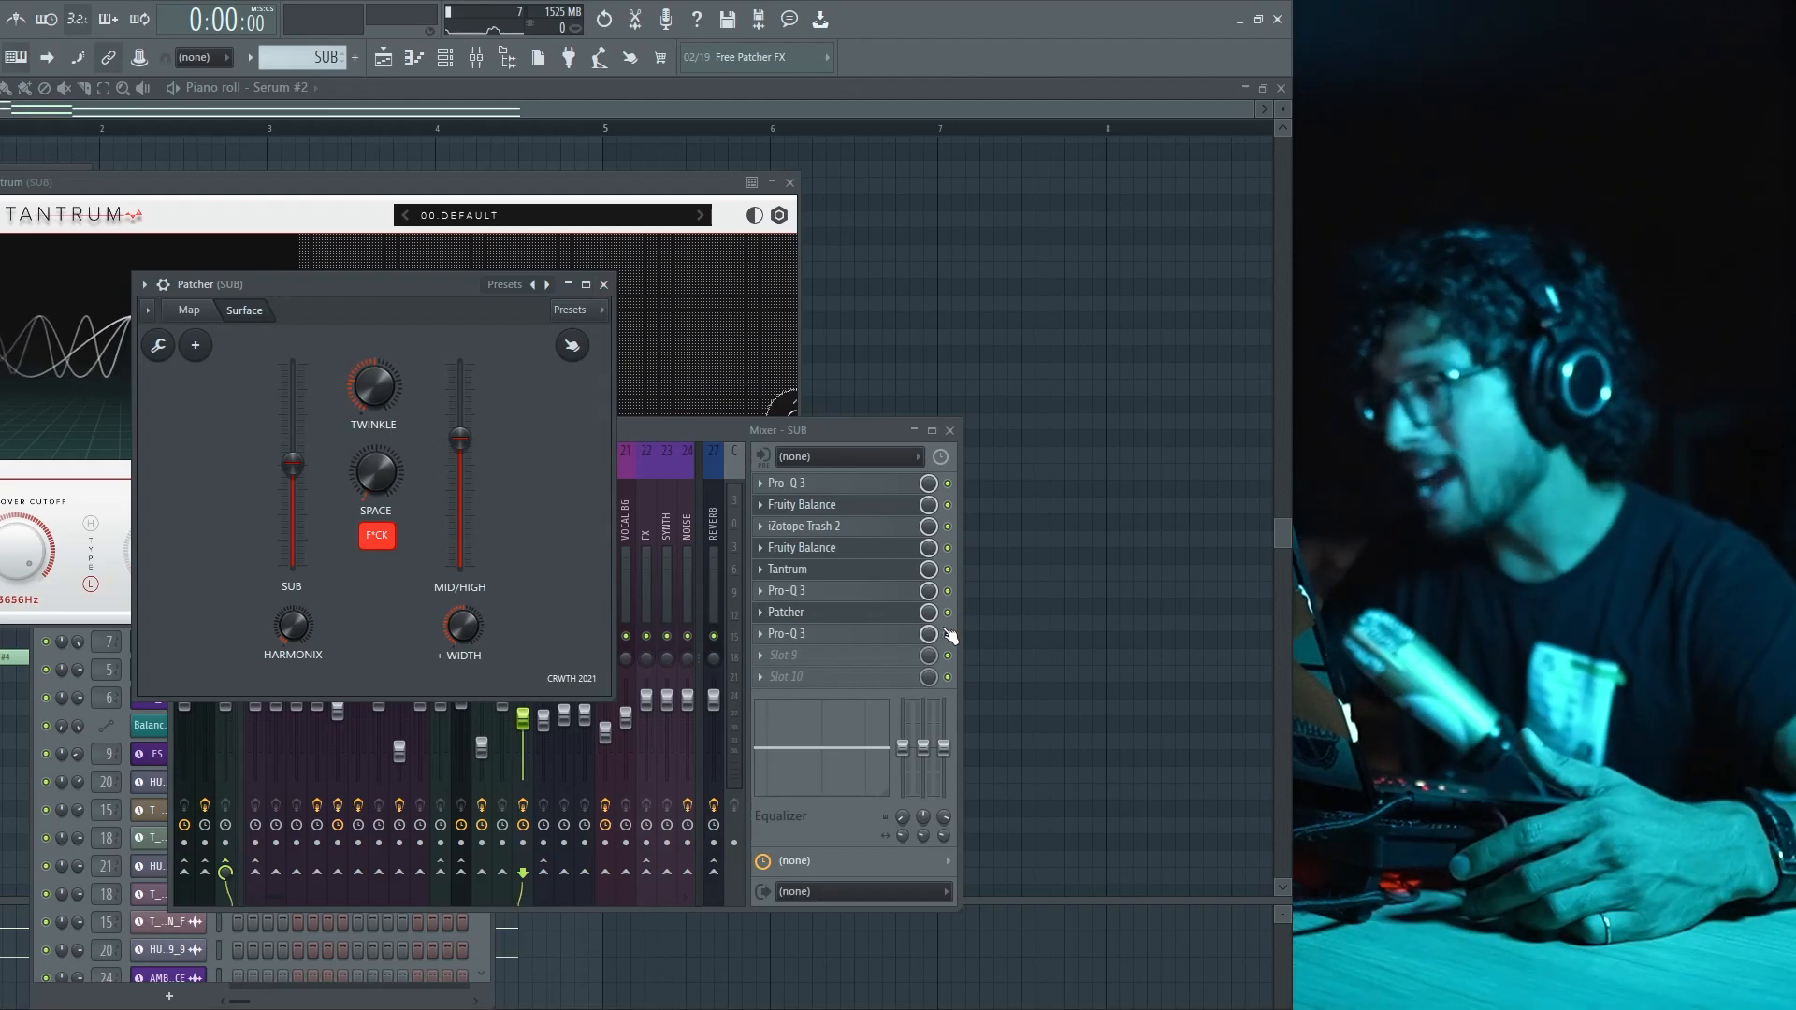
click(910, 638)
click(910, 639)
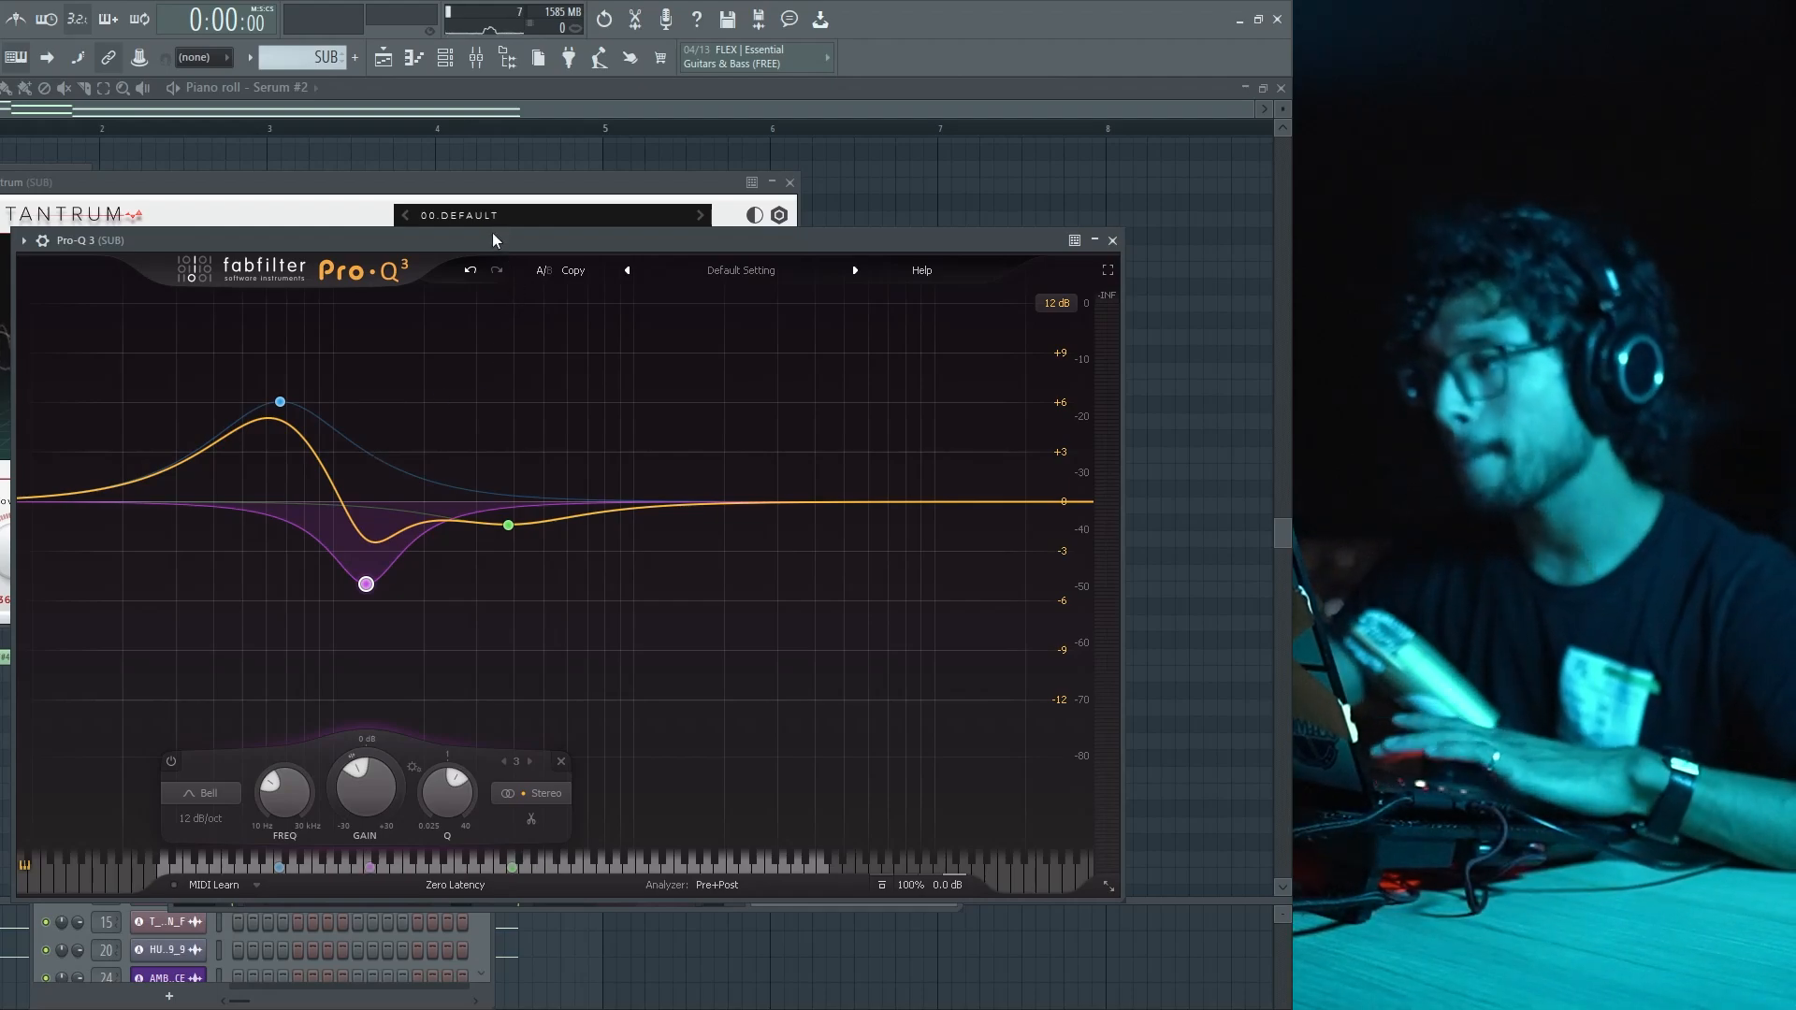
key(space)
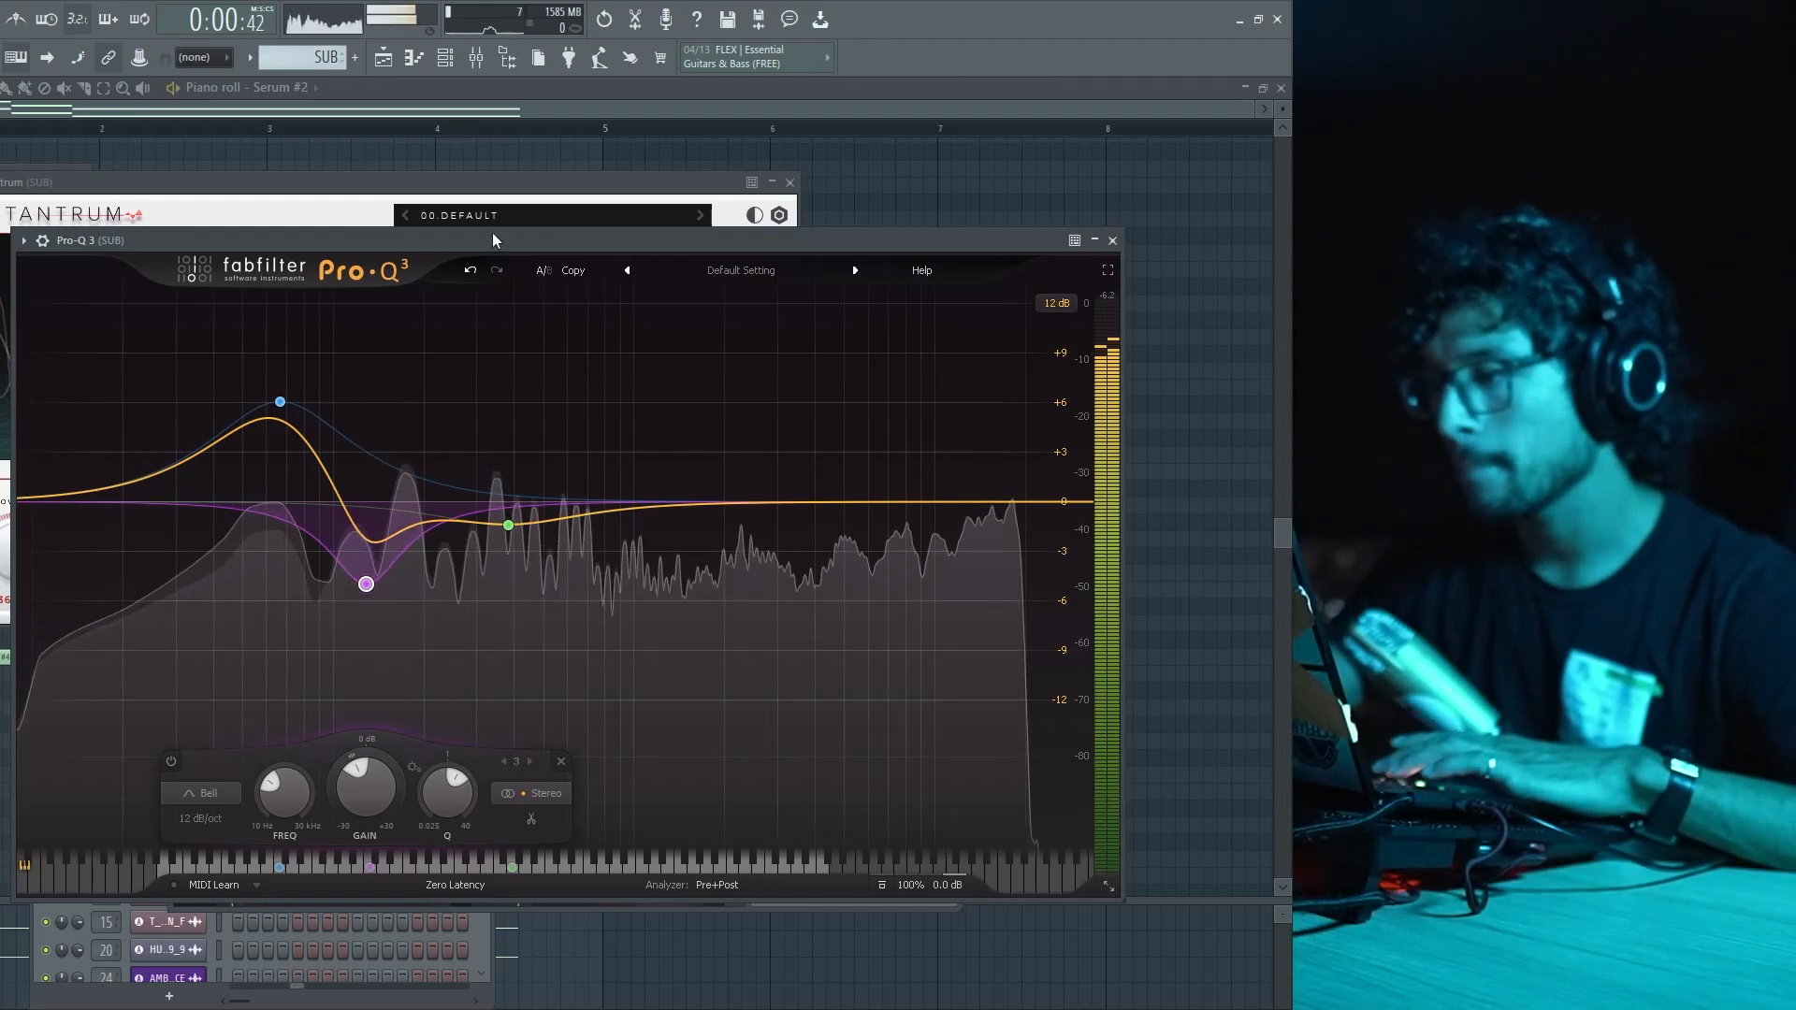
click(1113, 242)
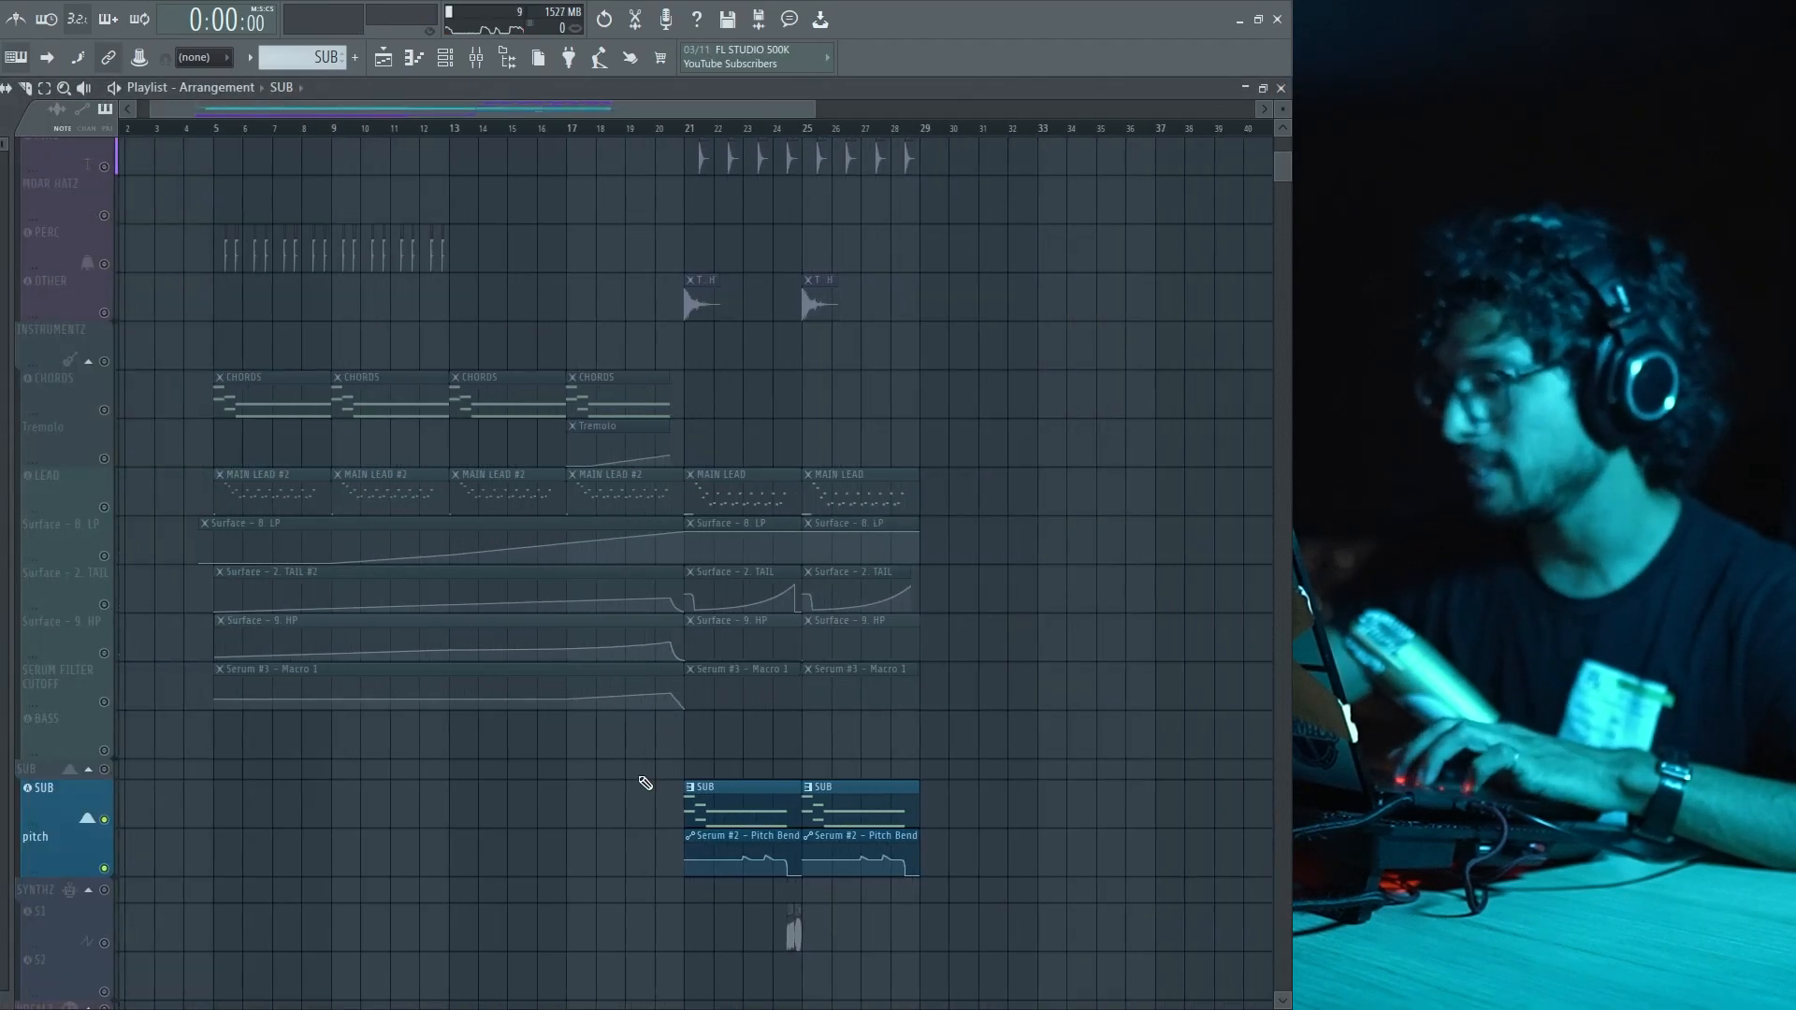
- Unmute the KICK track and the automation track under MASTER alongside the soloed SUB and pitch tracks, and play the drop from bar 22
scroll(629, 847, up, 2)
scroll(577, 963, down, 2)
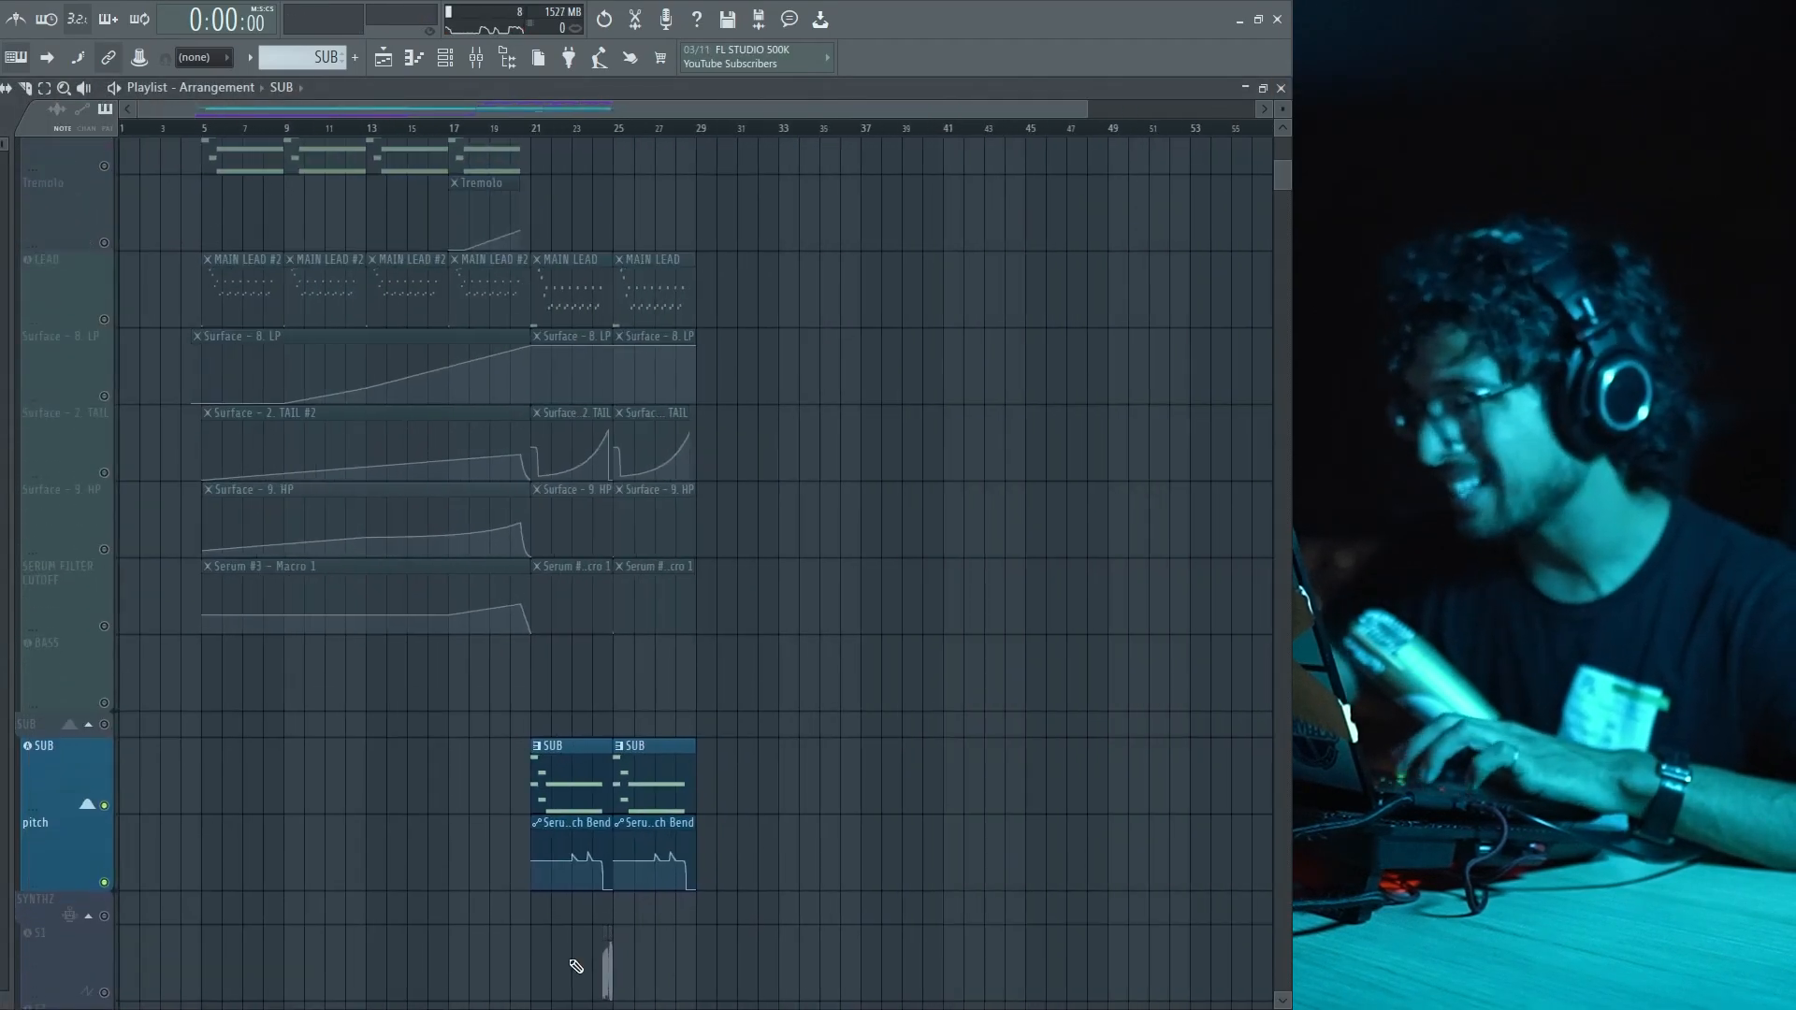
scroll(745, 906, up, 5)
scroll(739, 870, down, 4)
scroll(733, 833, up, 5)
scroll(730, 823, up, 4)
scroll(604, 692, down, 3)
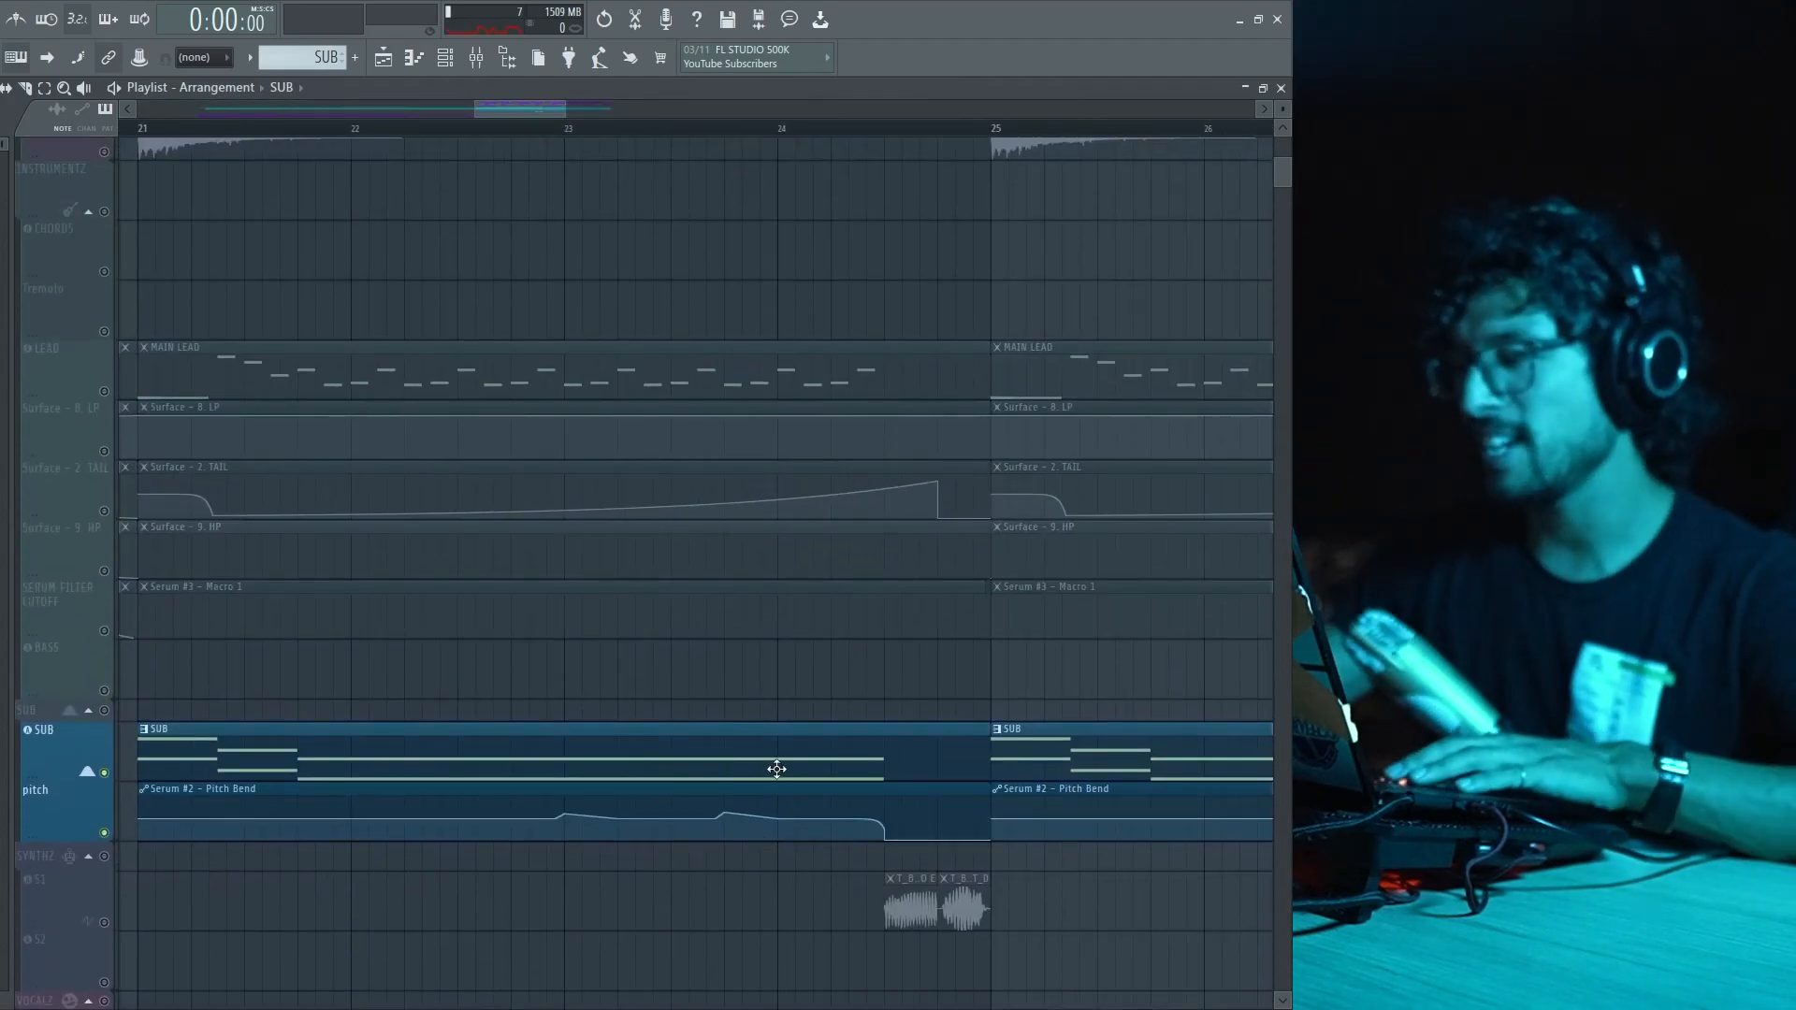
scroll(703, 727, down, 2)
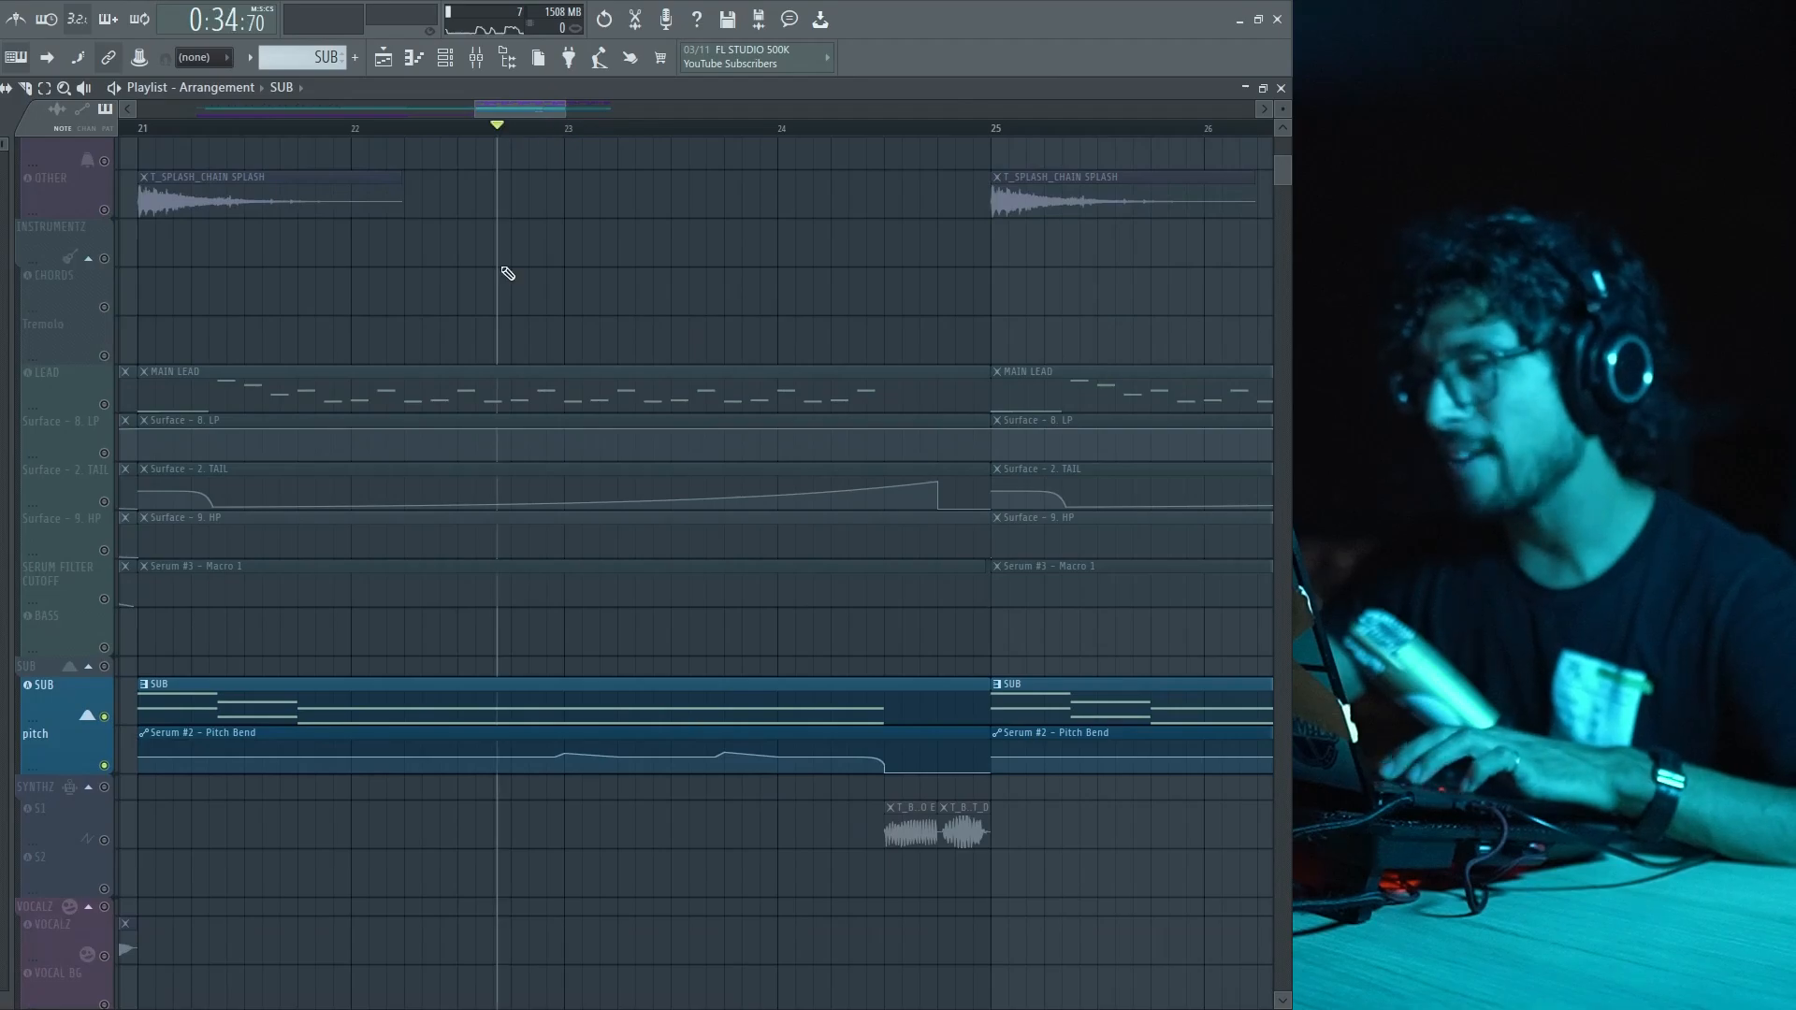
scroll(508, 273, down, 3)
click(105, 266)
key(space)
click(106, 168)
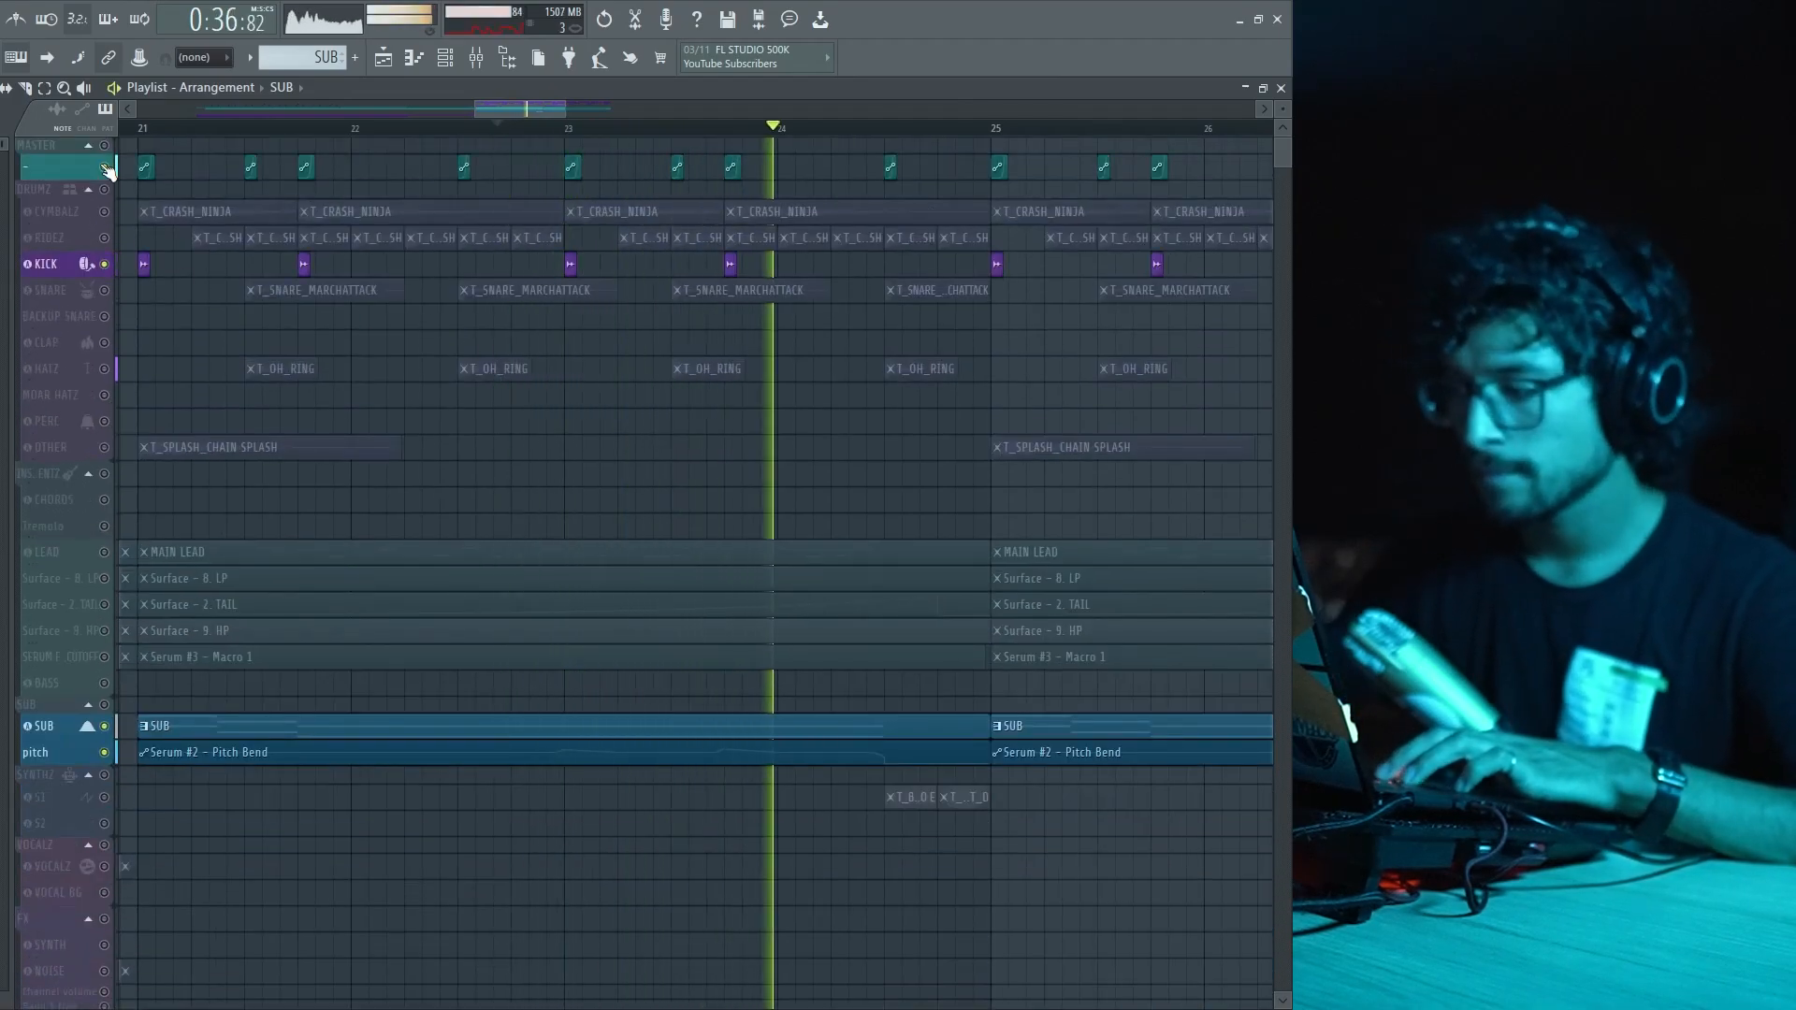
key(space)
- Solo the S1 synth track and play its two bass clips just before bar 25
scroll(838, 786, up, 3)
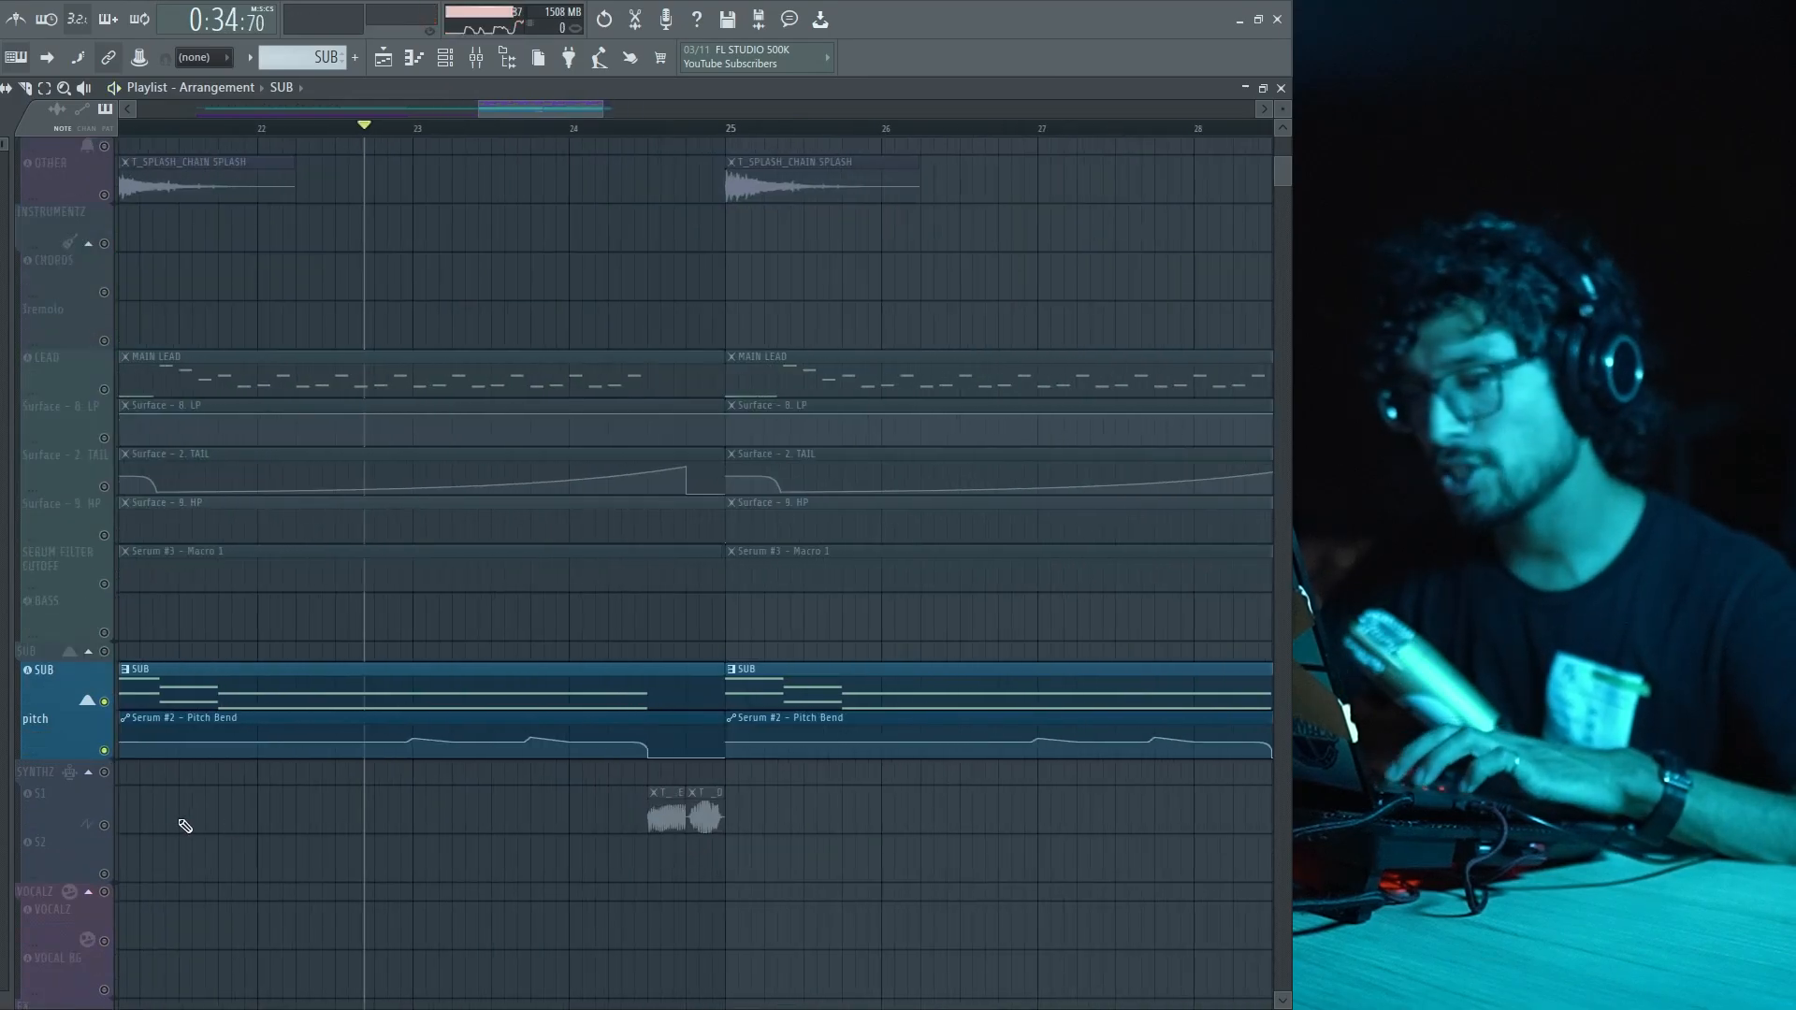
click(112, 827)
ctrl+scroll(546, 534, up, 3)
key(space)
key(space)
ctrl+scroll(882, 685, up, 1)
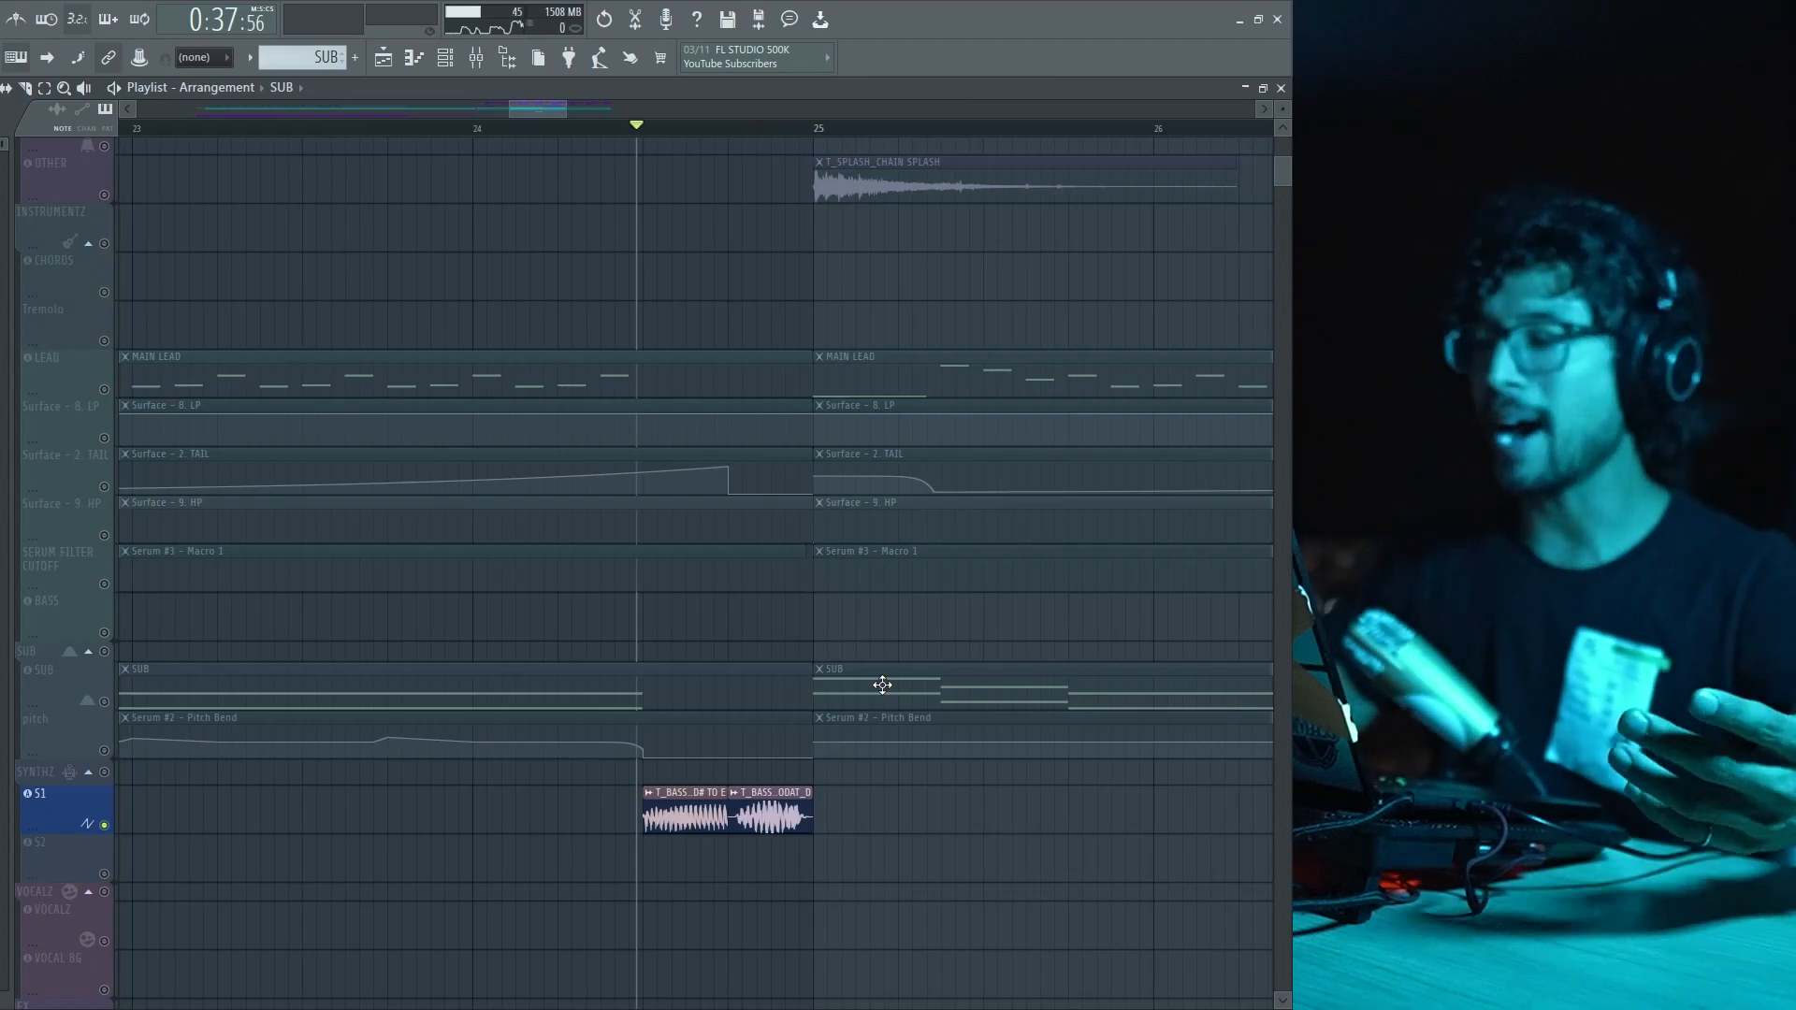
- Unmute all playlist tracks, place the playhead just after bar 19, and review the full arrangement around the drop
scroll(413, 640, down, 3)
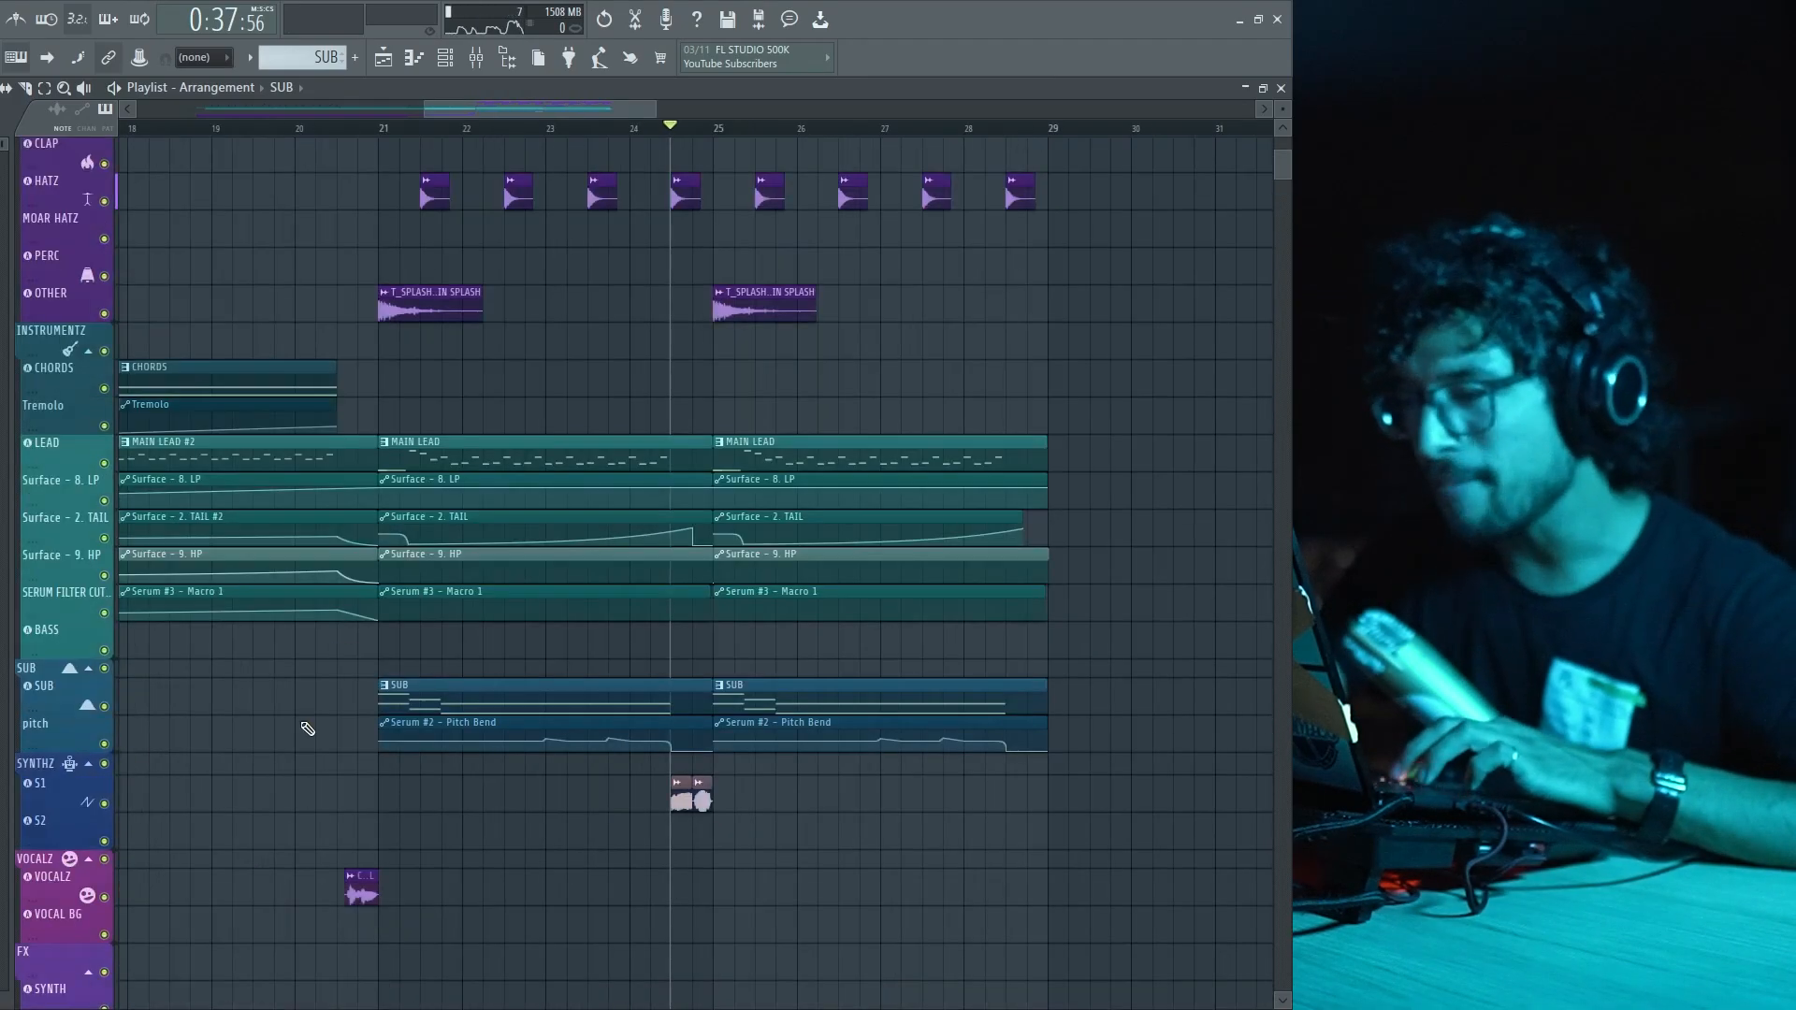
scroll(428, 264, down, 3)
click(467, 131)
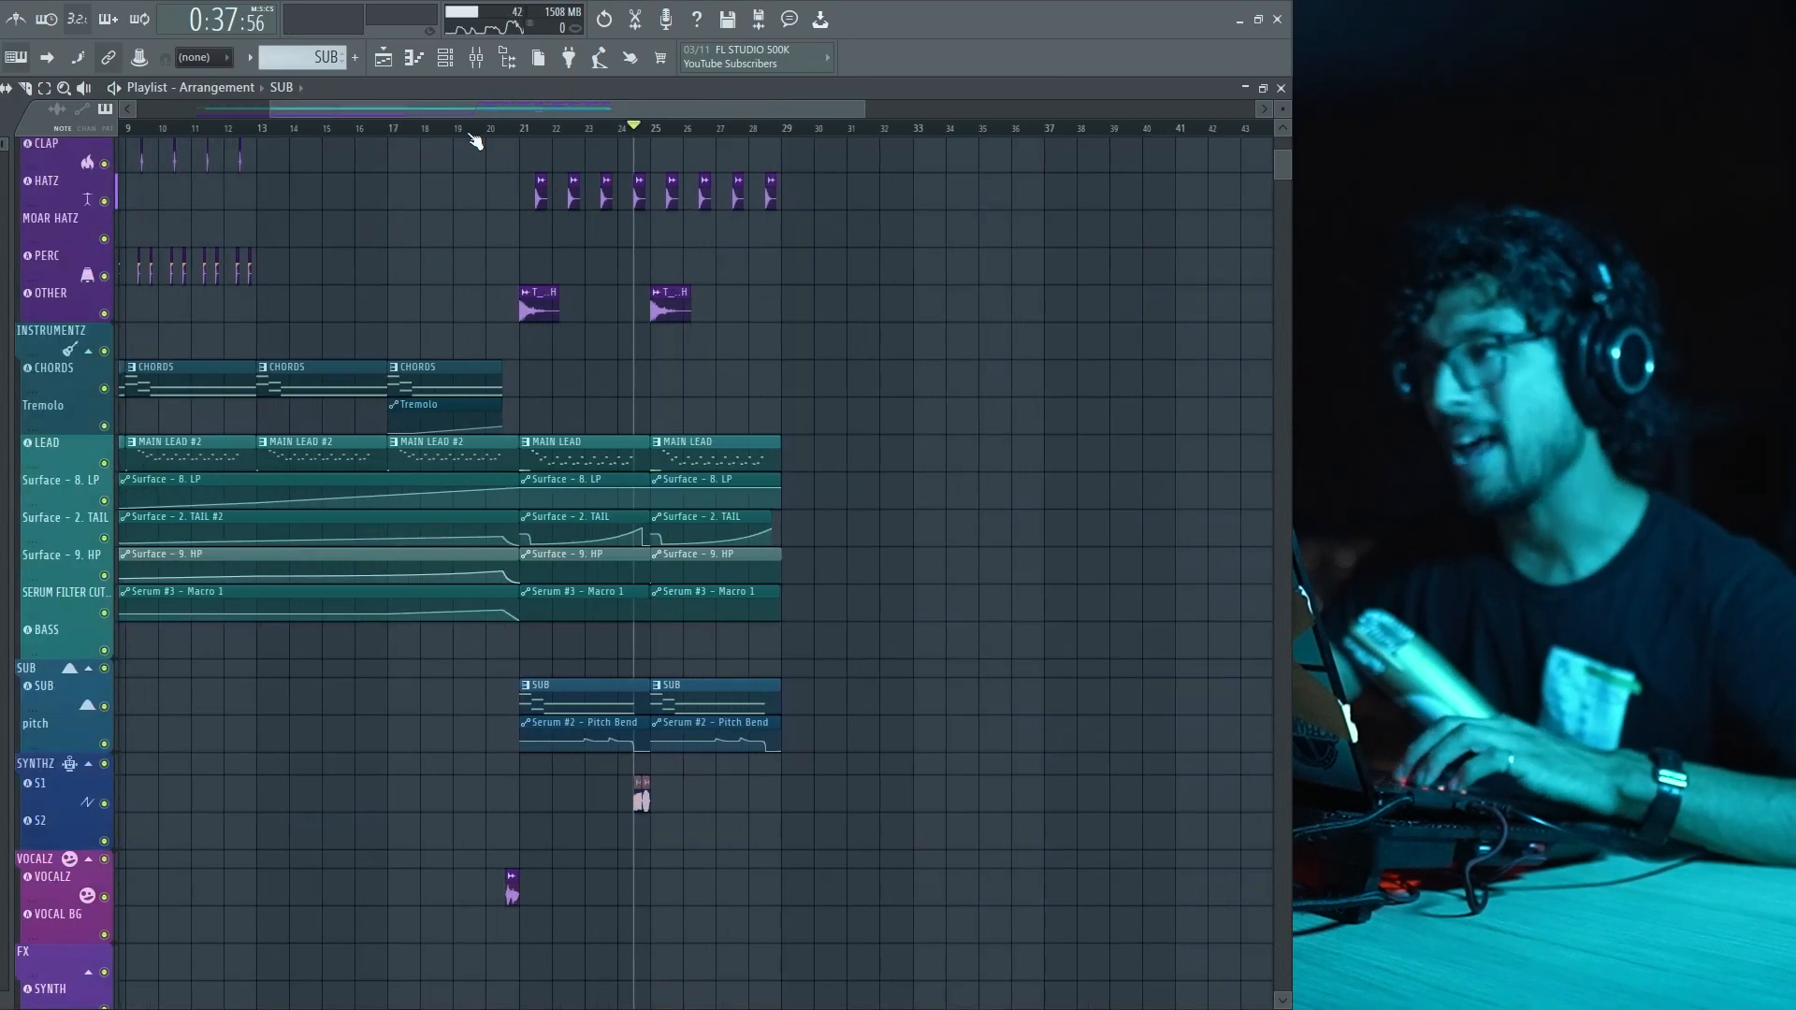
scroll(499, 202, down, 2)
scroll(580, 273, up, 4)
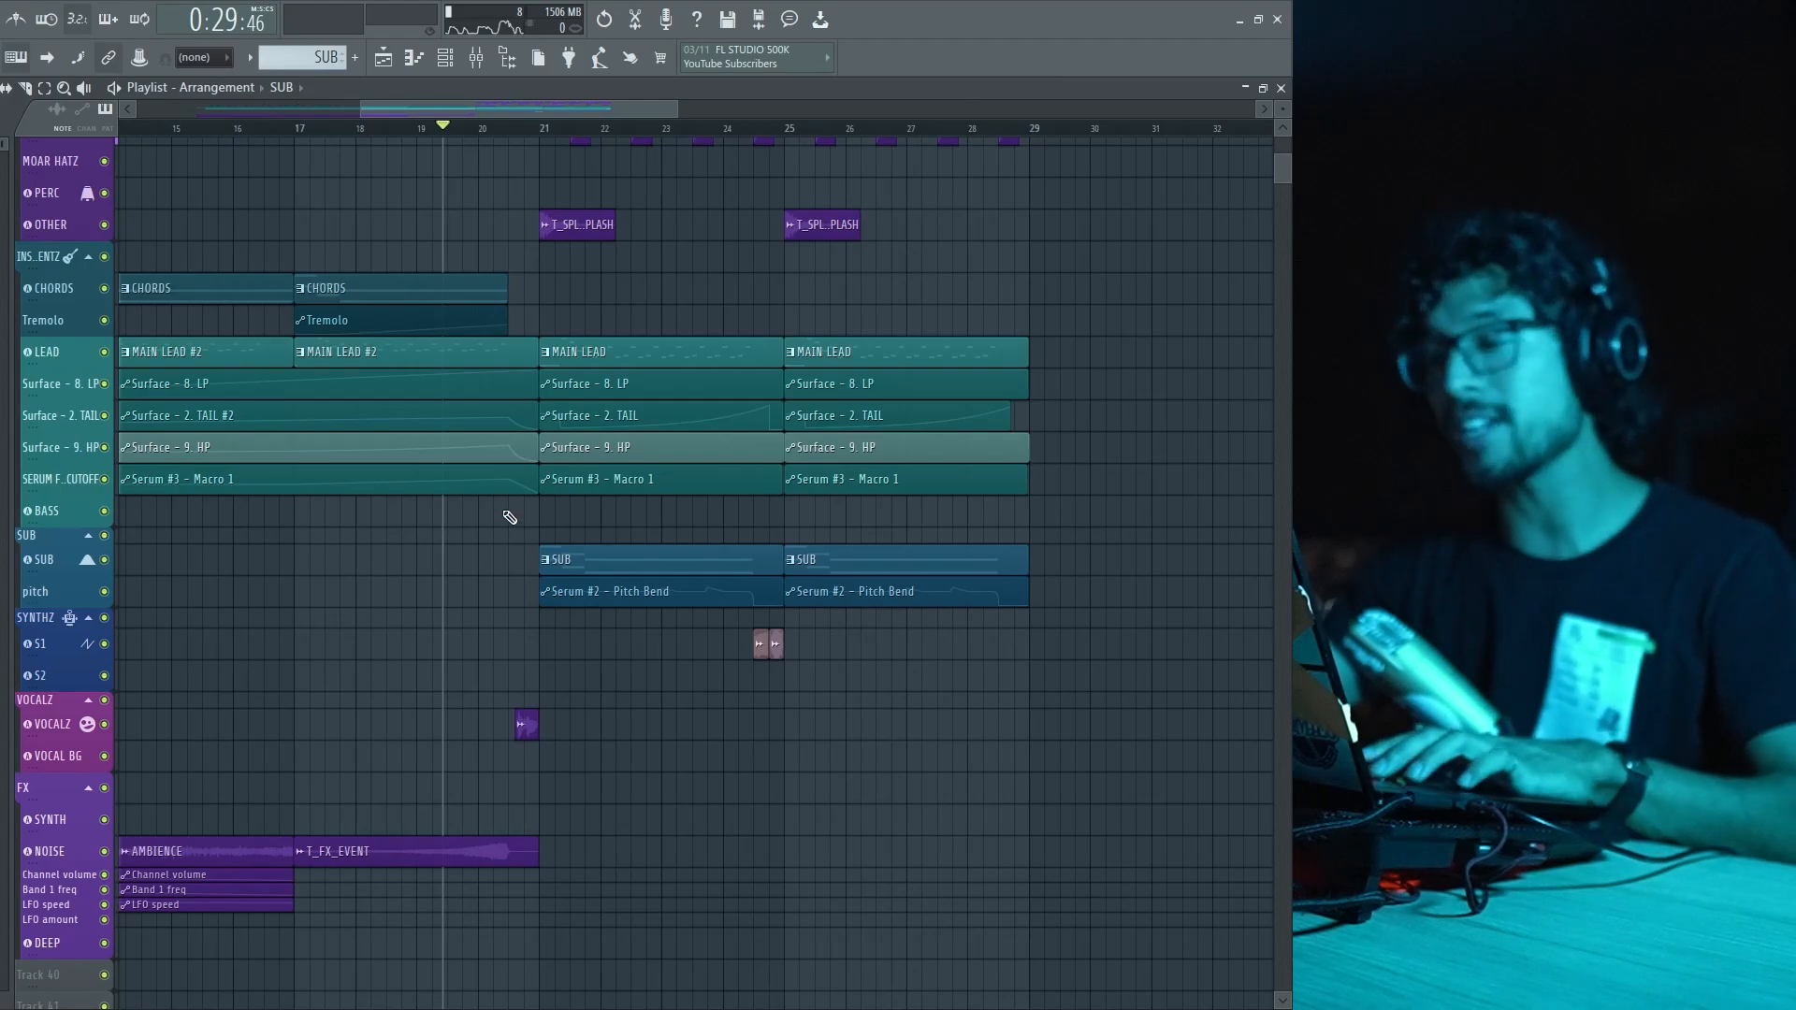
scroll(543, 492, down, 3)
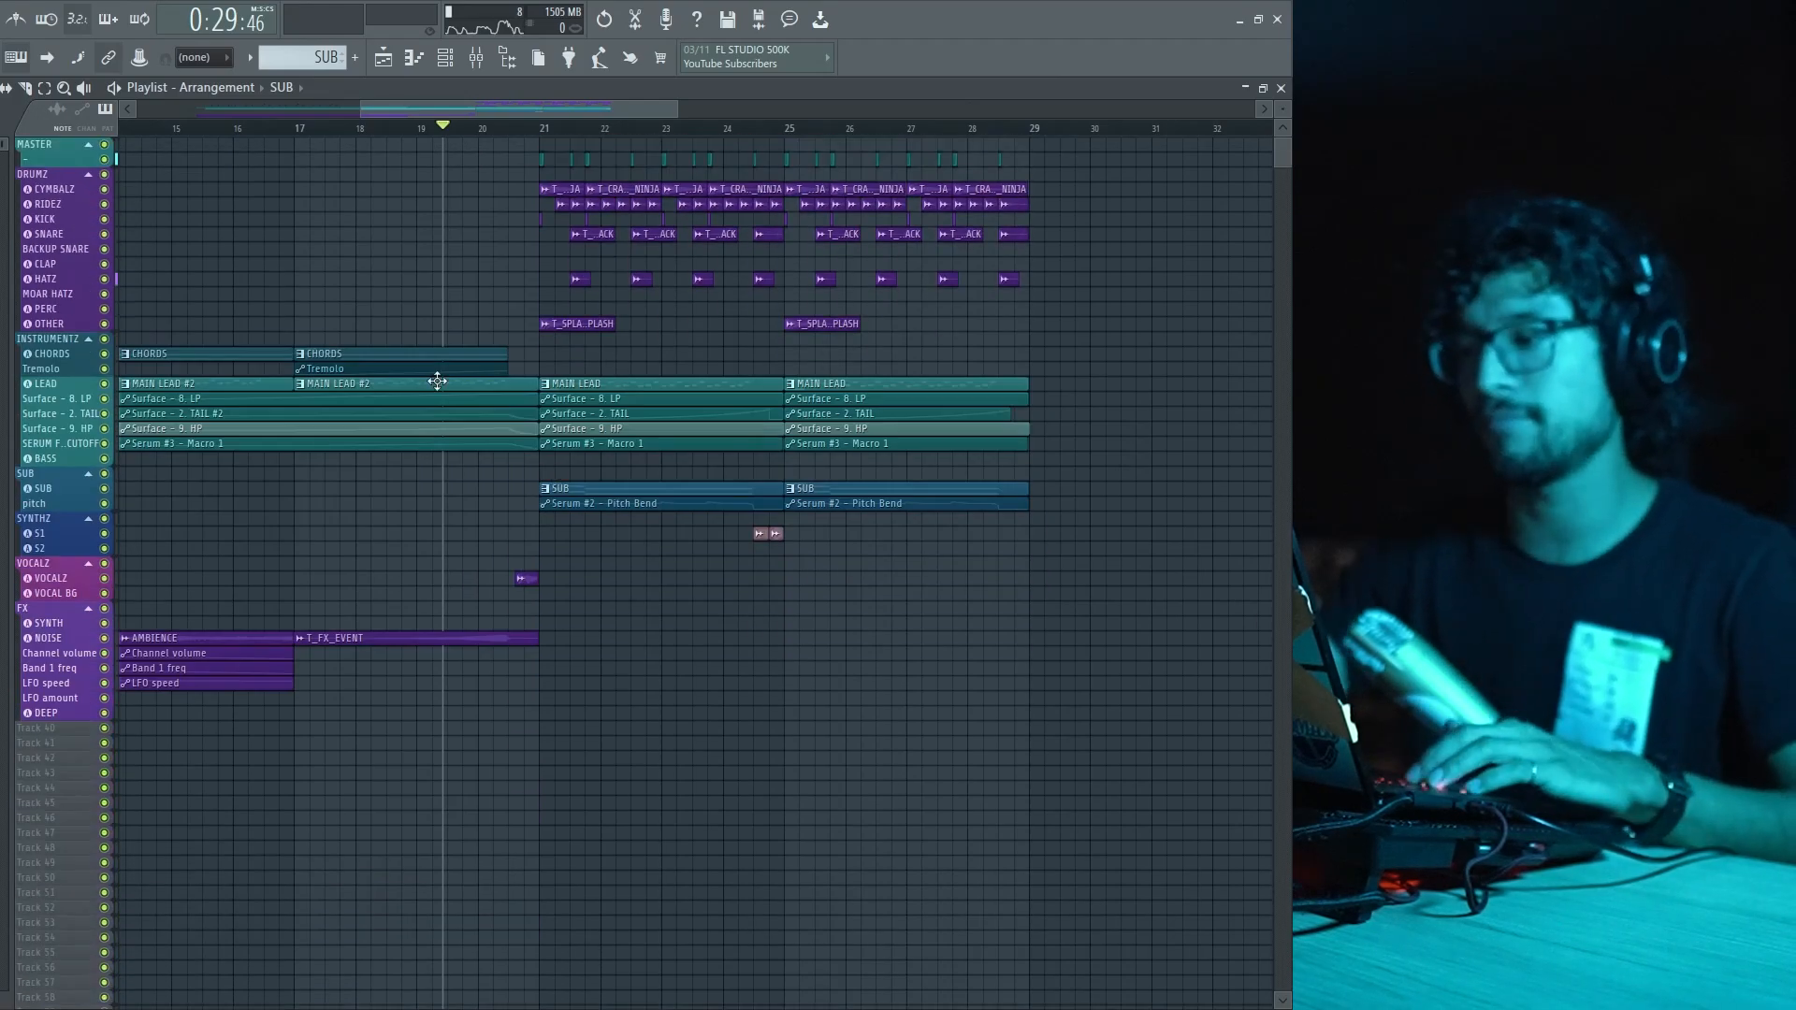
scroll(495, 436, up, 4)
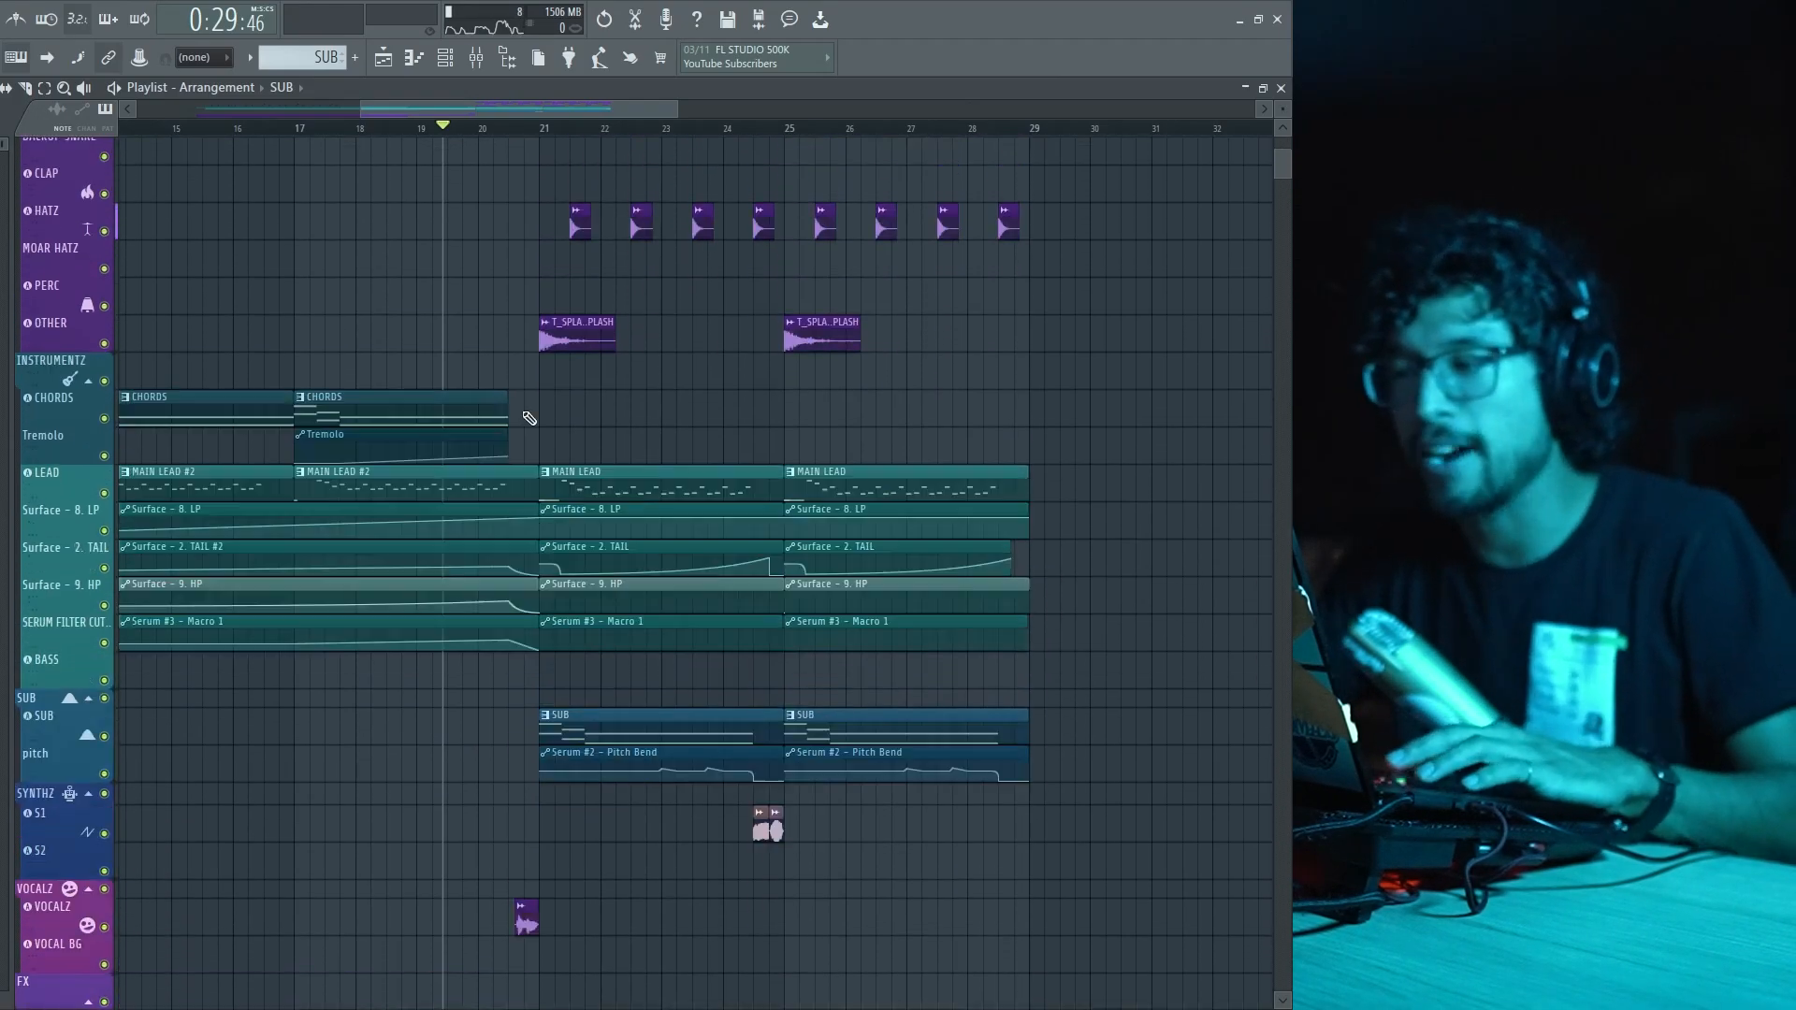